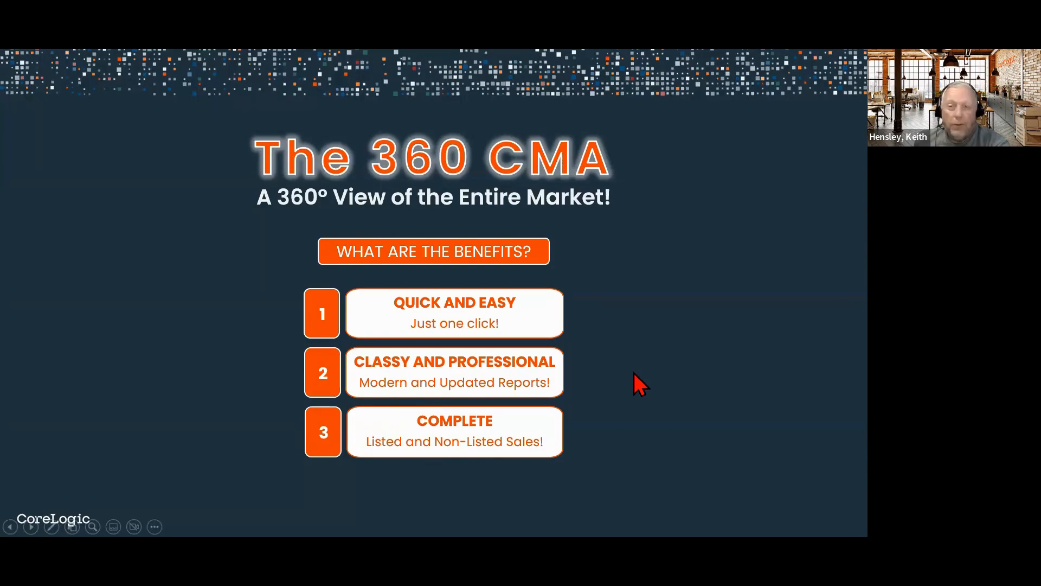
Step: Advance past the survey slide to 'Let's Get Started!' and end the slideshow
click(607, 331)
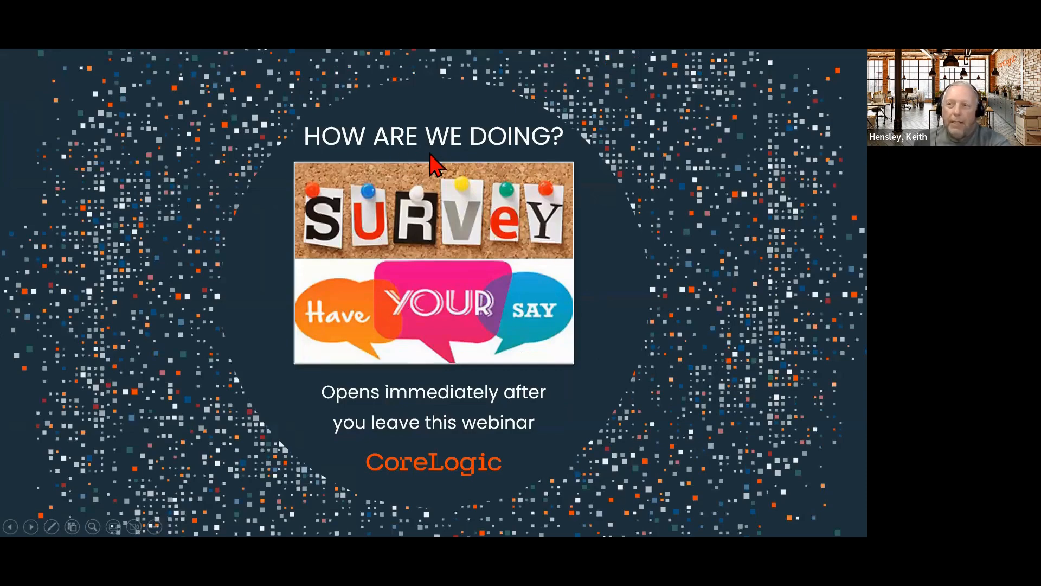
click(594, 325)
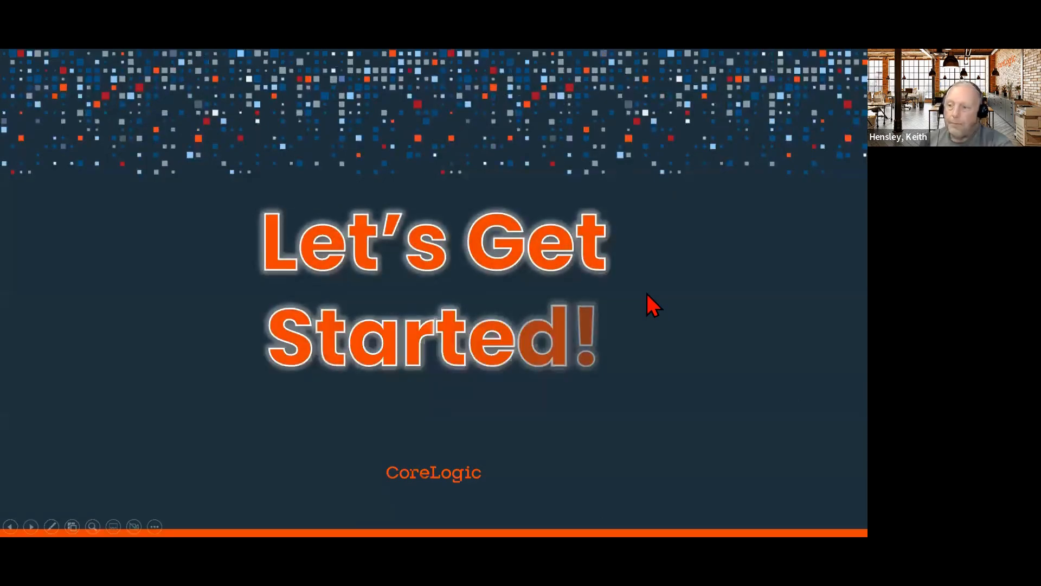
key(Escape)
scroll(140, 141, up, 1)
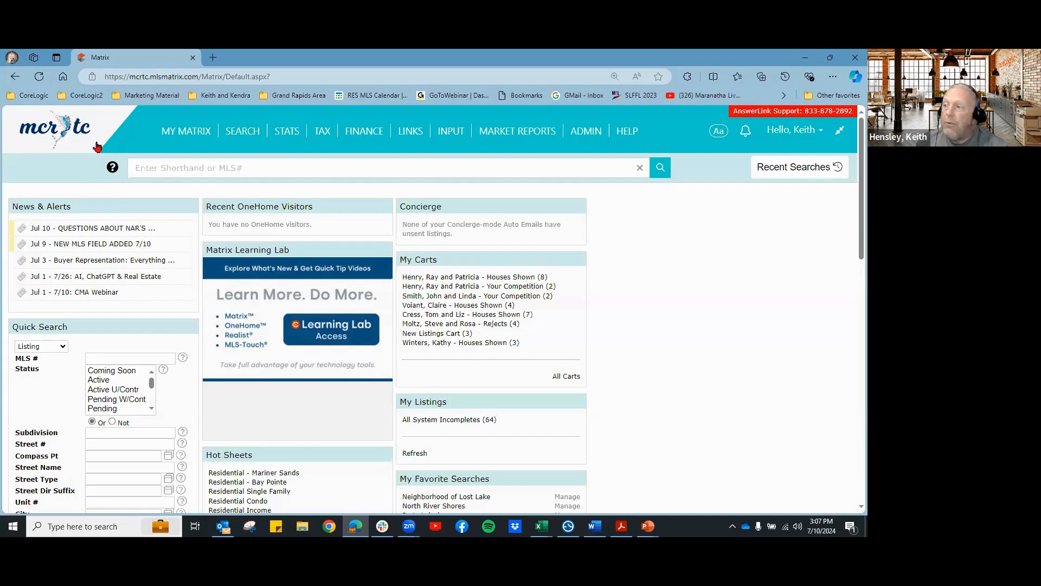
Step: Open My CMAs from the MY MATRIX menu and start a new CMA
mouse_move(181, 136)
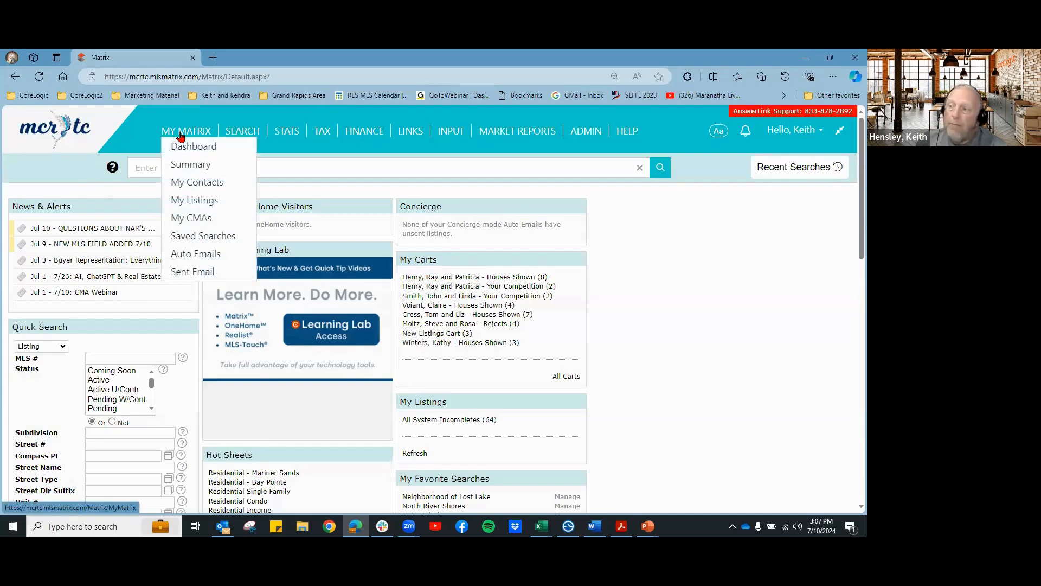
click(191, 219)
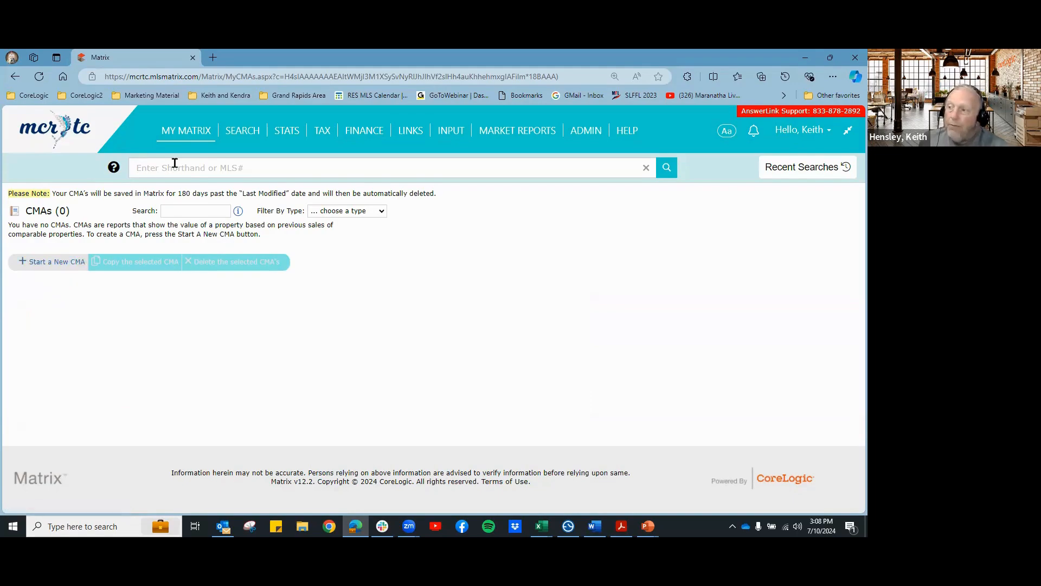
click(194, 137)
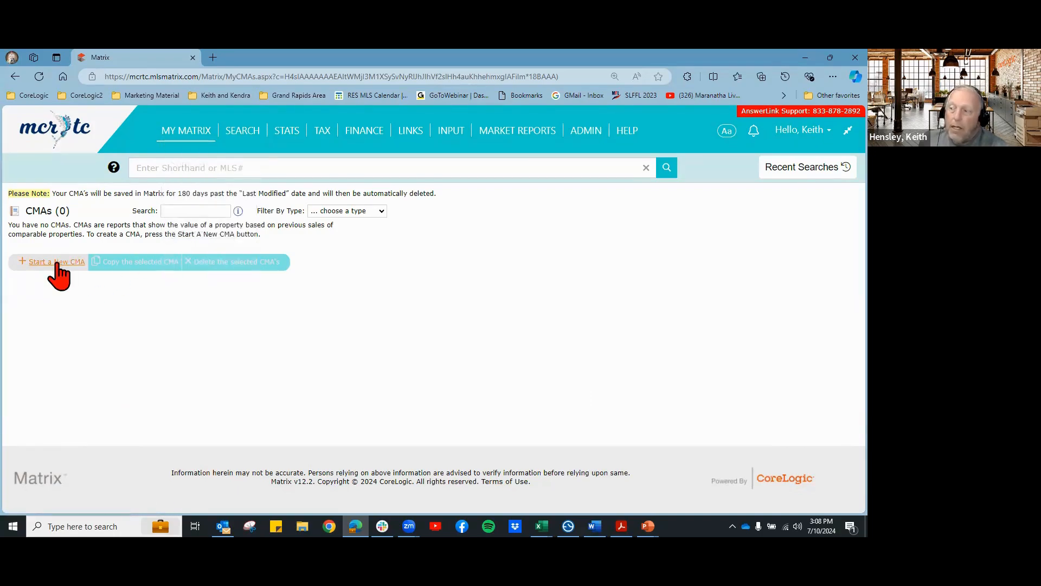
click(46, 265)
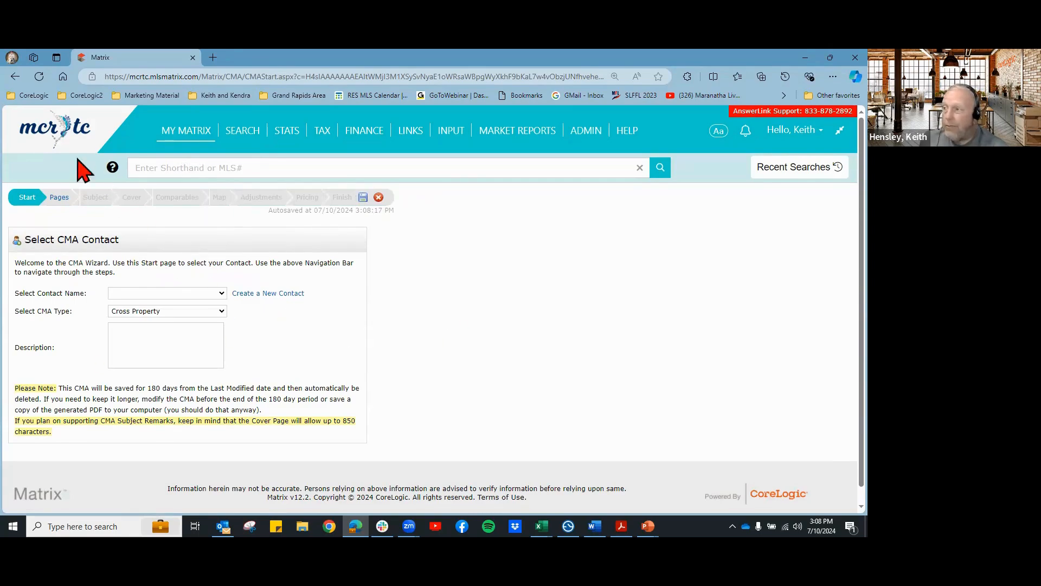
Step: Leave the CMA wizard for the Matrix home page via the mcrtc logo
click(64, 131)
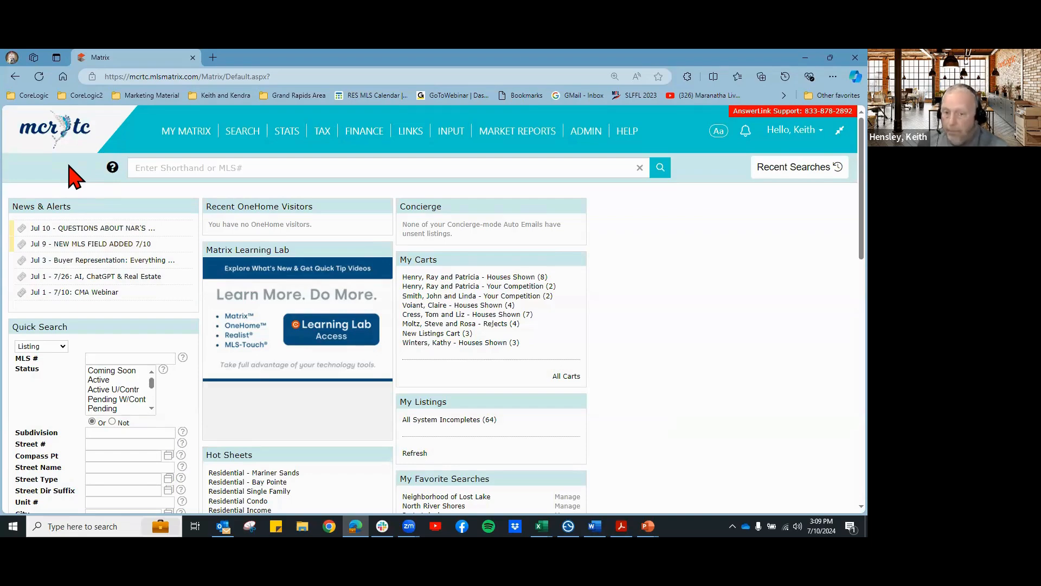
mouse_move(182, 136)
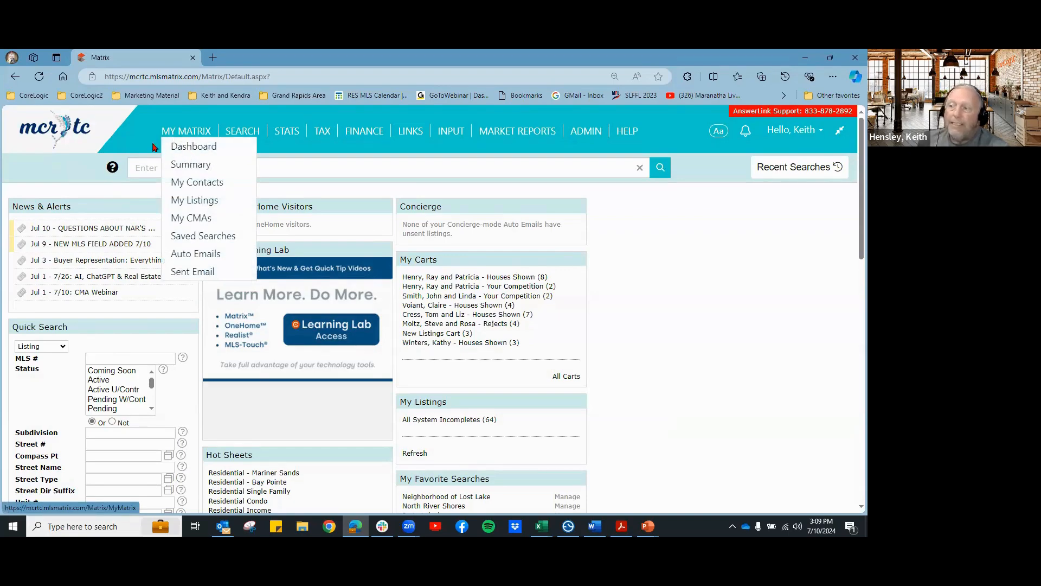
click(197, 220)
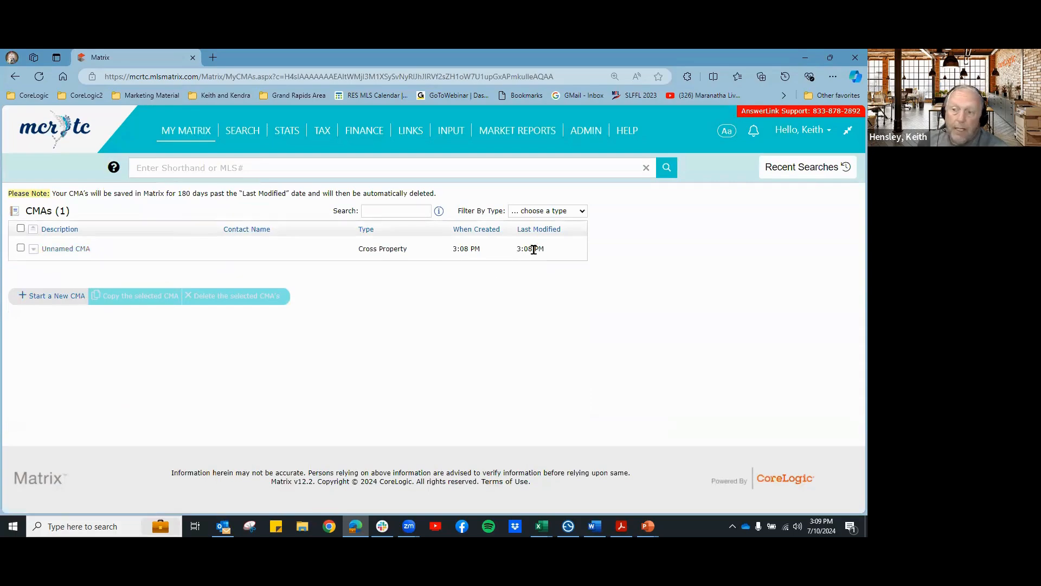
click(55, 133)
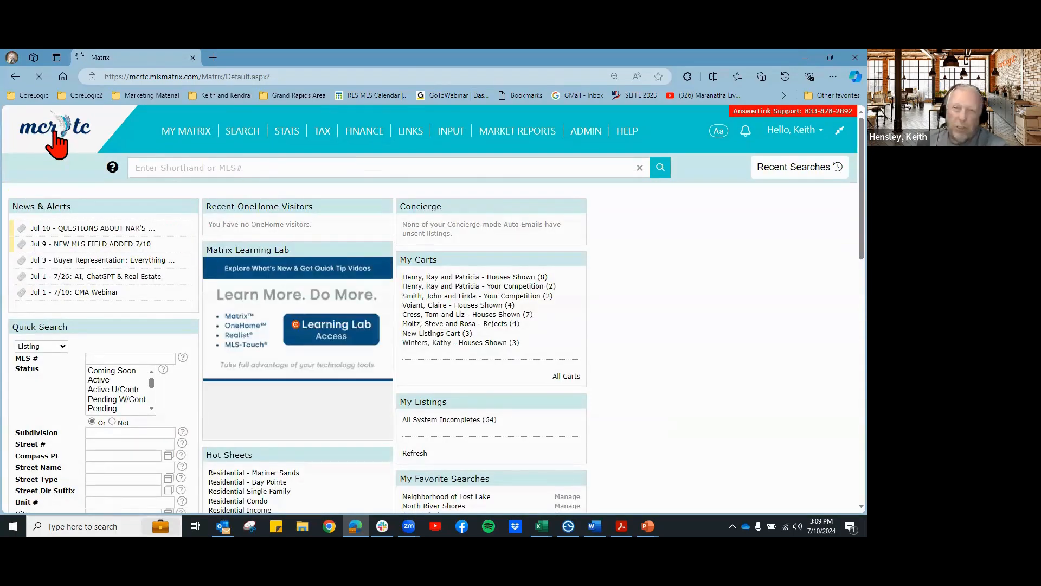
mouse_move(249, 140)
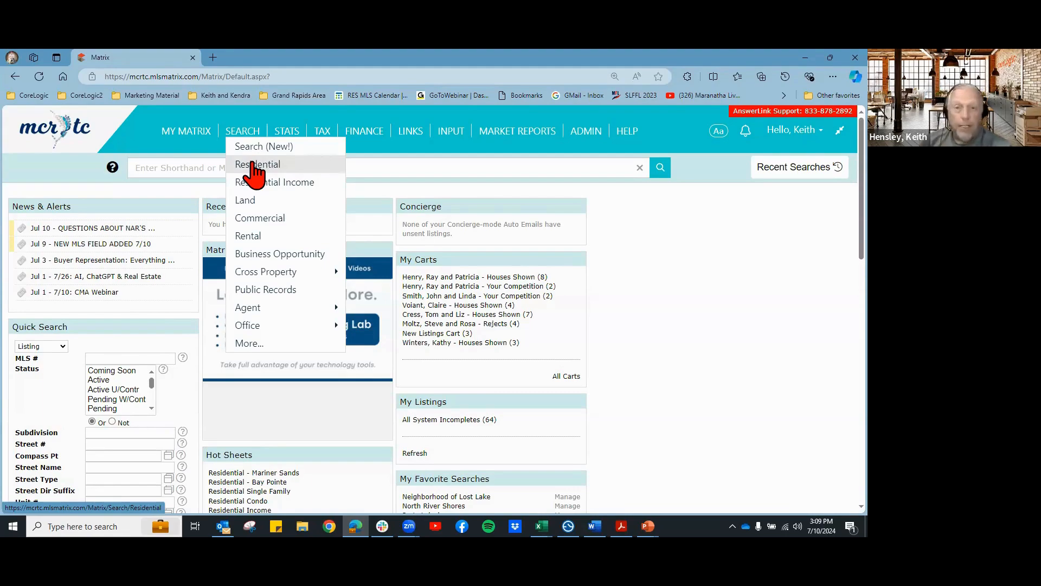
mouse_move(188, 132)
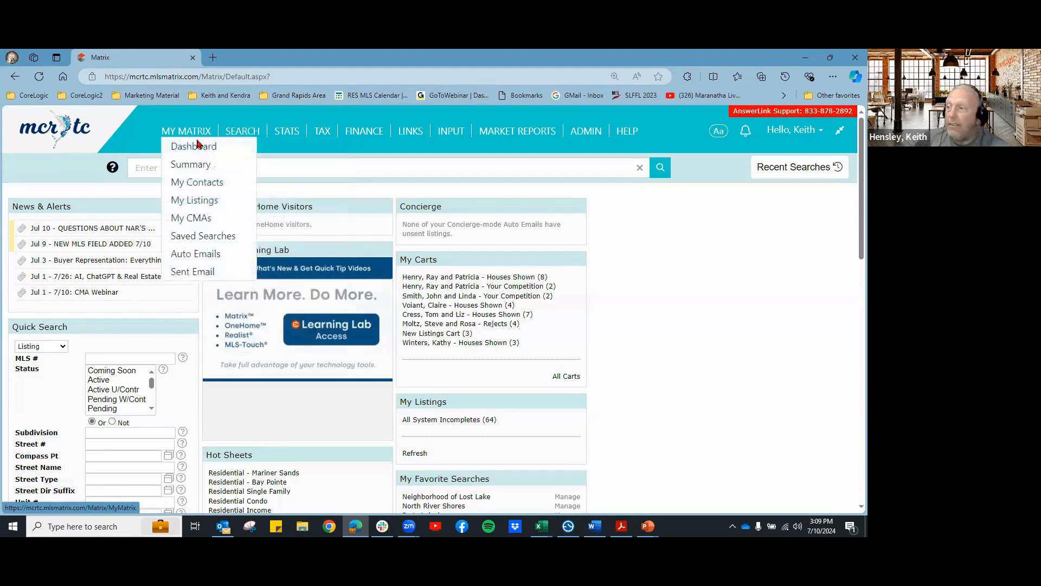
click(203, 185)
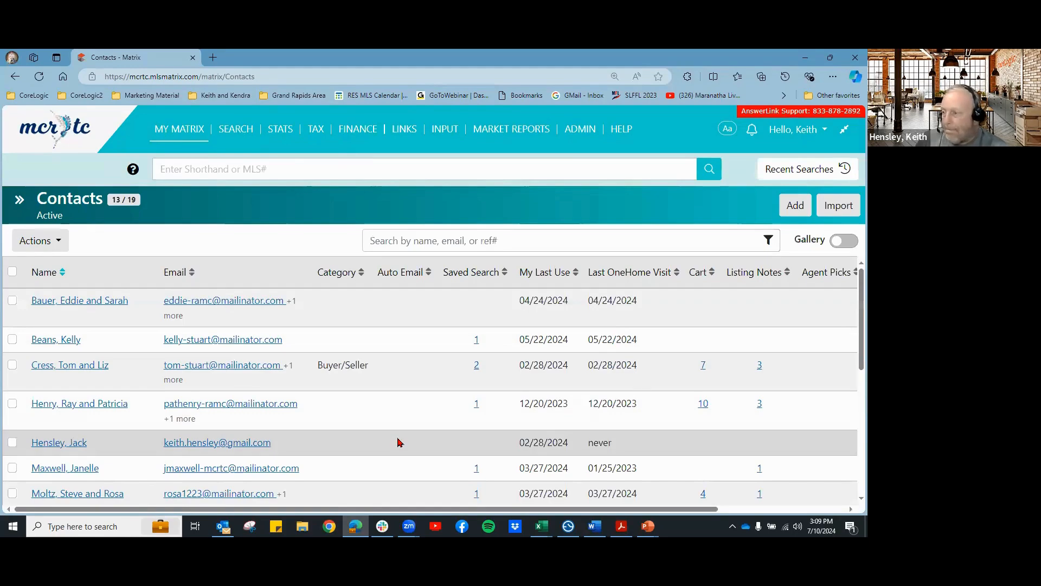
scroll(399, 442, down, 1)
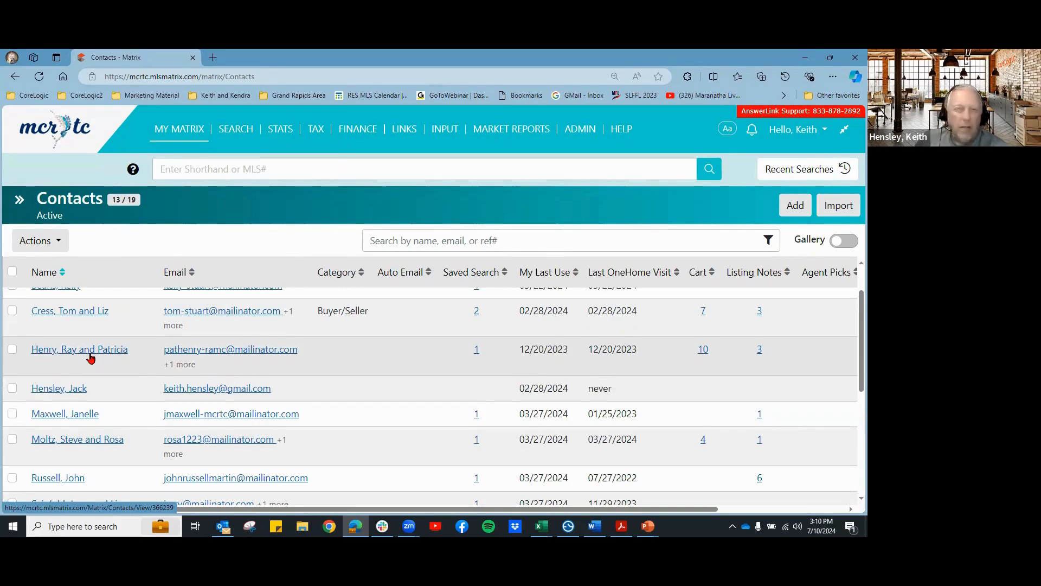
scroll(81, 336, up, 1)
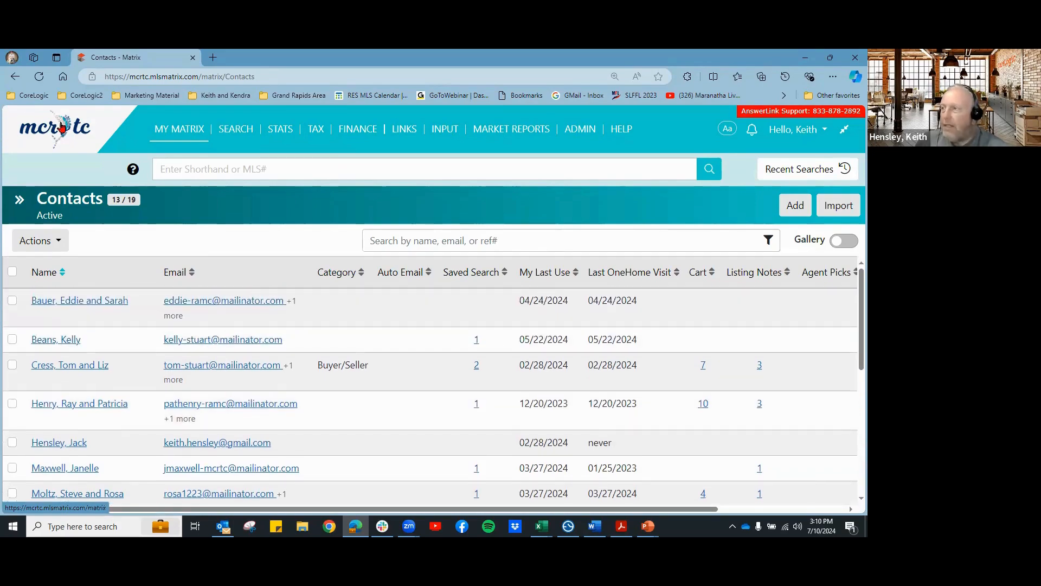
click(63, 130)
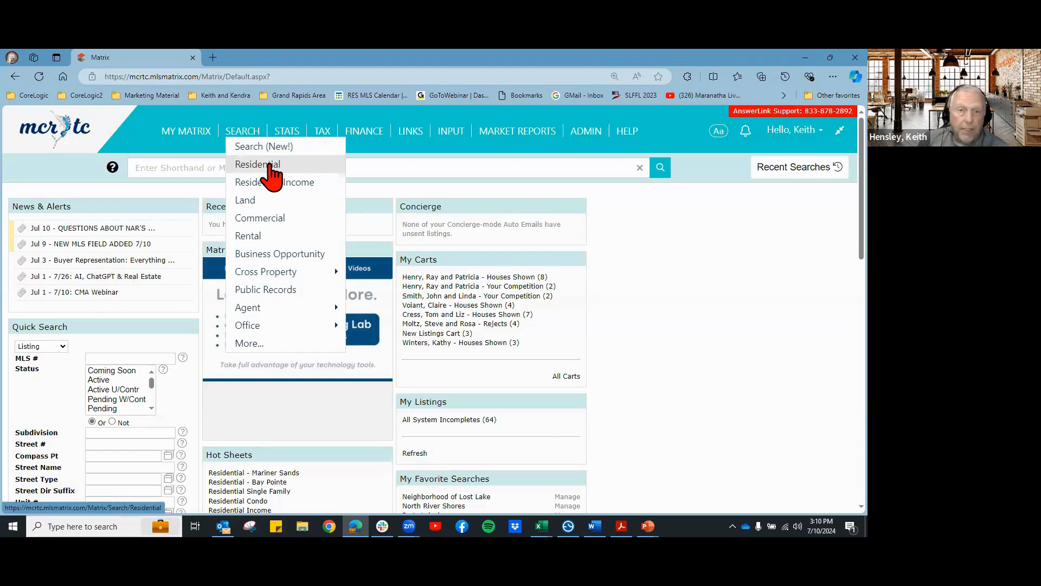
Step: Look over the Residential search criteria form, then go back to the Matrix home page
click(270, 166)
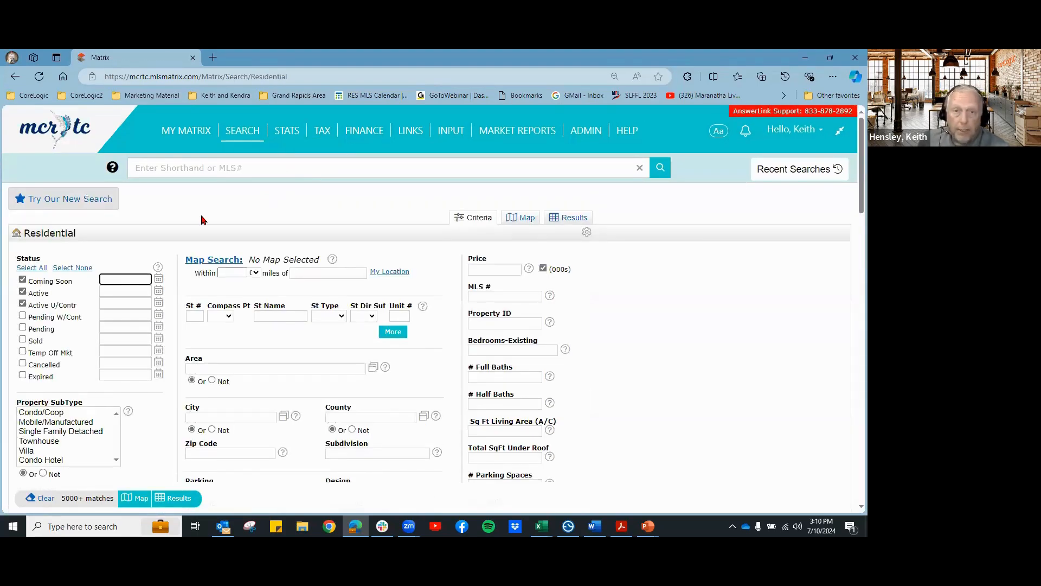
scroll(613, 388, down, 1)
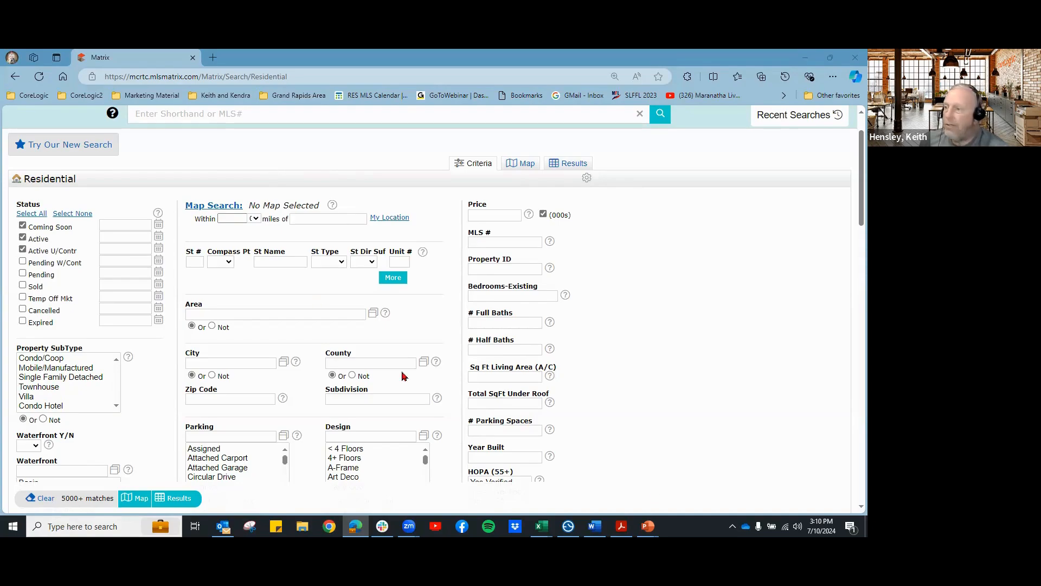
scroll(643, 412, up, 1)
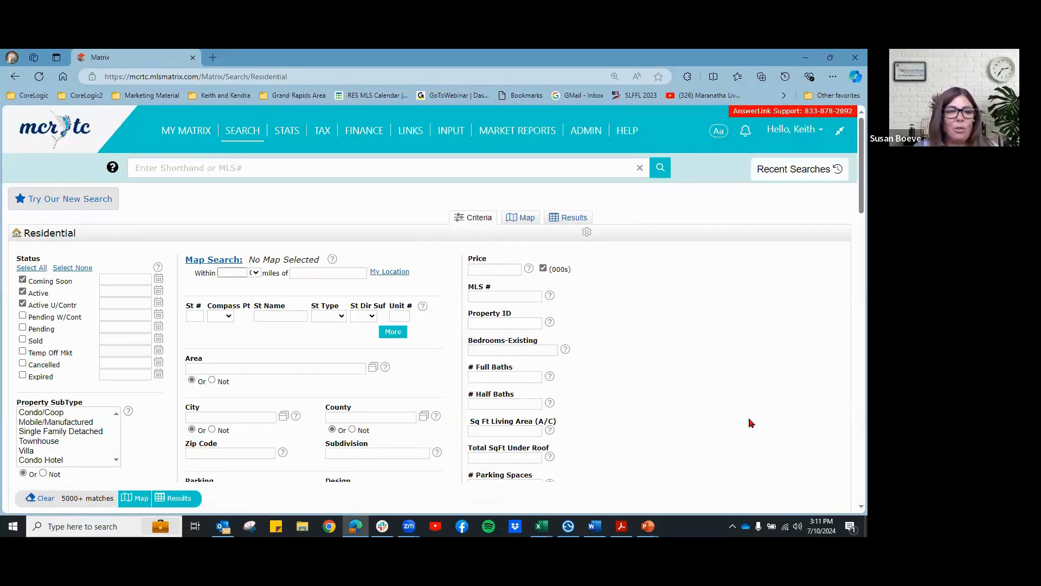
click(68, 137)
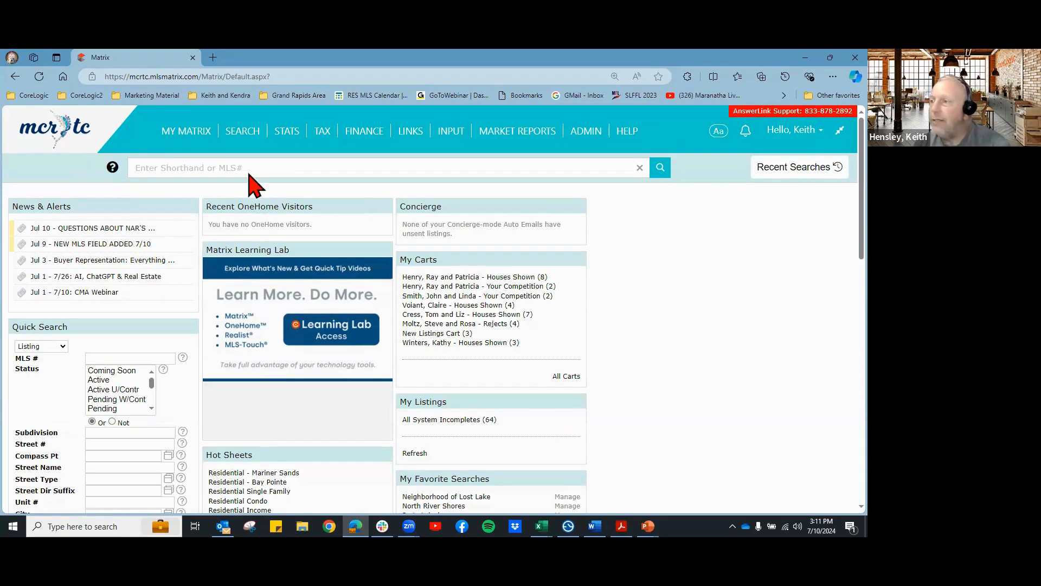
Step: Open the Residential search criteria from the SEARCH menu
mouse_move(242, 144)
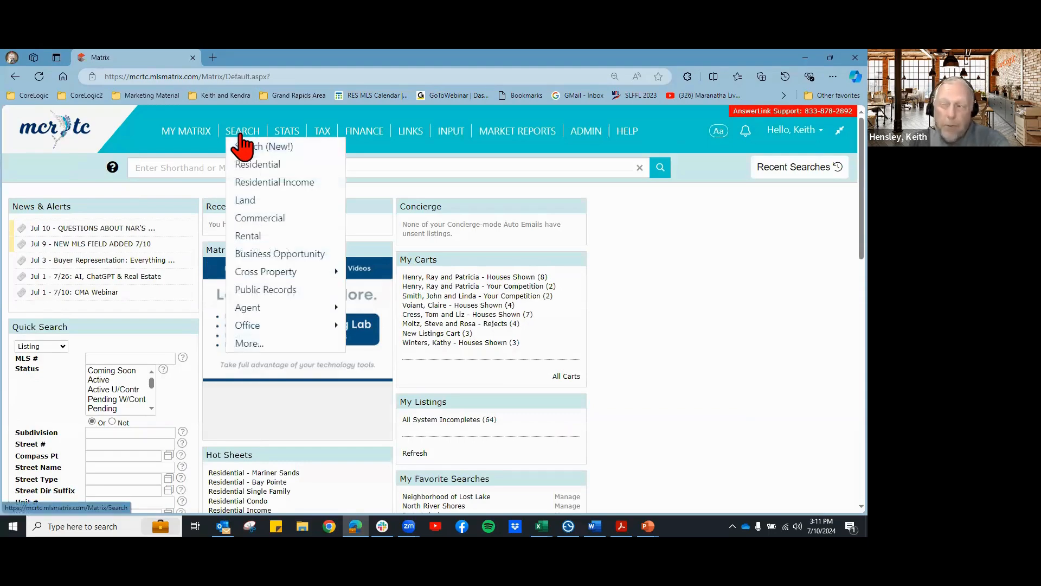
click(268, 166)
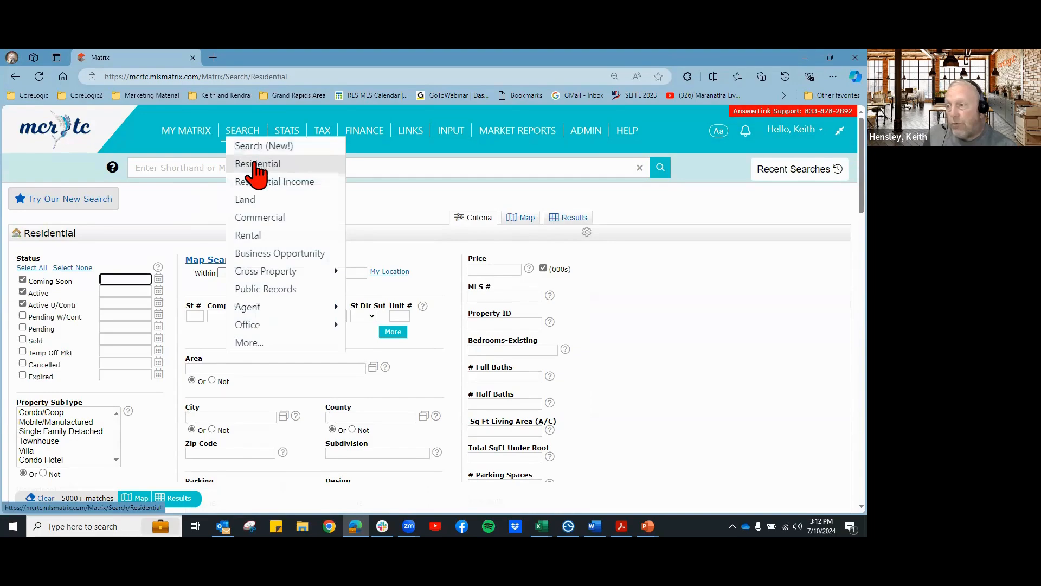
Step: Set statuses to Active, Active U/Contr, Pending W/Cont, Pending, Sold (0-180) and Expired, dropping Coming Soon
click(22, 303)
click(22, 292)
click(23, 280)
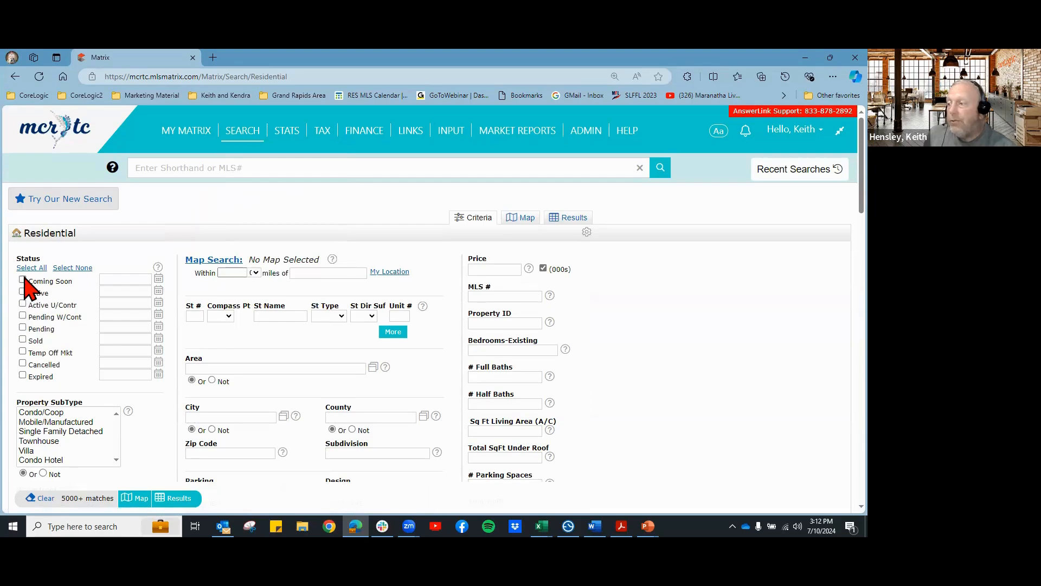
click(22, 340)
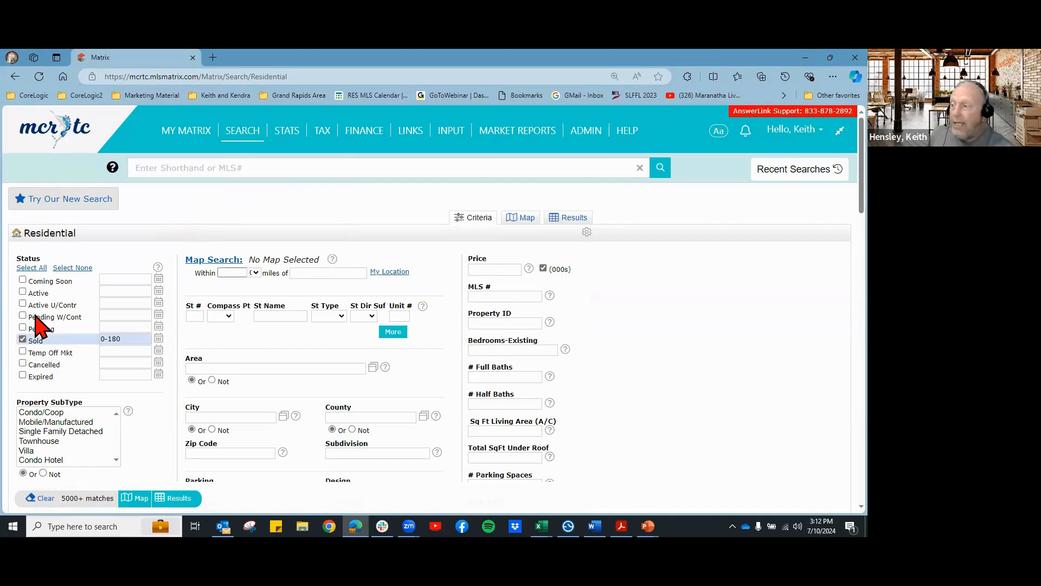
click(22, 292)
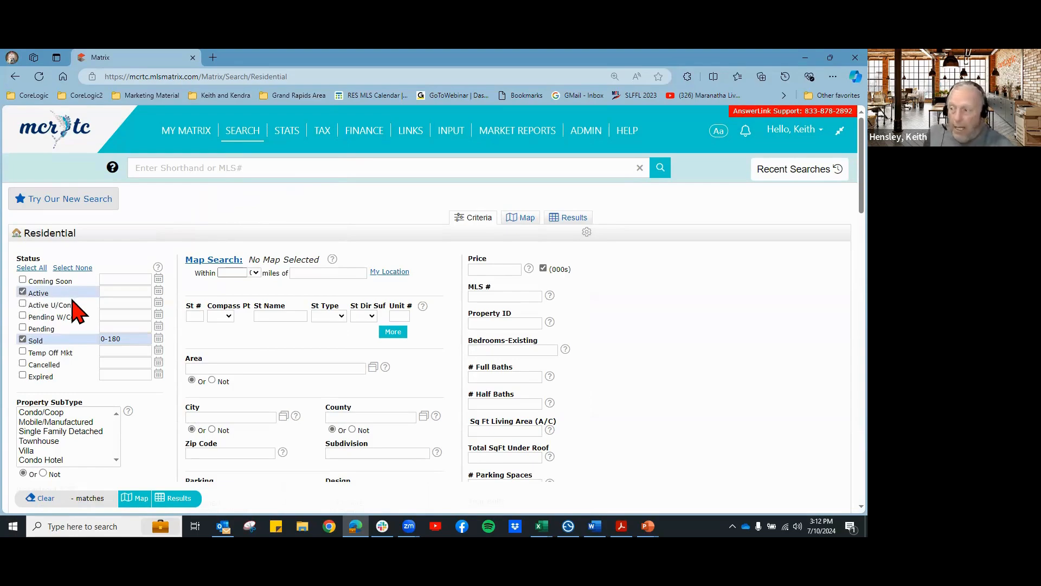
click(22, 303)
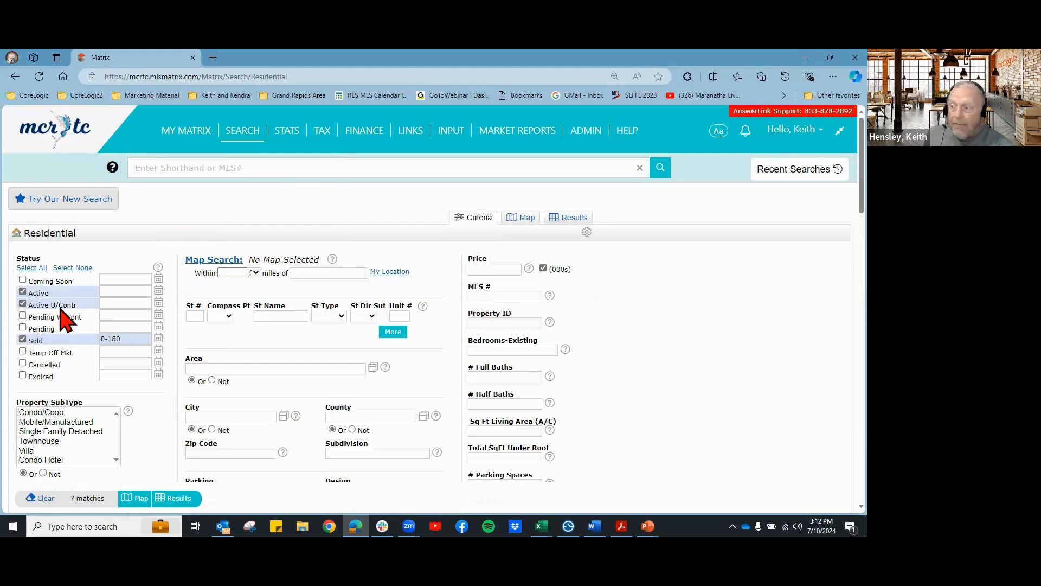
click(23, 315)
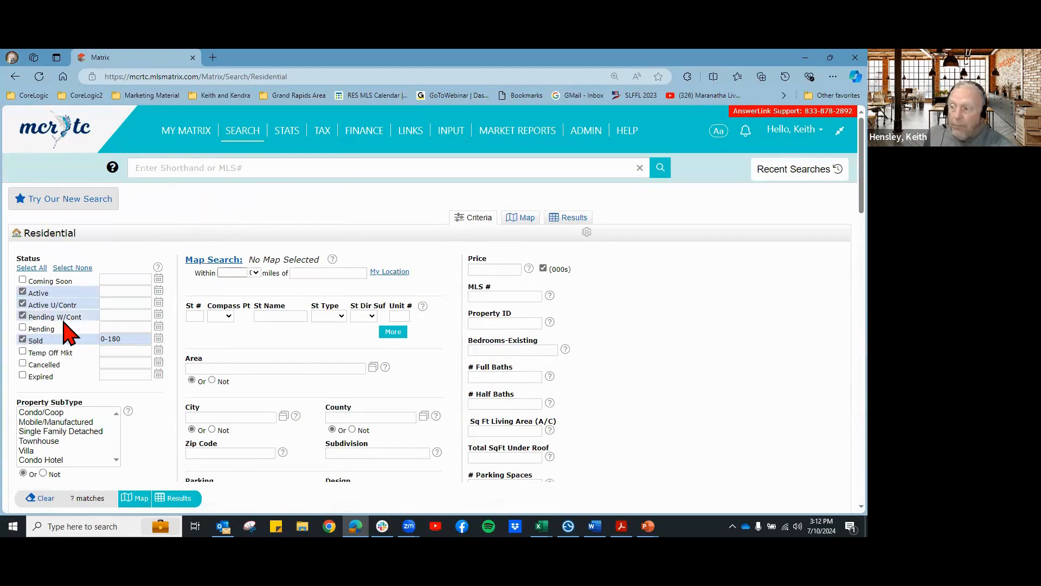
click(23, 328)
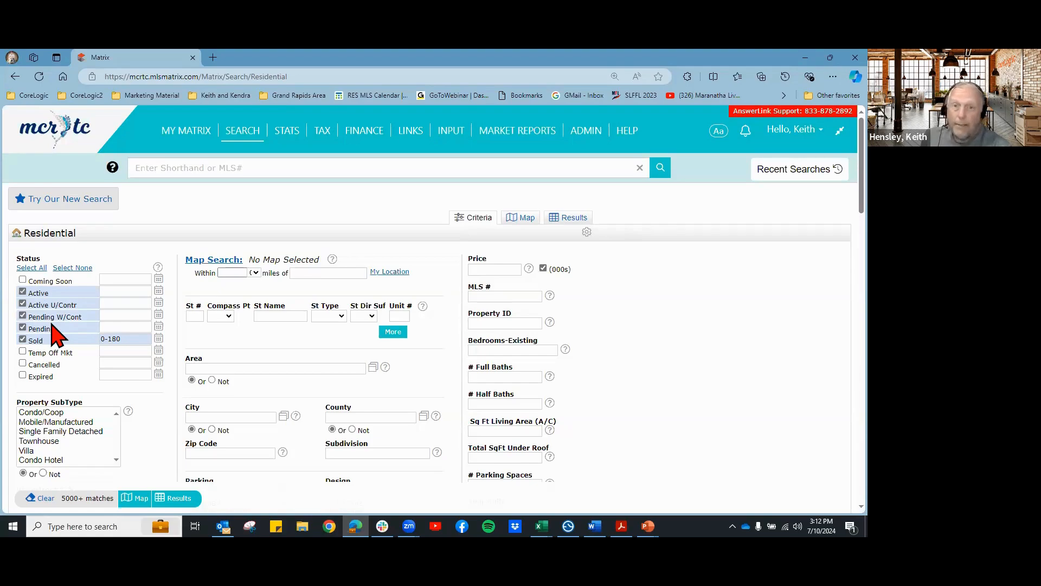
click(23, 375)
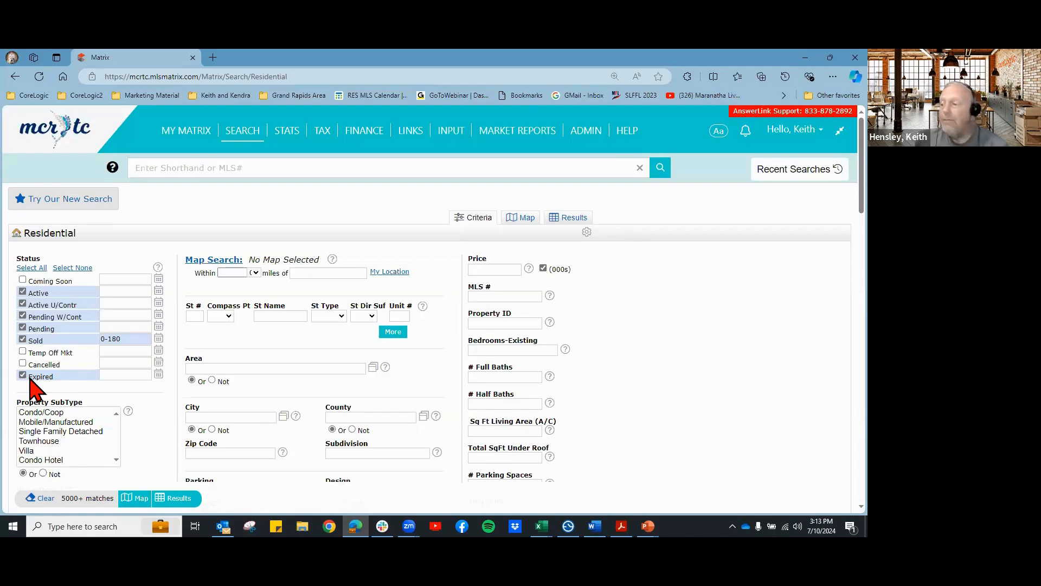
Step: Untick Expired, Pending, Pending W/Cont, Active U/Contr and Active statuses
click(23, 375)
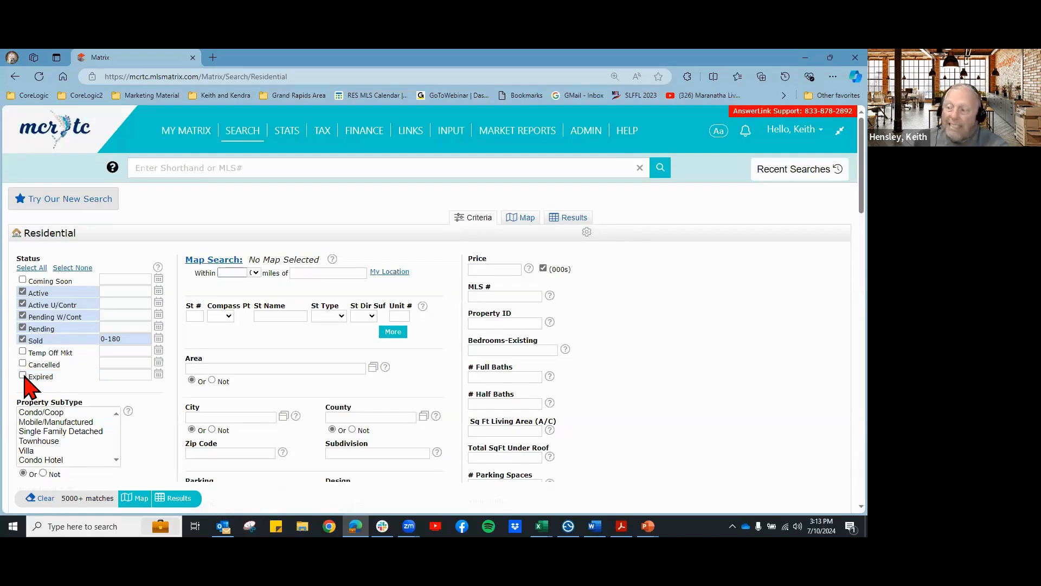
click(23, 327)
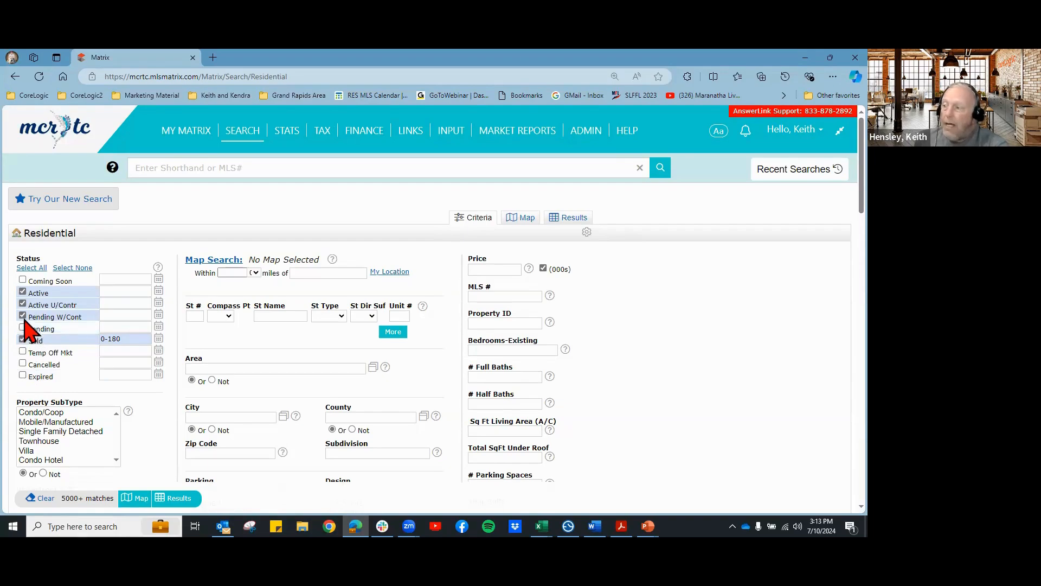
click(23, 315)
click(23, 303)
click(23, 291)
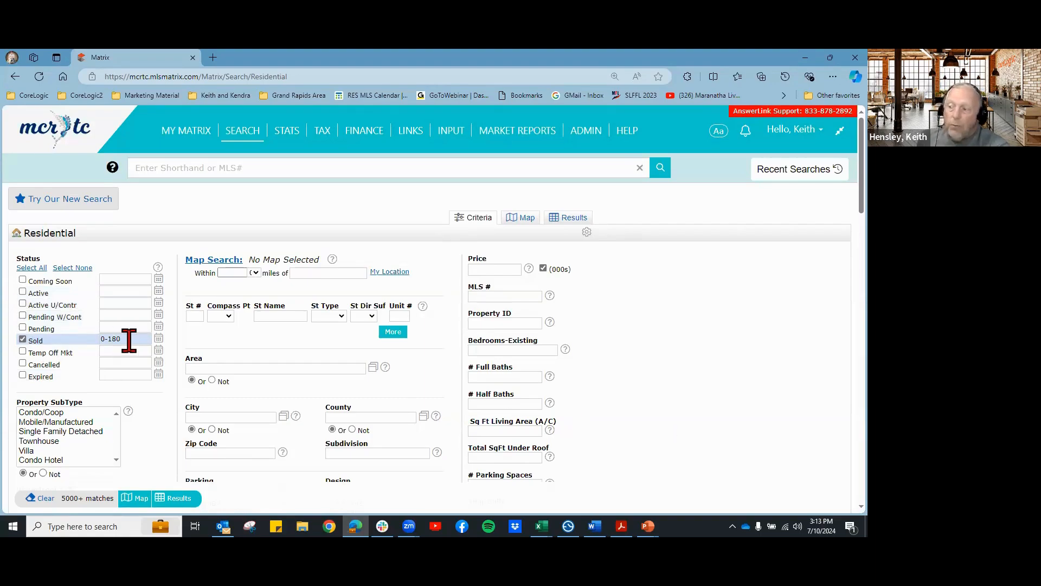
Step: Confirm the Sold date range stays at 0-180 days in its calendar
mouse_move(129, 339)
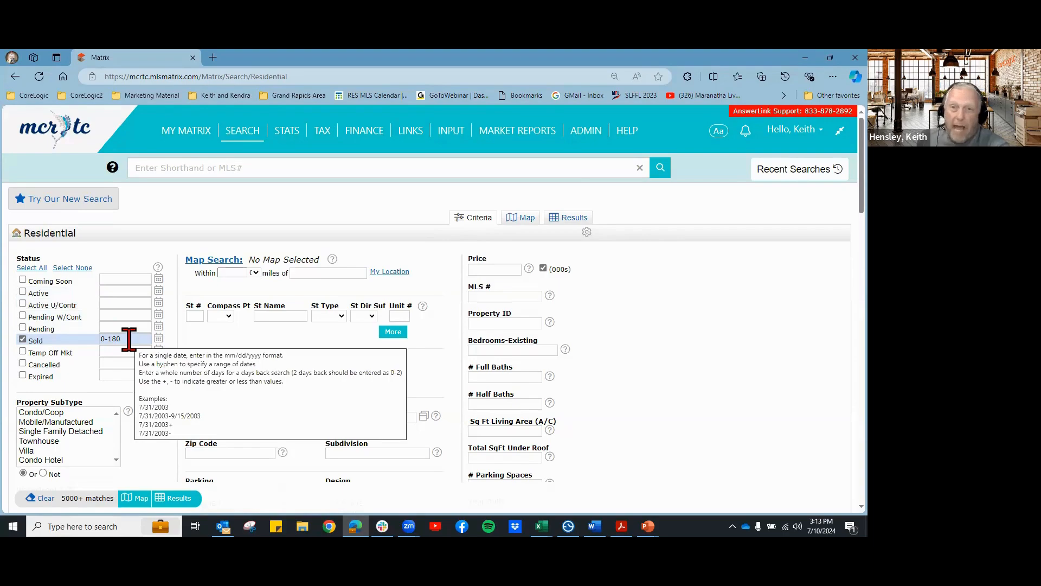
click(129, 339)
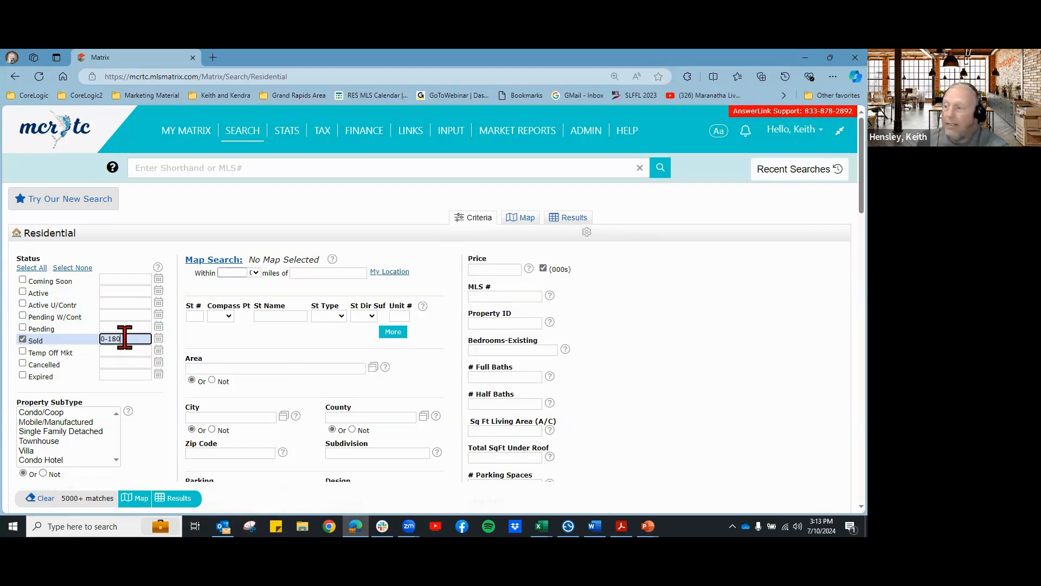
click(159, 339)
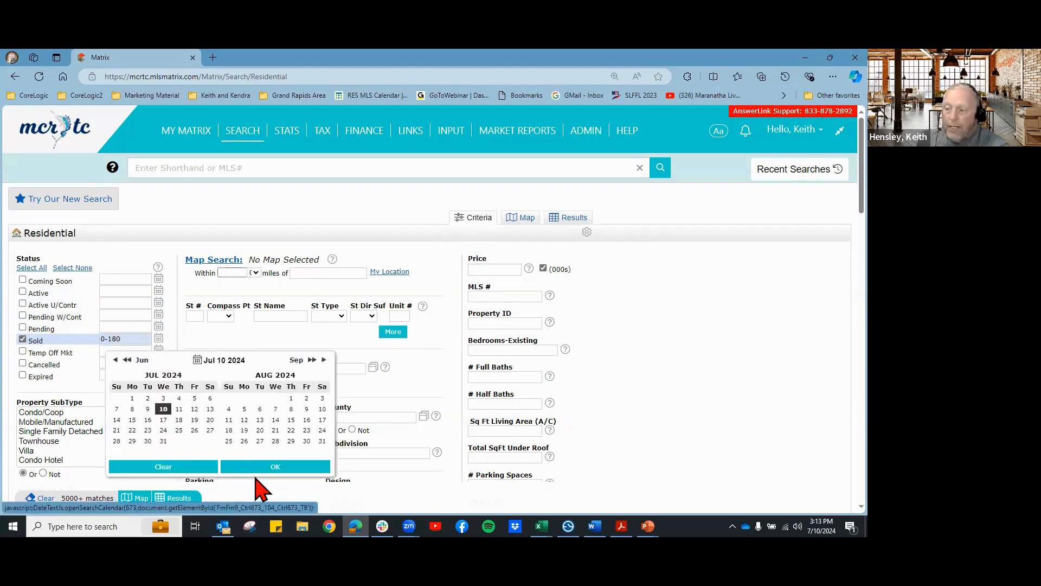
click(254, 468)
Step: Limit Property SubType to Single Family Detached
scroll(719, 434, down, 1)
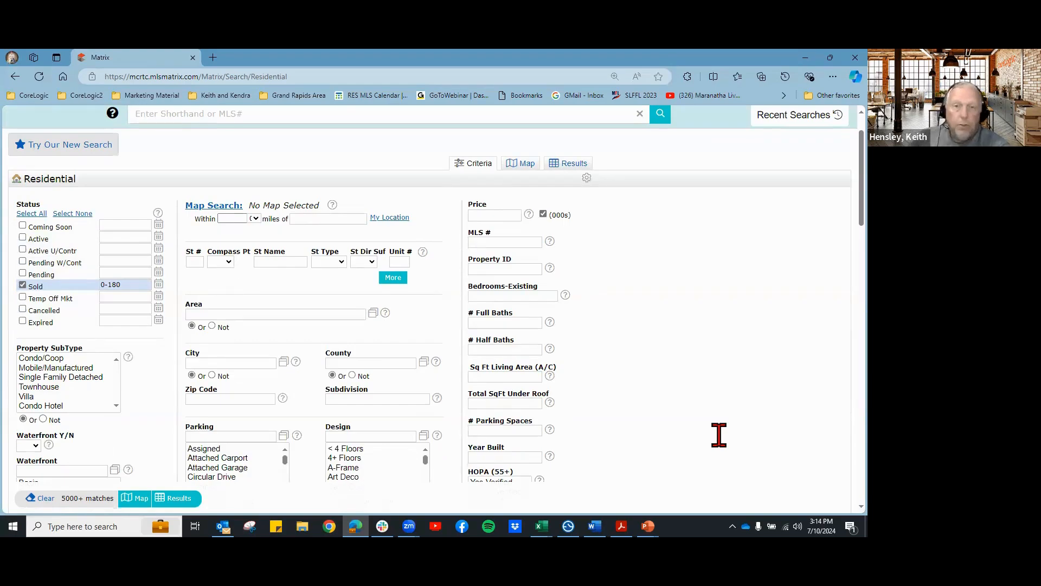
click(54, 377)
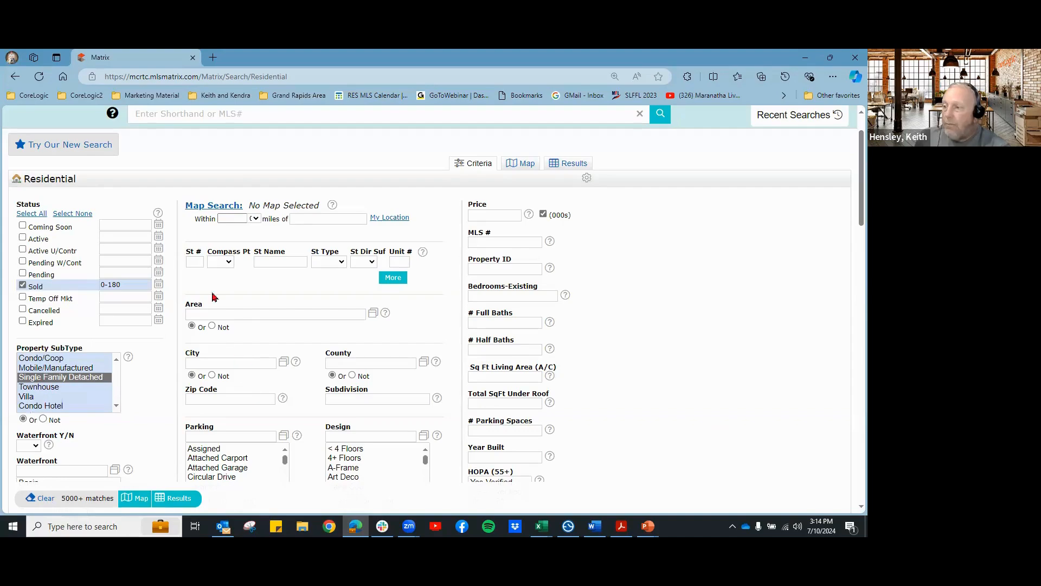
Step: Set a 1-mile search radius centred on the subject property's street address
click(255, 220)
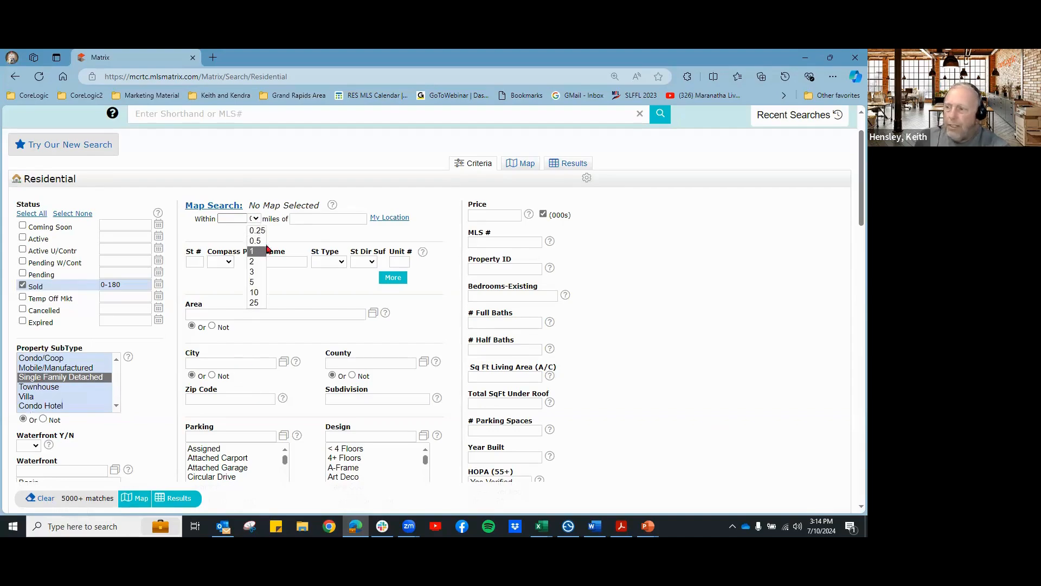
click(297, 223)
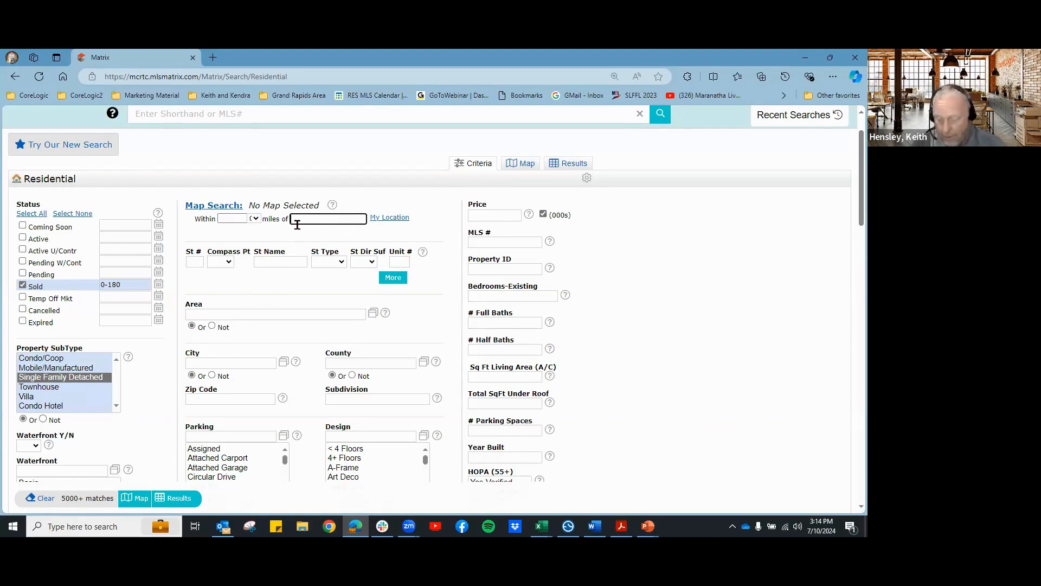
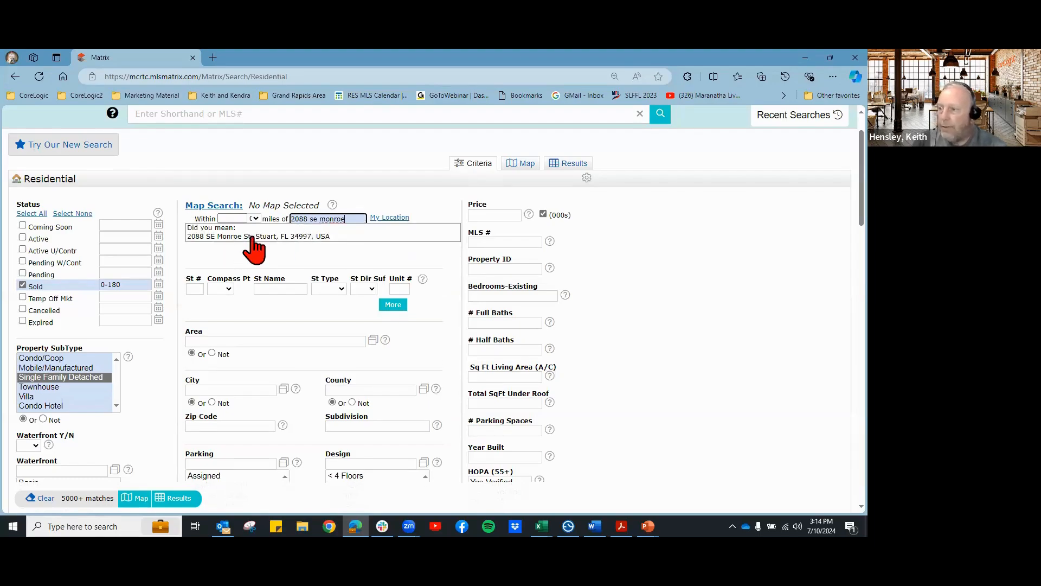
click(262, 234)
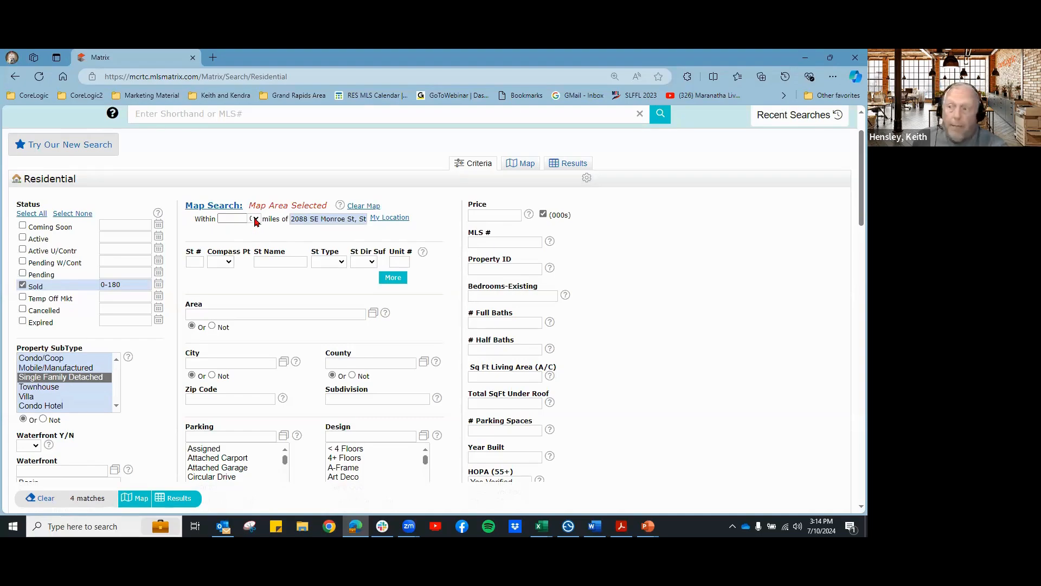
click(256, 219)
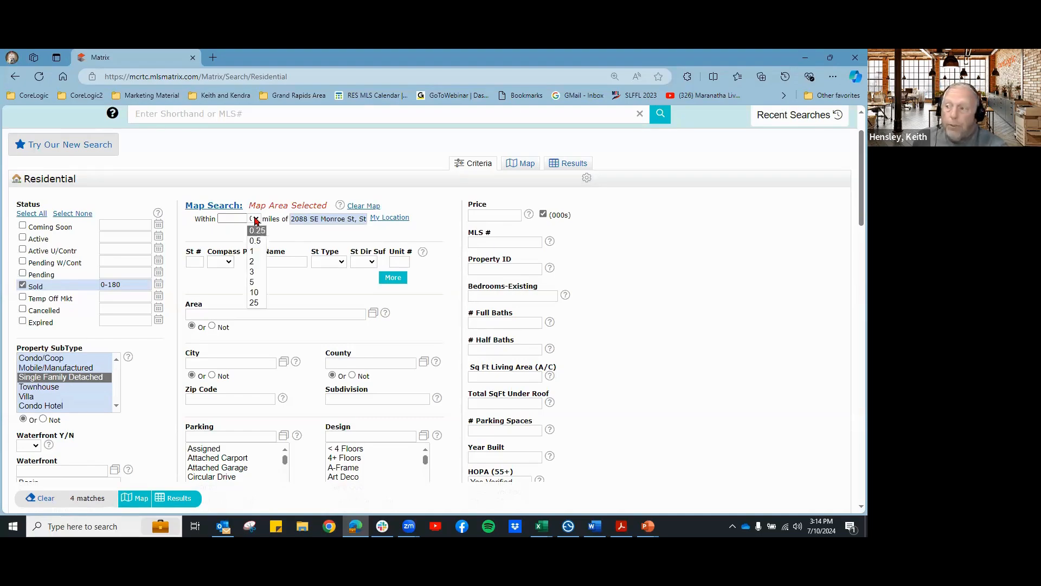
click(257, 252)
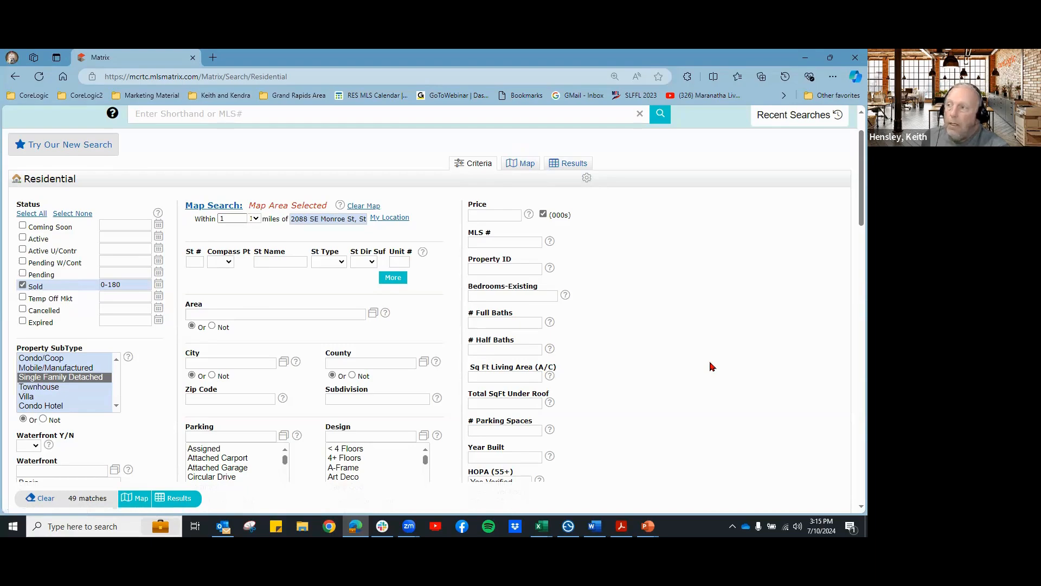
Step: Inspect the 1-mile search circle on the map, then switch back to the Criteria form
click(526, 168)
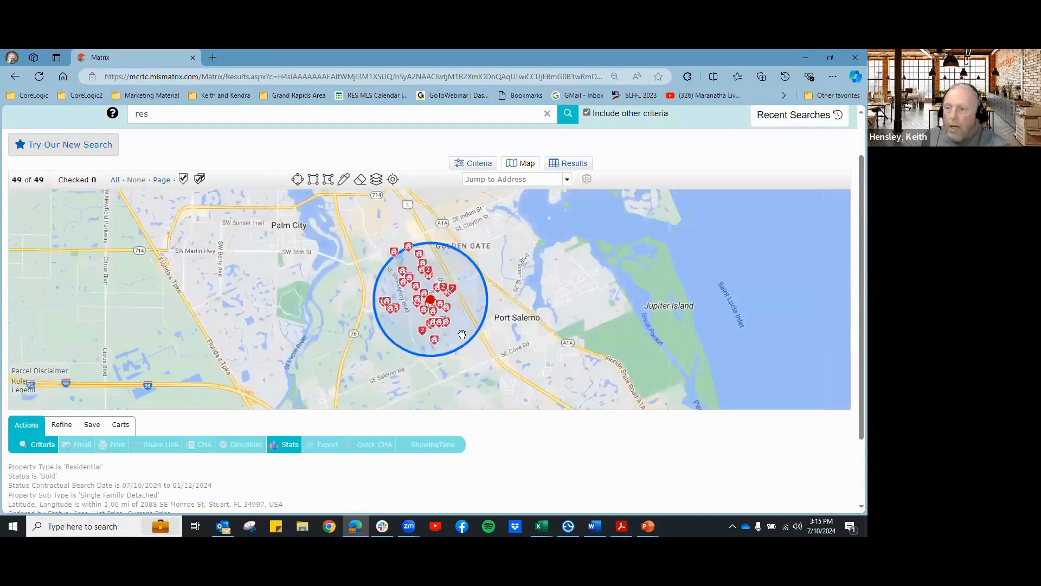
scroll(408, 292, up, 2)
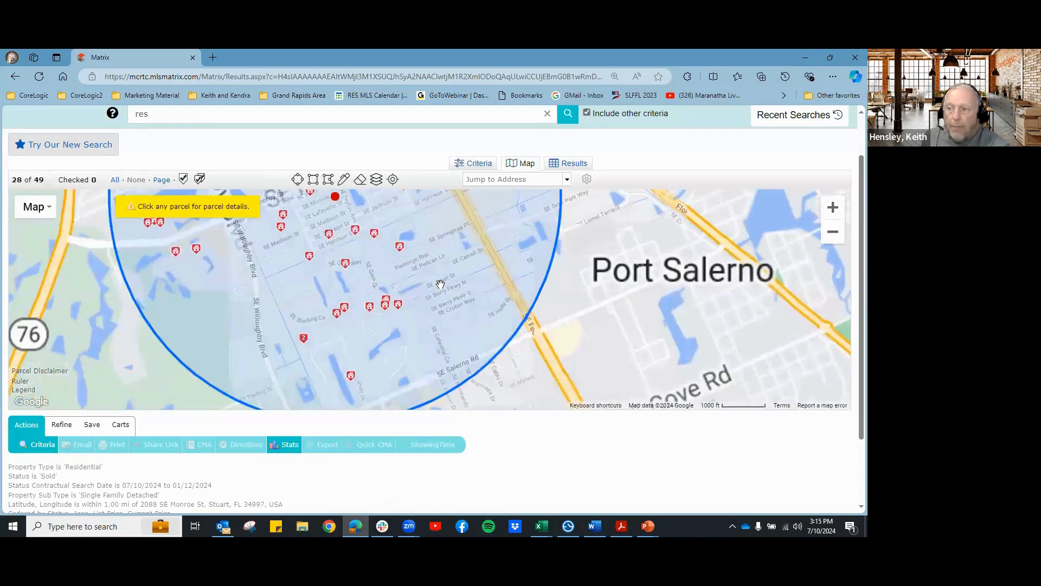
drag(362, 259, 422, 312)
click(420, 297)
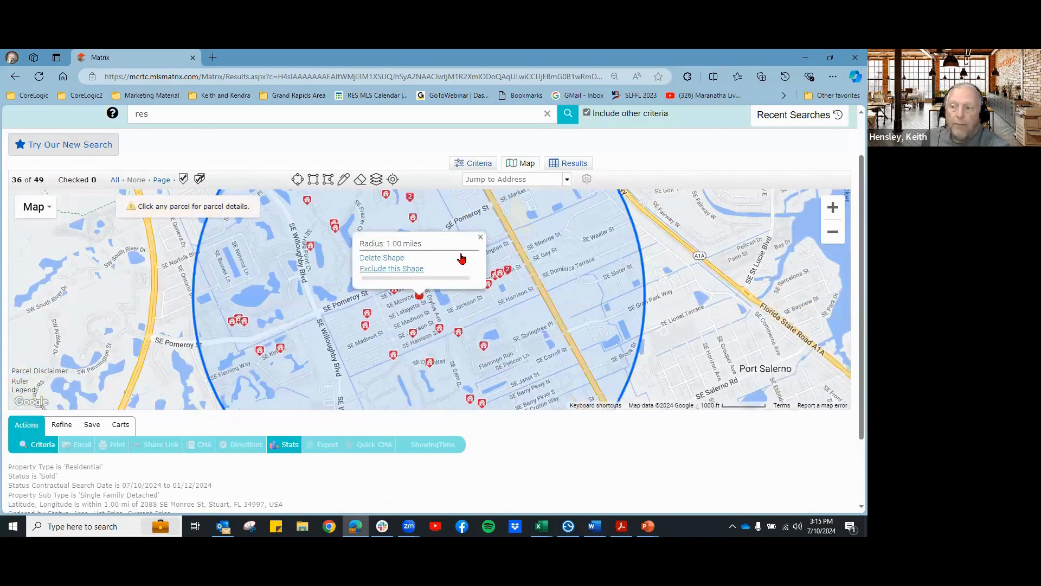
click(480, 238)
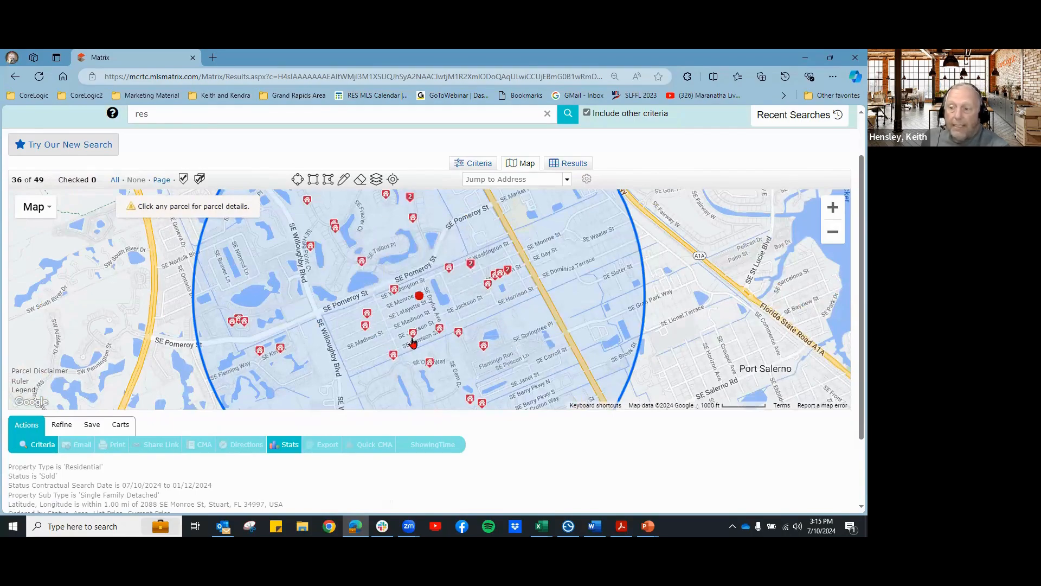
click(419, 296)
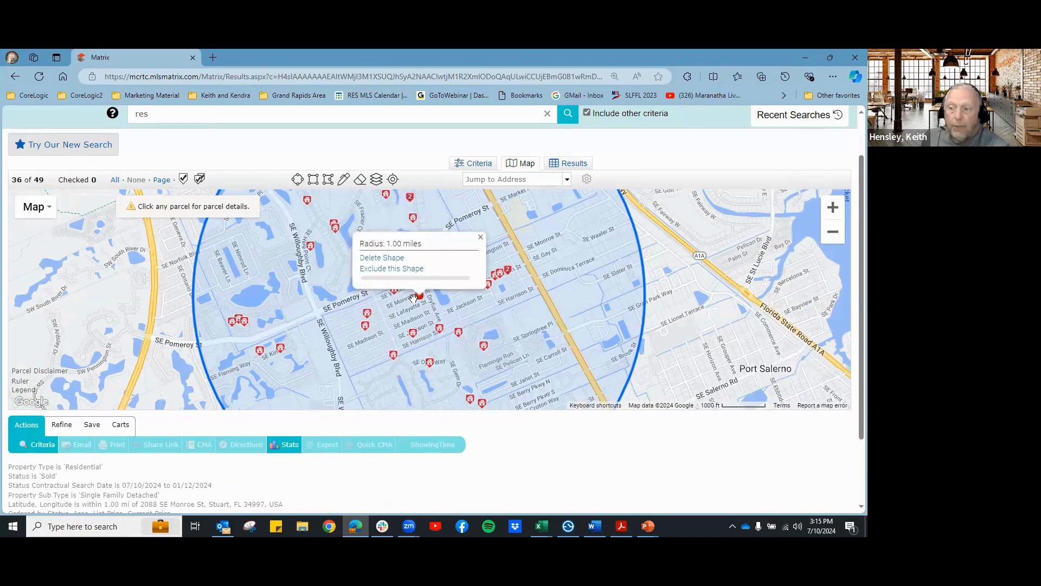
click(487, 168)
scroll(647, 319, down, 1)
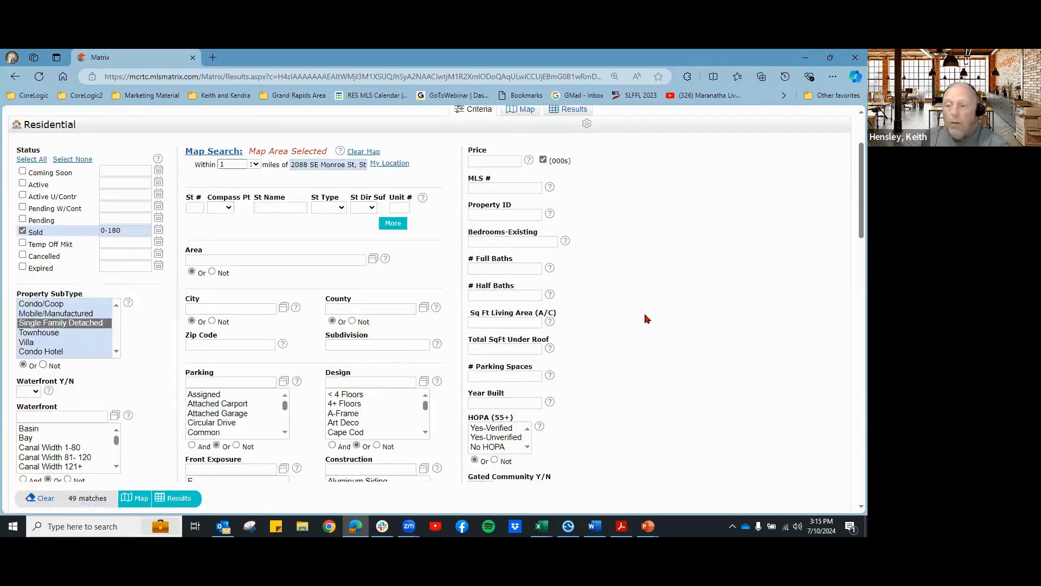
Step: Require 3 bedrooms, 2 full baths and 1300-1700 total square feet under roof
click(502, 267)
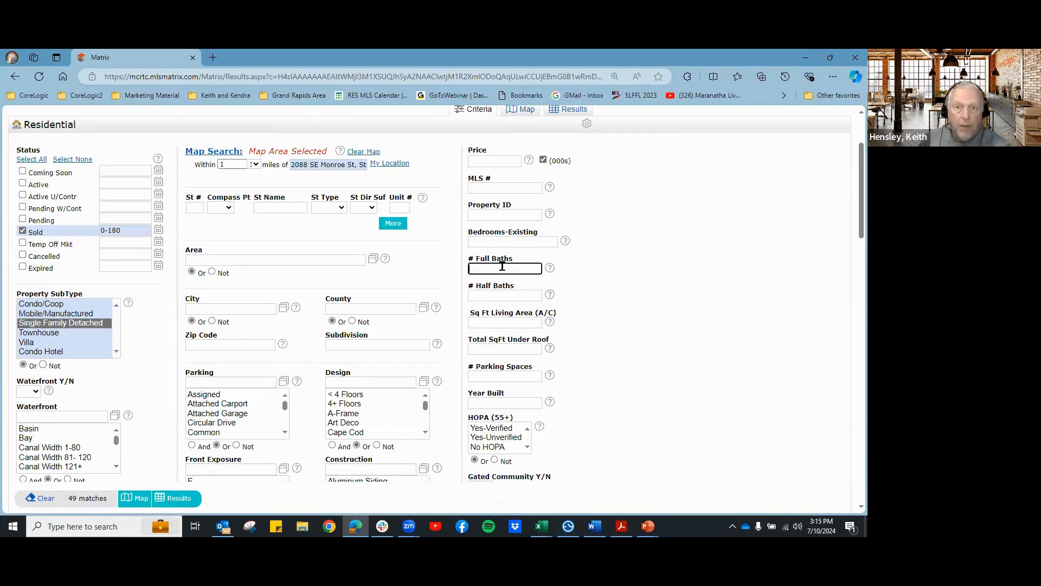
text(3)
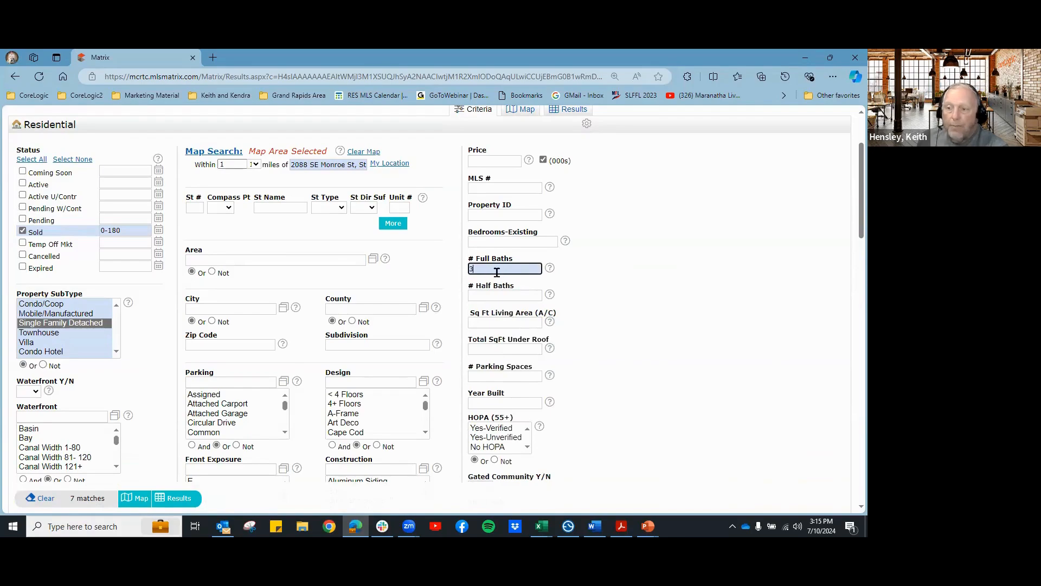
key(BackSpace)
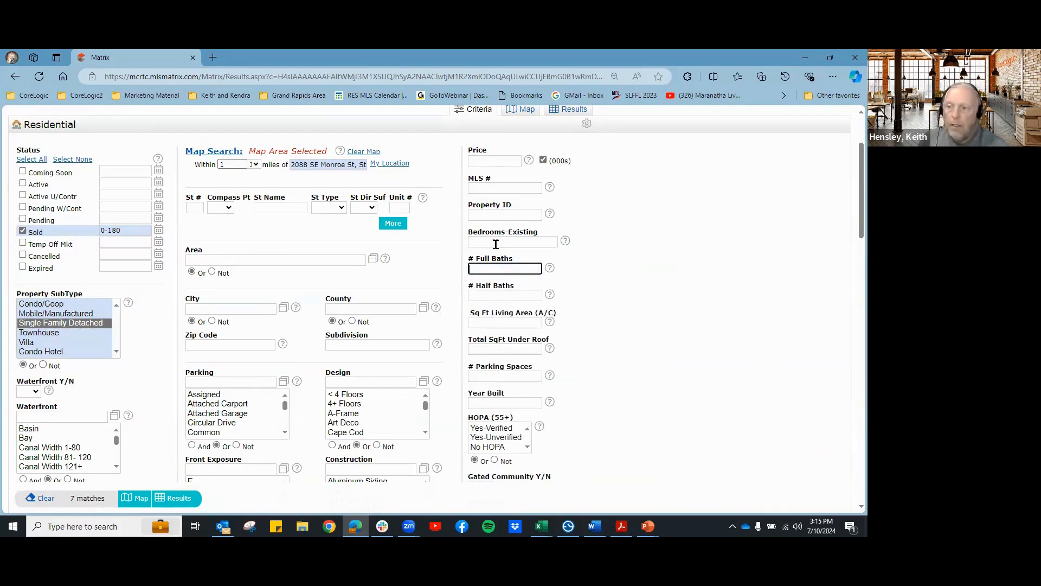
click(496, 243)
text(3)
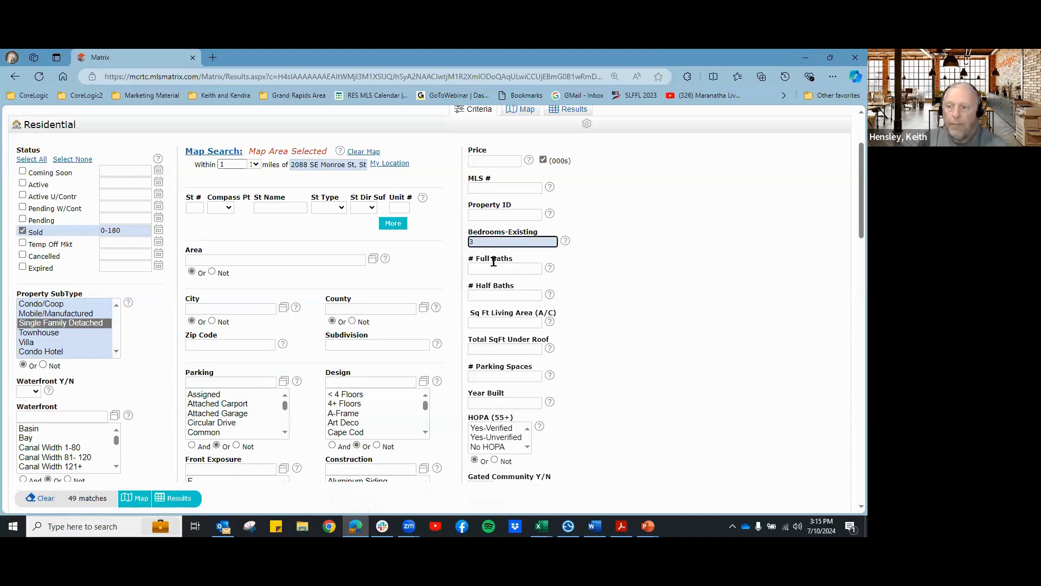
click(492, 263)
text(2)
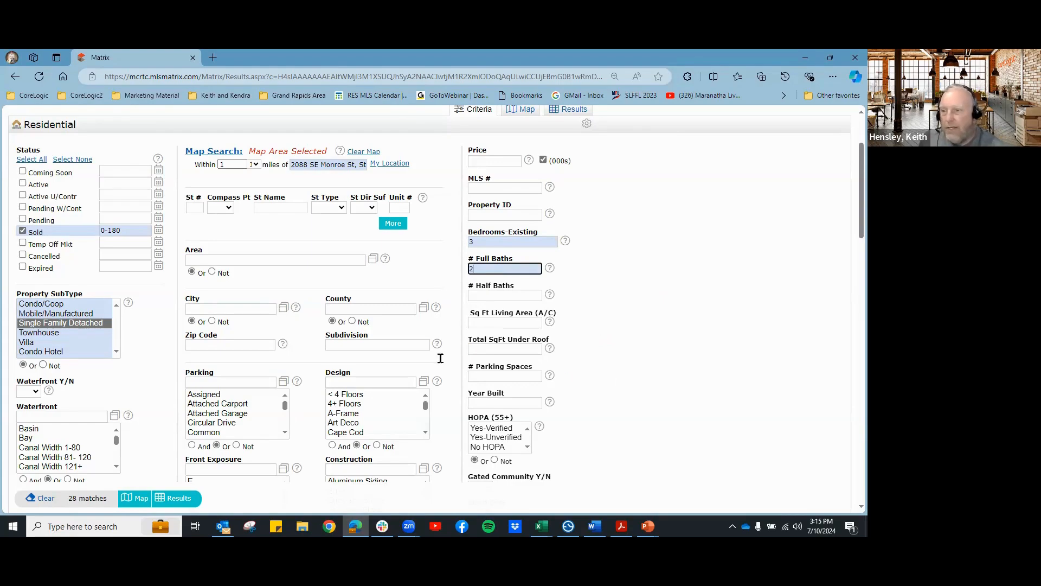
click(493, 351)
text(1300-1700)
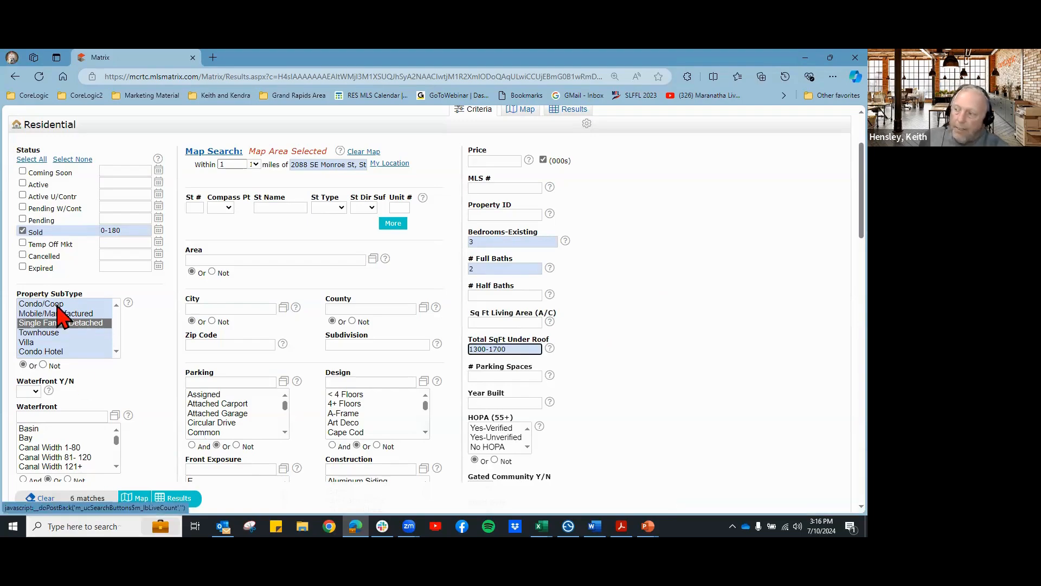
Step: Show the 6 matching sales on the map inside the 1-mile circle
mouse_move(129, 225)
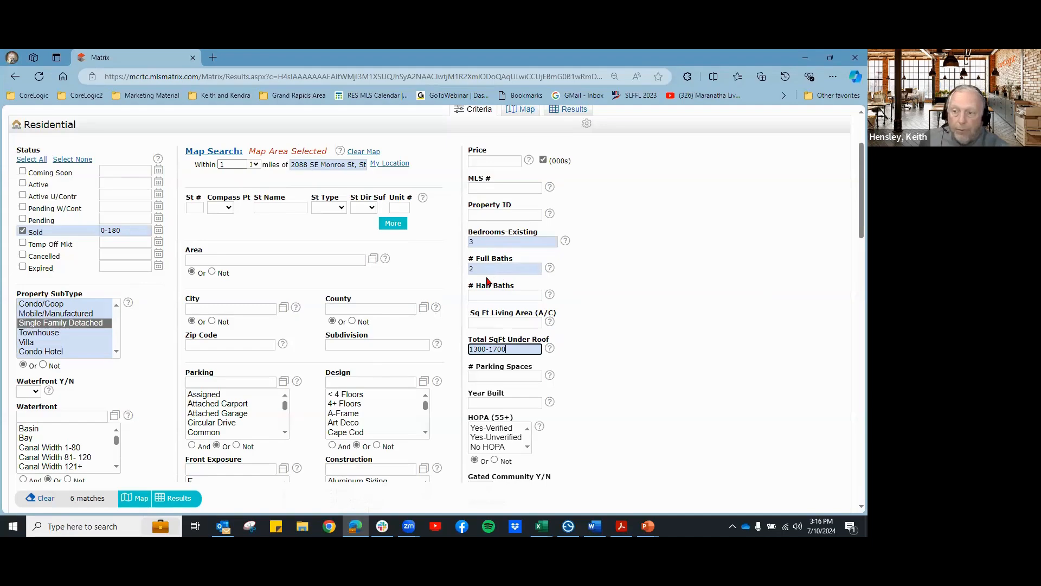
scroll(613, 386, down, 2)
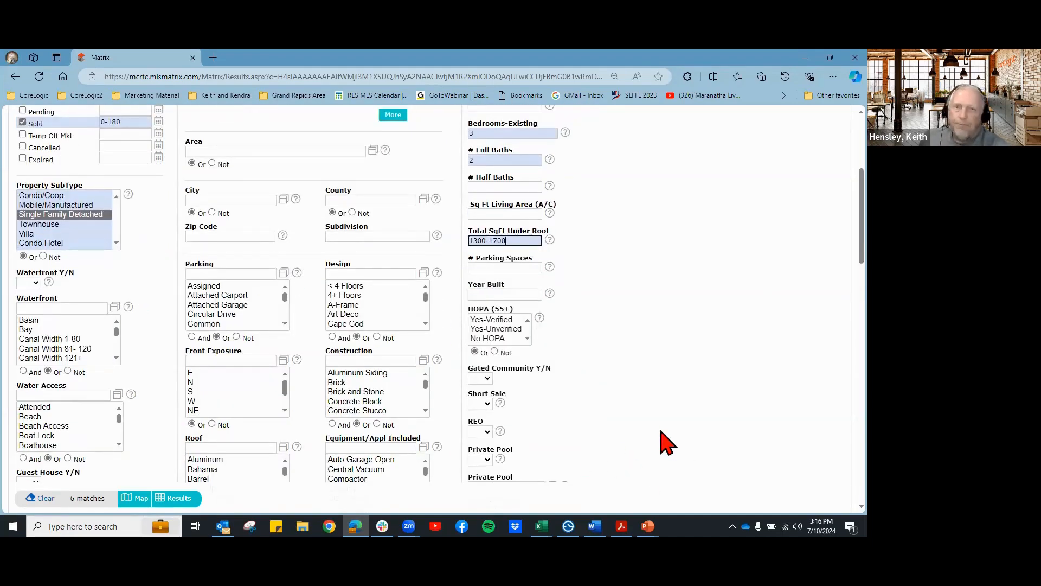
scroll(665, 442, up, 4)
click(520, 218)
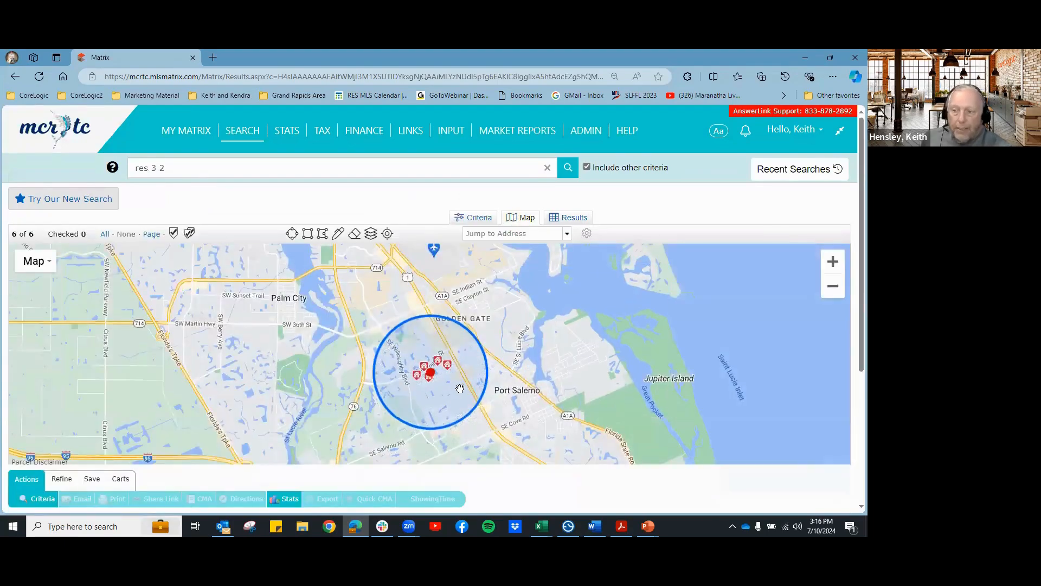
Step: Confirm the 1.00-mile search radius and list the six sold Coral Gardens homes
click(432, 368)
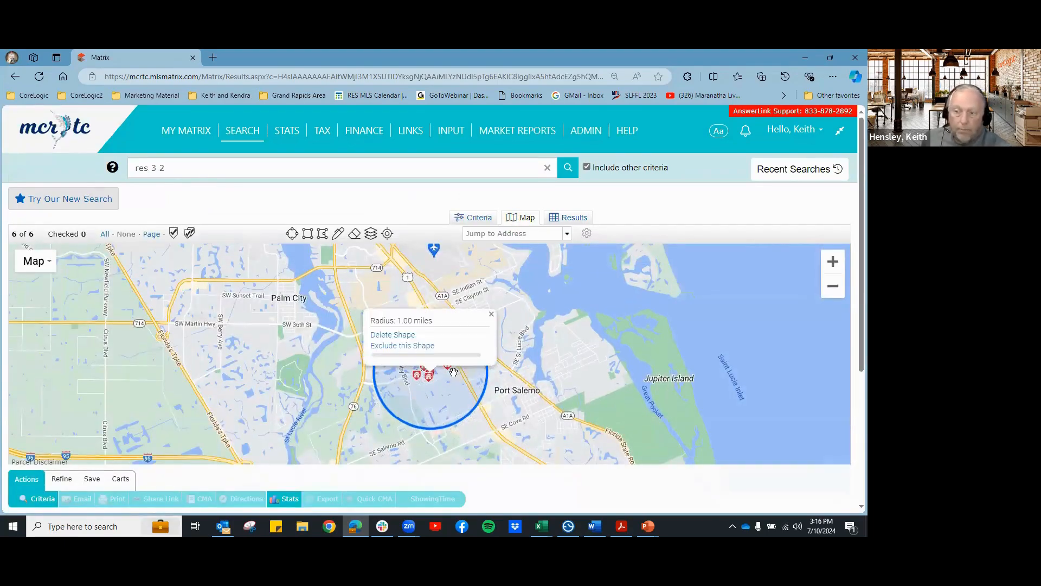
click(581, 219)
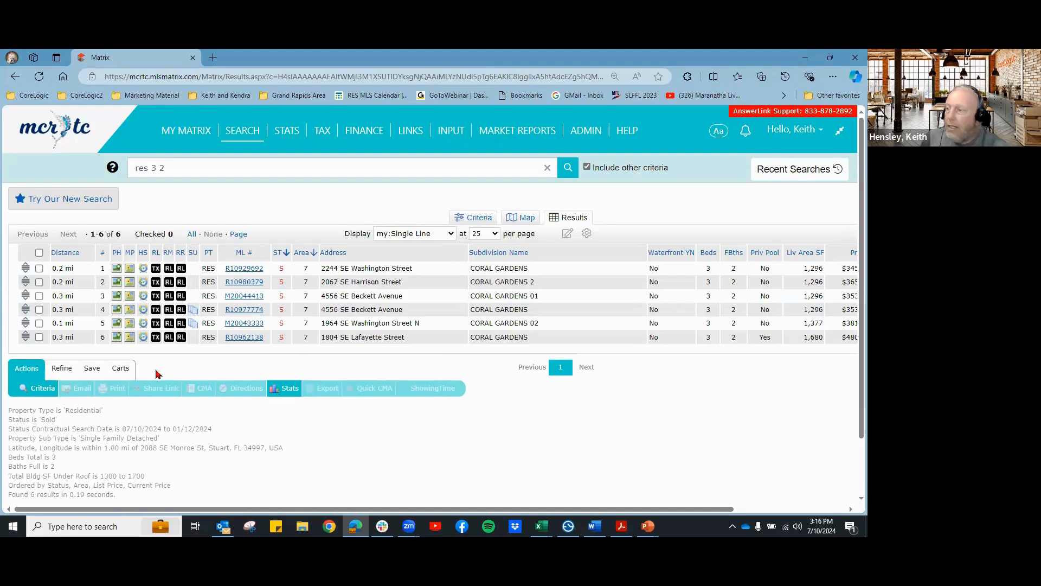
Step: Check result rows 2, 3, 5 and 6 as comparables and generate a Quick CMA
click(39, 337)
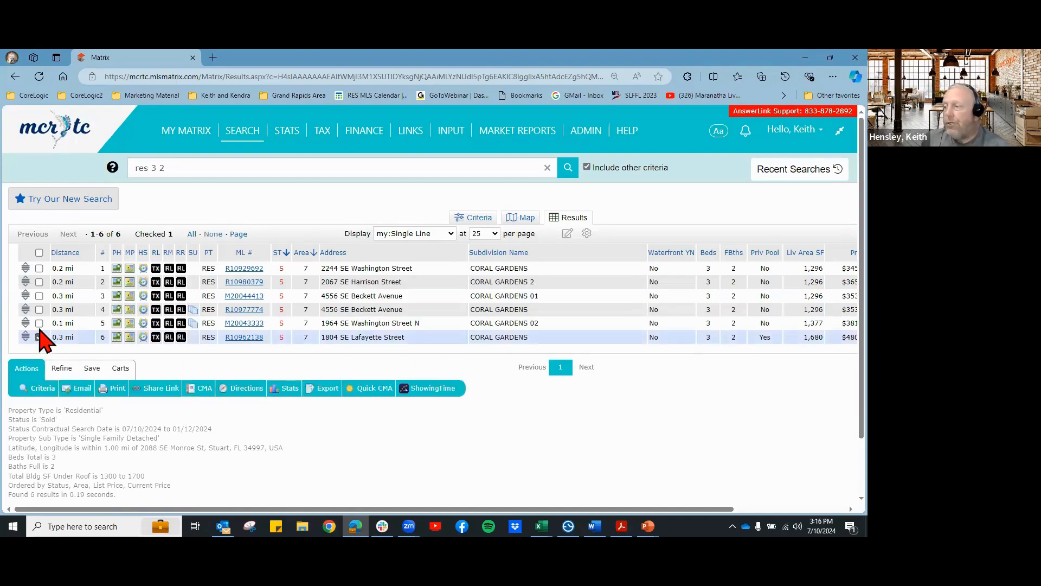
click(39, 323)
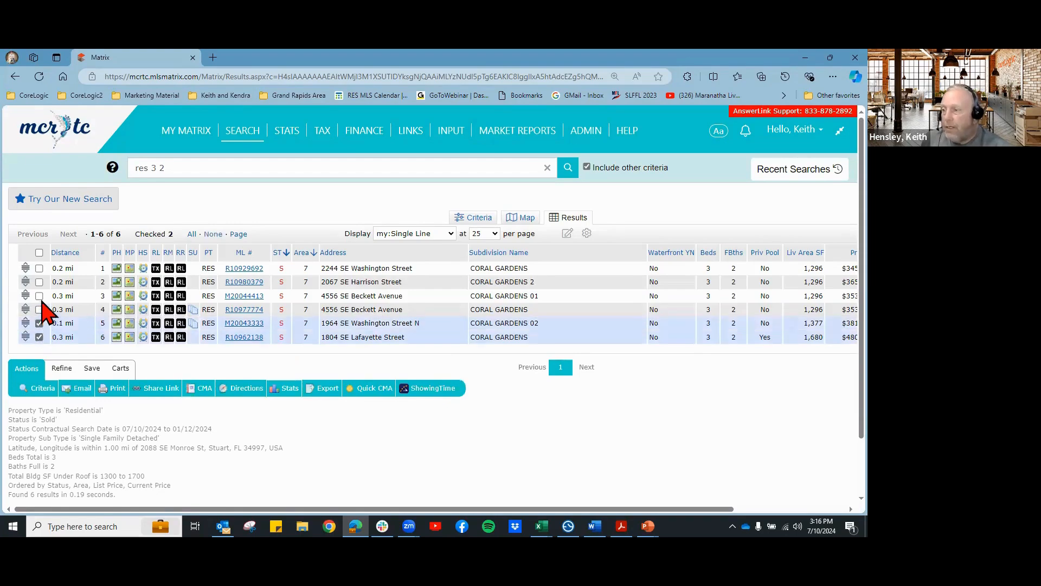
click(39, 296)
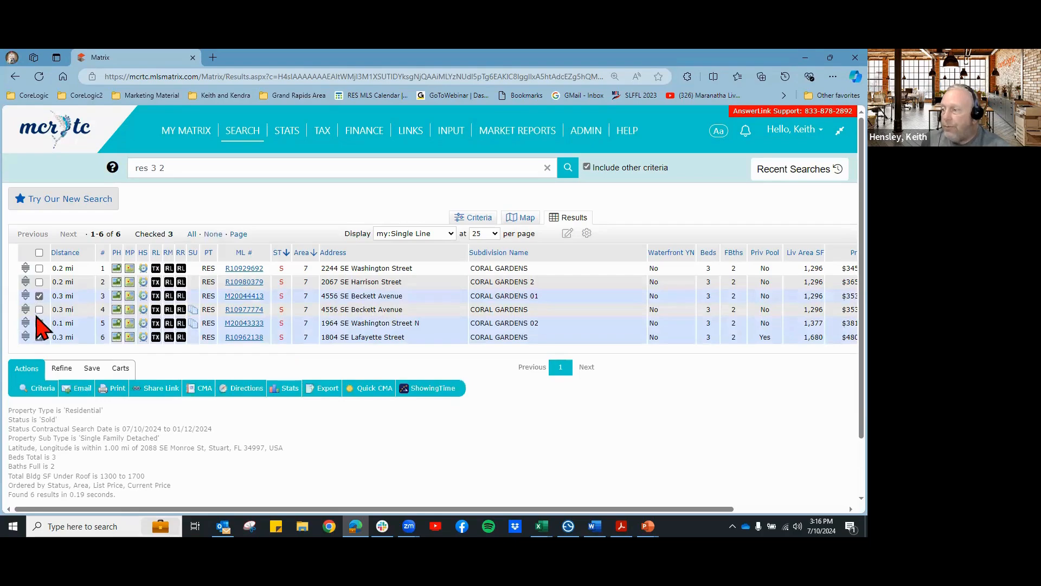
click(39, 282)
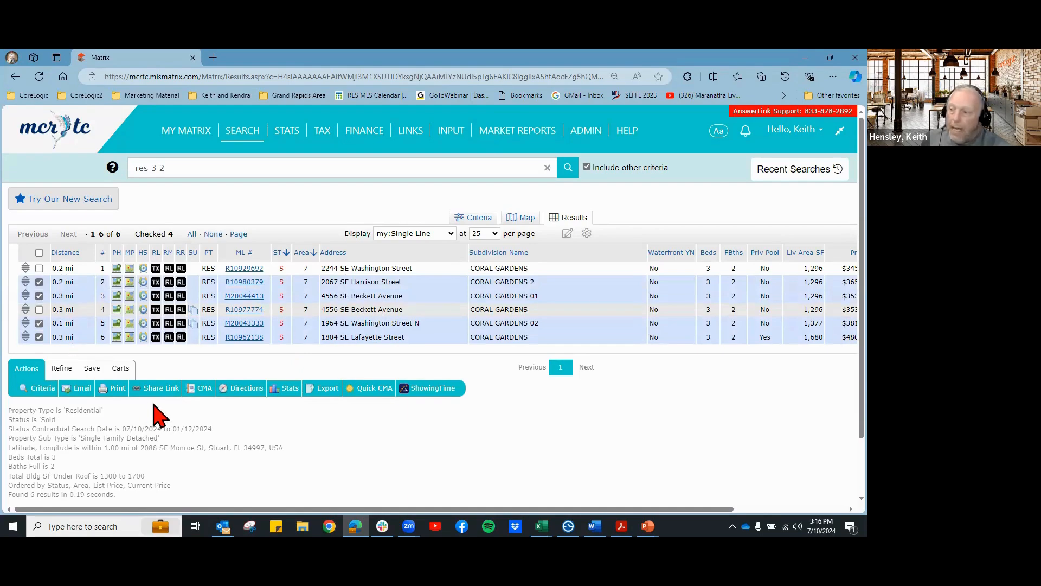
click(378, 391)
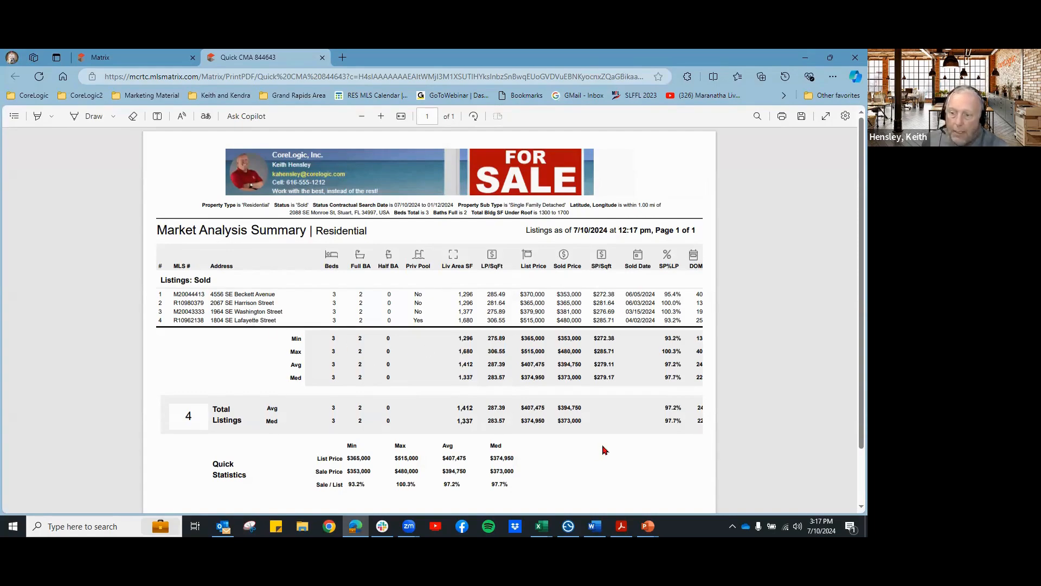
Step: Review the Quick CMA summary of 4 sales ($373,000 median) and close the report
scroll(605, 451, down, 1)
scroll(606, 450, up, 1)
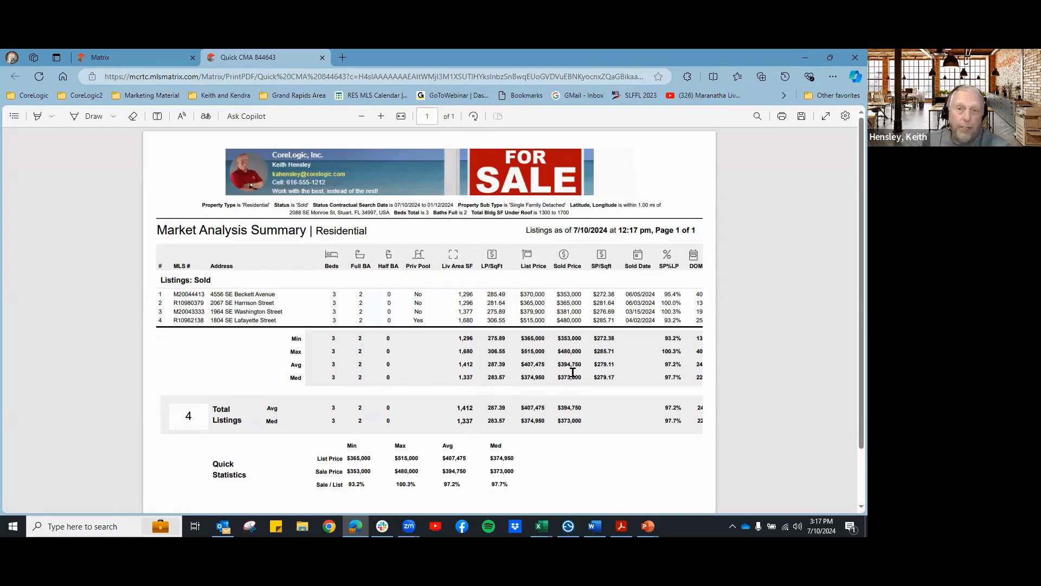
click(322, 57)
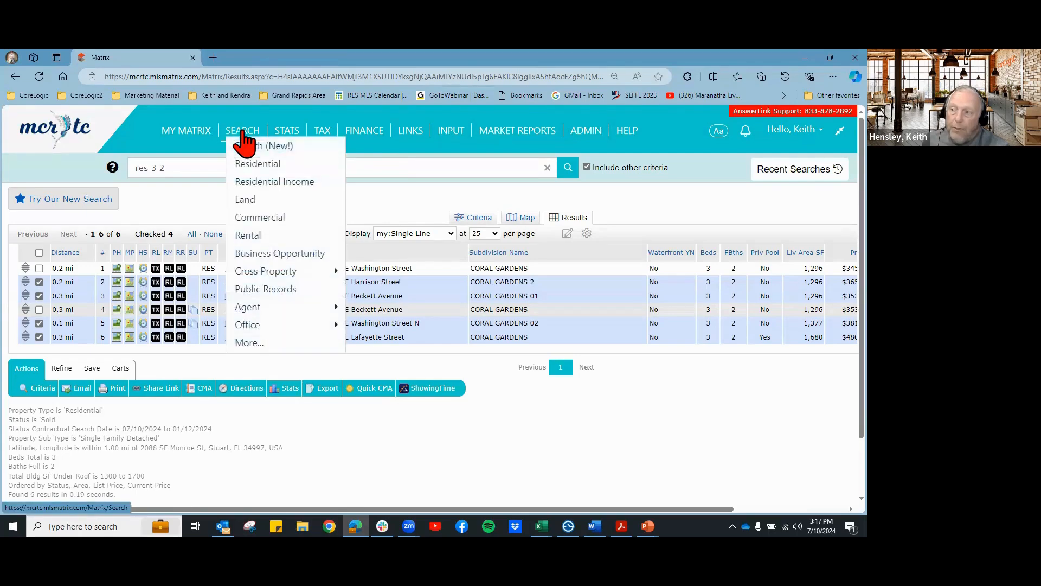
Step: Recheck the search criteria, return to results, and launch a full CMA
click(475, 217)
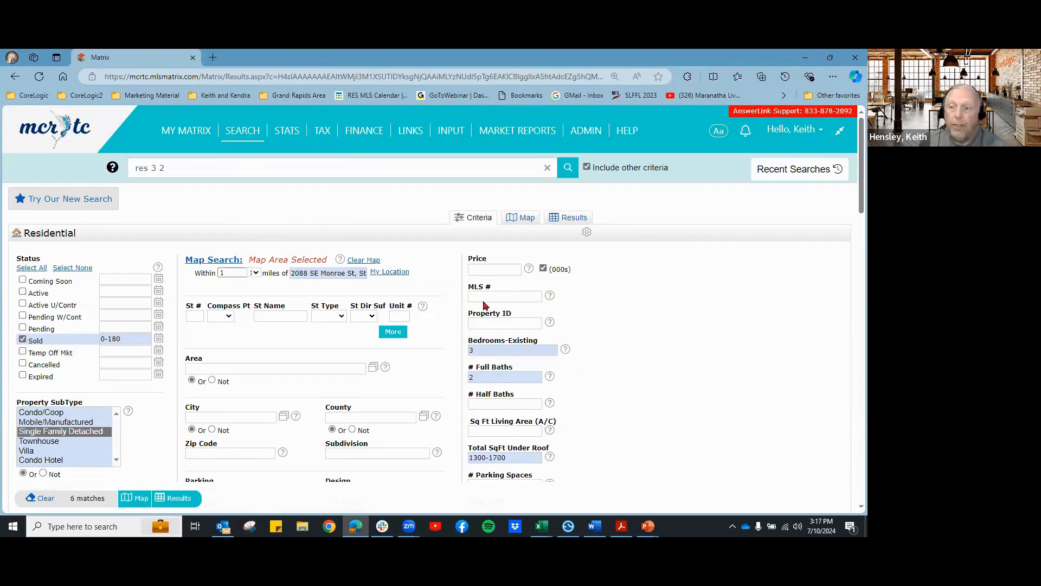
click(568, 220)
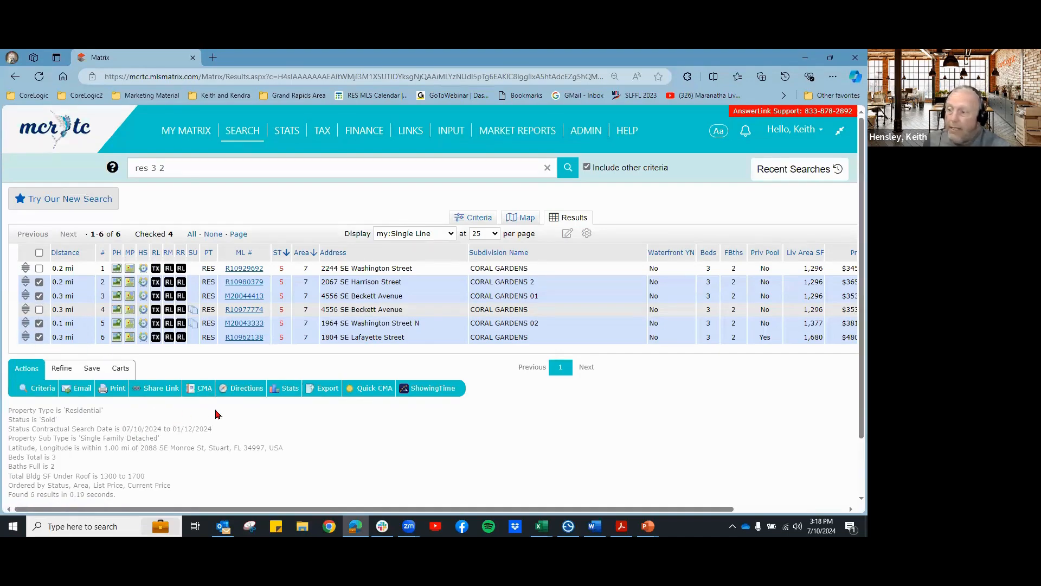
click(205, 388)
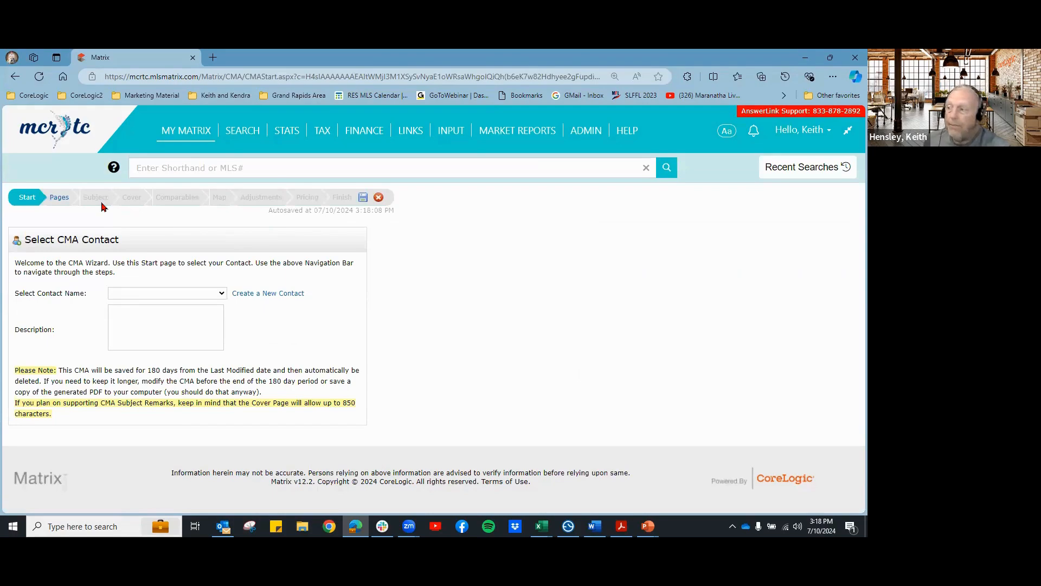
Step: Choose the client contact, leave the CMA description blank, and proceed to Pages
click(122, 293)
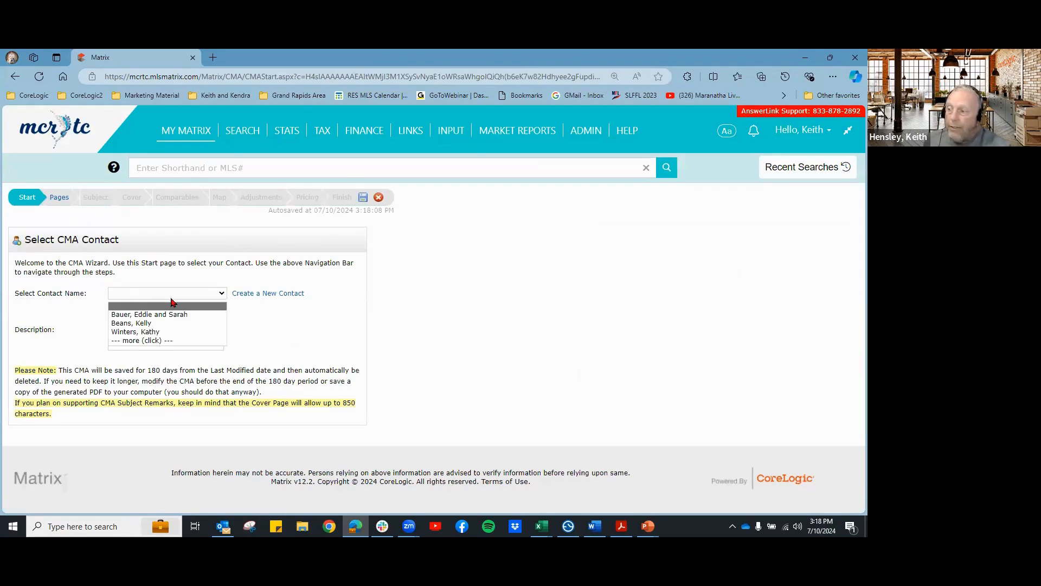
click(166, 340)
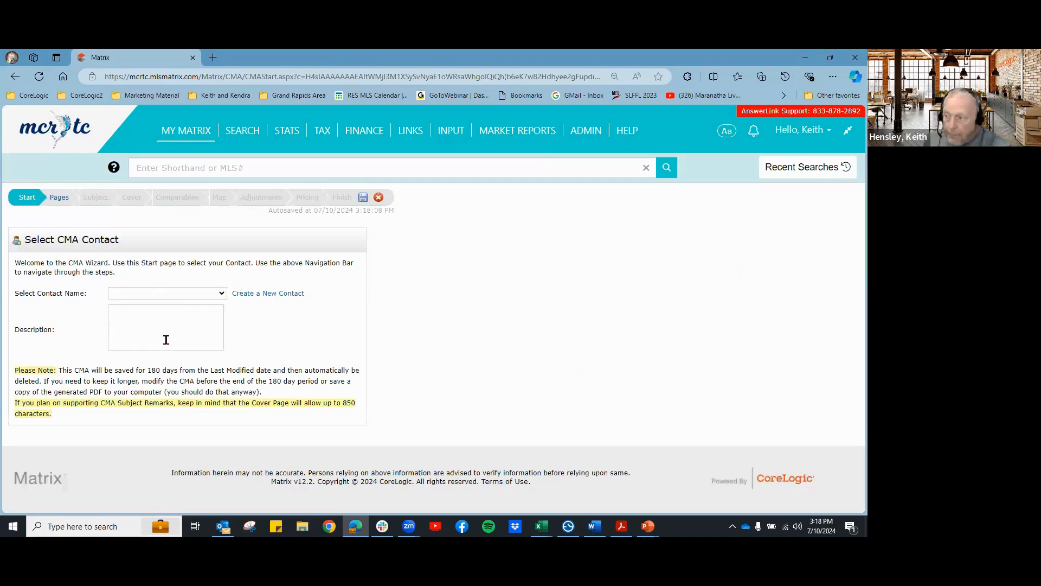
click(183, 294)
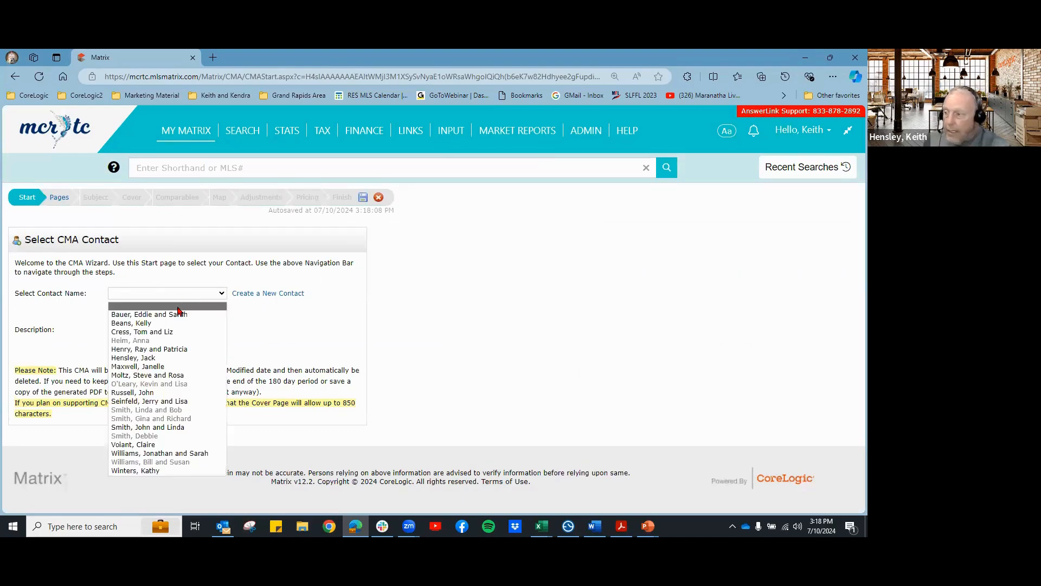
click(163, 348)
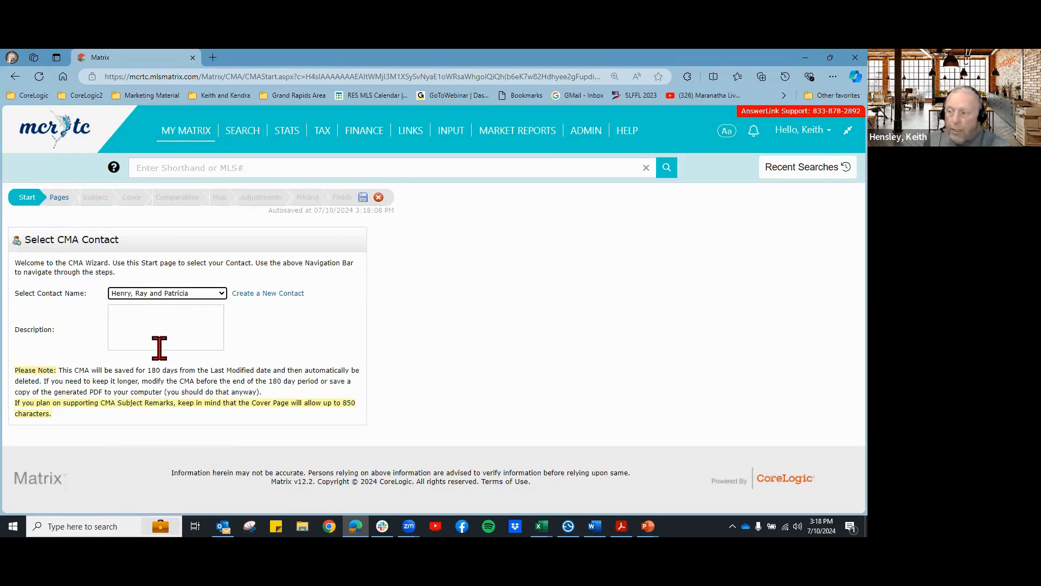
click(191, 296)
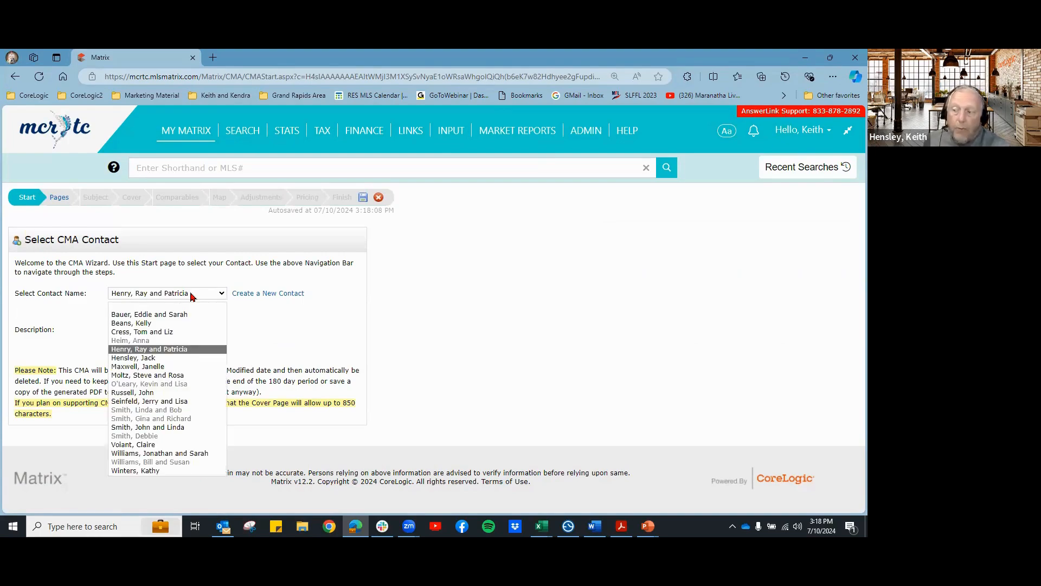
click(269, 326)
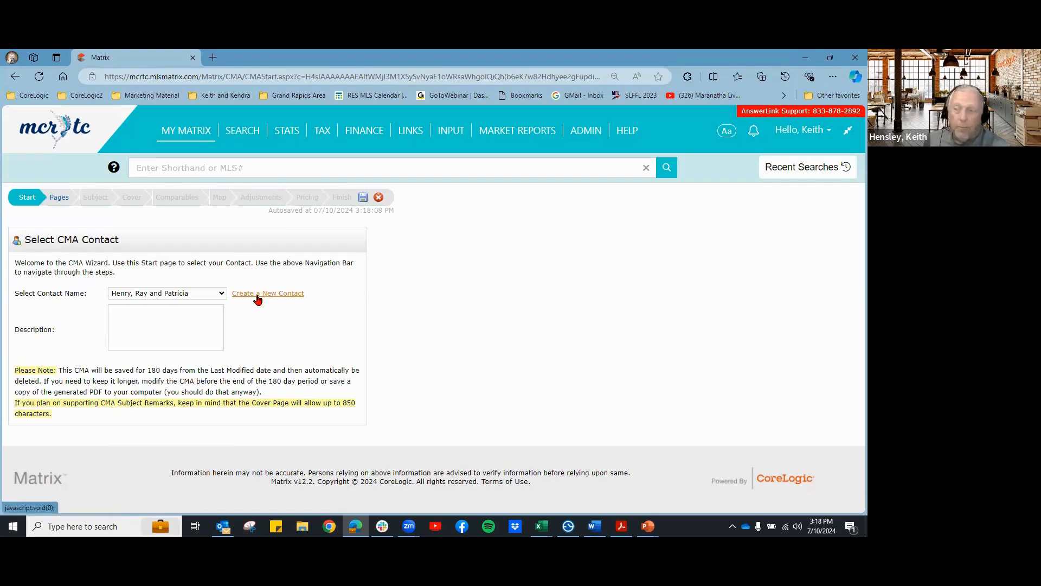
click(149, 317)
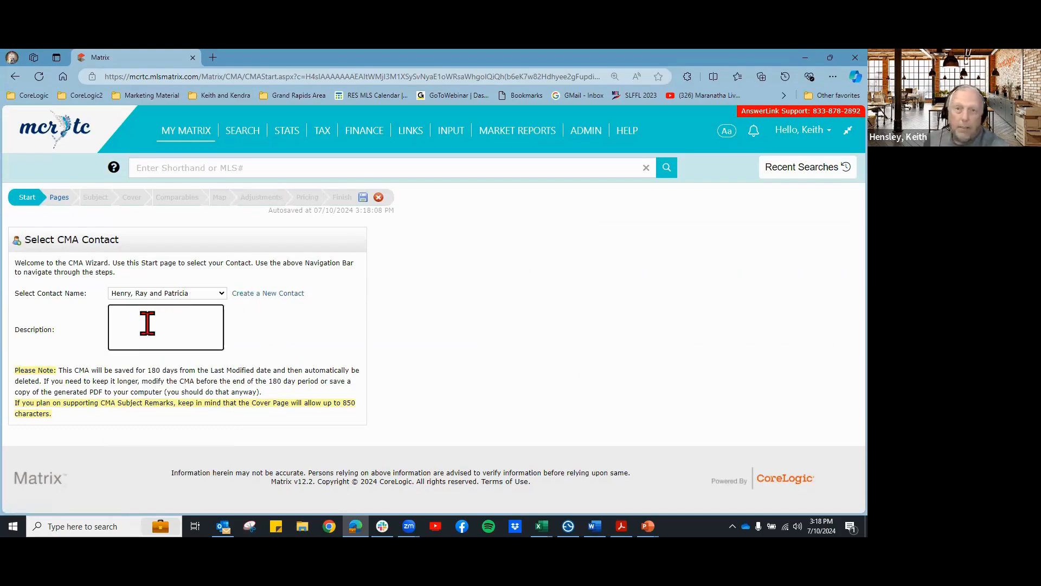
click(300, 328)
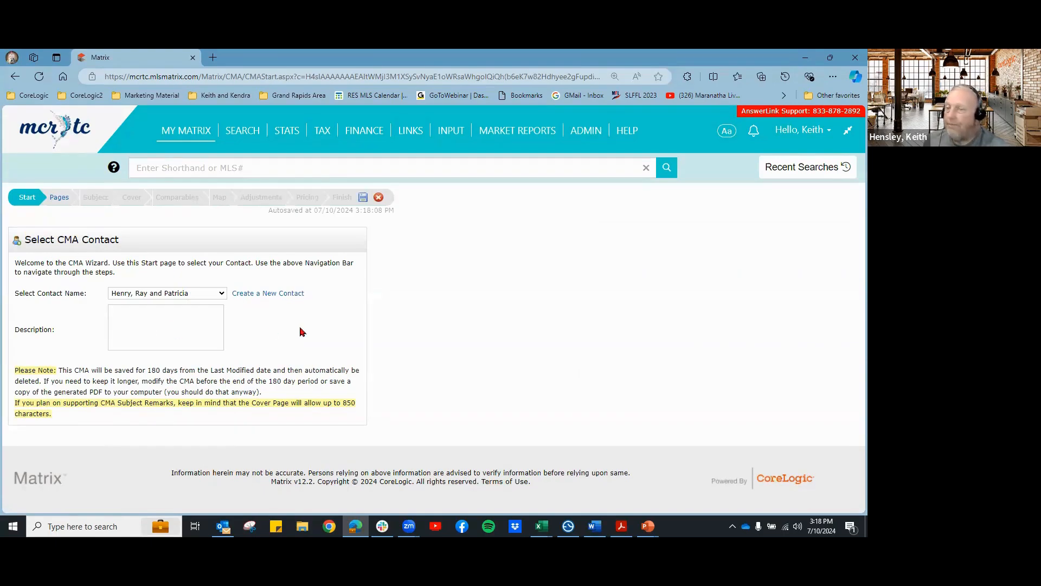
click(59, 200)
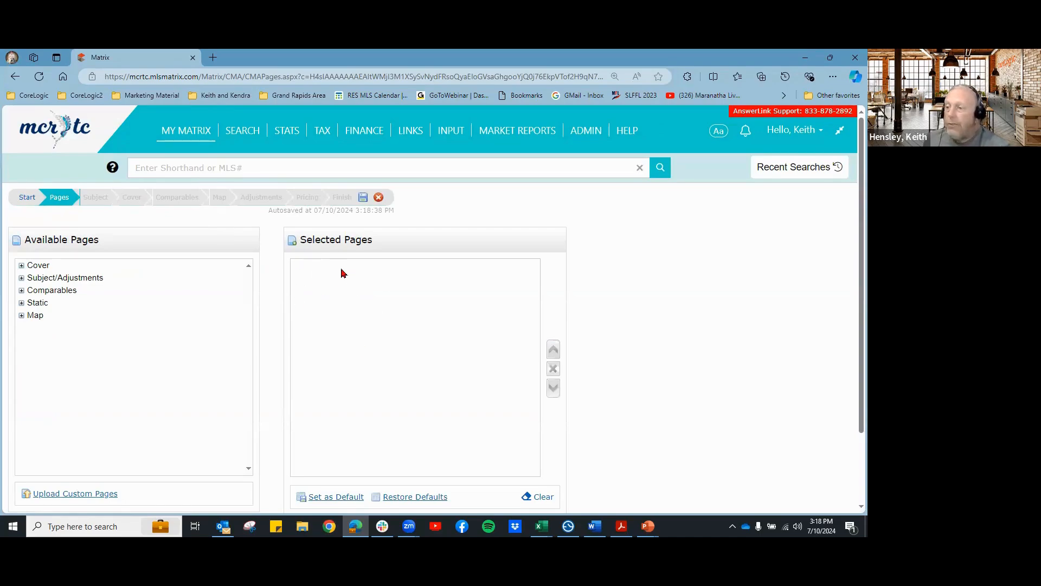
Step: Add Cover Sheet, Cover Sheet wA Photo, Summary List and Price Adjustments pages
click(21, 266)
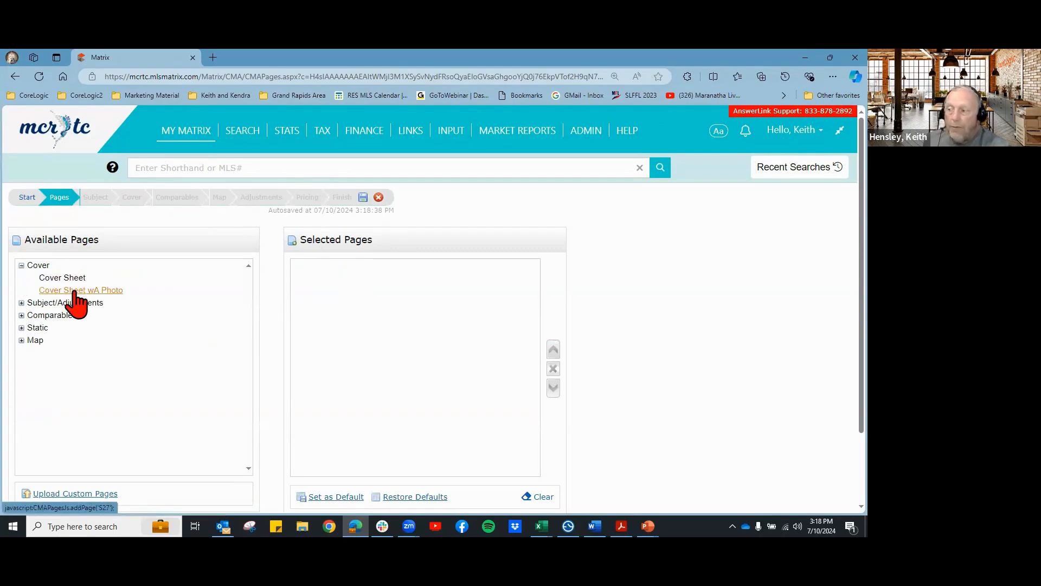
click(21, 303)
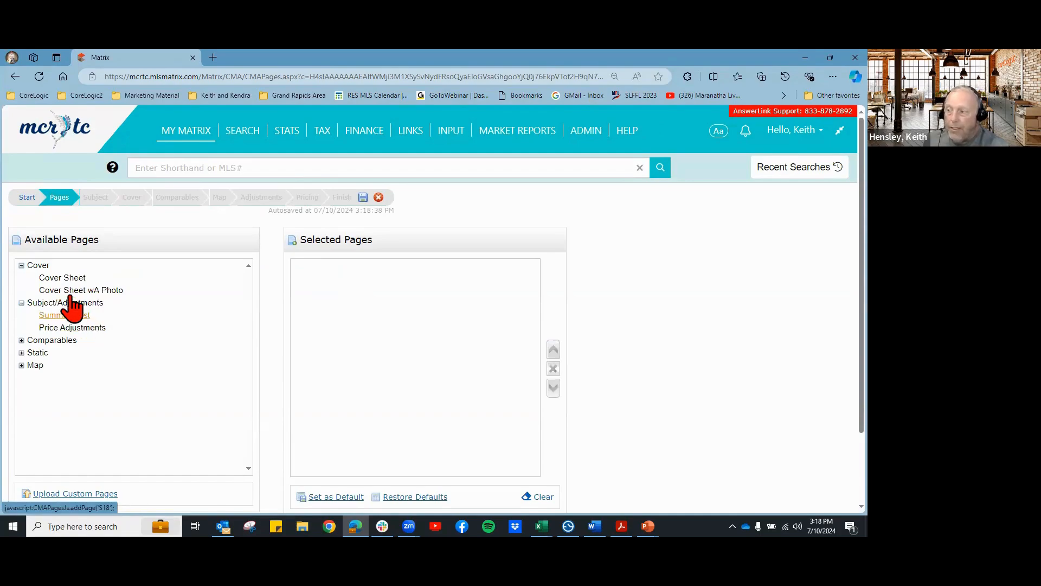
click(64, 282)
click(65, 291)
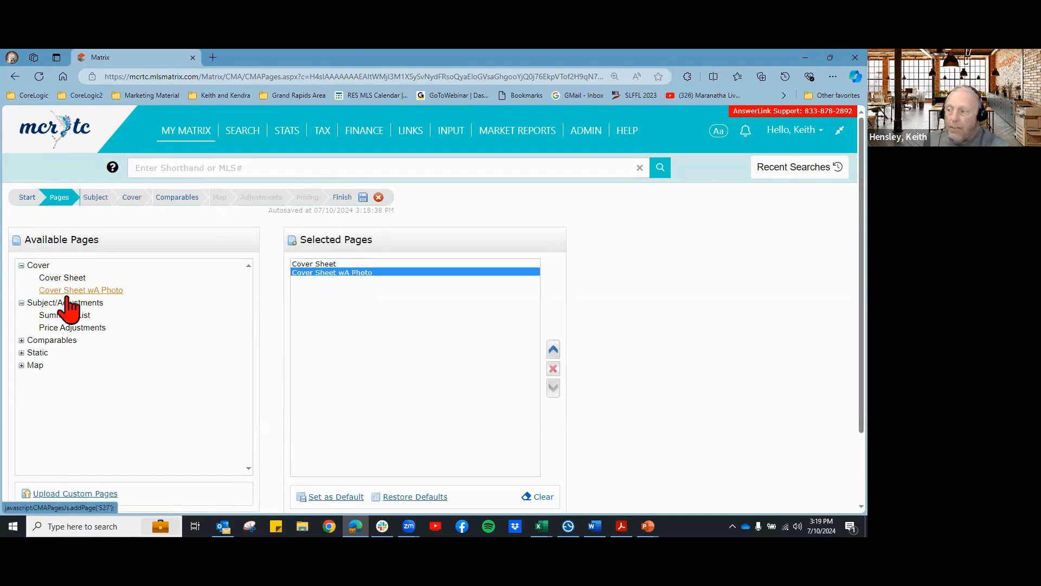
click(65, 316)
click(61, 329)
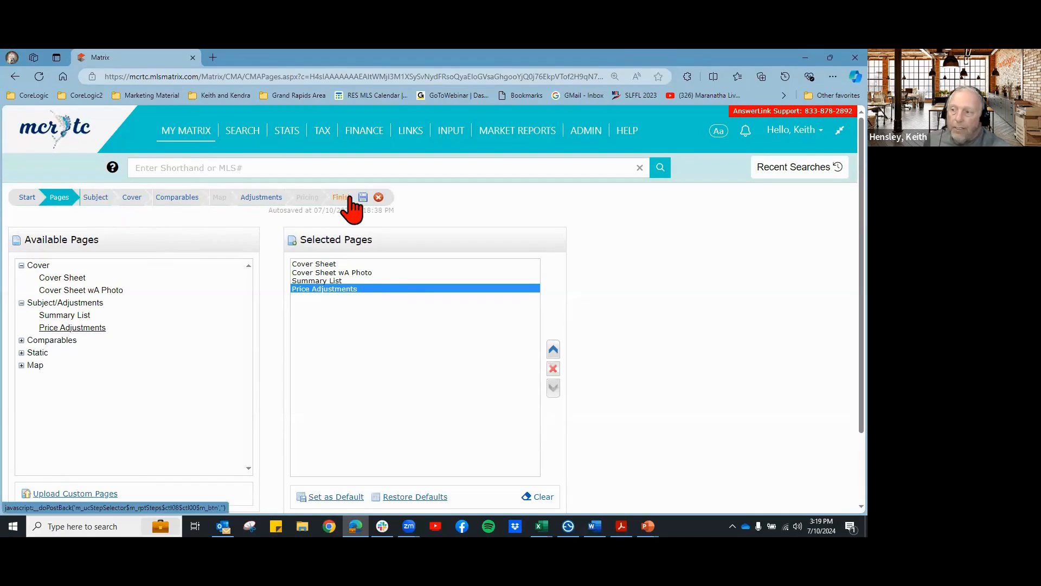
Step: Add all seven Comparables pages to the CMA
click(21, 341)
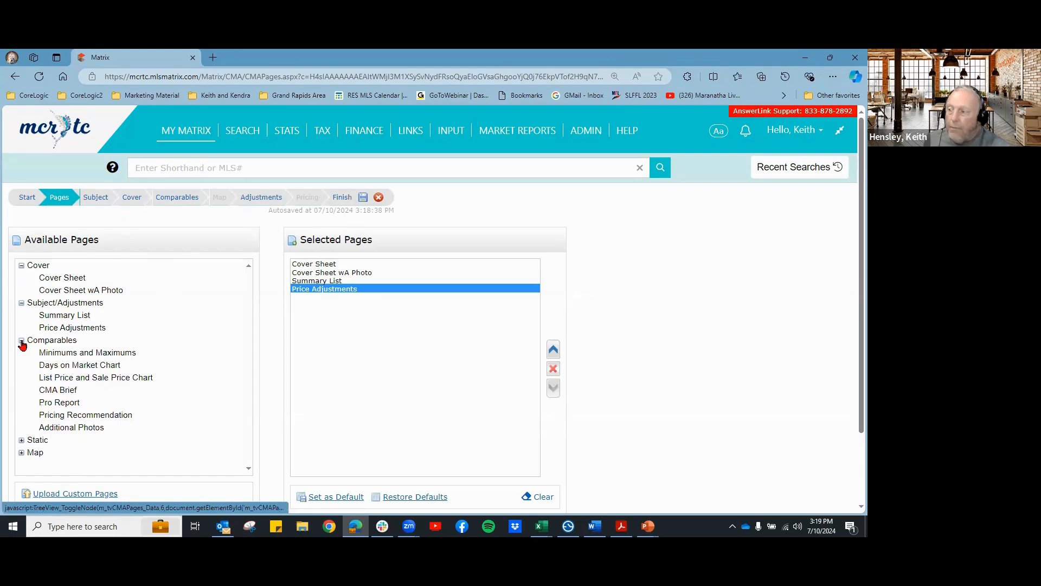
click(53, 340)
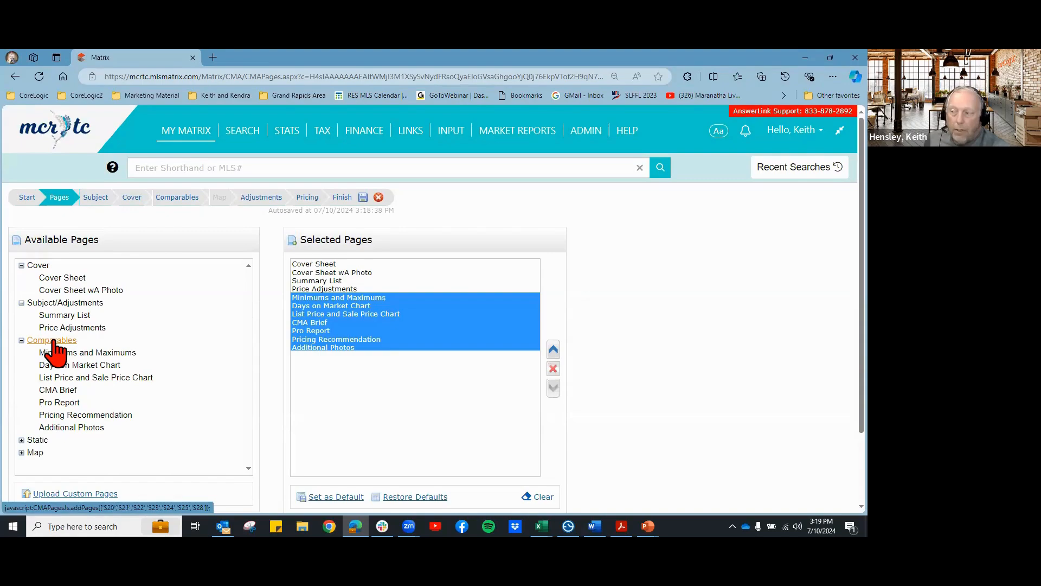
click(21, 440)
scroll(151, 428, down, 3)
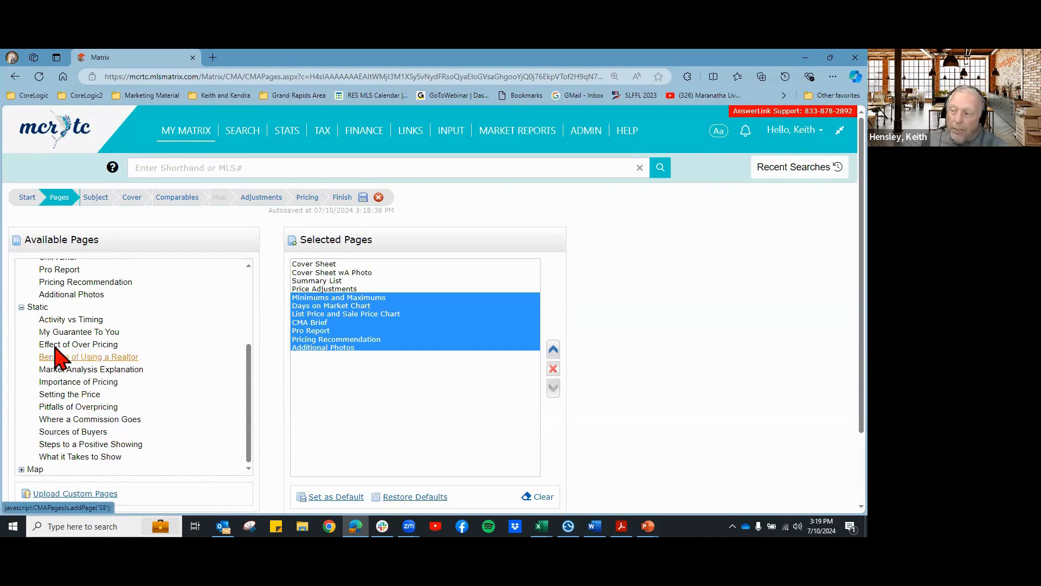
Step: Add all twelve Static pages, then remove Where a Commission Goes and Setting the Price
double_click(33, 311)
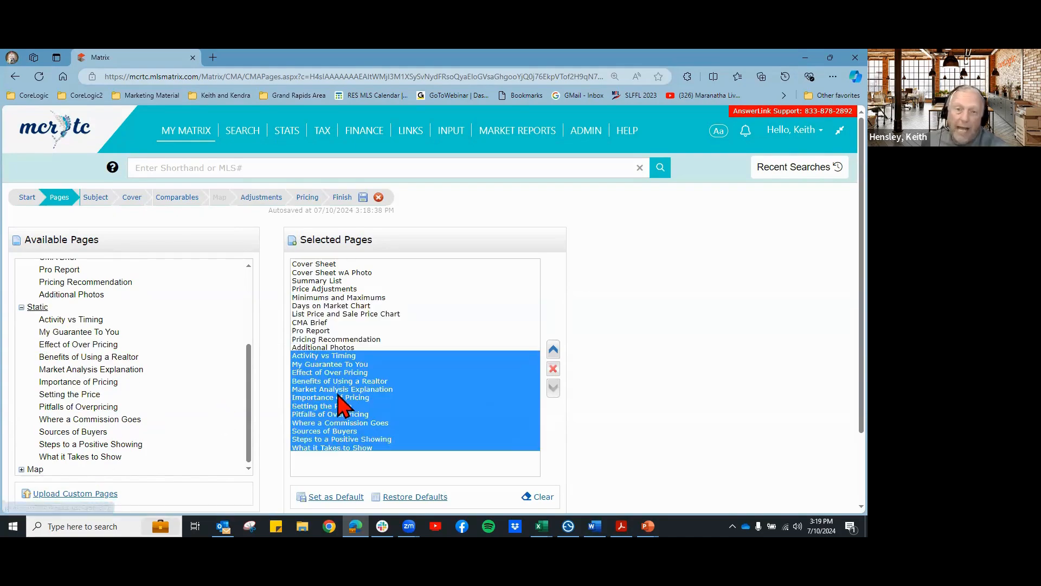
scroll(678, 396, down, 1)
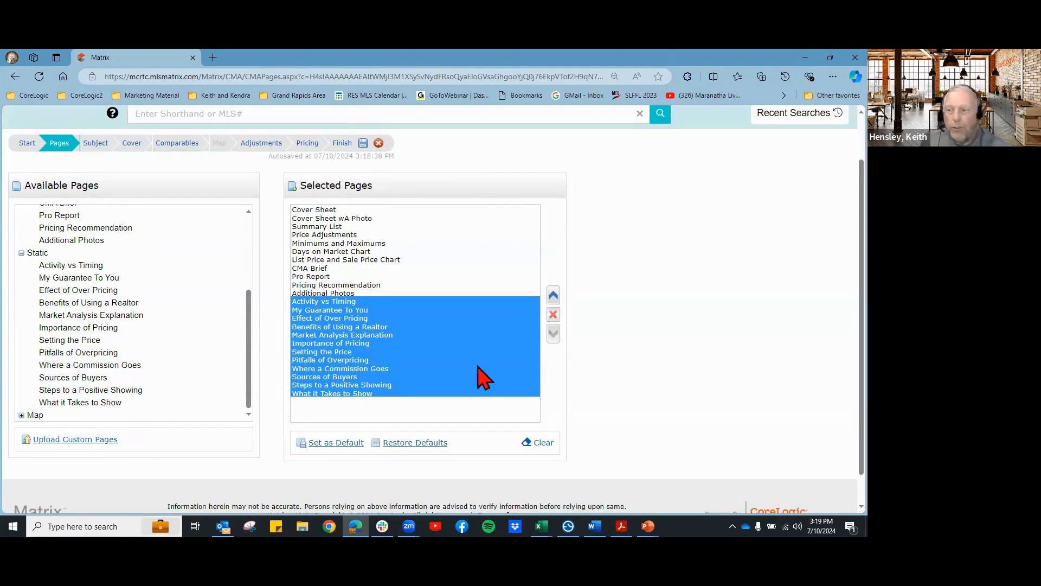
click(445, 357)
click(325, 334)
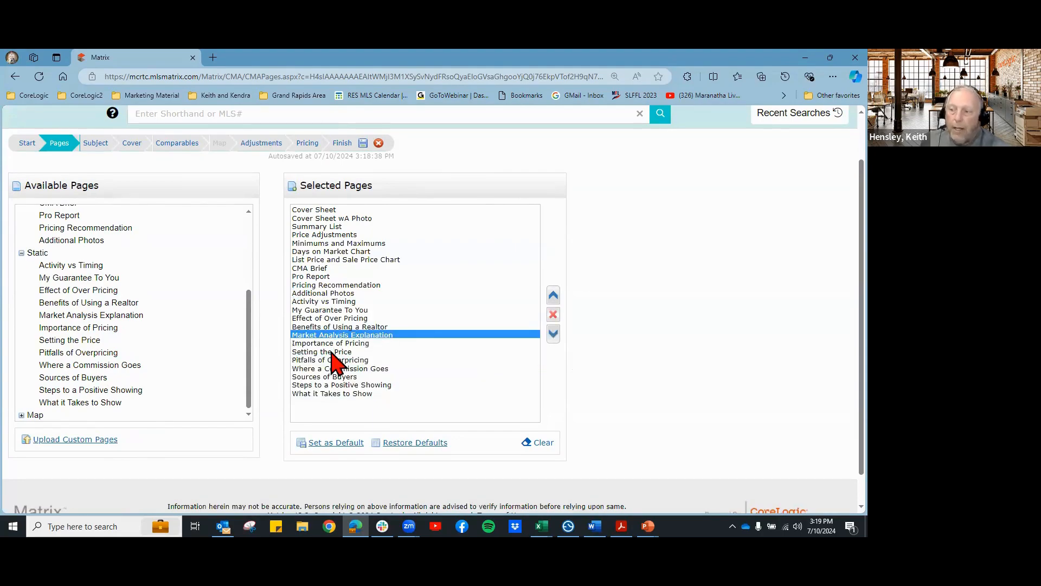
click(341, 369)
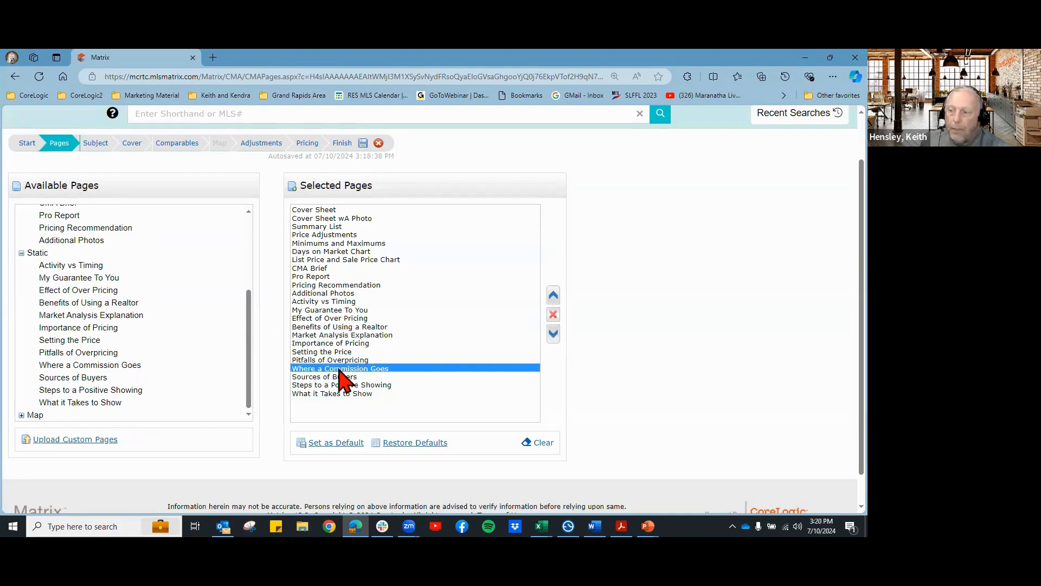
click(554, 314)
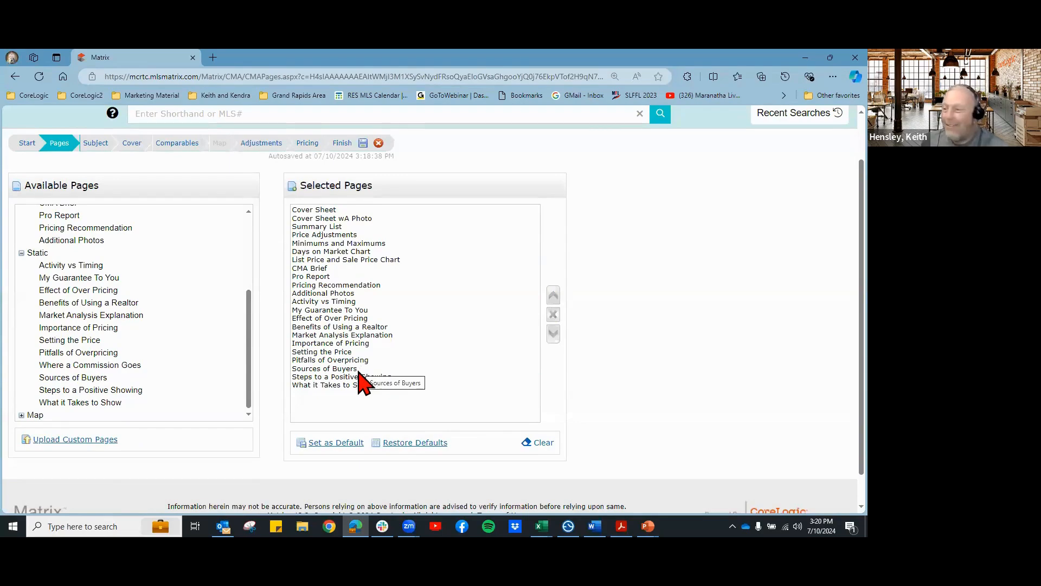
click(329, 360)
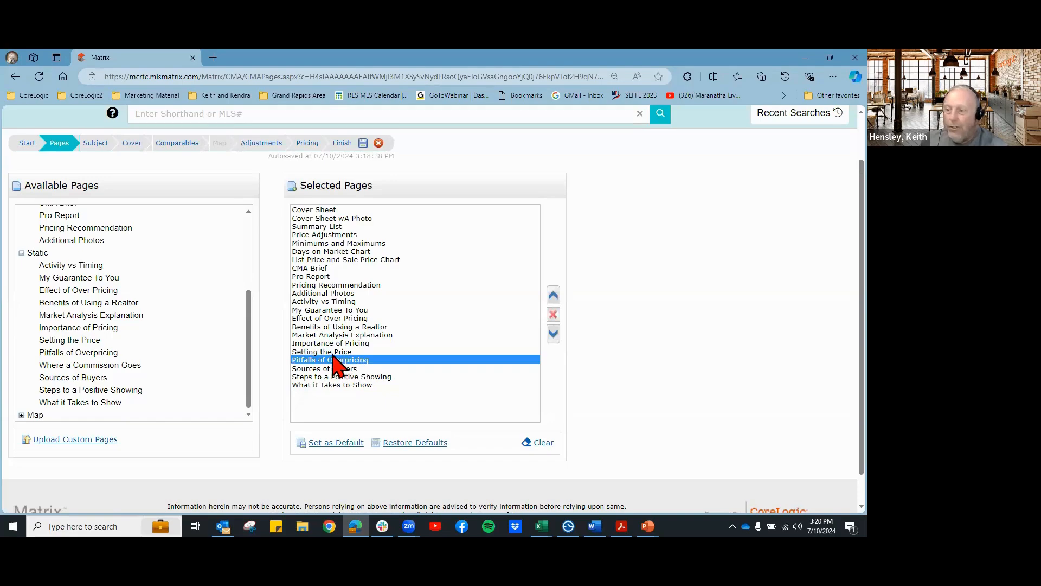
click(332, 352)
click(553, 315)
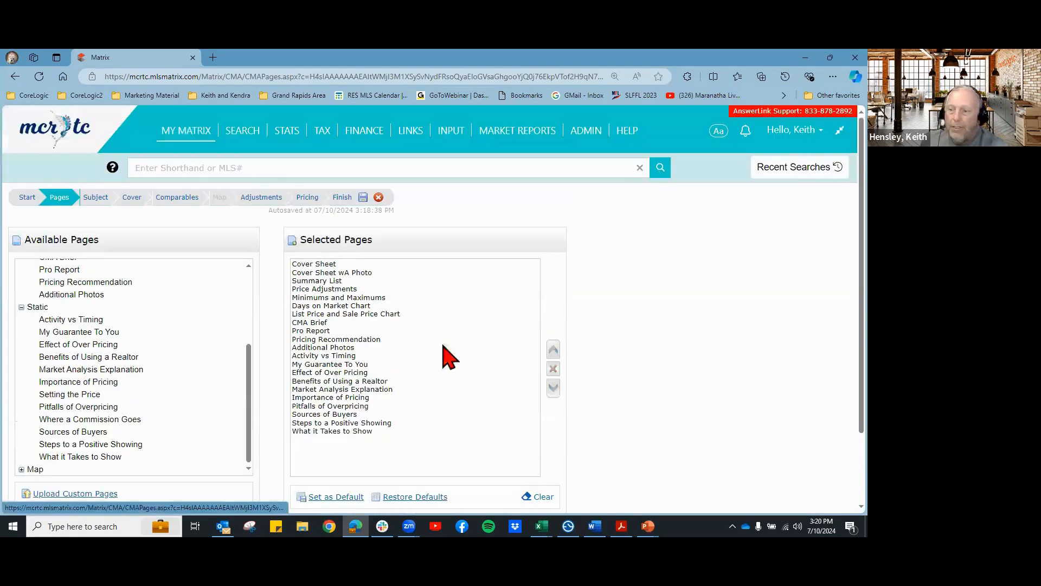
Step: Reposition Benefits of Using a Realtor to sit just below My Guarantee To You
click(328, 381)
click(553, 350)
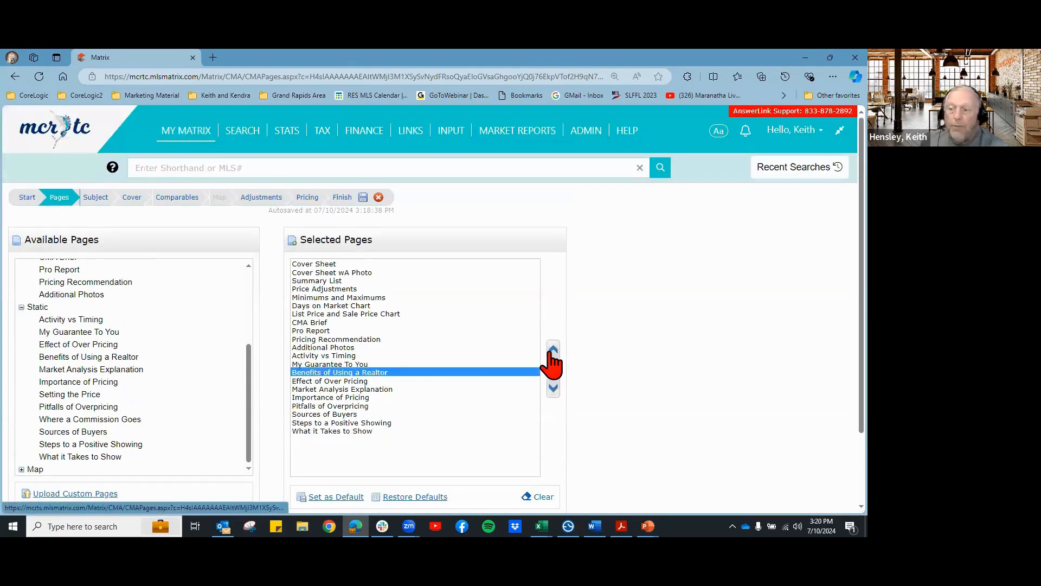
click(551, 352)
click(552, 351)
click(553, 351)
click(552, 352)
click(552, 352)
click(553, 389)
click(554, 389)
click(554, 390)
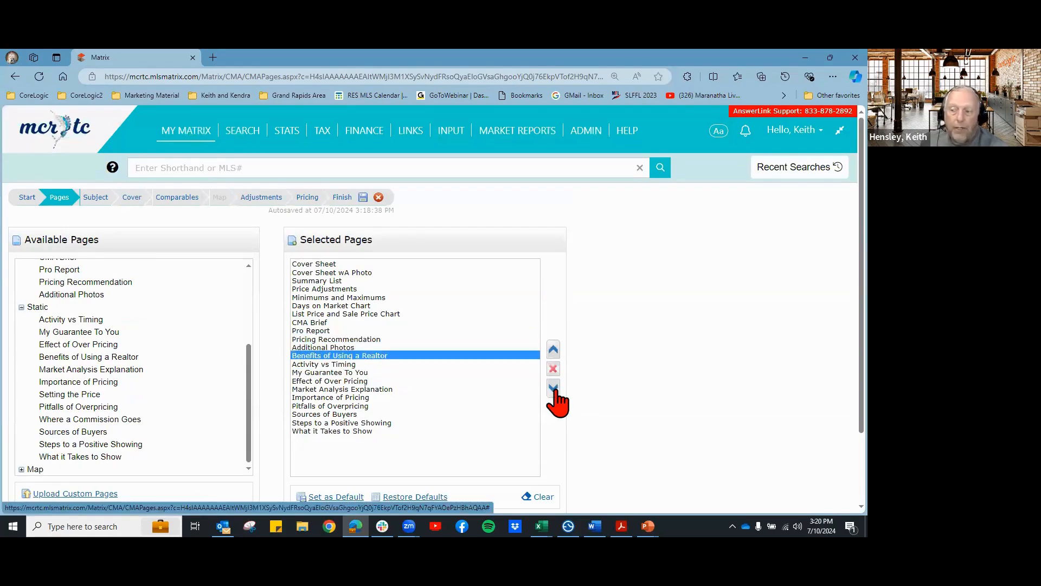
click(554, 389)
click(555, 389)
scroll(676, 399, down, 2)
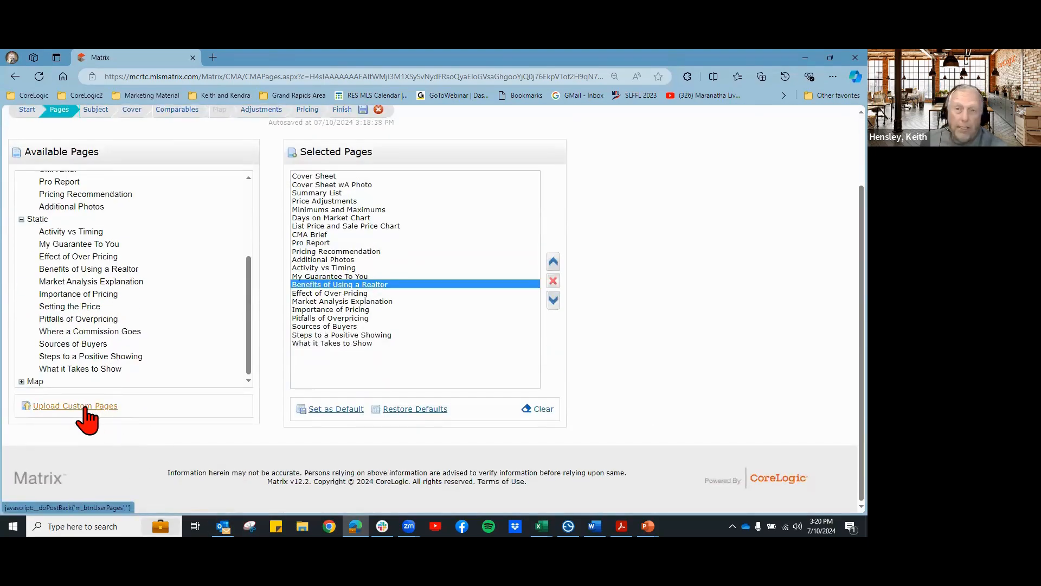
click(323, 177)
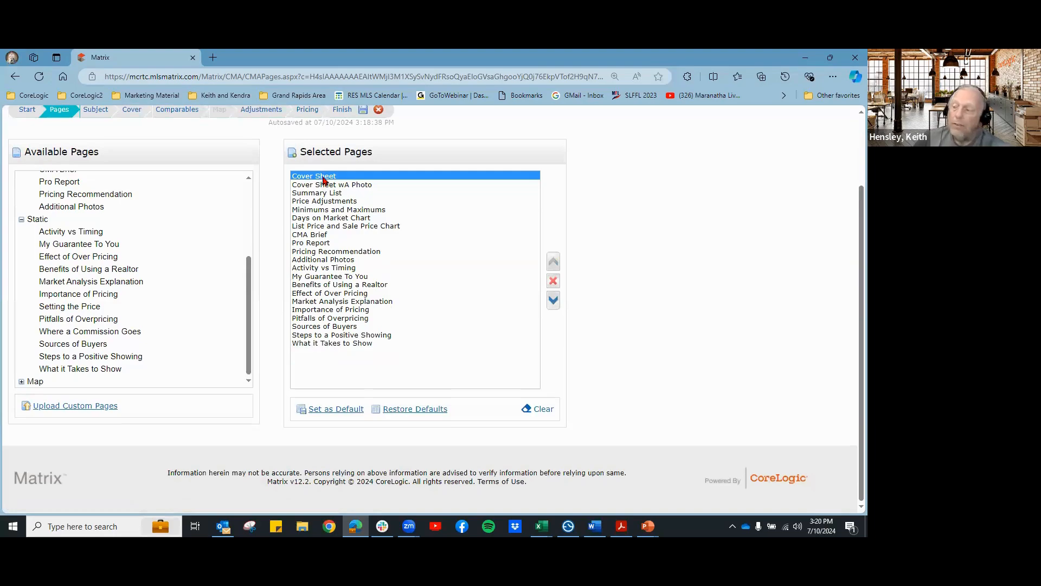
Step: Open the custom CMA pages upload, then leave it without uploading any PDF
click(79, 407)
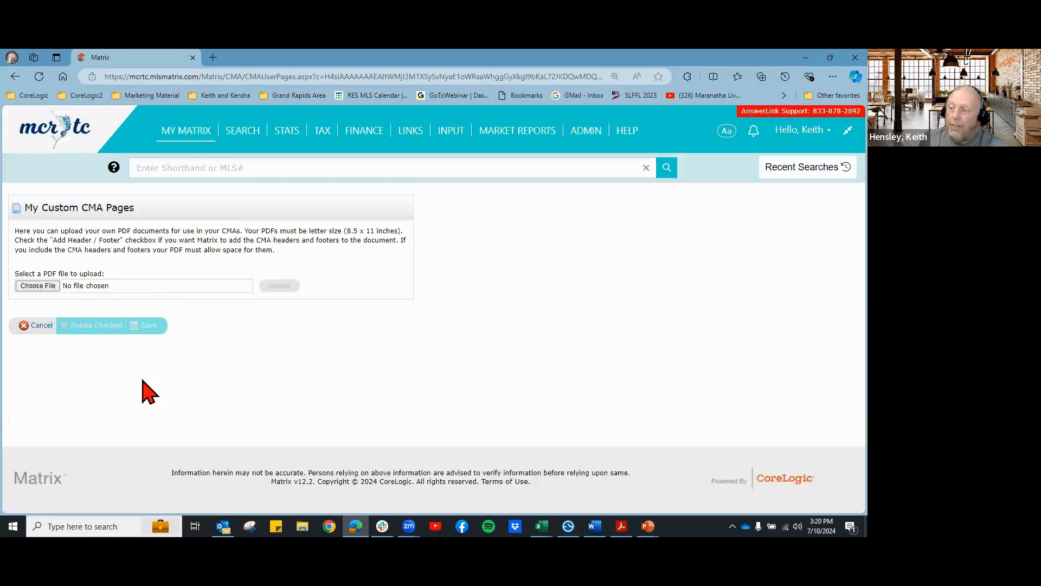
click(39, 290)
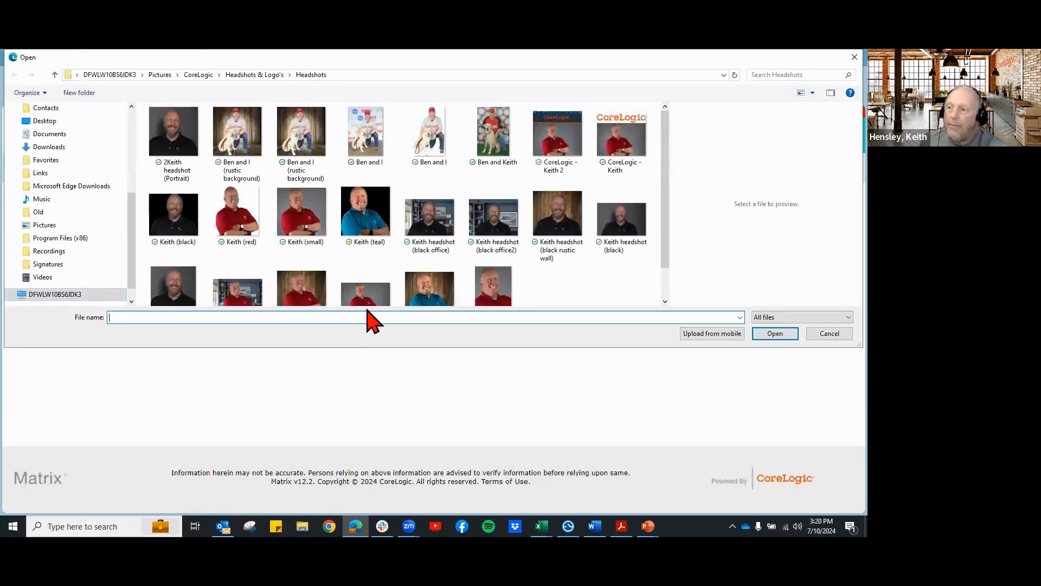
click(830, 334)
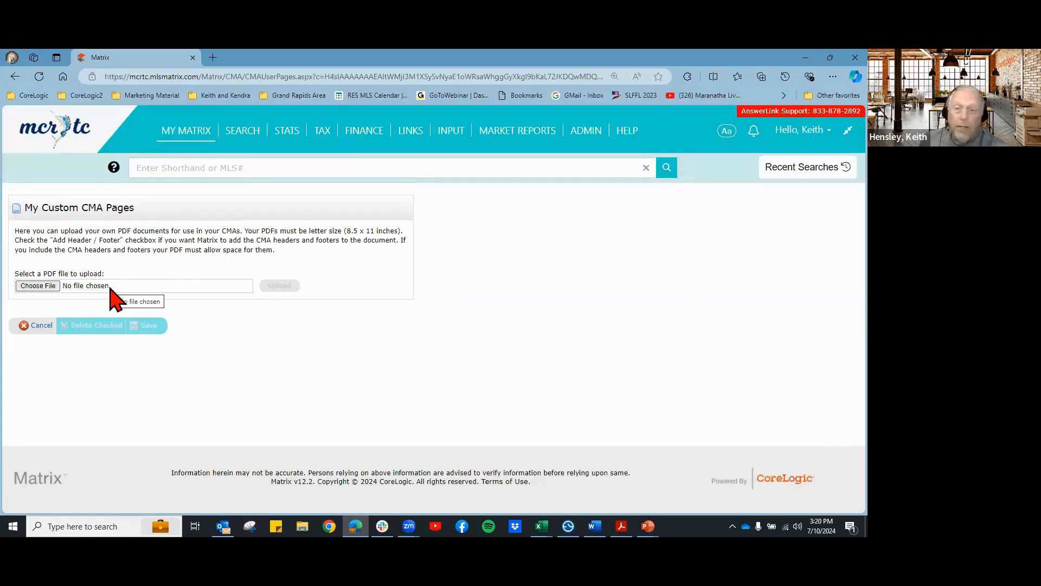
click(41, 329)
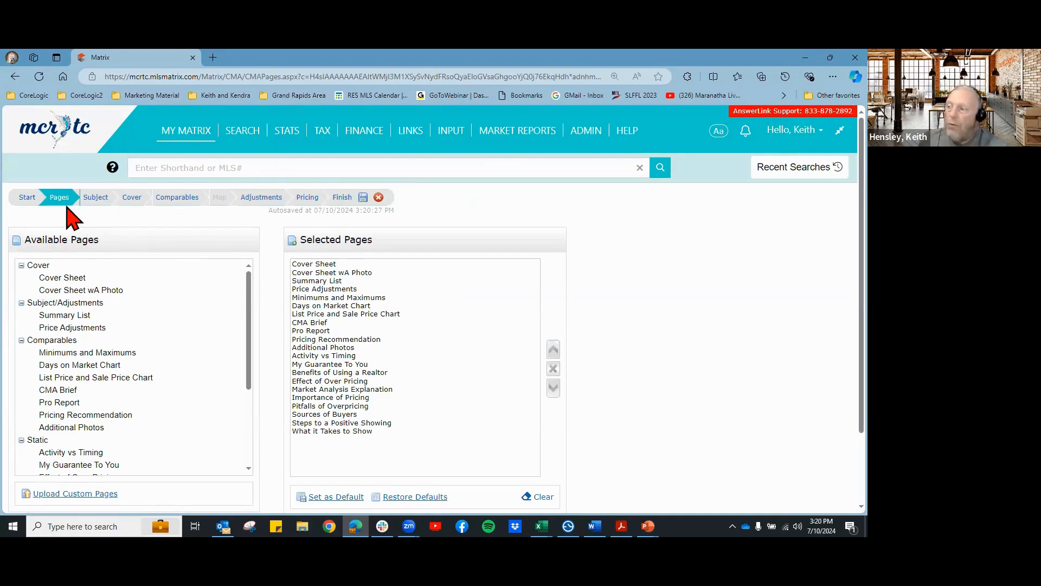
Step: Move the CMA wizard on to its Subject step
click(96, 198)
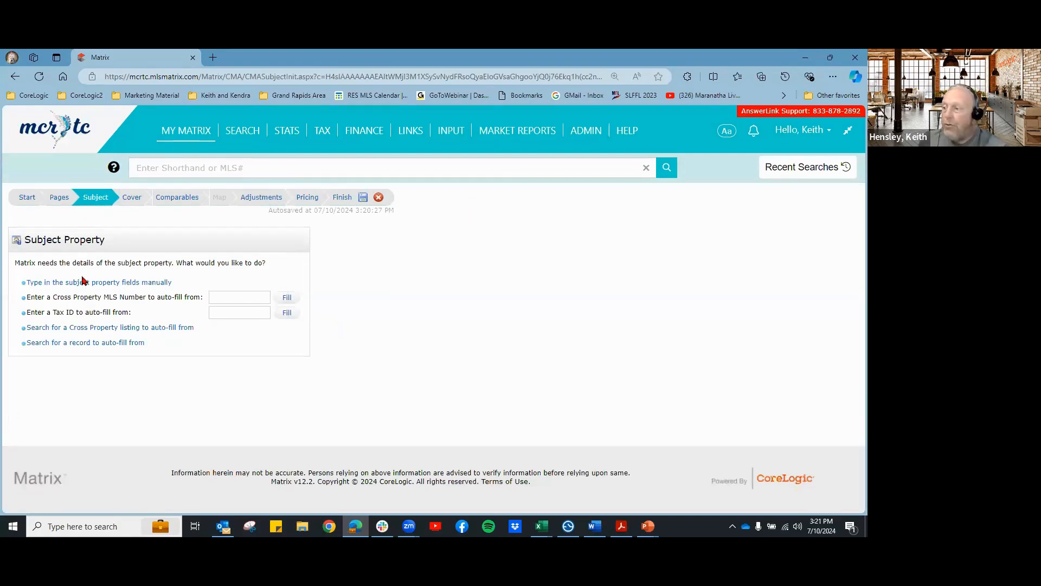
click(60, 284)
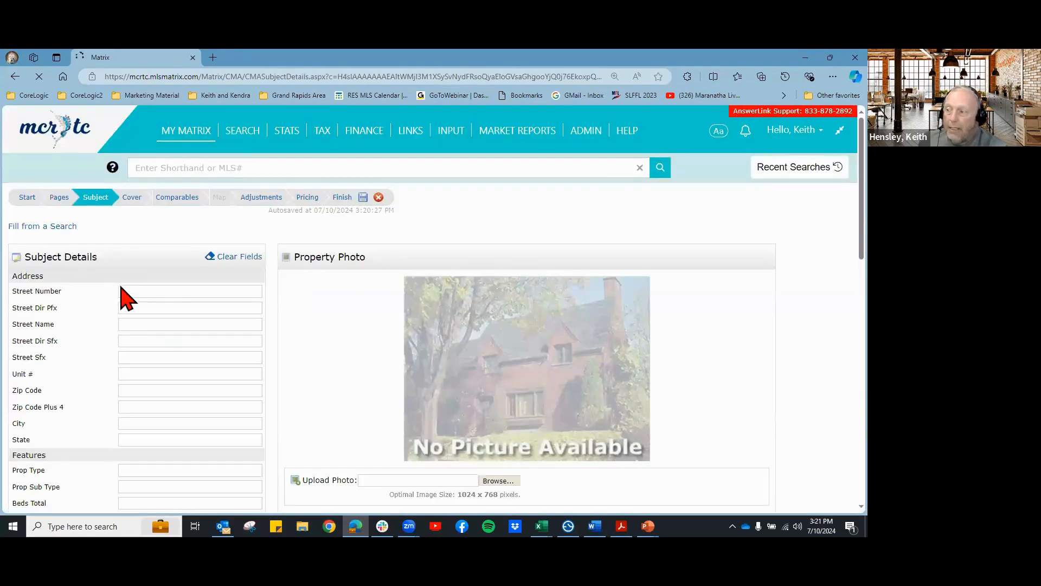
click(129, 307)
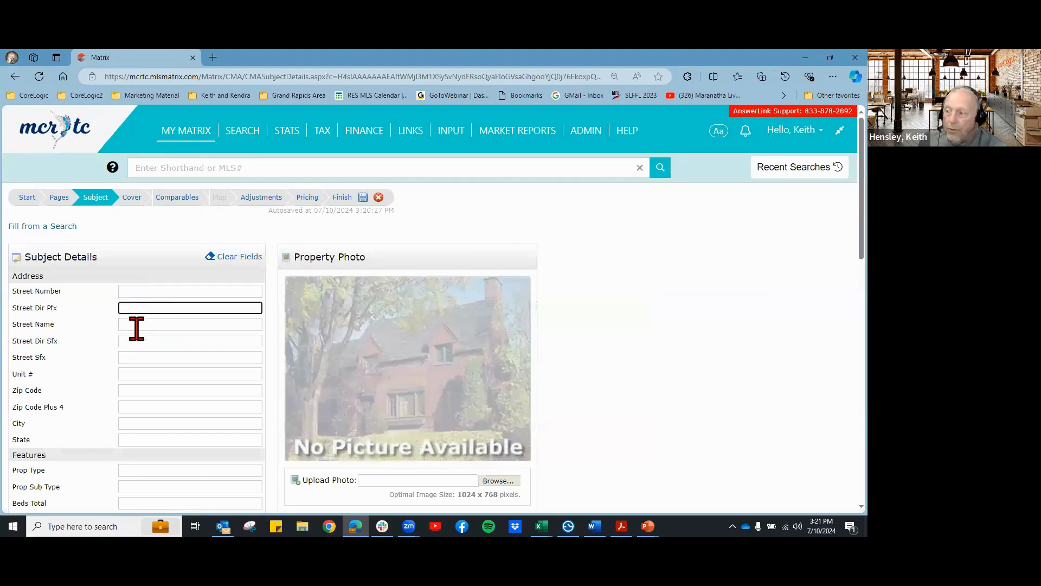
click(136, 326)
scroll(140, 353, down, 3)
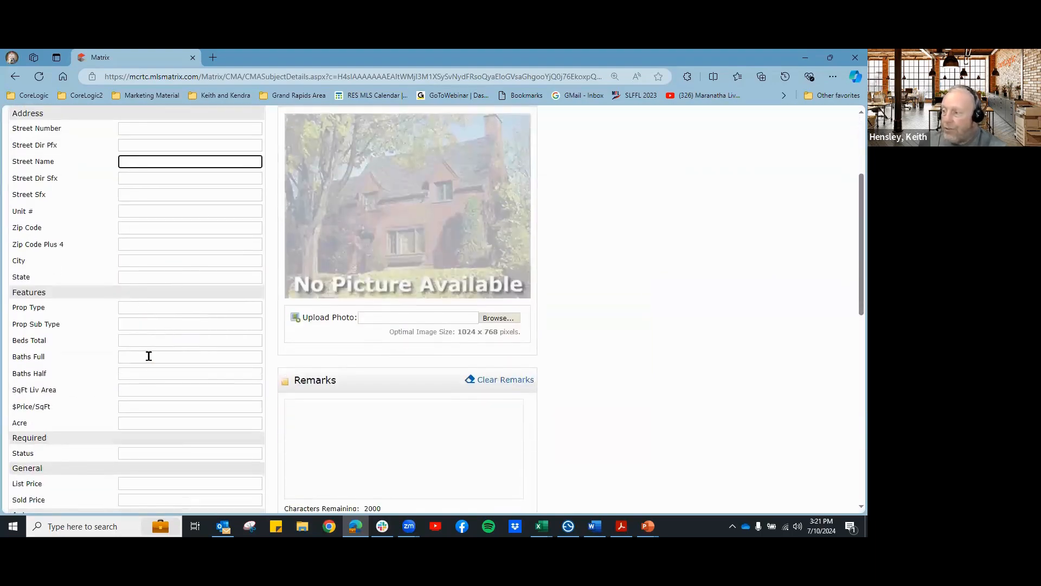
scroll(152, 368, down, 1)
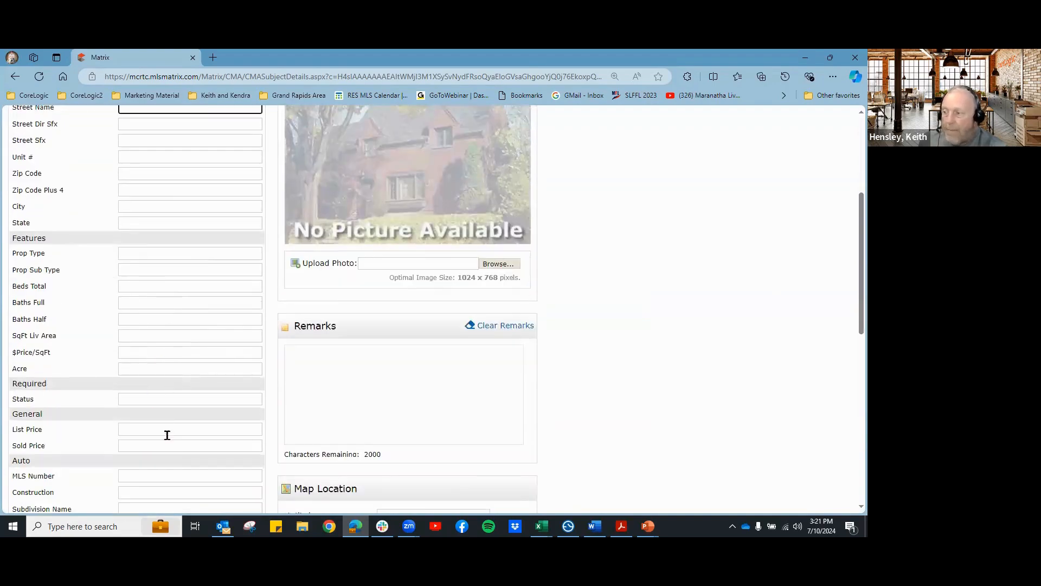
scroll(226, 365, up, 3)
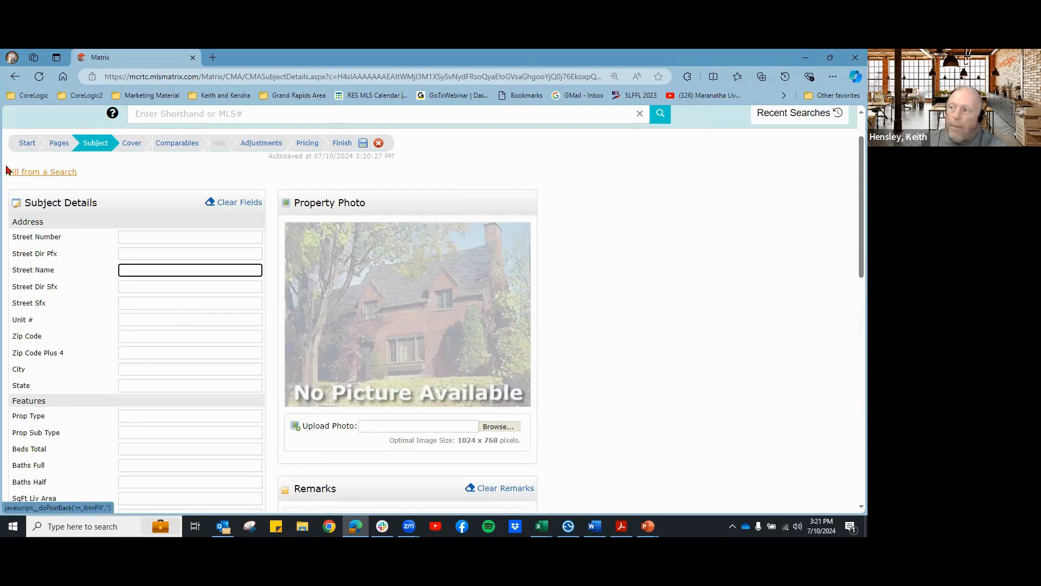
click(35, 177)
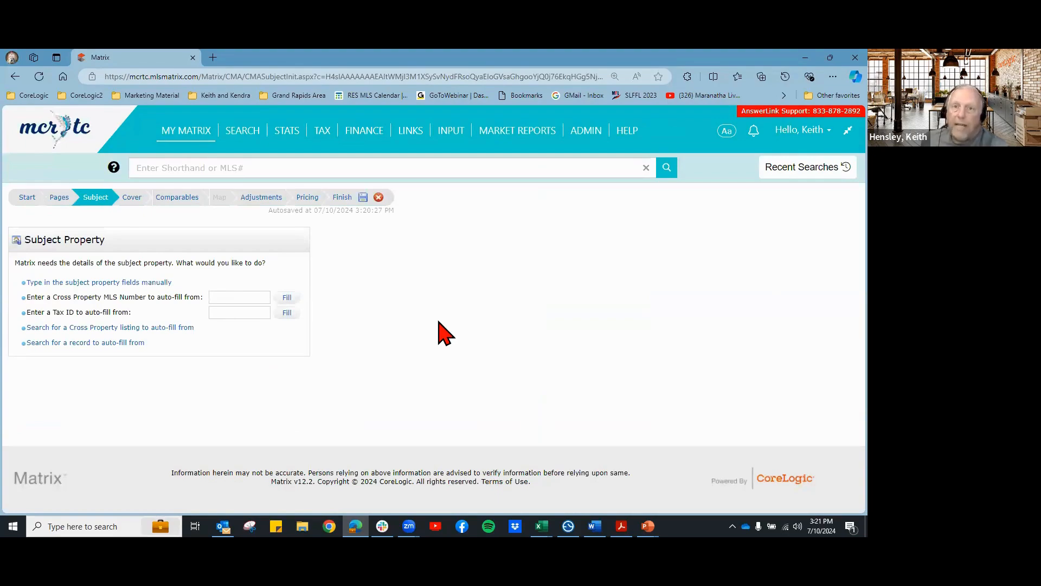
Step: Auto-fill the CMA subject from MLS listing M348525 using Cross Property MLS Number
click(230, 297)
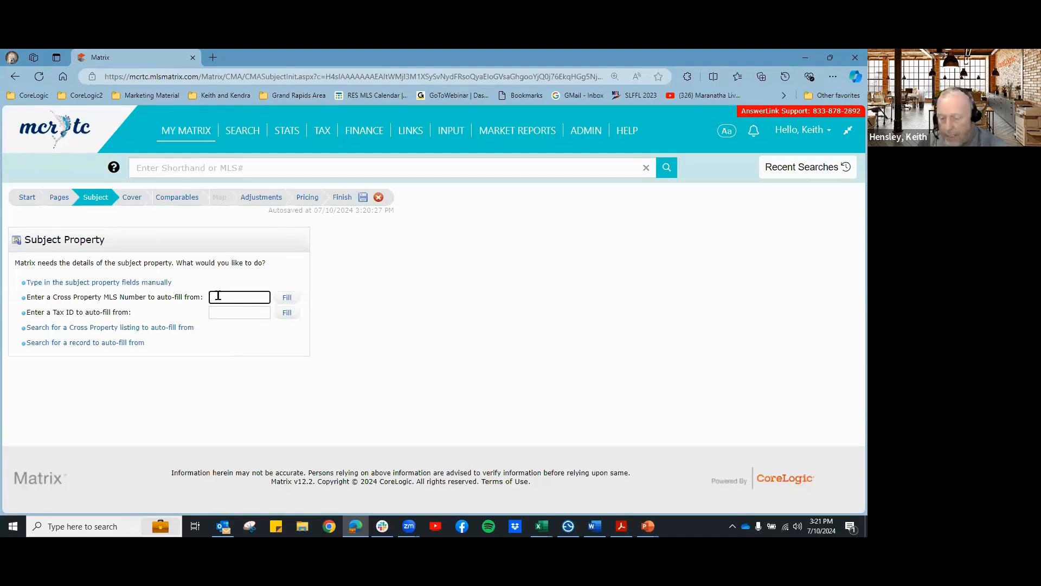
text(m)
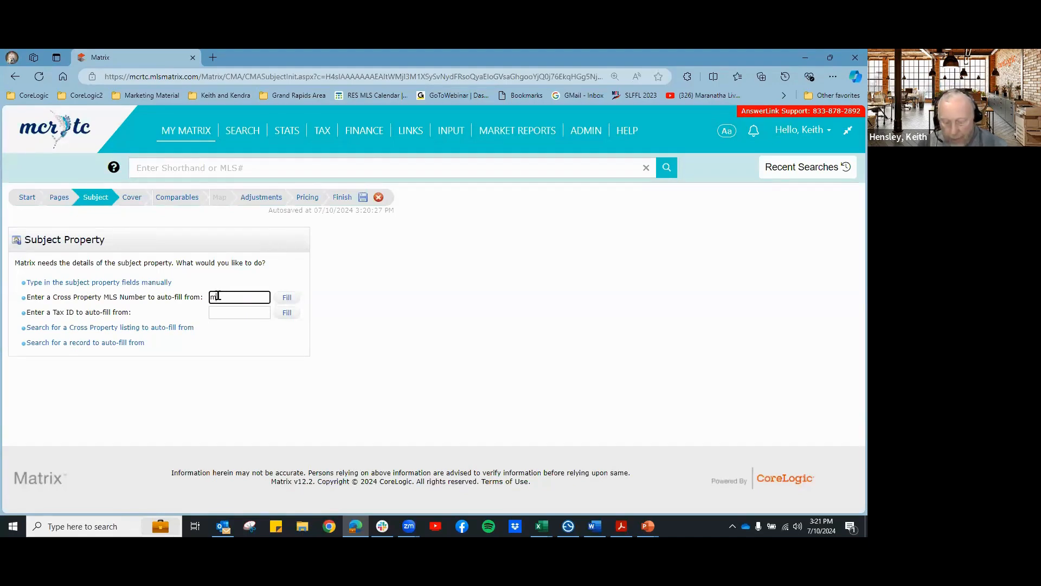
text(2)
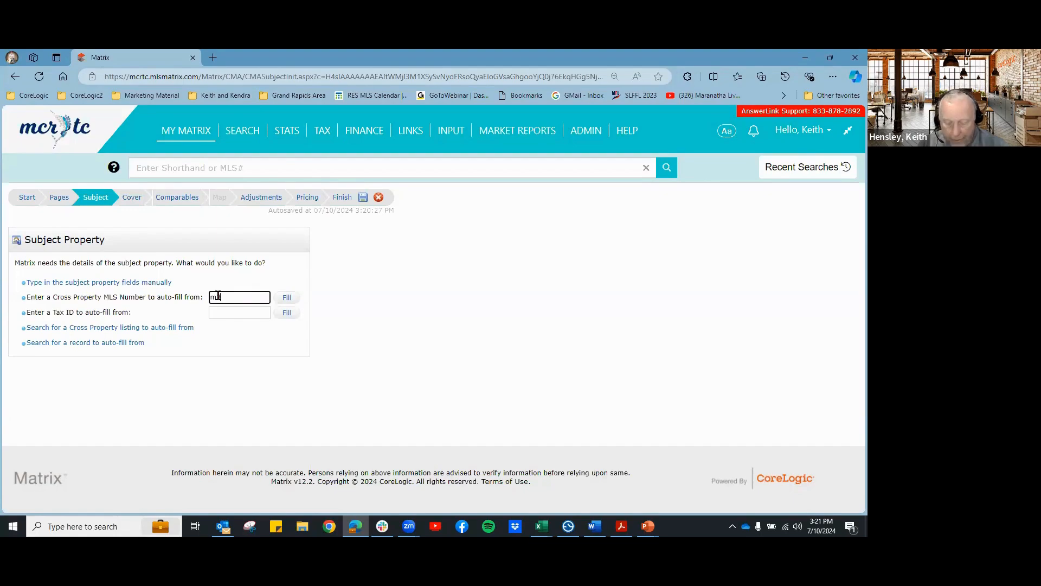
text(48)
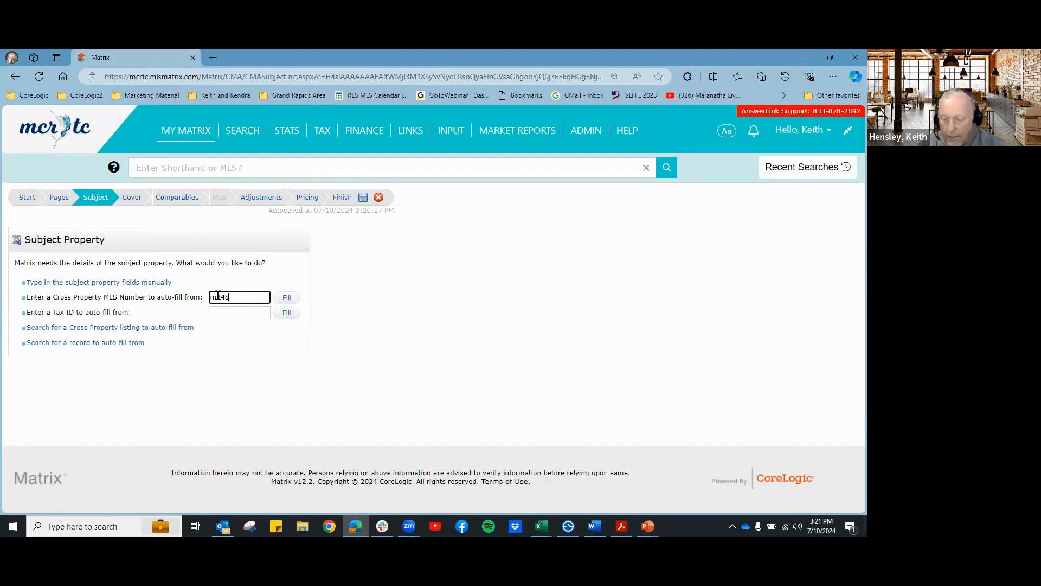
text(525)
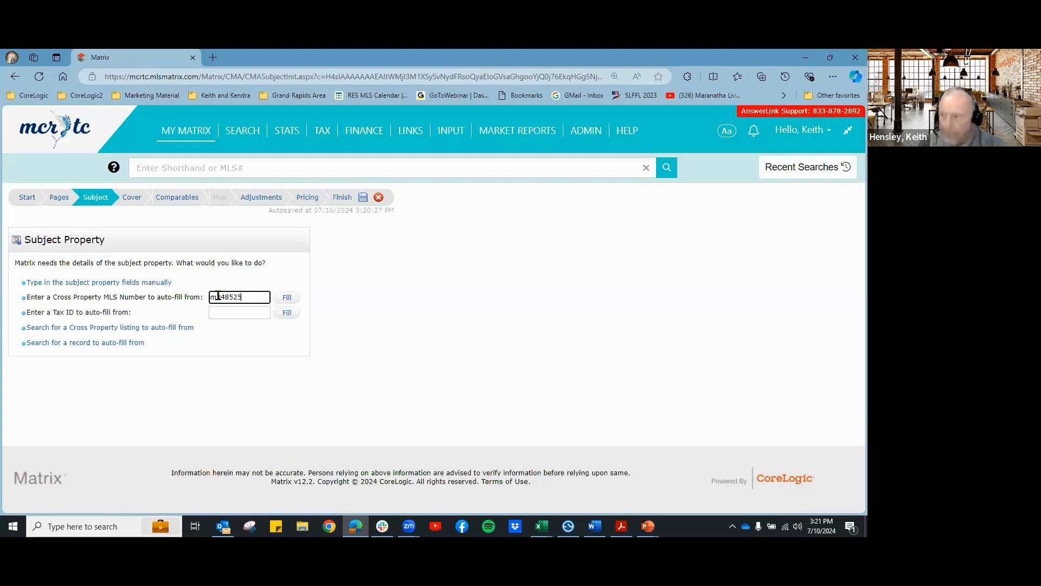
click(287, 298)
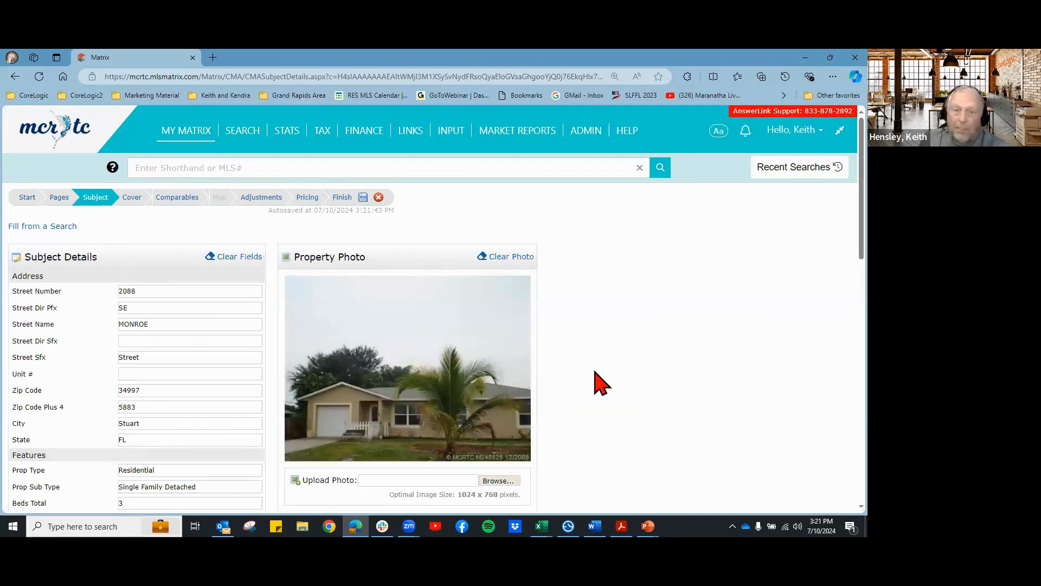
Step: Review the filled subject details (3 beds, 2 baths, 1,020 sq ft, Expired $75,000), then return to the subject fill options
scroll(597, 370, down, 1)
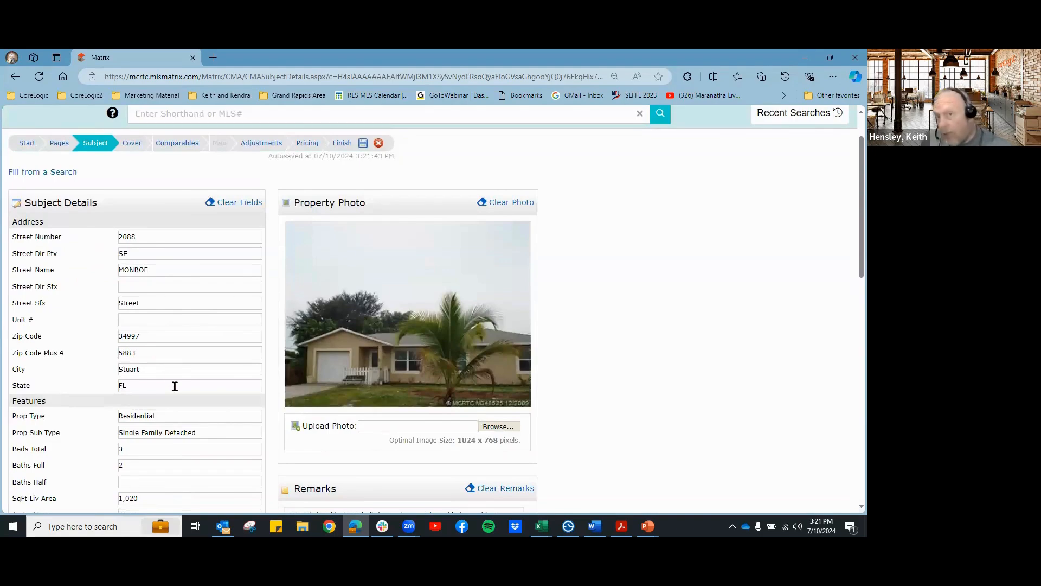
scroll(175, 386, down, 2)
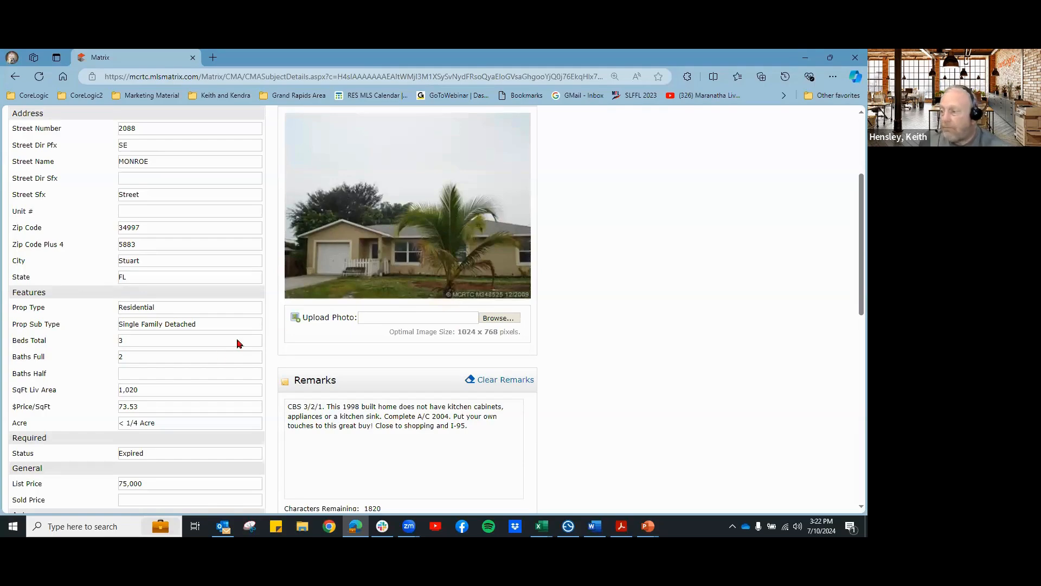
scroll(206, 366, down, 1)
scroll(211, 358, down, 1)
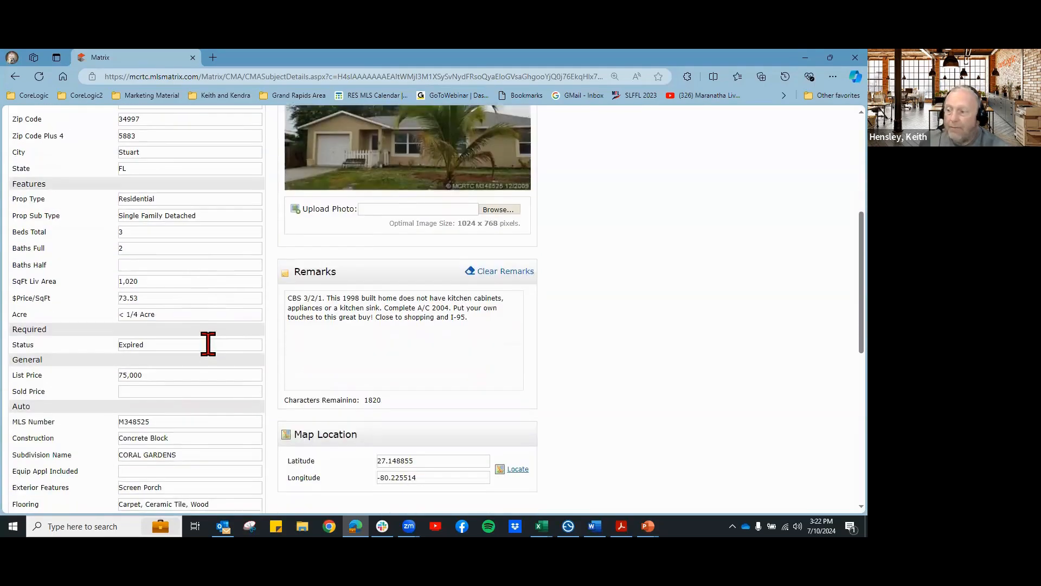
scroll(209, 348, up, 5)
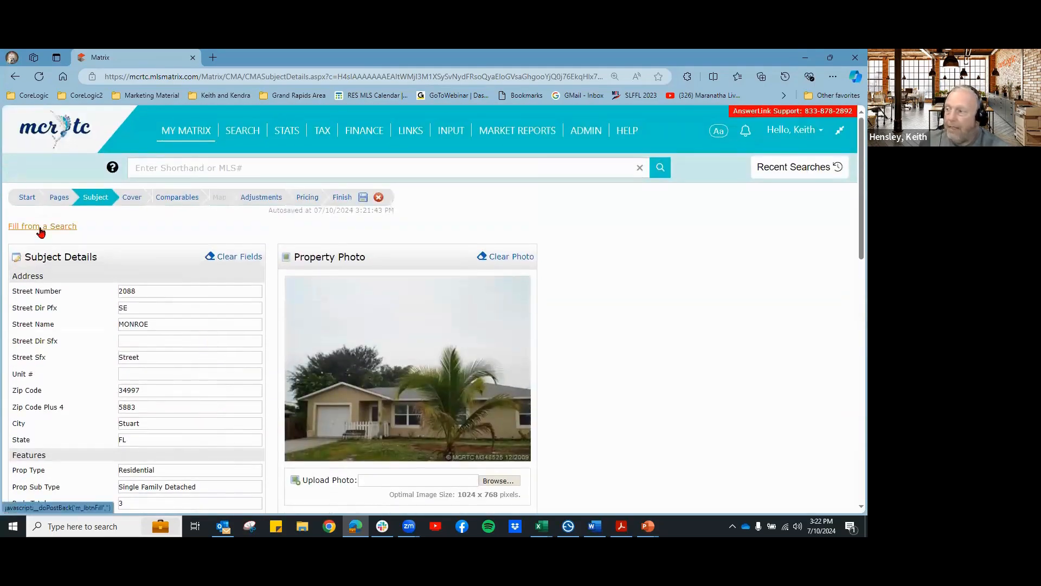
click(41, 228)
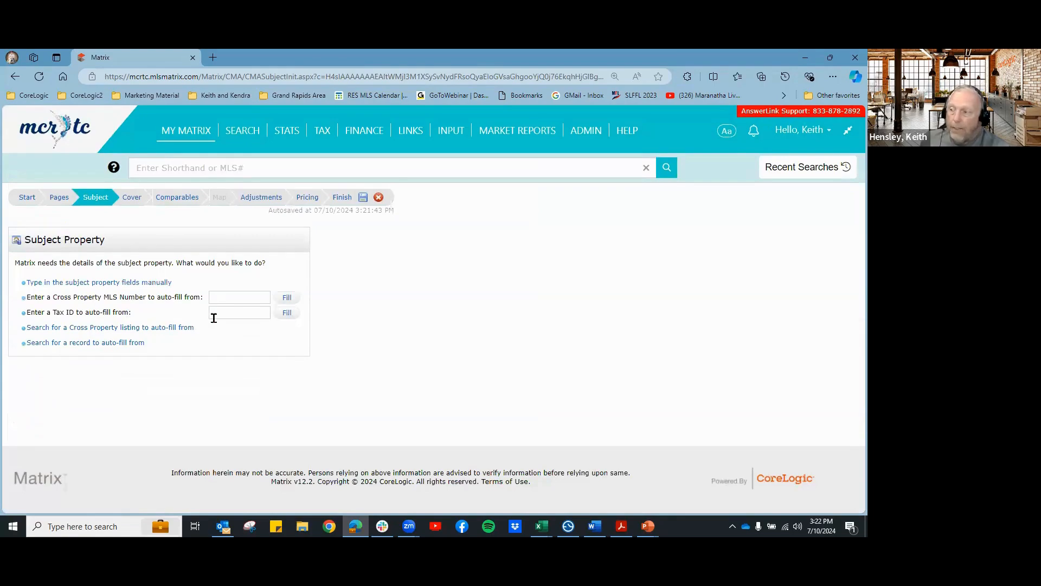
Step: Advance the CMA through its cover, comparables and price adjustments steps
click(131, 198)
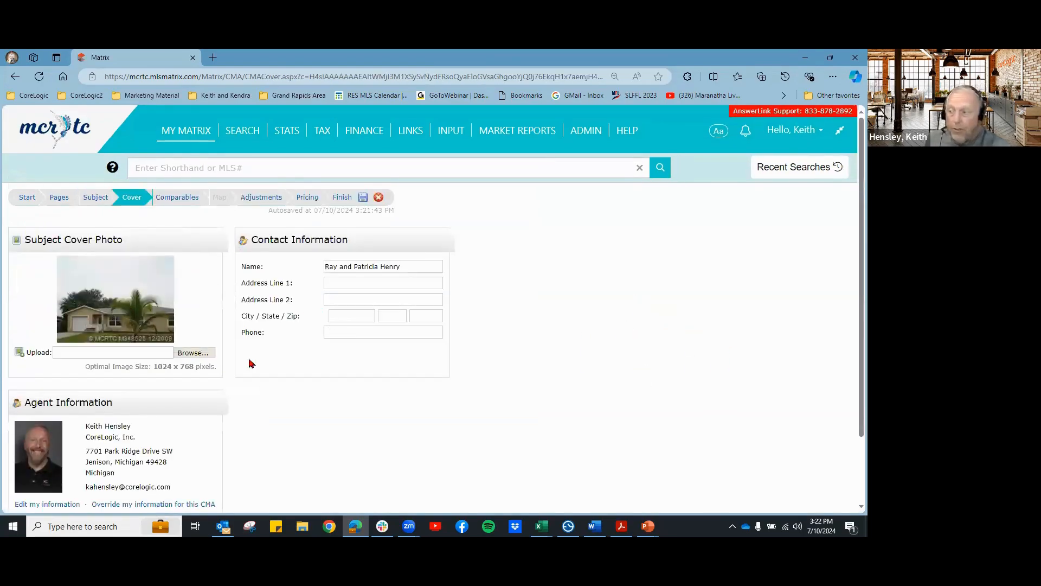
scroll(288, 360, down, 3)
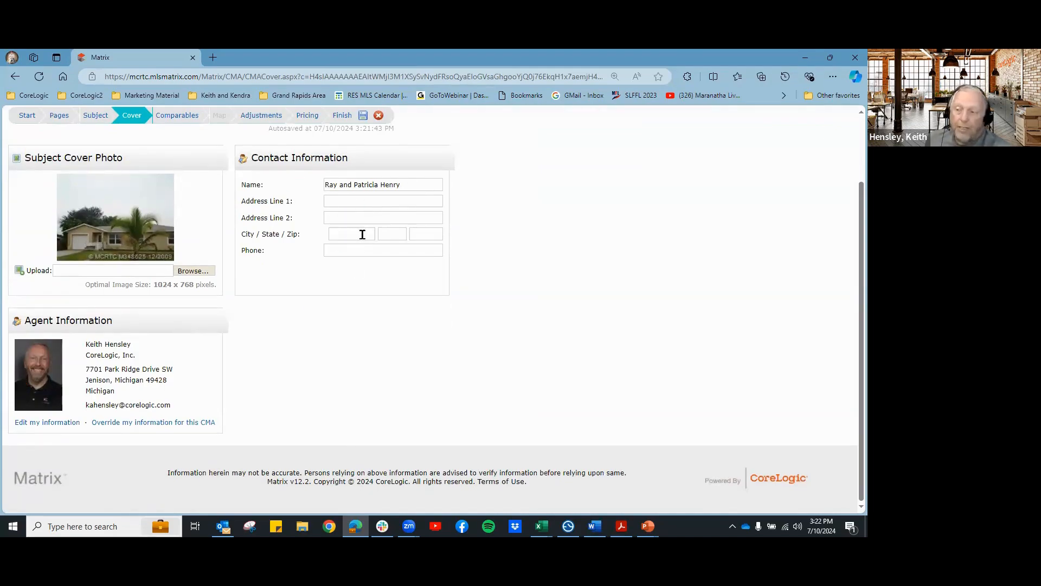
scroll(574, 347, up, 2)
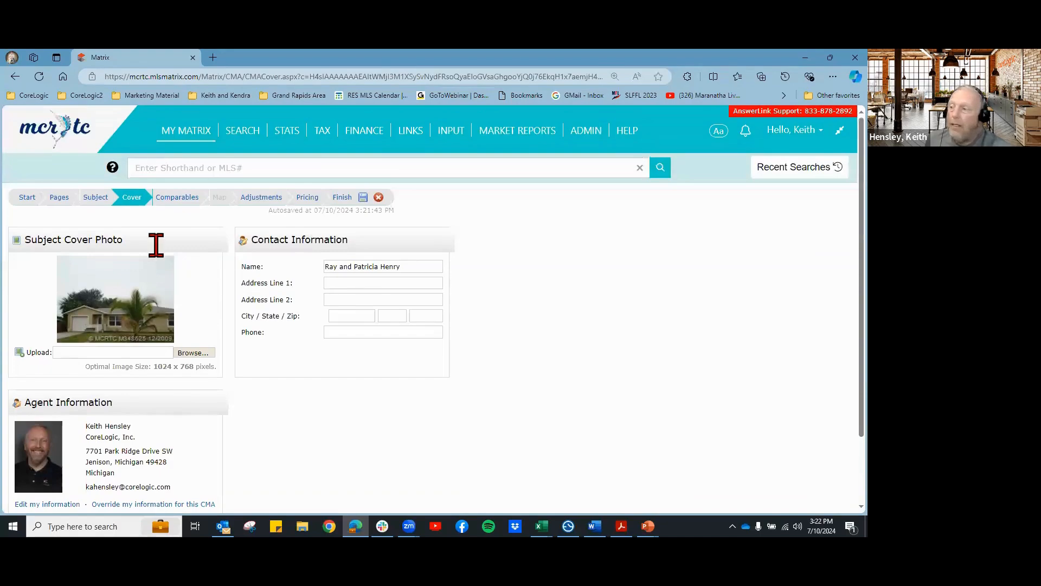
click(177, 199)
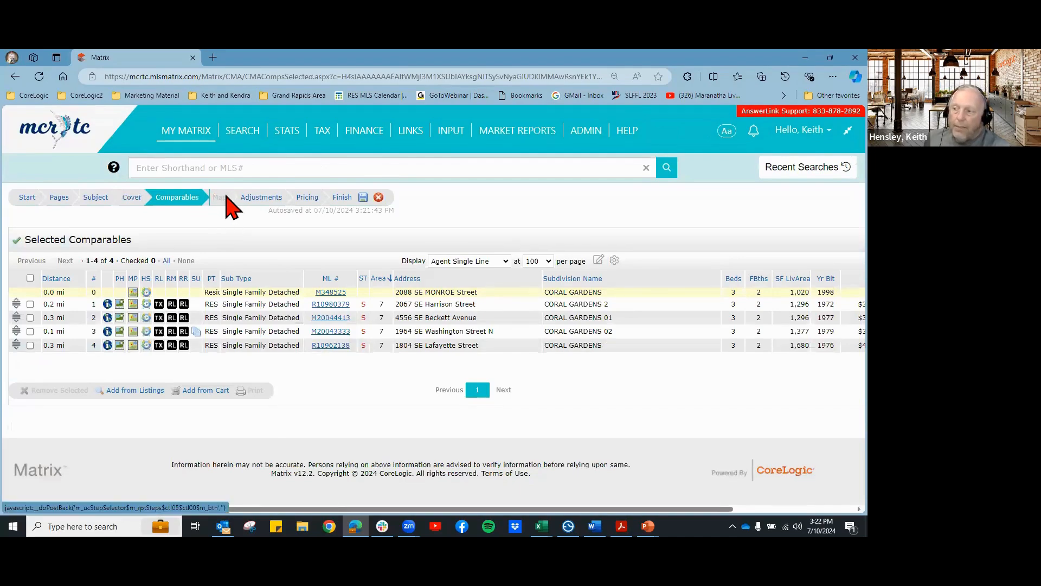
click(265, 198)
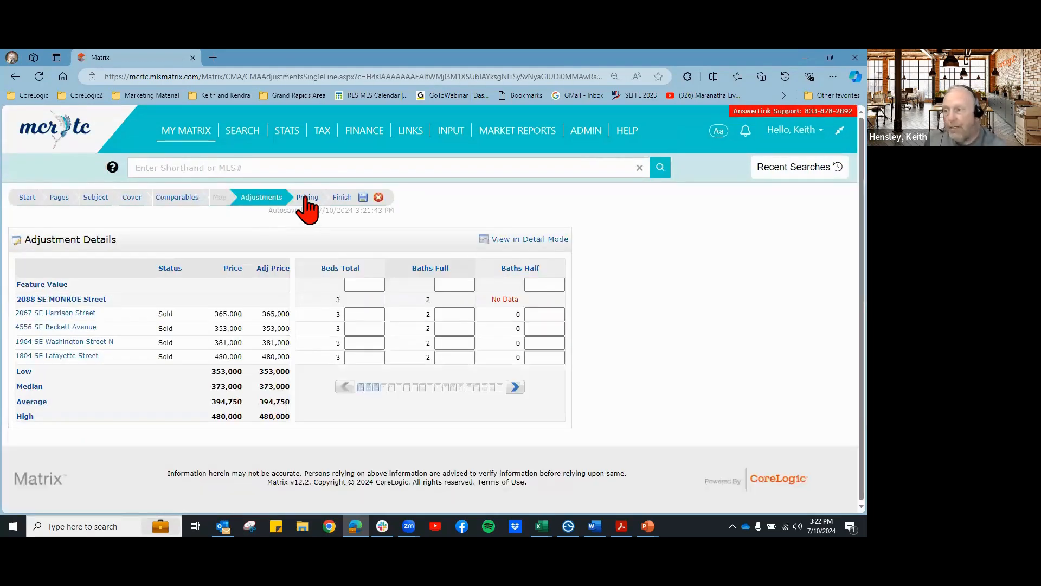
Step: Review the pricing summary of four comparables ($353,000–$480,000) and proceed to Finish
click(306, 199)
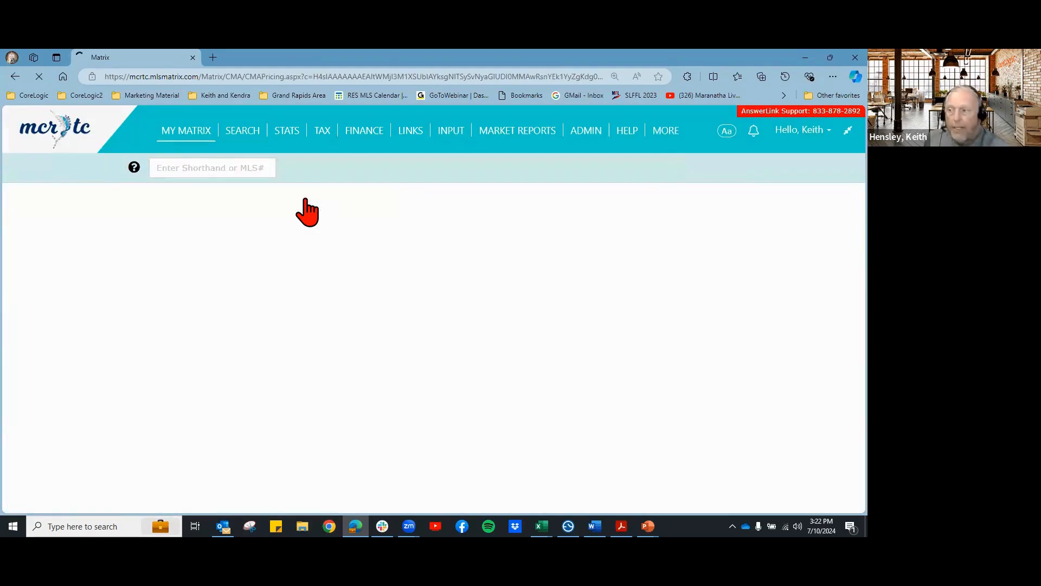
scroll(458, 338, down, 3)
scroll(457, 337, up, 3)
scroll(458, 347, up, 1)
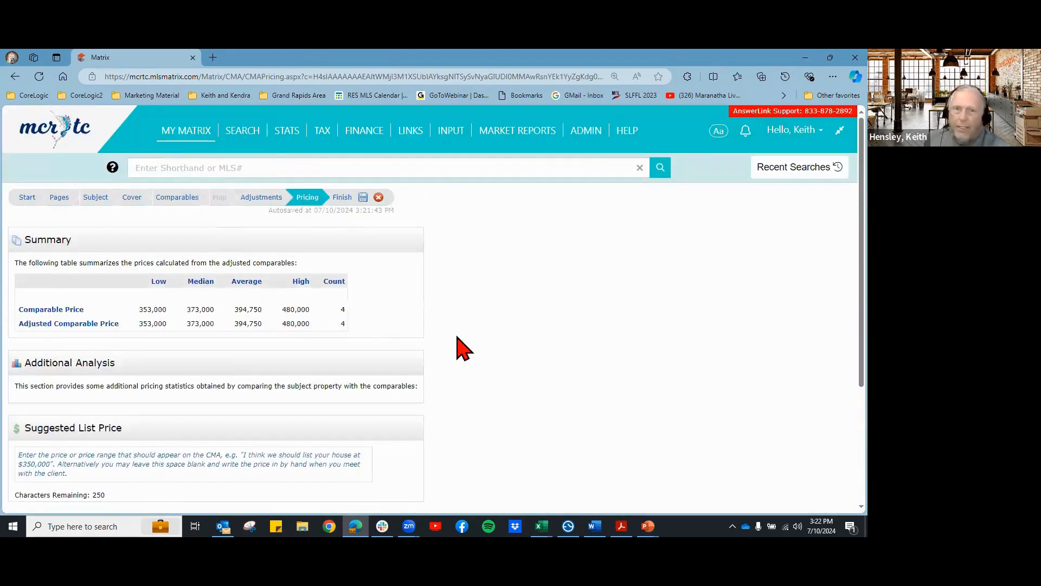
click(343, 198)
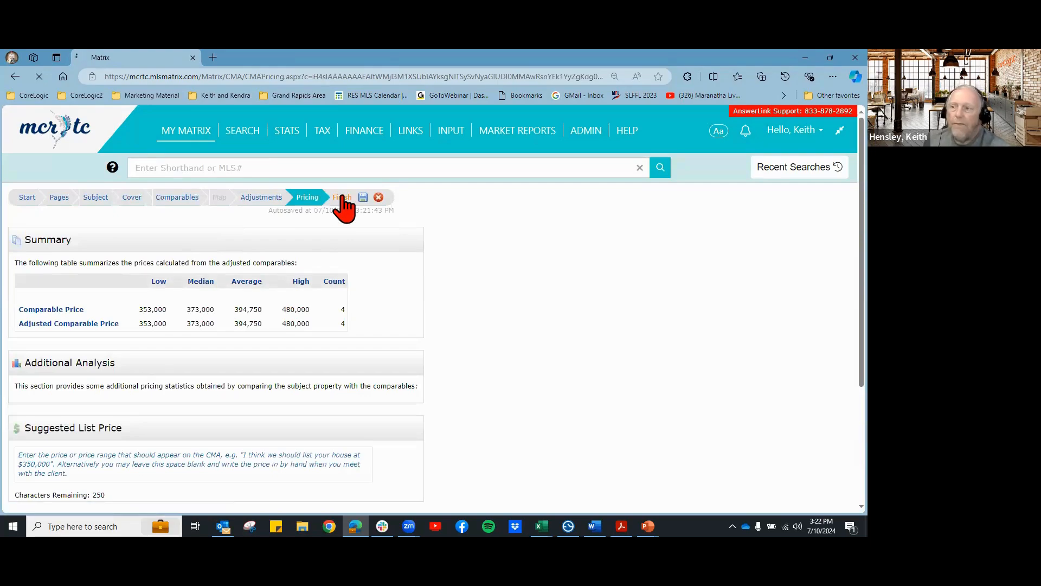
scroll(482, 308, down, 2)
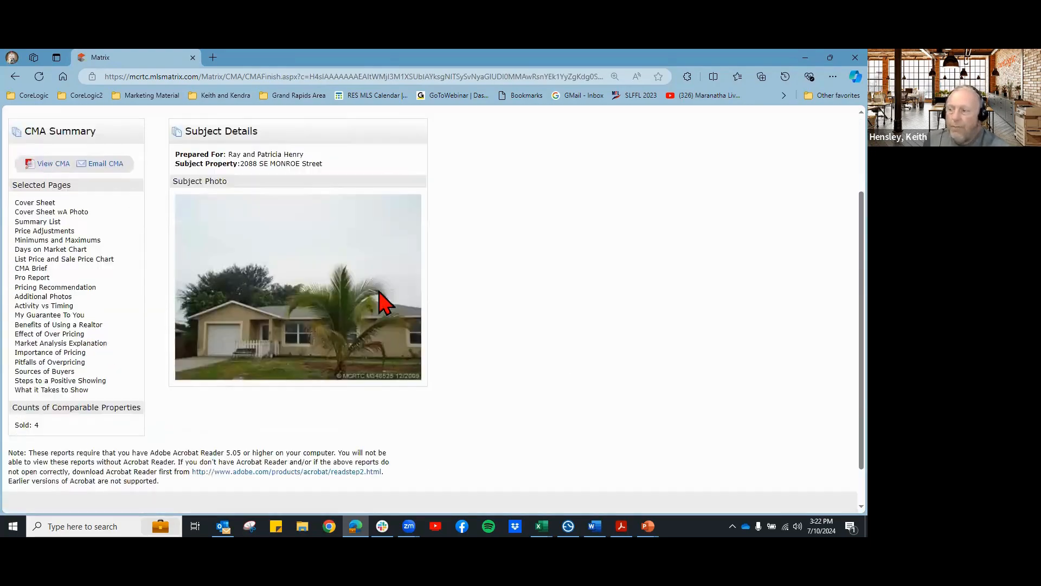
scroll(123, 309, up, 2)
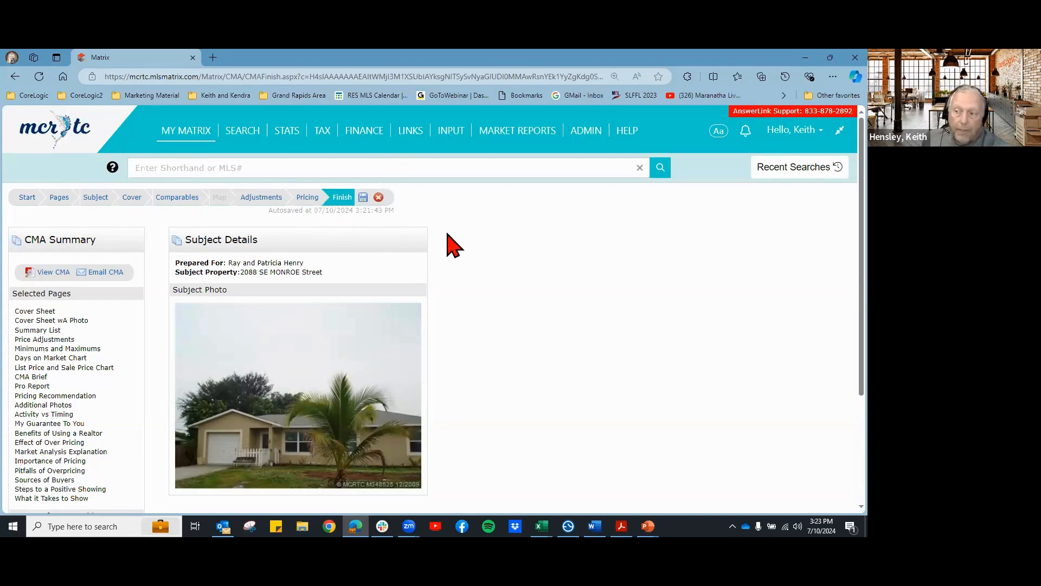
click(364, 202)
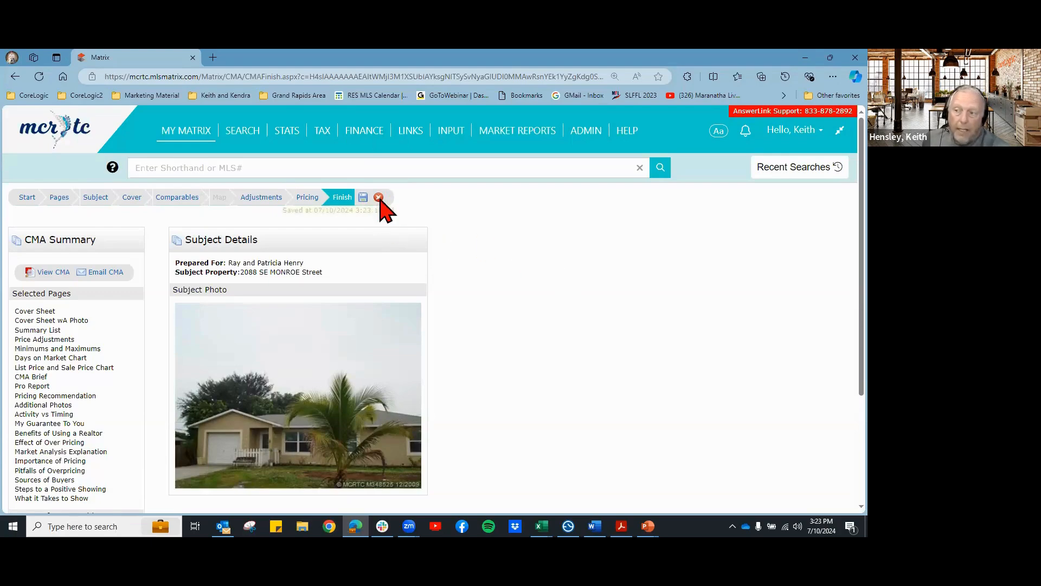
click(378, 198)
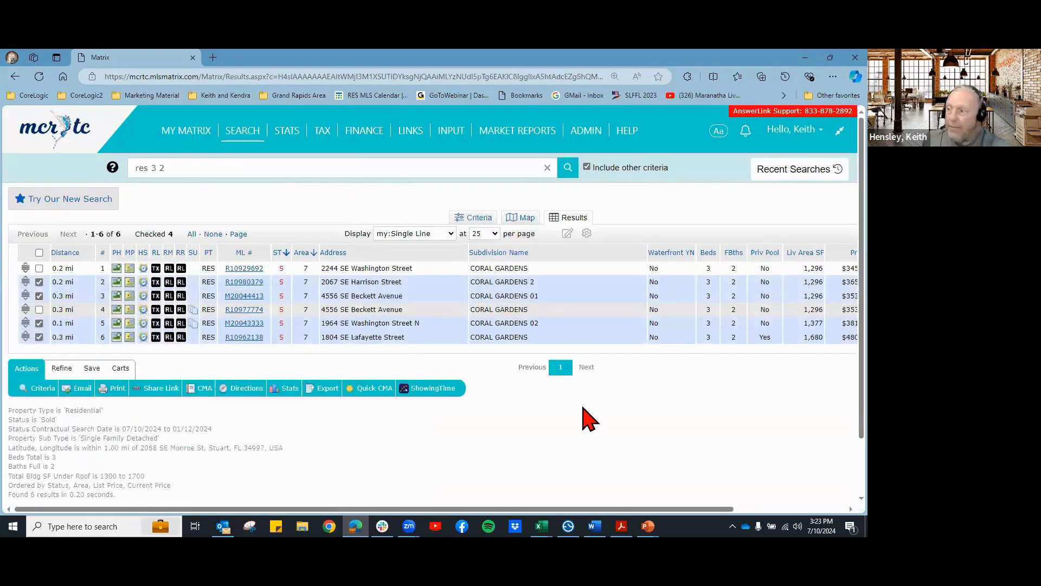
Step: Confirm the saved CMA in My CMAs, then go home and open the Public Records tax search
mouse_move(187, 133)
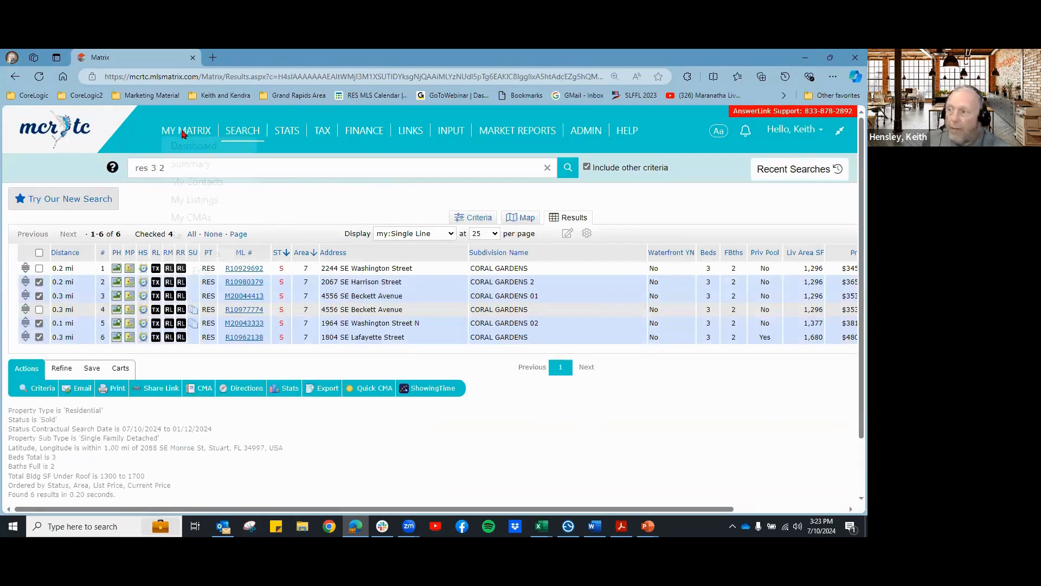
click(187, 218)
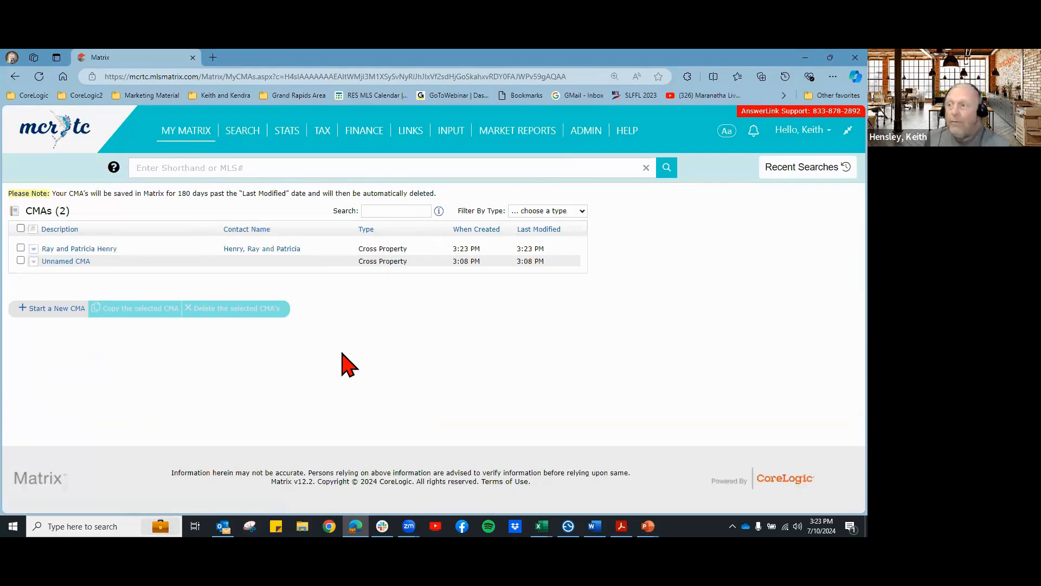
mouse_move(247, 144)
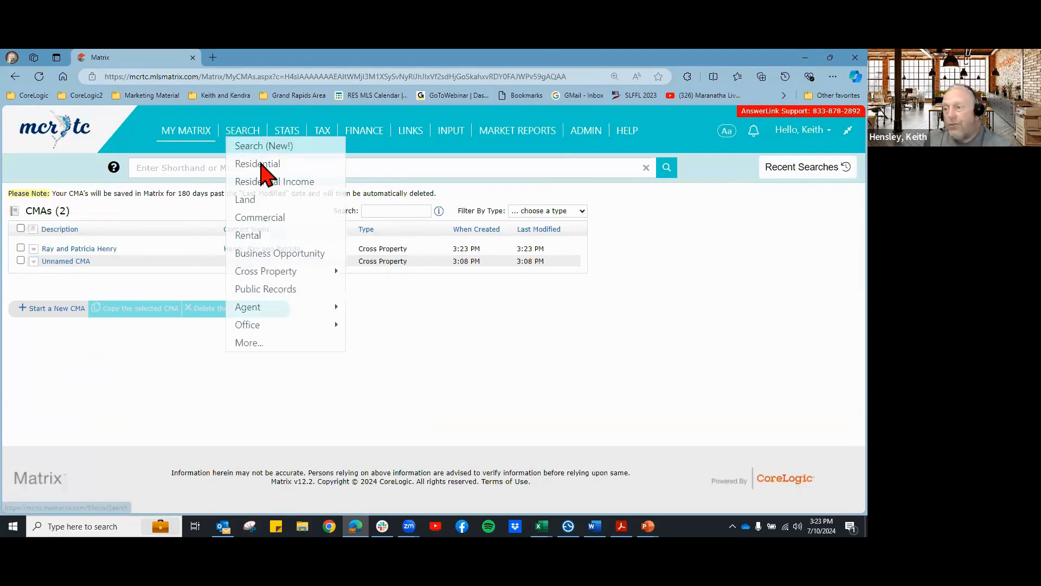
click(263, 172)
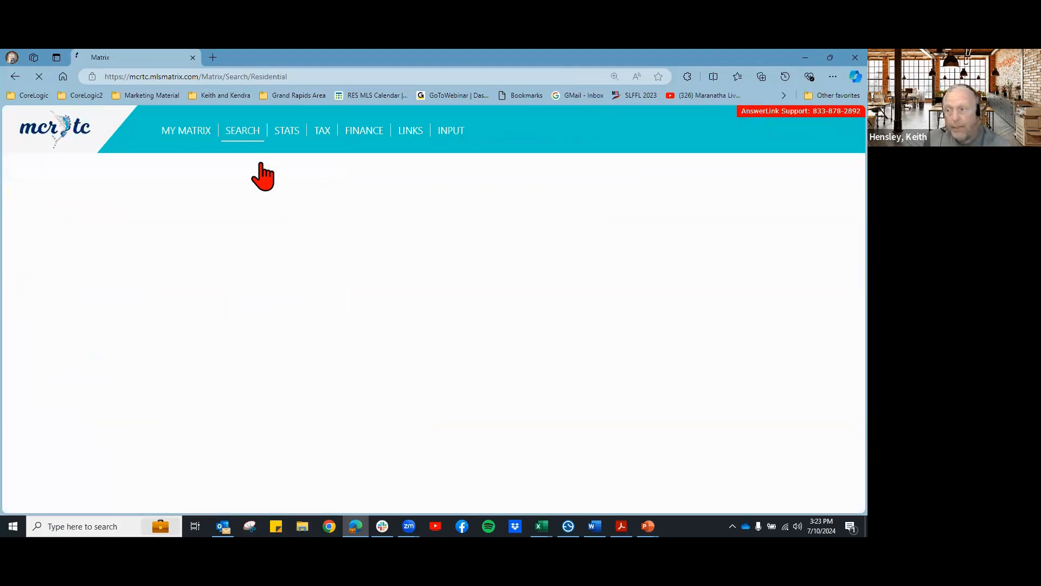
click(47, 137)
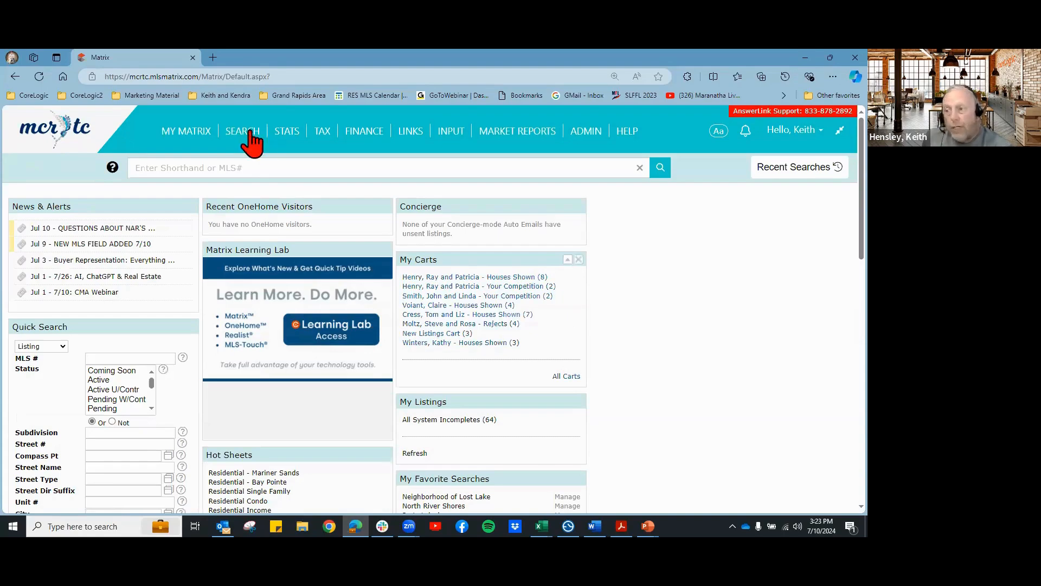
mouse_move(252, 136)
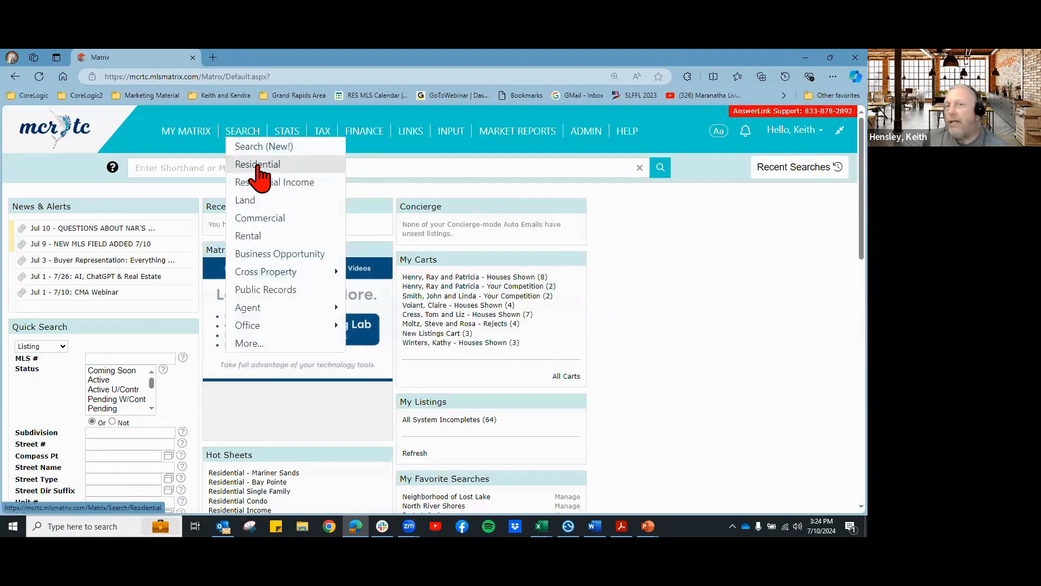
click(264, 291)
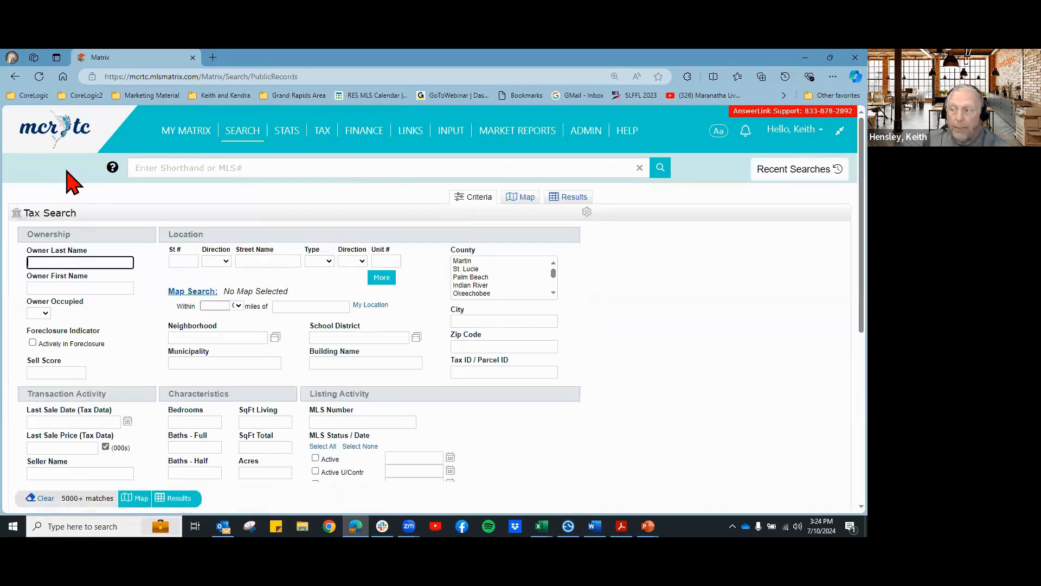
click(180, 260)
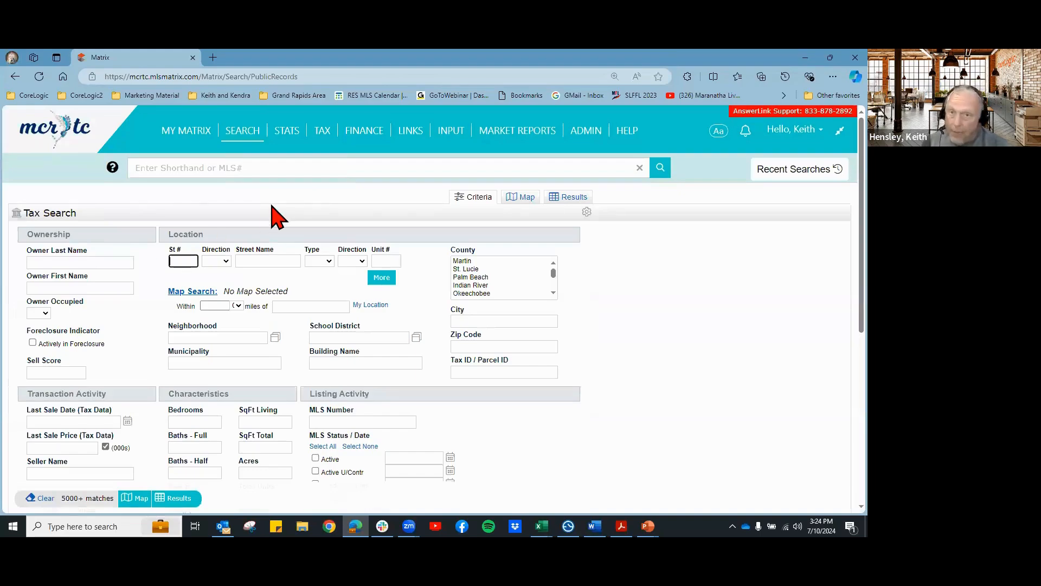
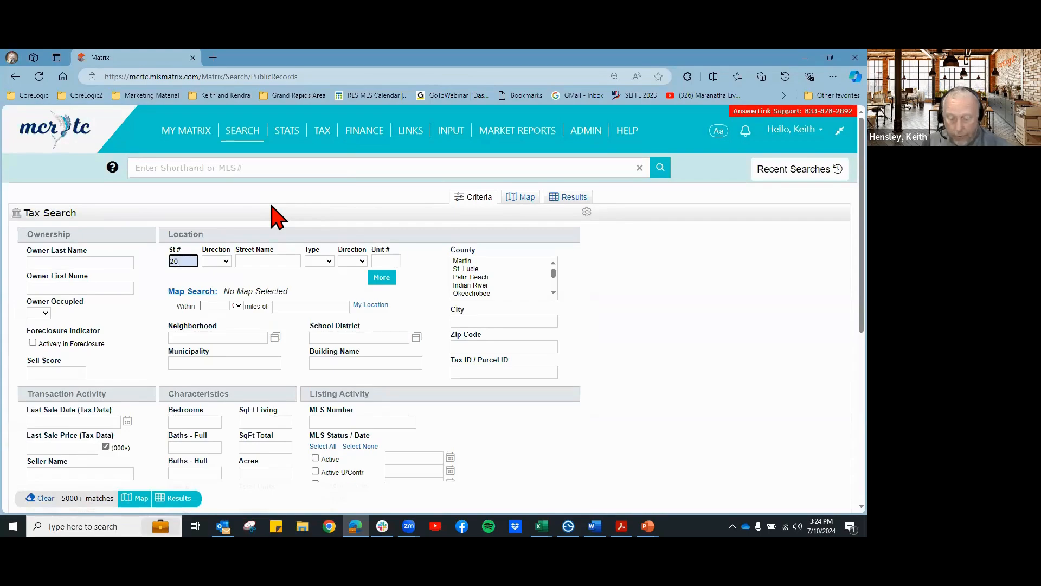
click(255, 262)
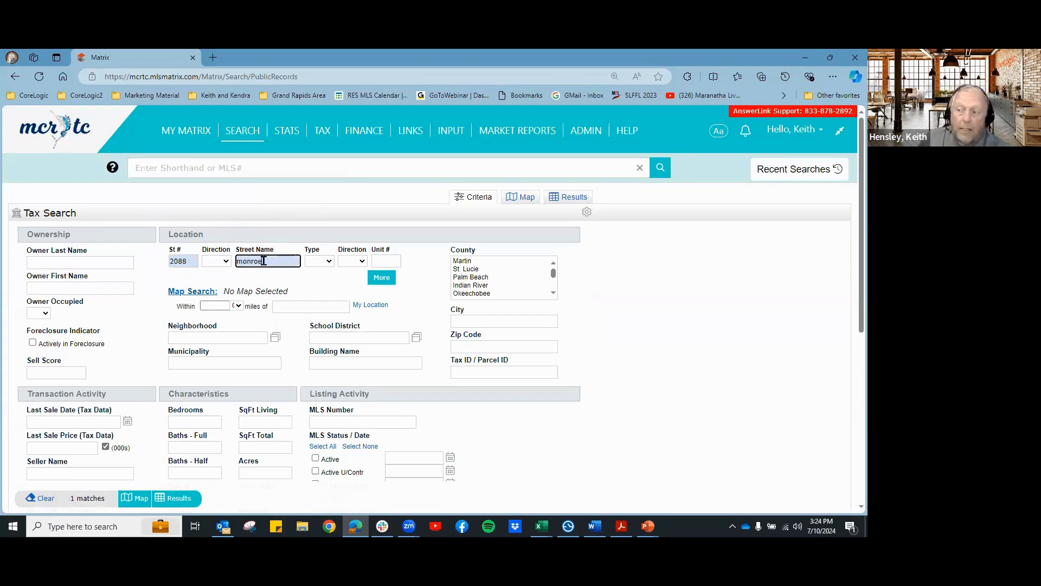
click(221, 262)
click(215, 306)
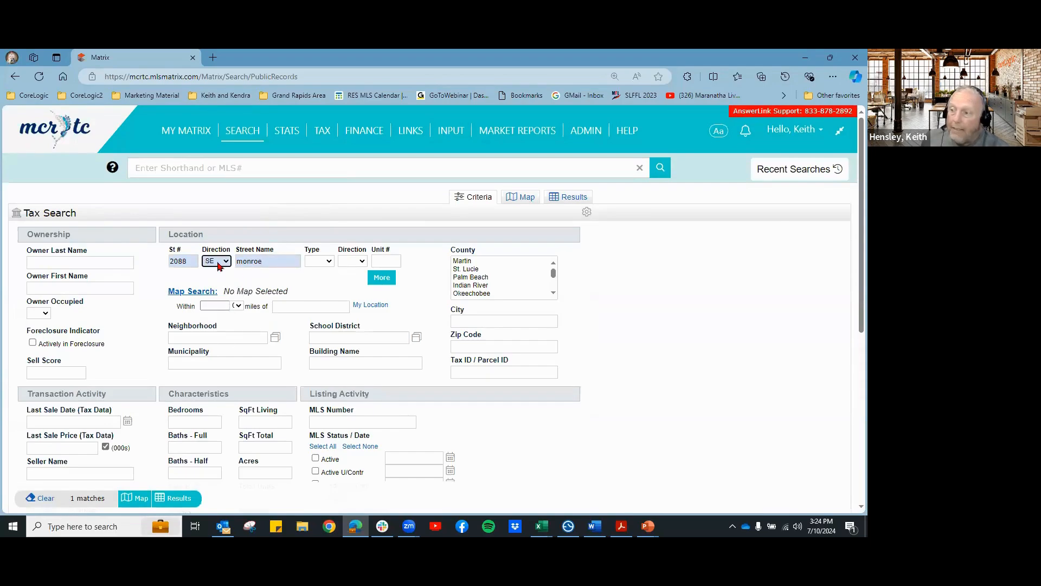
click(220, 274)
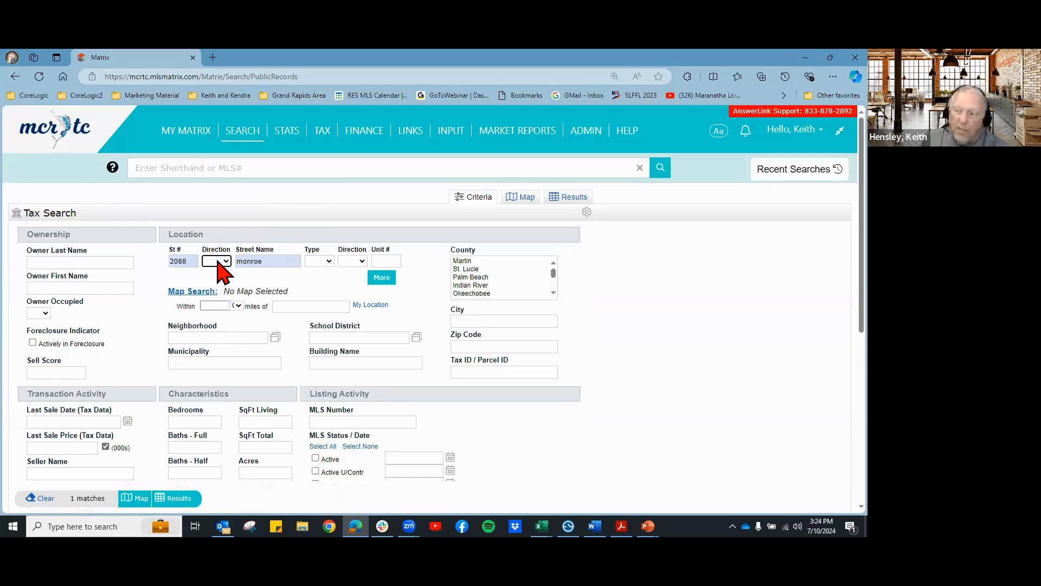
click(463, 262)
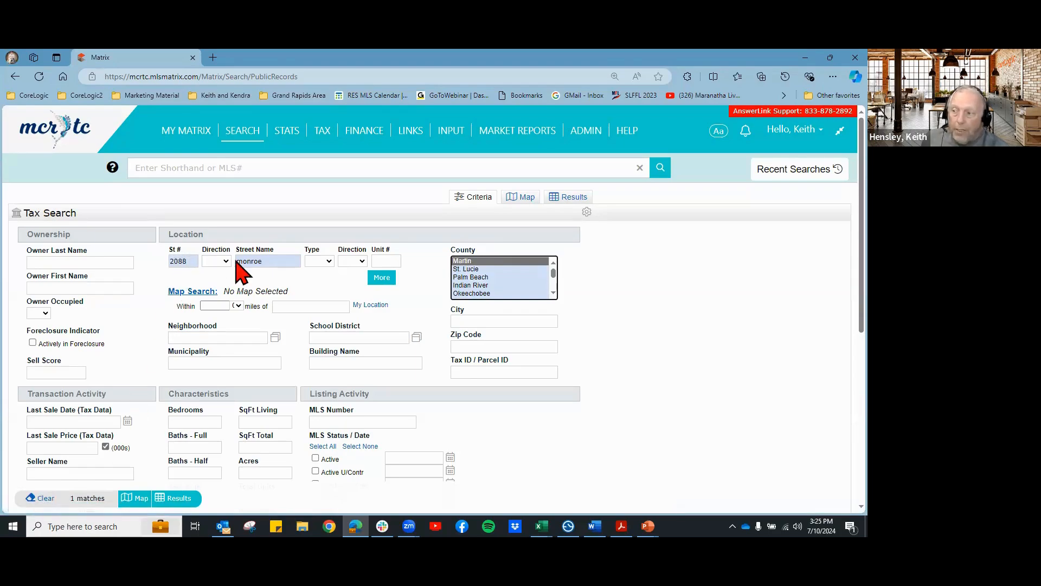
click(576, 200)
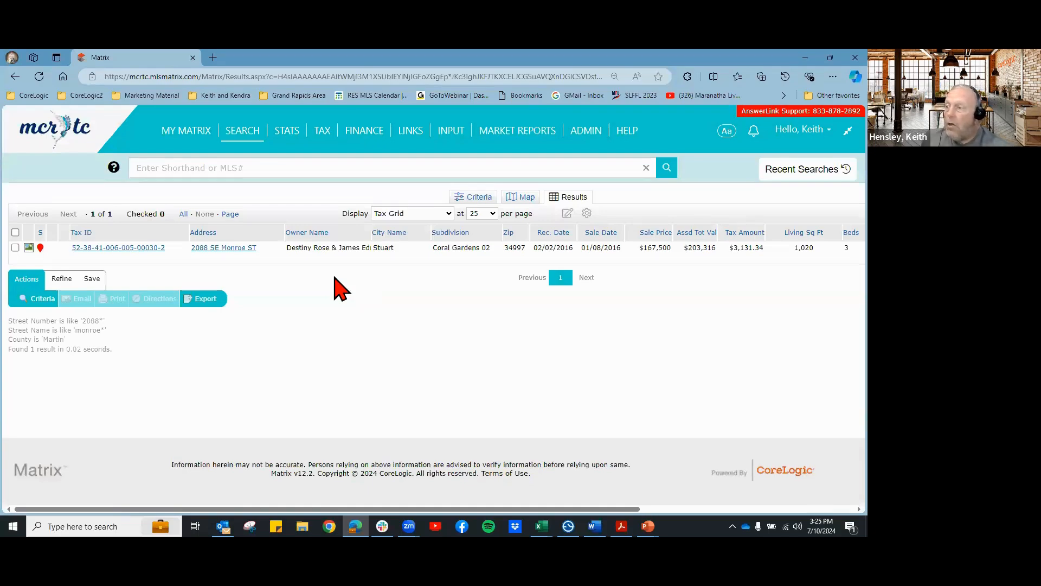
click(100, 248)
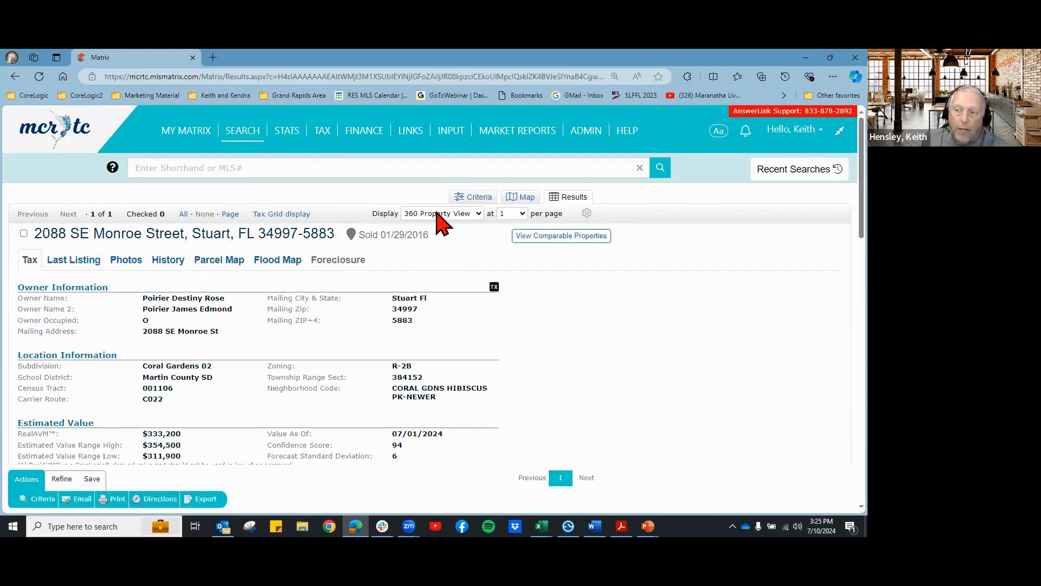
click(428, 215)
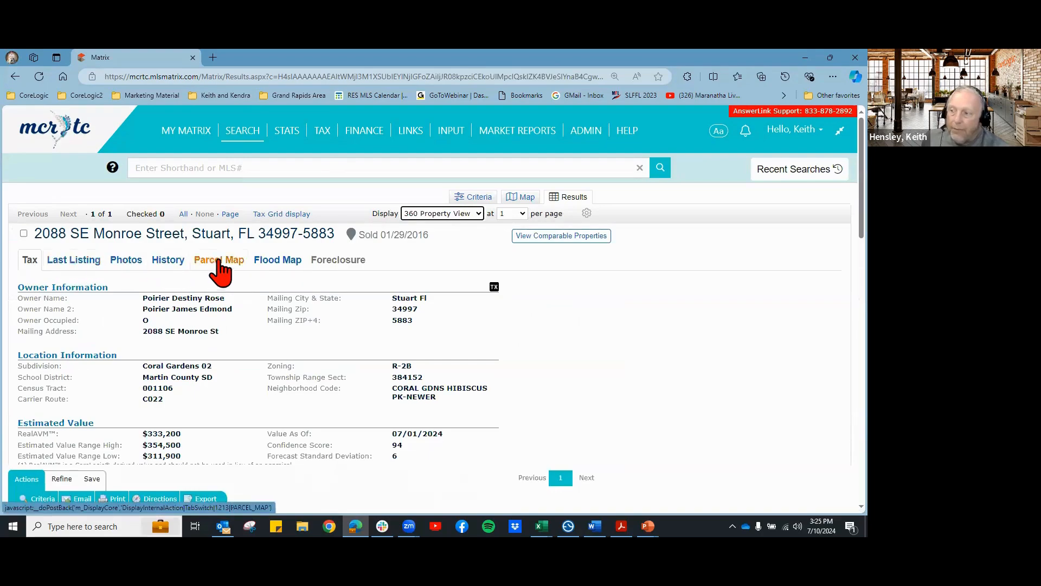
scroll(323, 373, down, 2)
scroll(326, 373, up, 3)
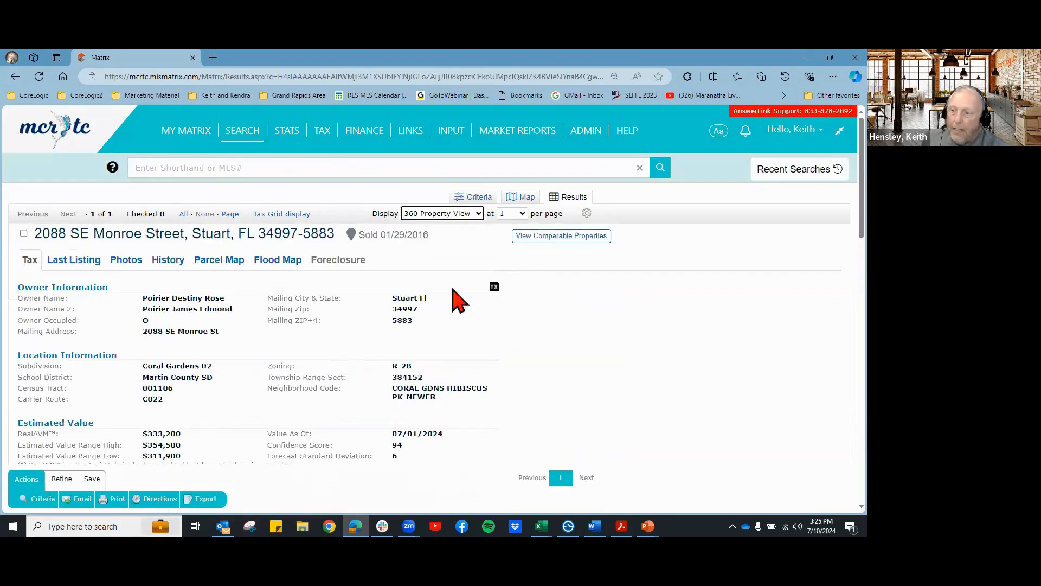
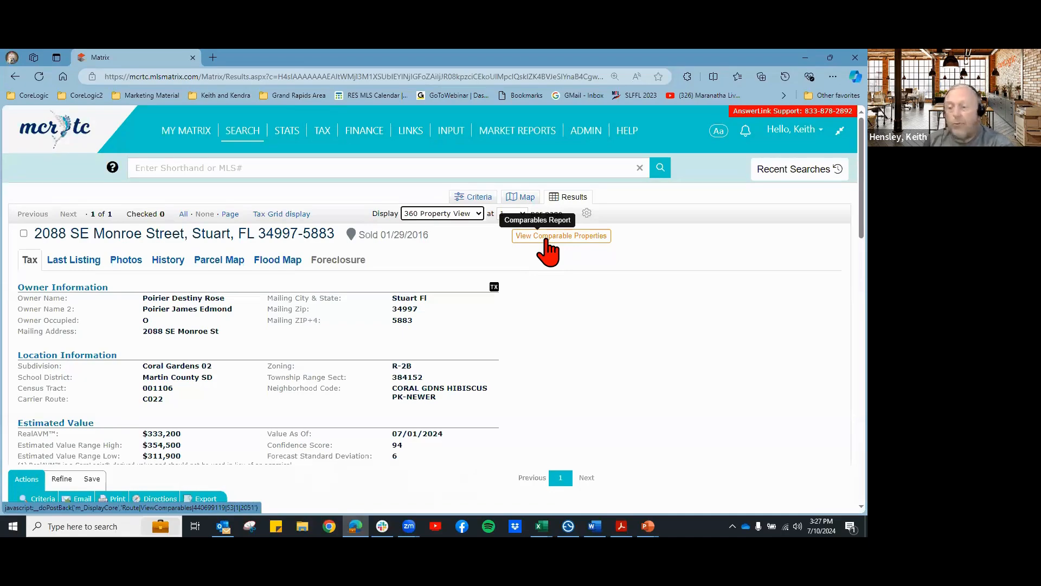
scroll(551, 333, down, 4)
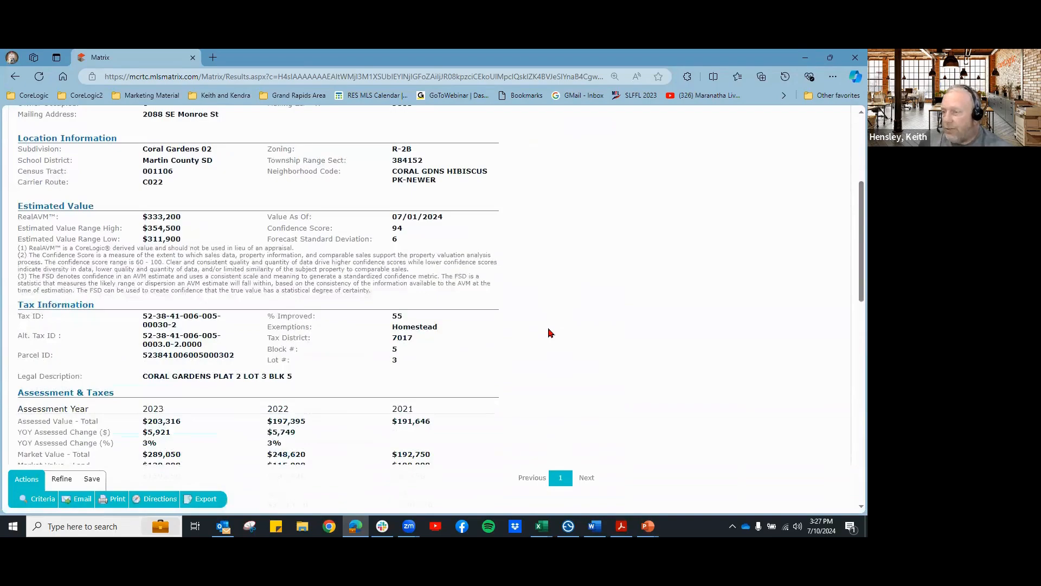
scroll(551, 332, down, 3)
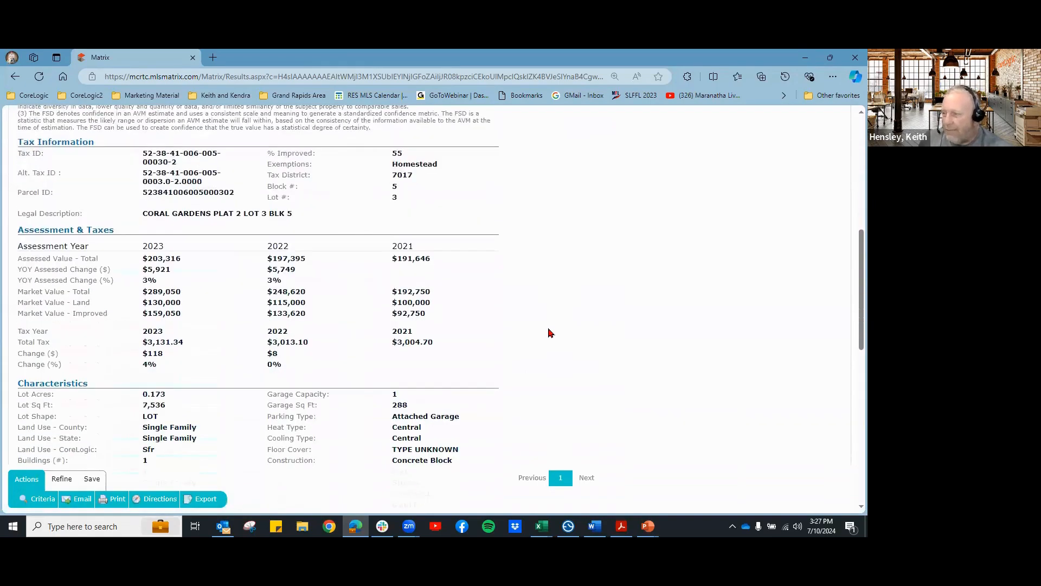
scroll(550, 332, down, 1)
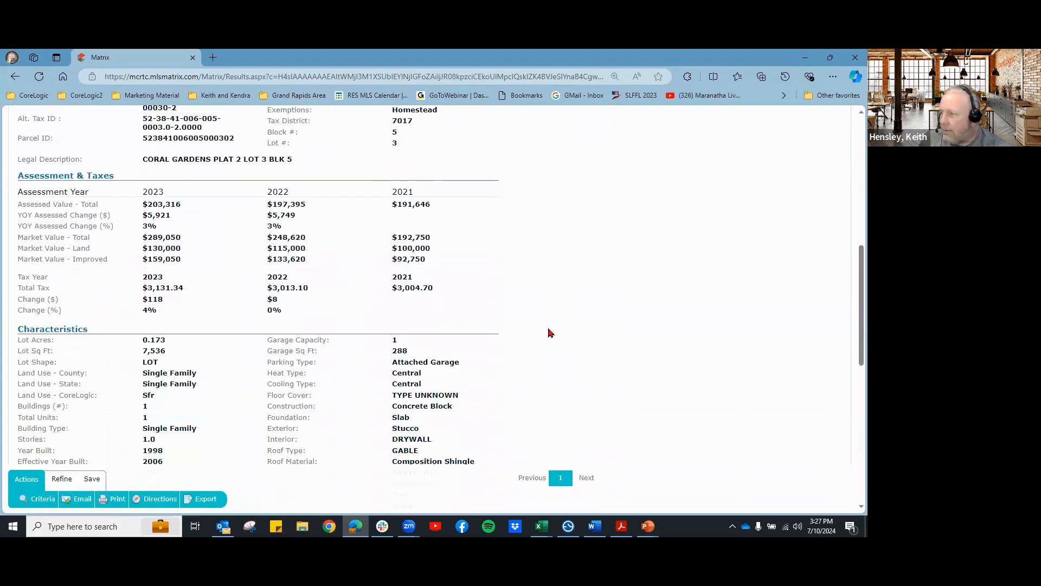
scroll(550, 332, down, 2)
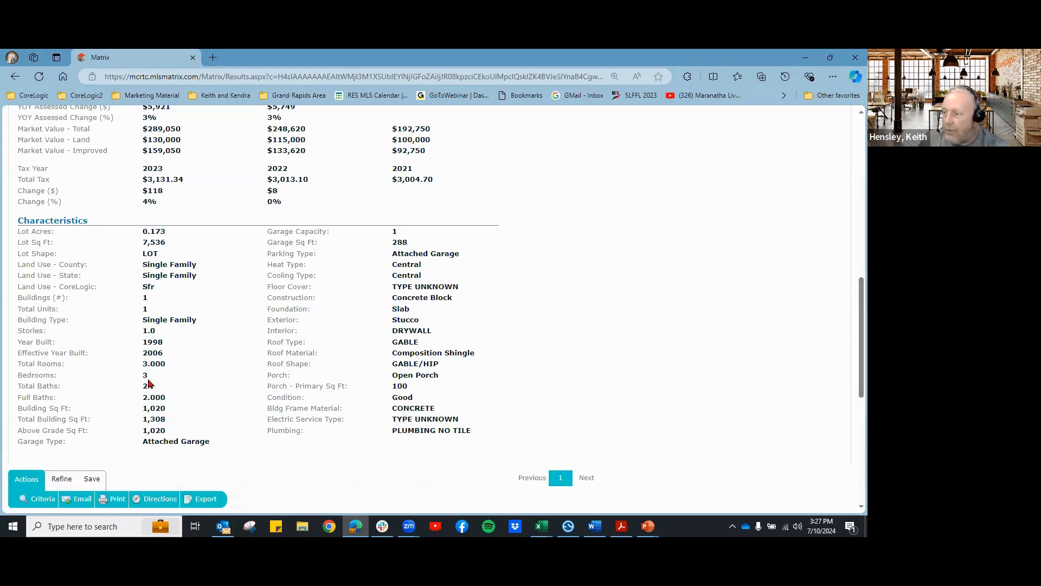
scroll(260, 402, up, 6)
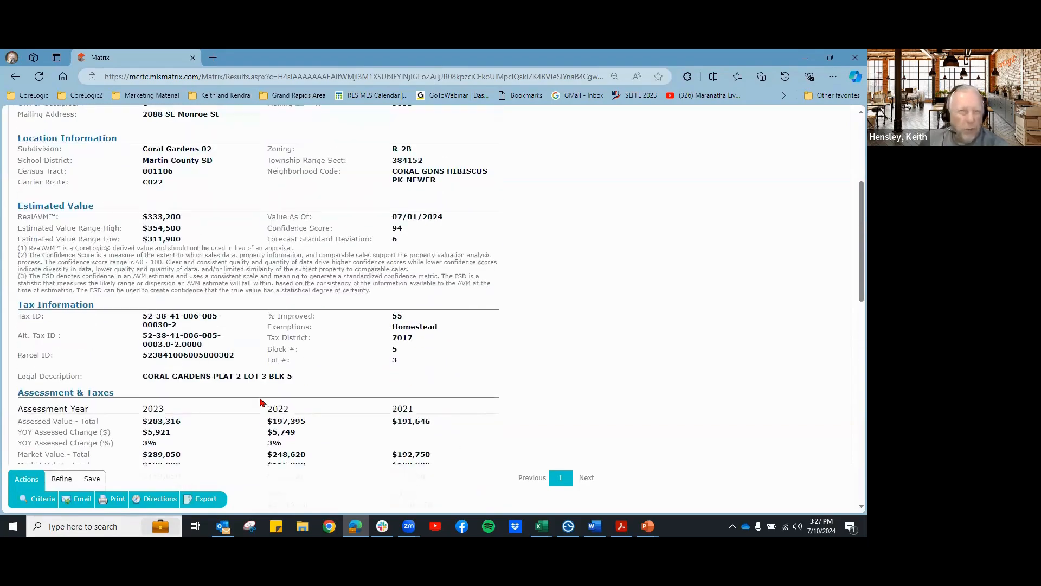
scroll(259, 402, up, 3)
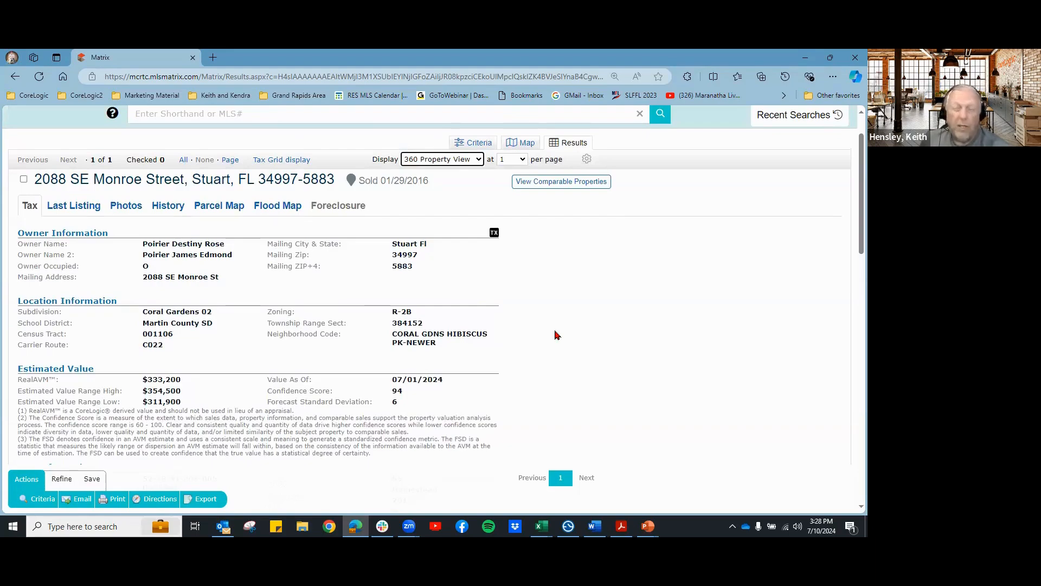
click(543, 185)
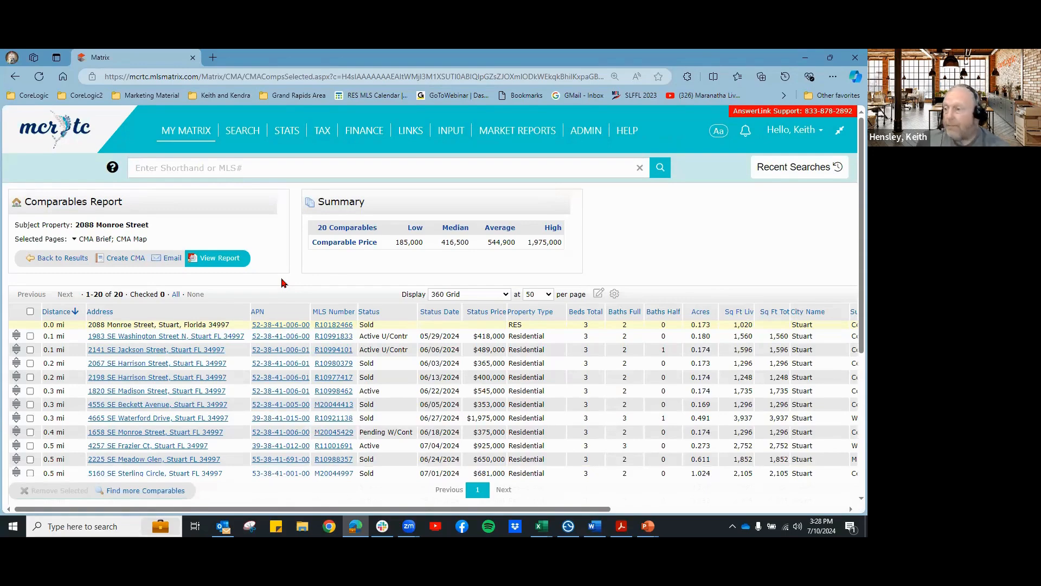
Step: Review the 20 comparables (median 416,500, average 544,900), then start a search for more comparables
scroll(350, 274, down, 1)
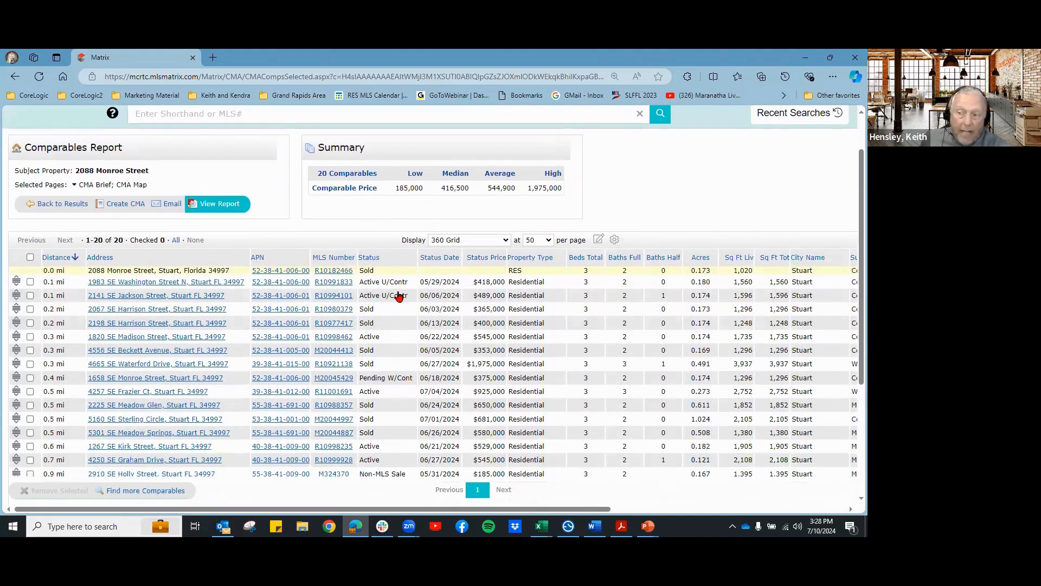
scroll(399, 375, down, 1)
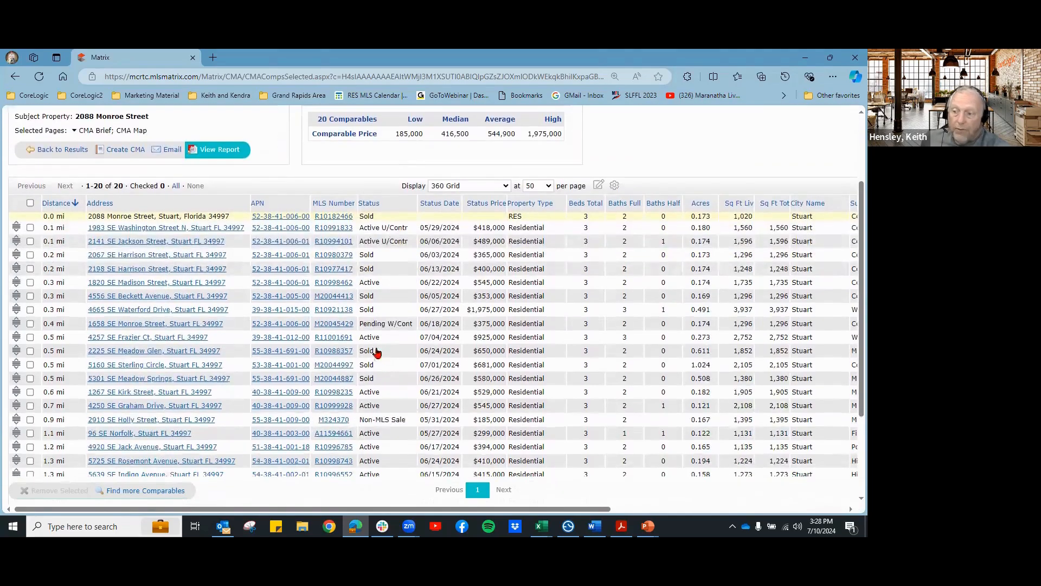
scroll(397, 369, down, 1)
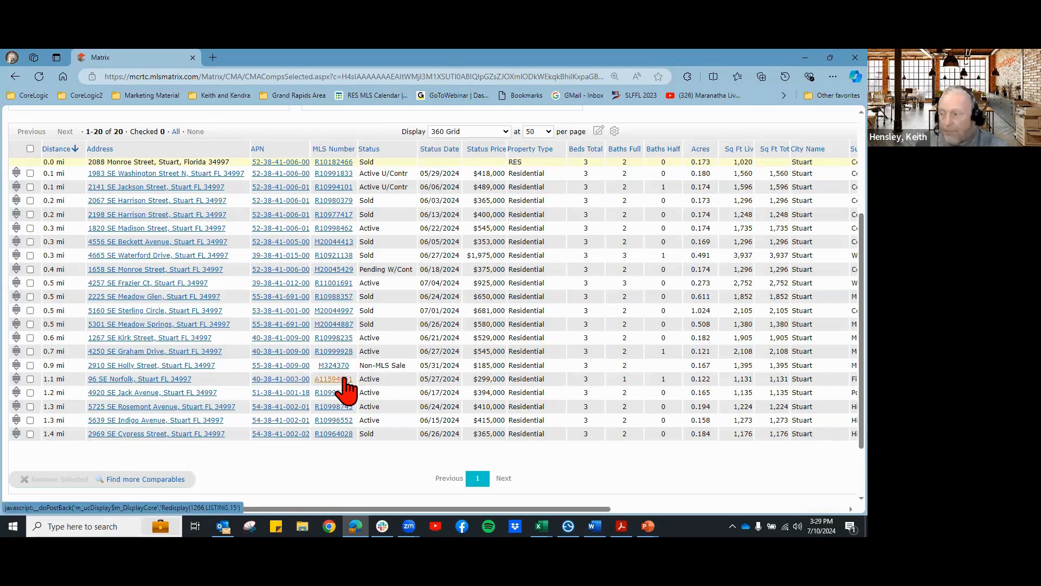
scroll(345, 388, up, 1)
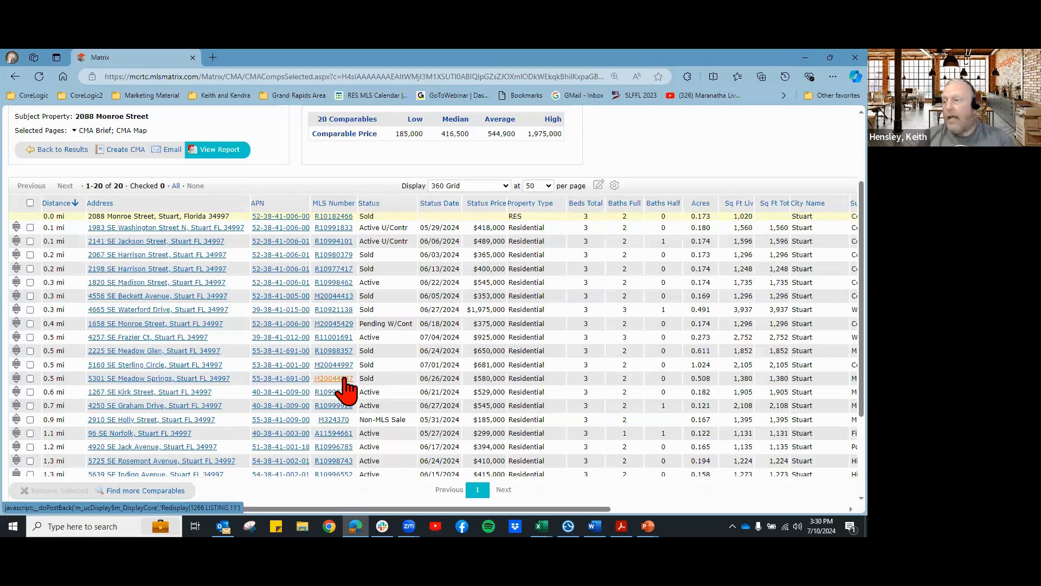
scroll(425, 372, up, 2)
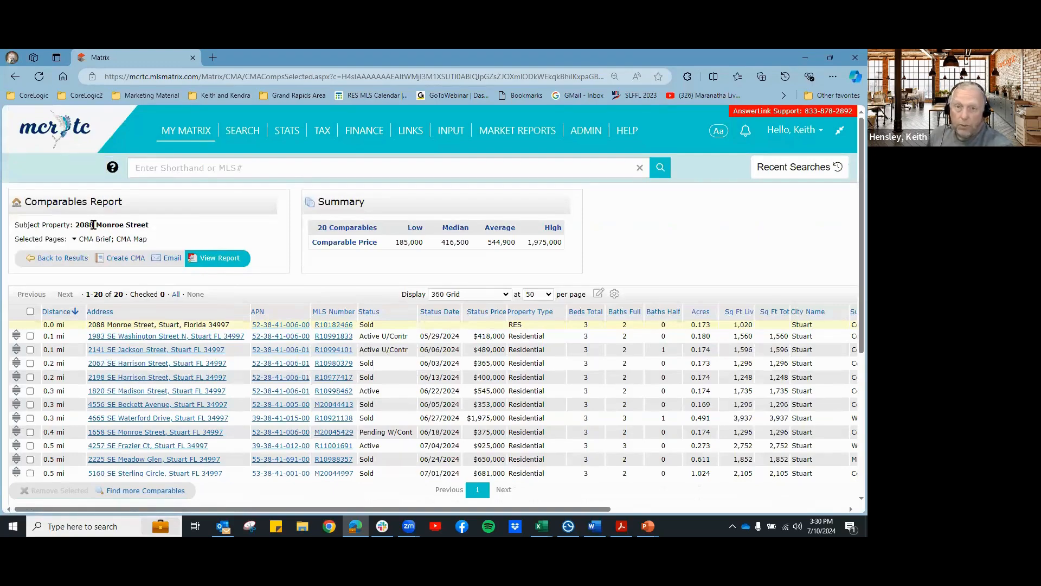
scroll(312, 442, down, 2)
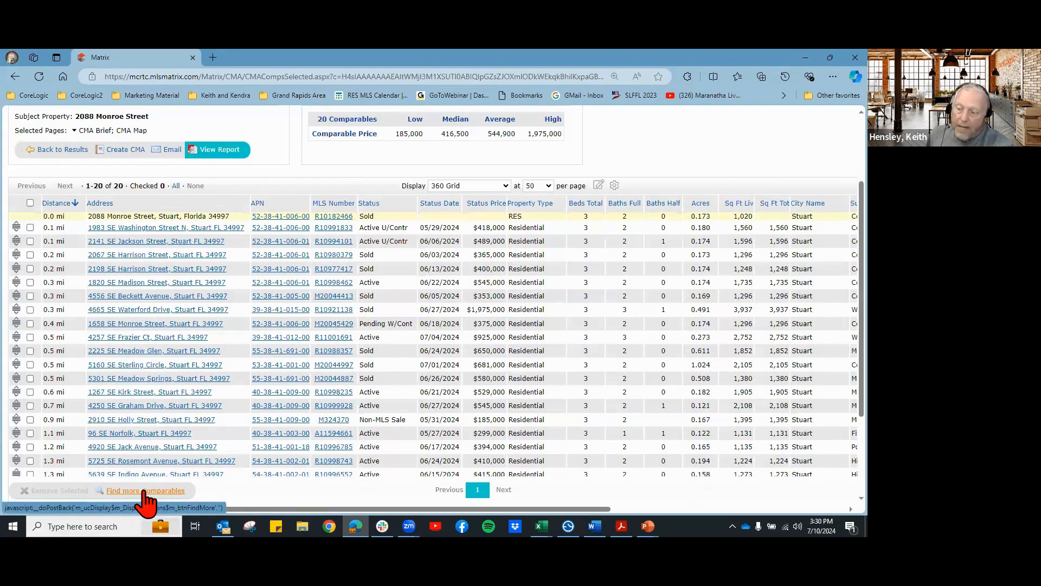
click(148, 491)
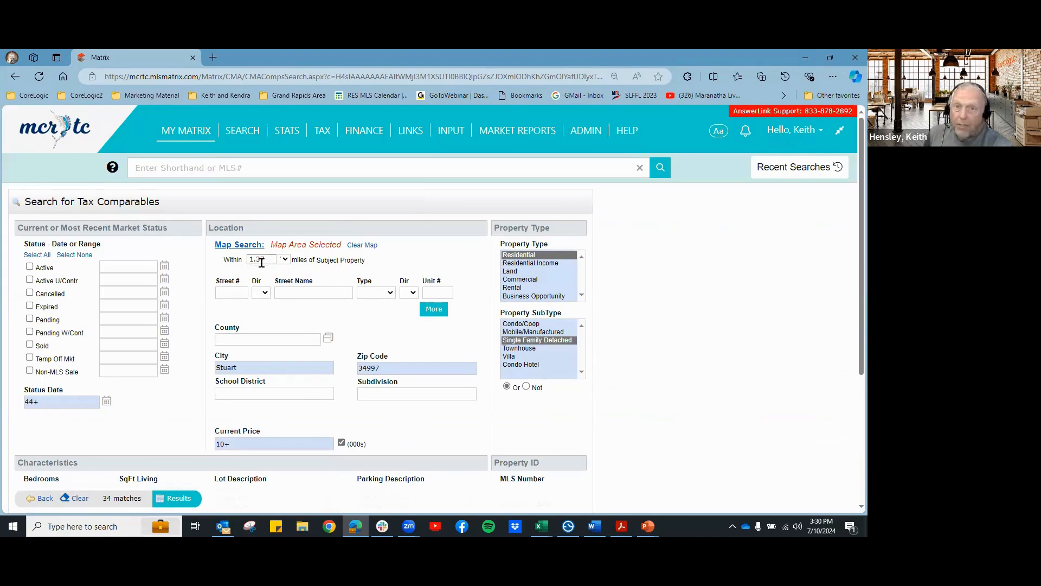
scroll(429, 390, down, 1)
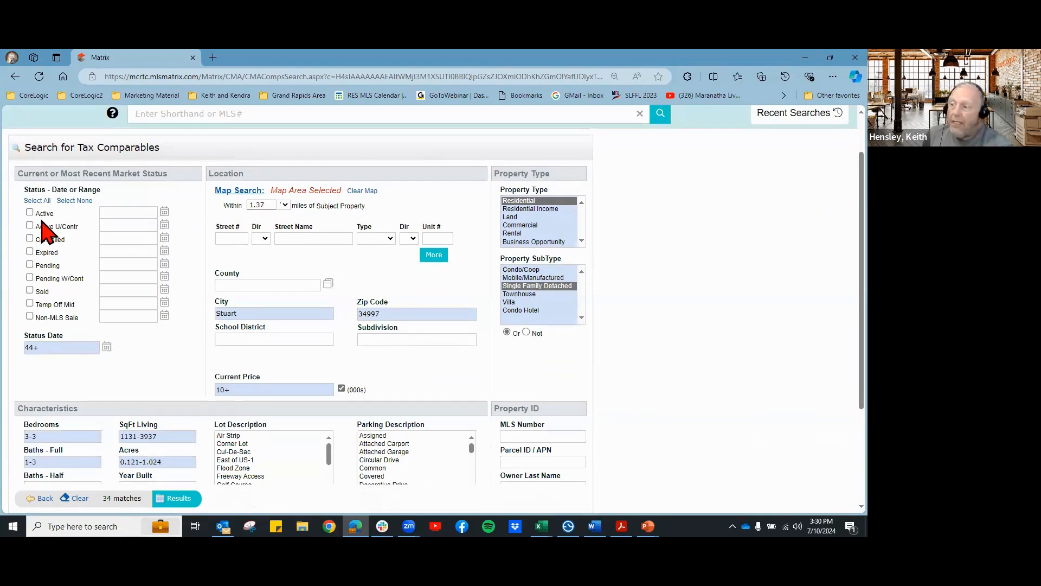
click(30, 316)
click(29, 290)
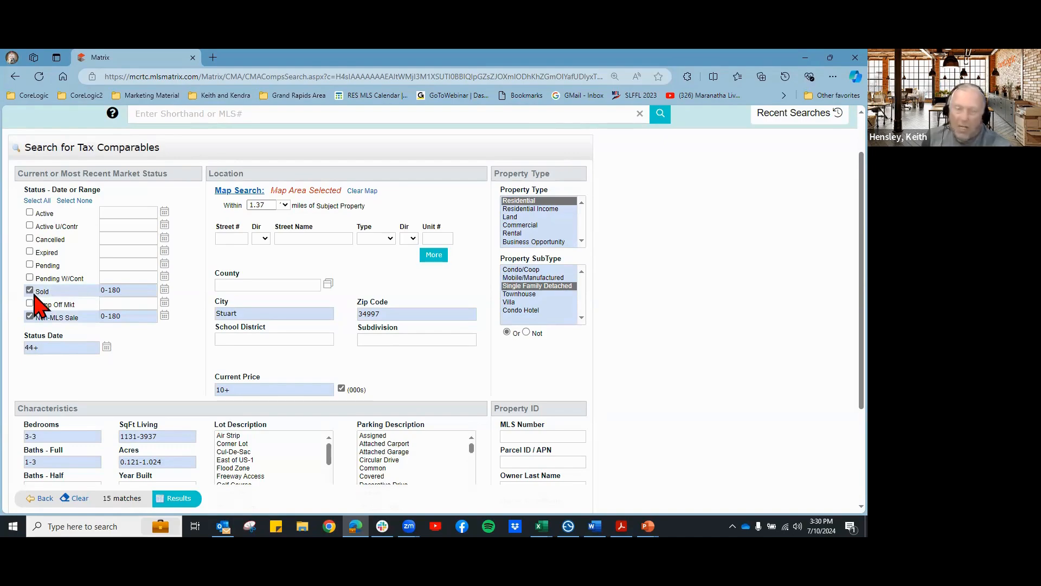
click(29, 316)
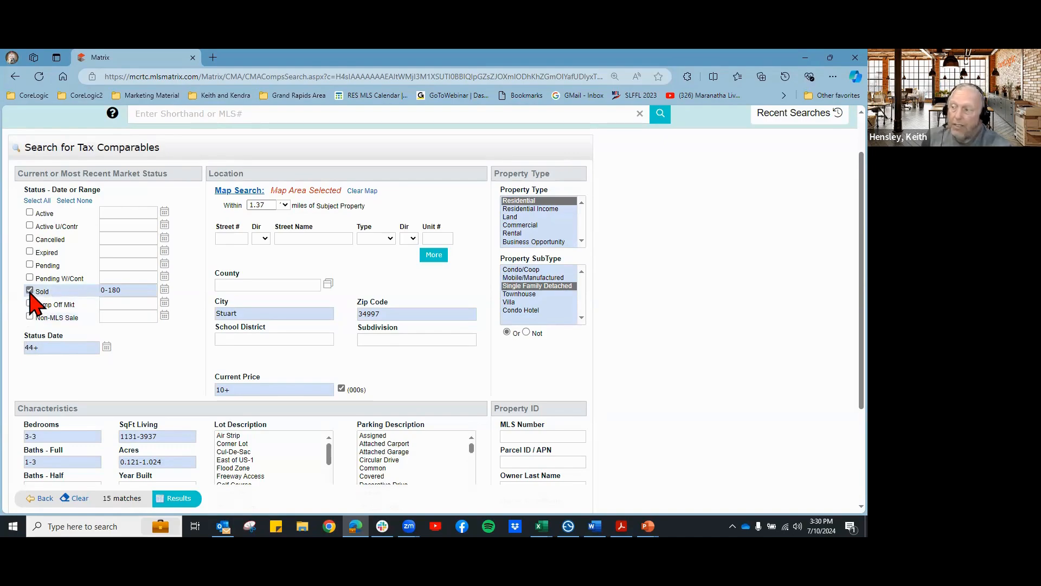
click(30, 290)
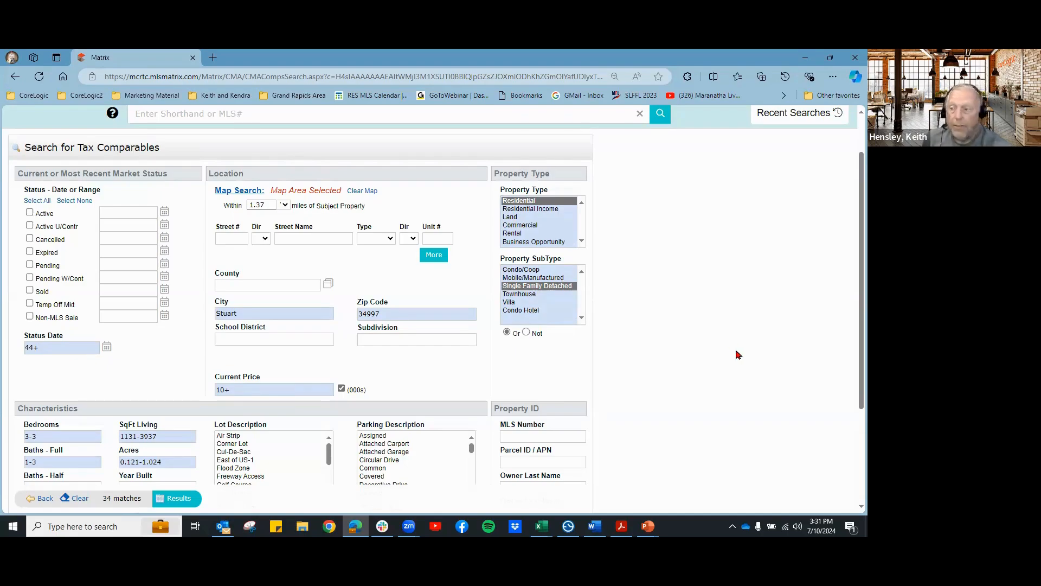
scroll(728, 345, down, 2)
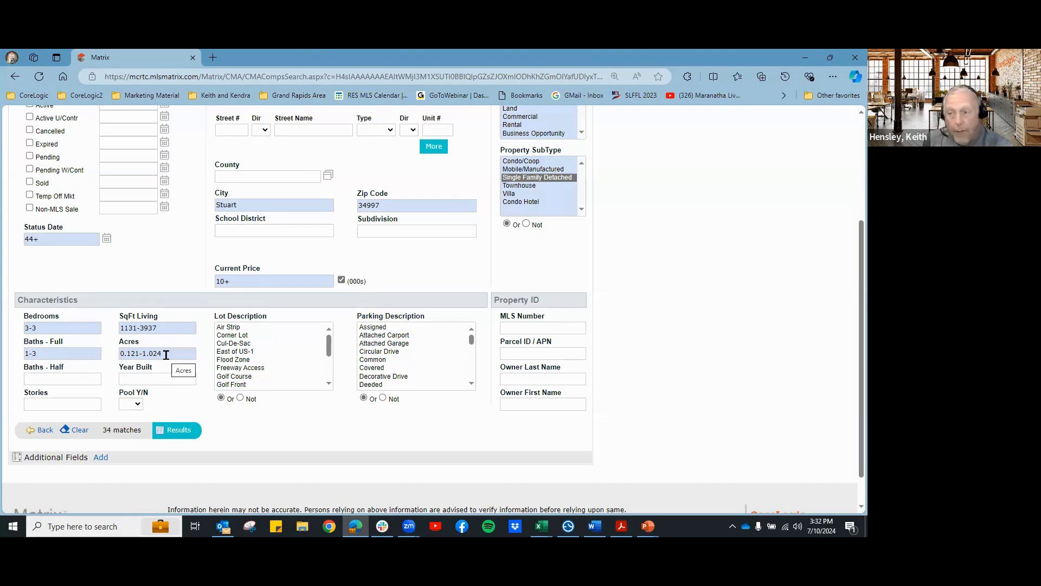
scroll(622, 392, up, 3)
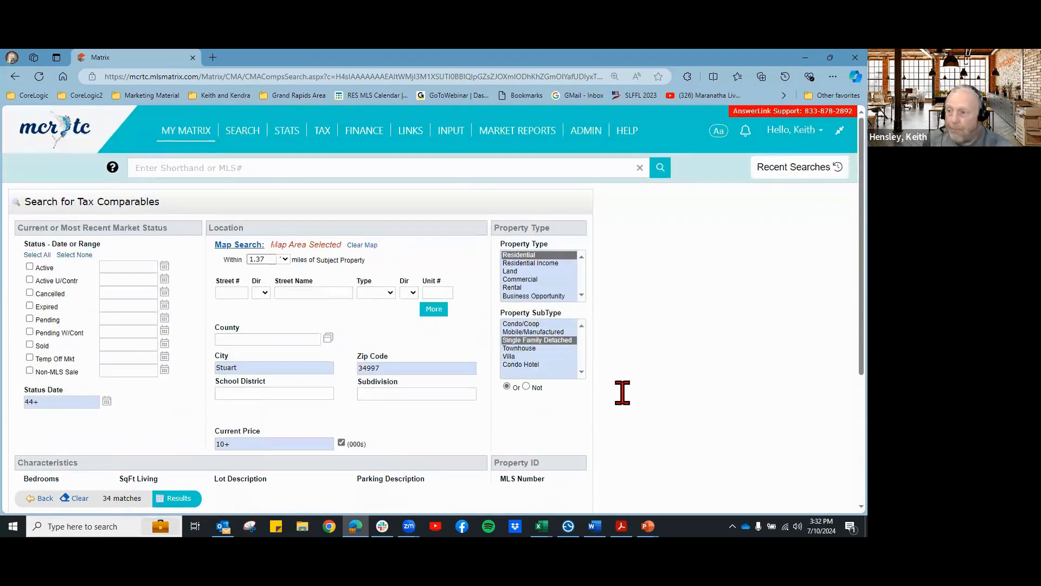
scroll(373, 352, down, 1)
scroll(374, 351, down, 1)
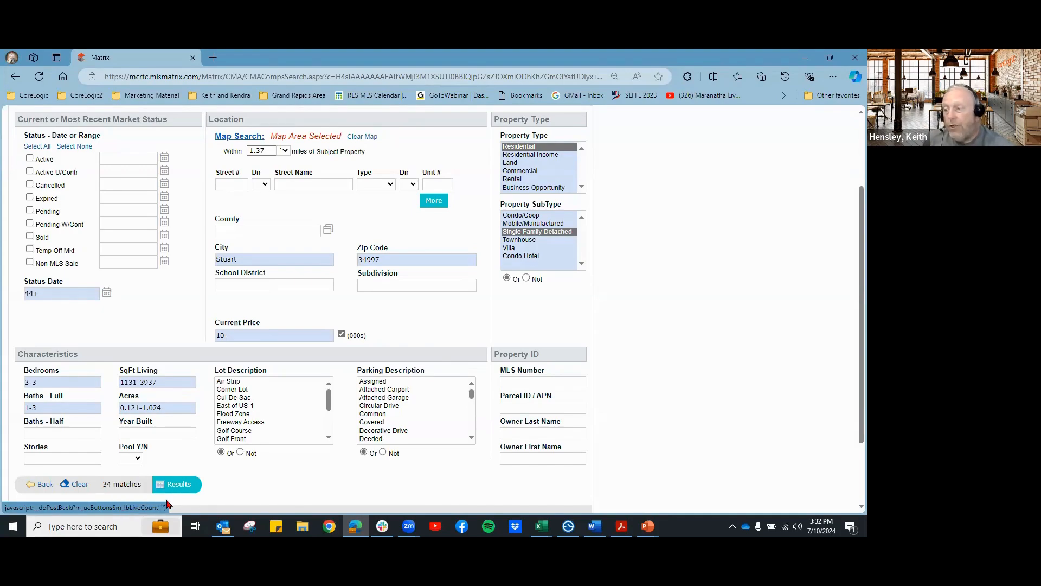
click(181, 486)
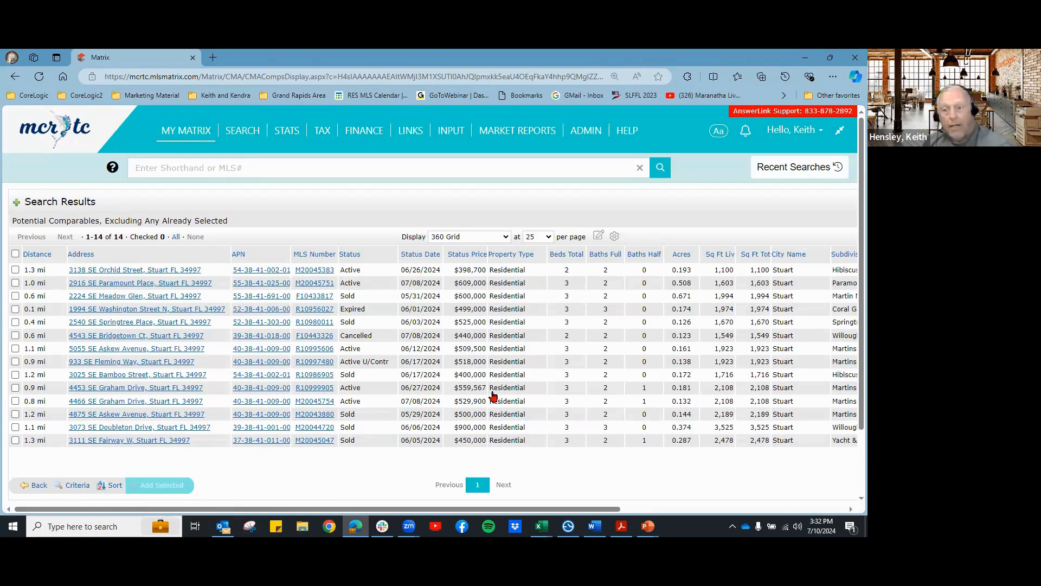
click(37, 485)
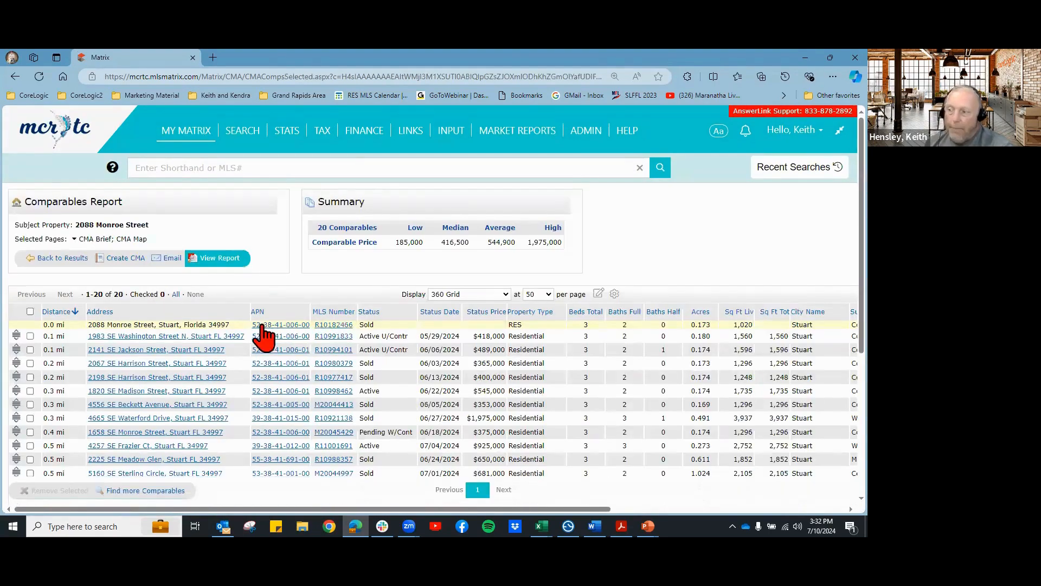
scroll(169, 299, down, 1)
scroll(217, 310, down, 1)
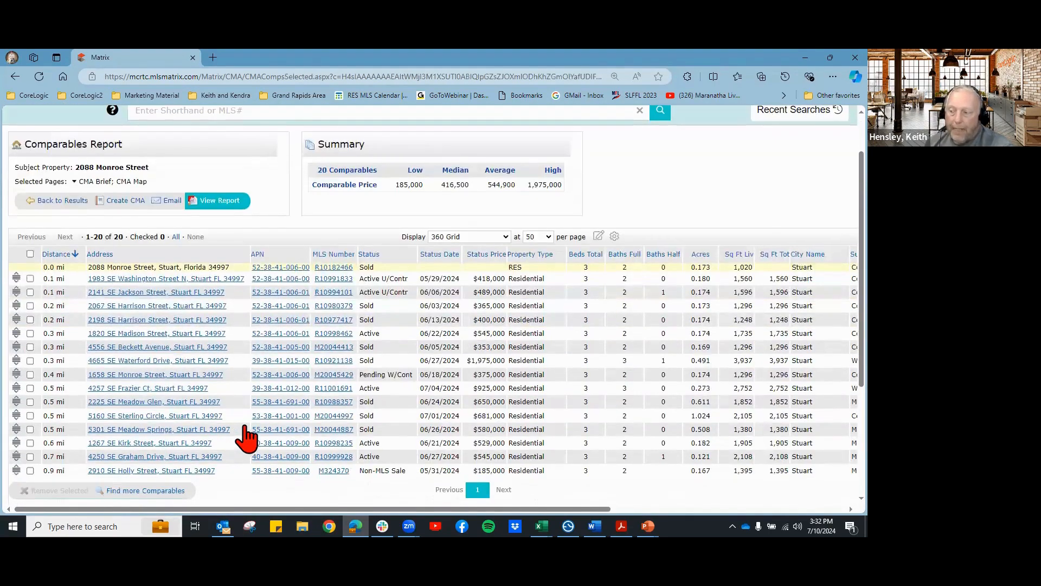
scroll(195, 466, down, 1)
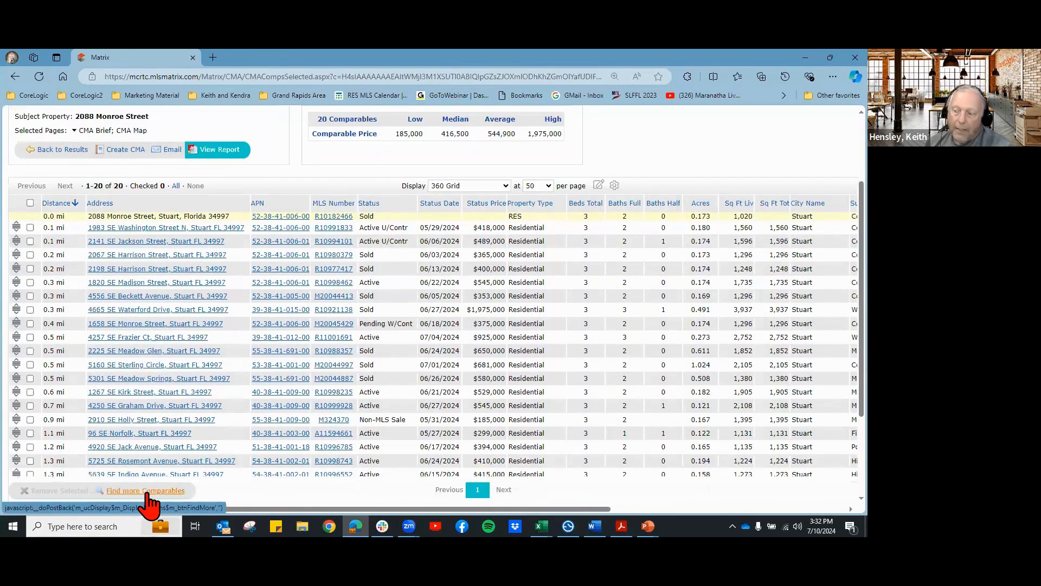
Step: Rerun the more-comparables search, list its 14 potential matches, then return to the report
click(146, 491)
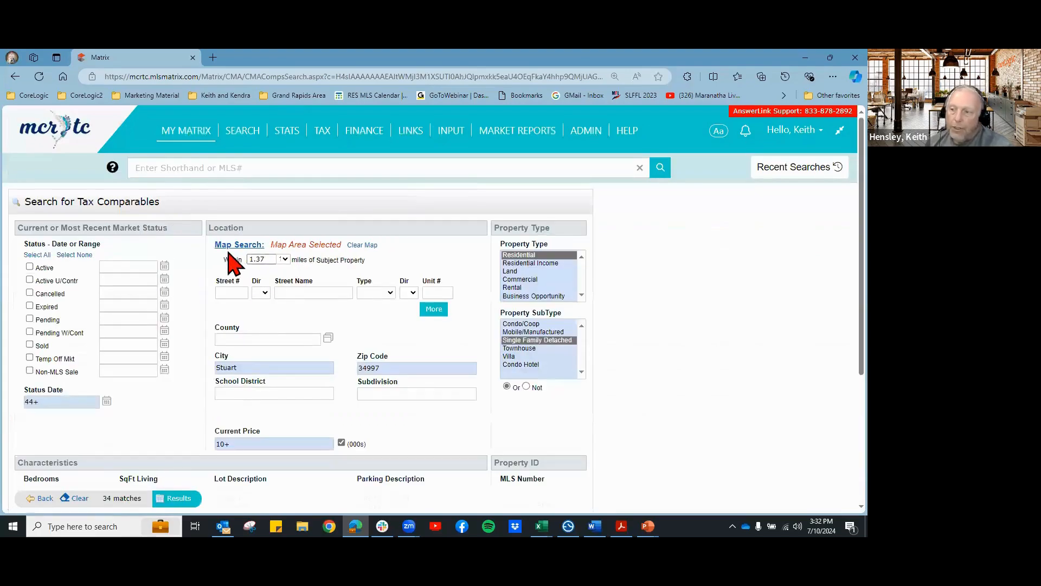
scroll(705, 418, down, 2)
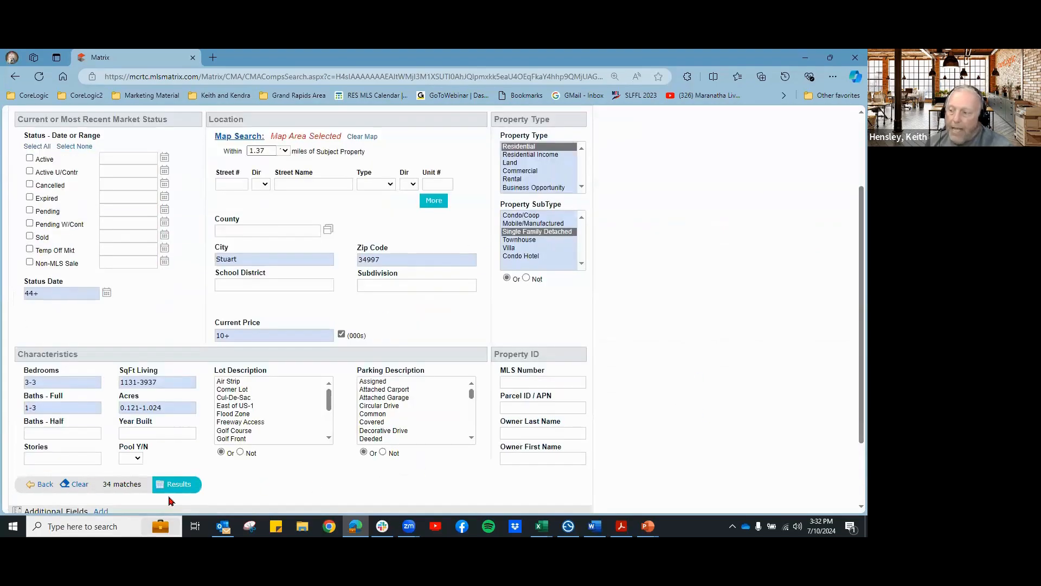
click(177, 485)
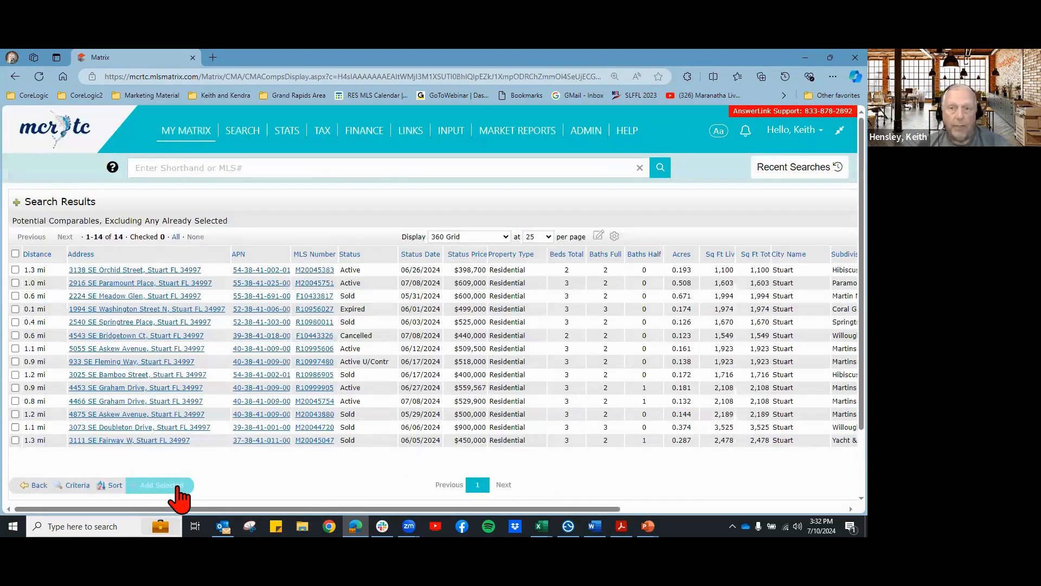
click(37, 486)
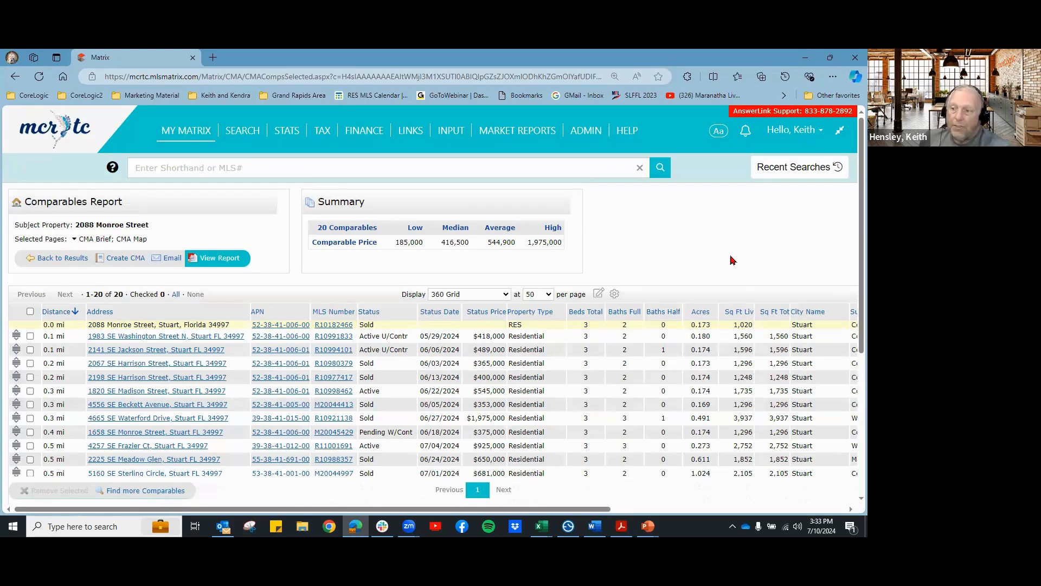
scroll(731, 255, down, 1)
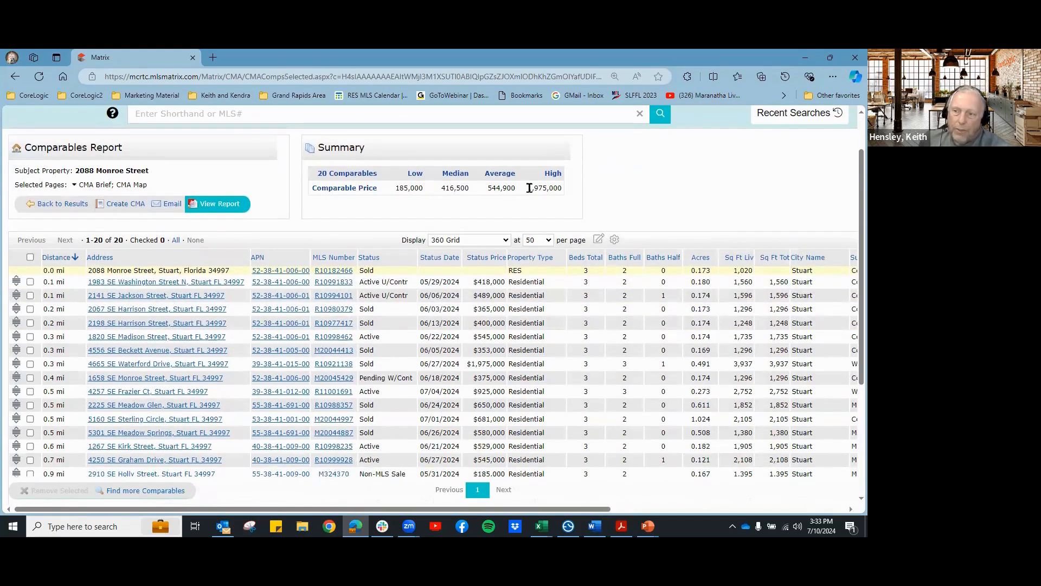
drag(529, 188, 553, 189)
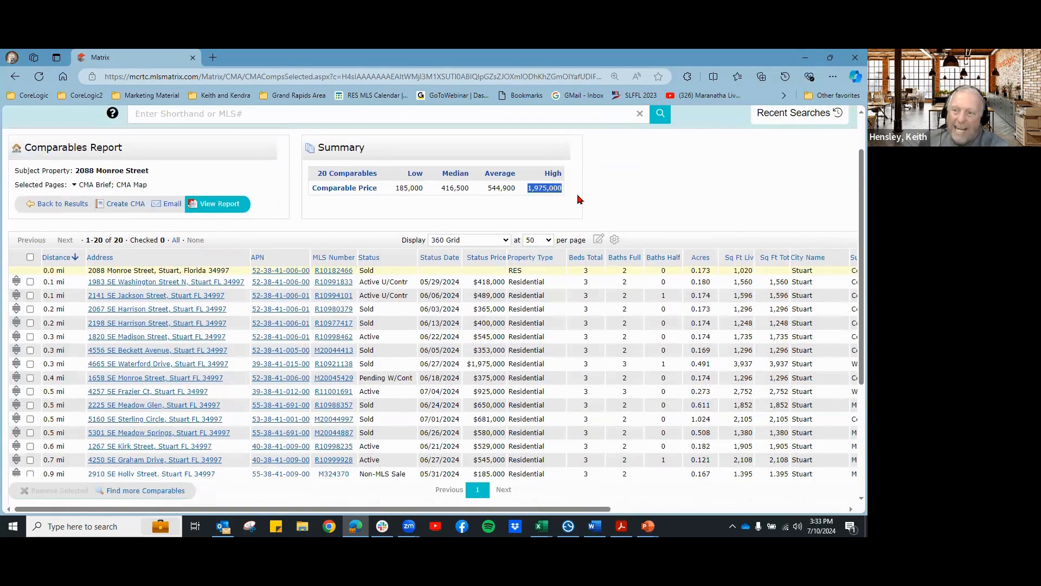
click(579, 227)
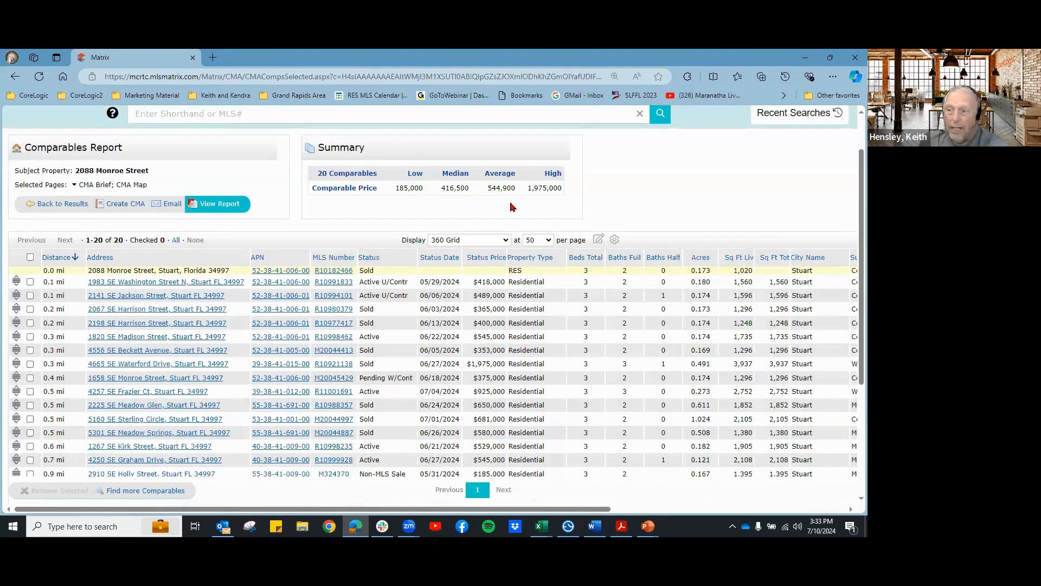
scroll(717, 194, down, 1)
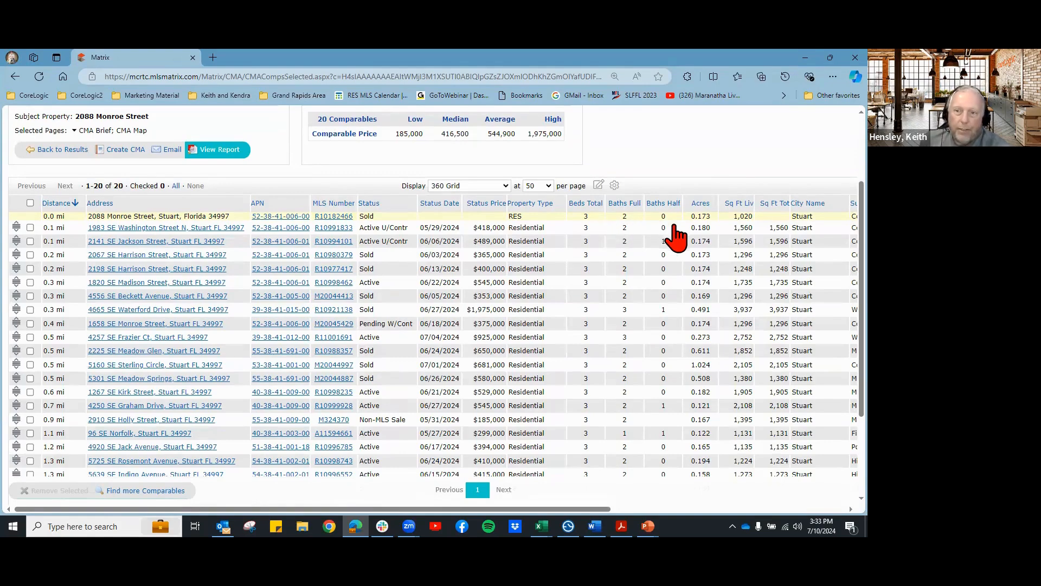
Step: Sort the comparables by living square footage, 1,131 up to 3,937, and review the order
click(743, 207)
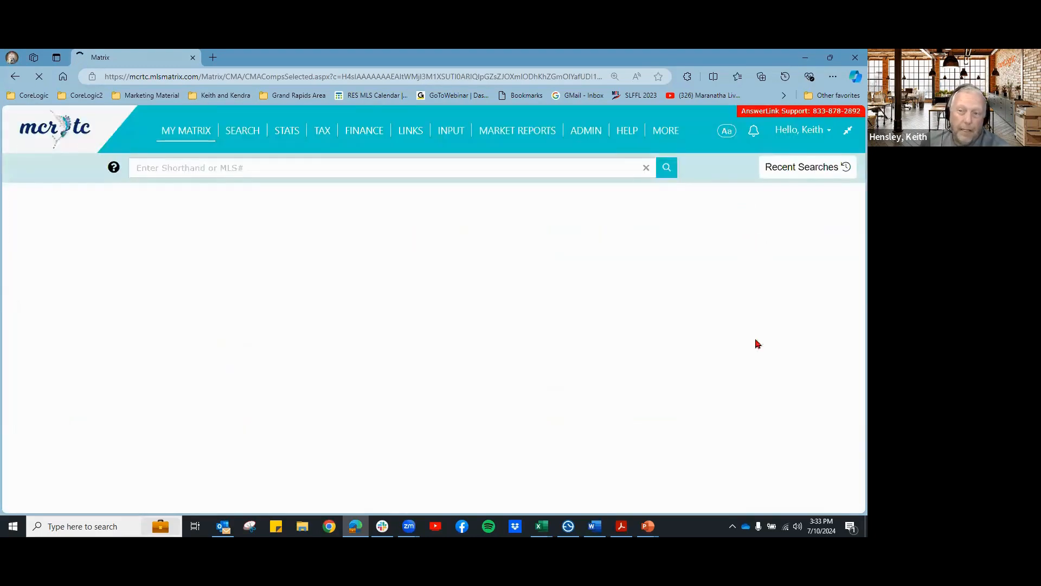
scroll(762, 354, down, 1)
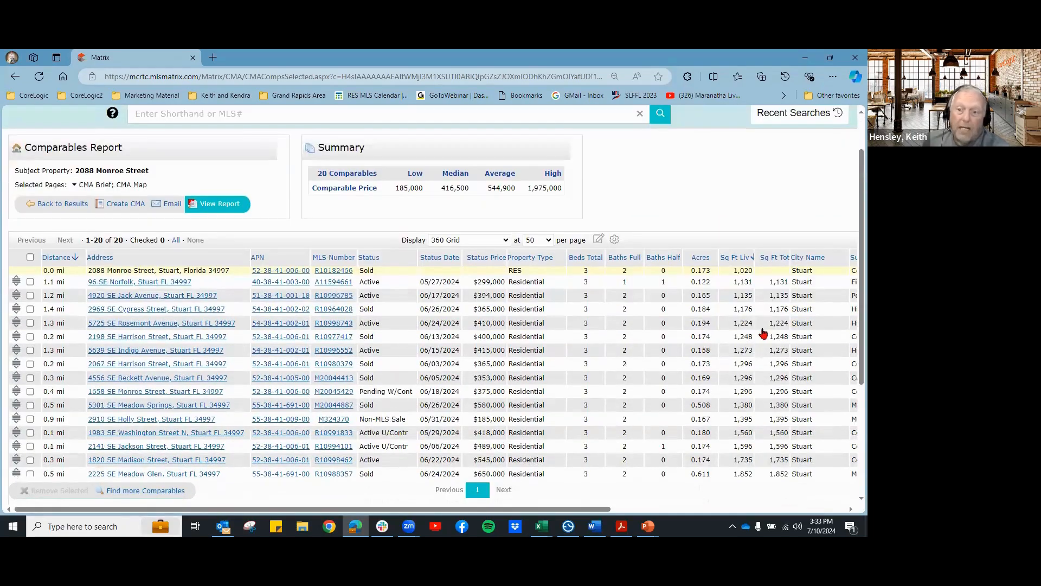
scroll(761, 356, down, 3)
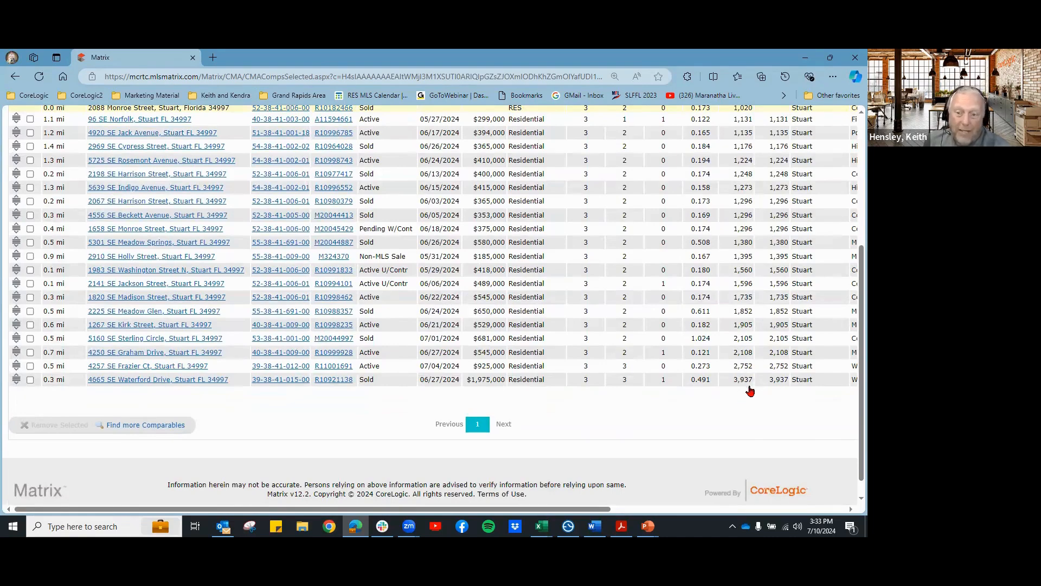
scroll(750, 390, up, 2)
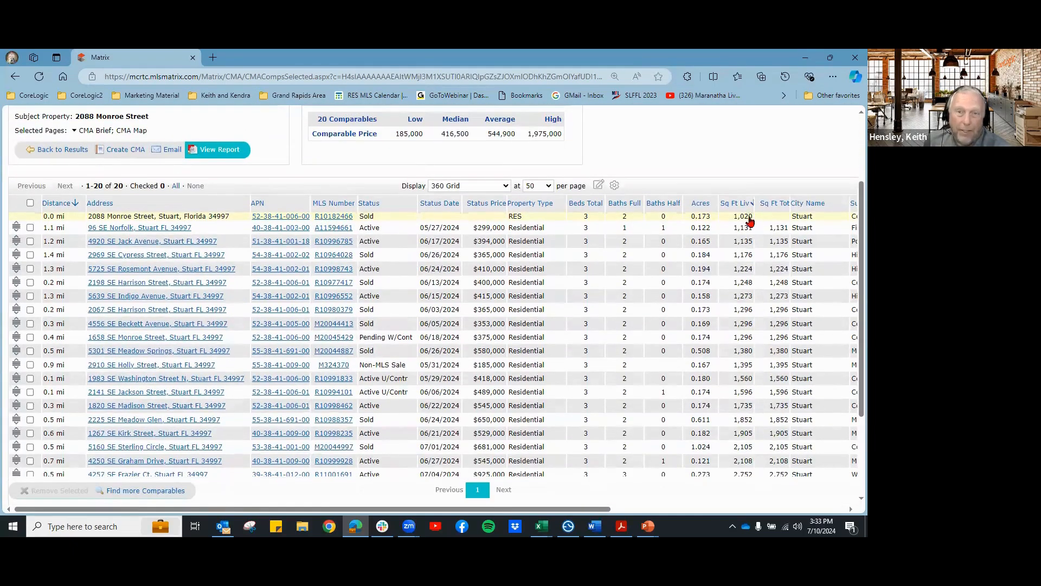
scroll(733, 347, down, 2)
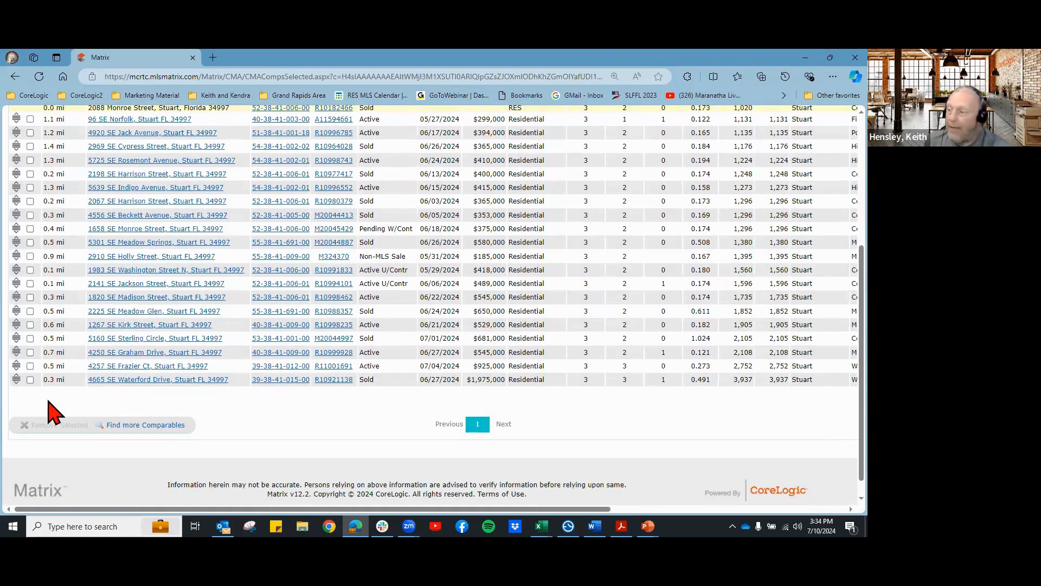
Step: Check the Waterford Drive, Frazier Ct and Coral Lakes comparables for removal
click(30, 380)
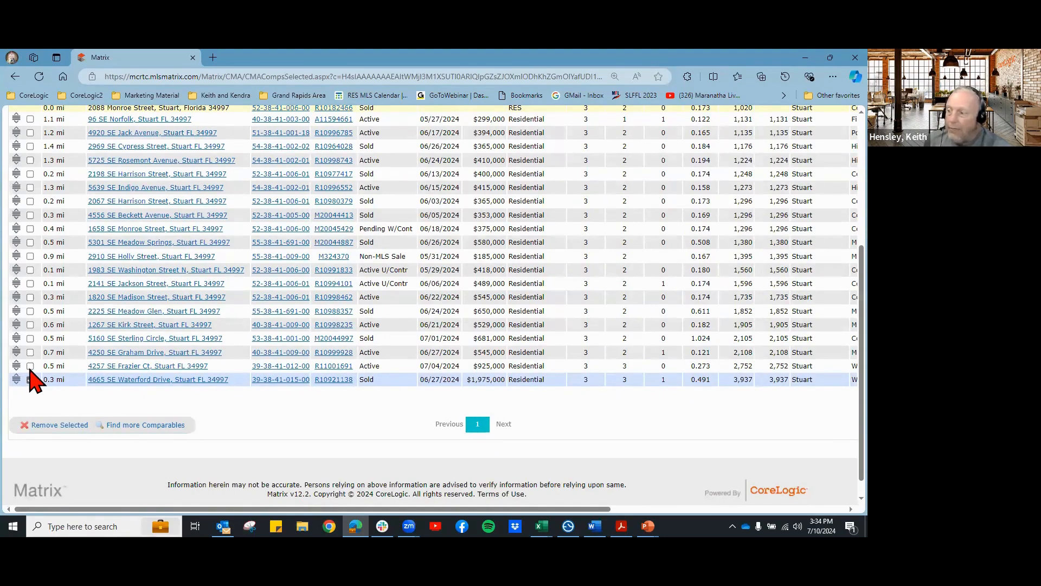
click(31, 365)
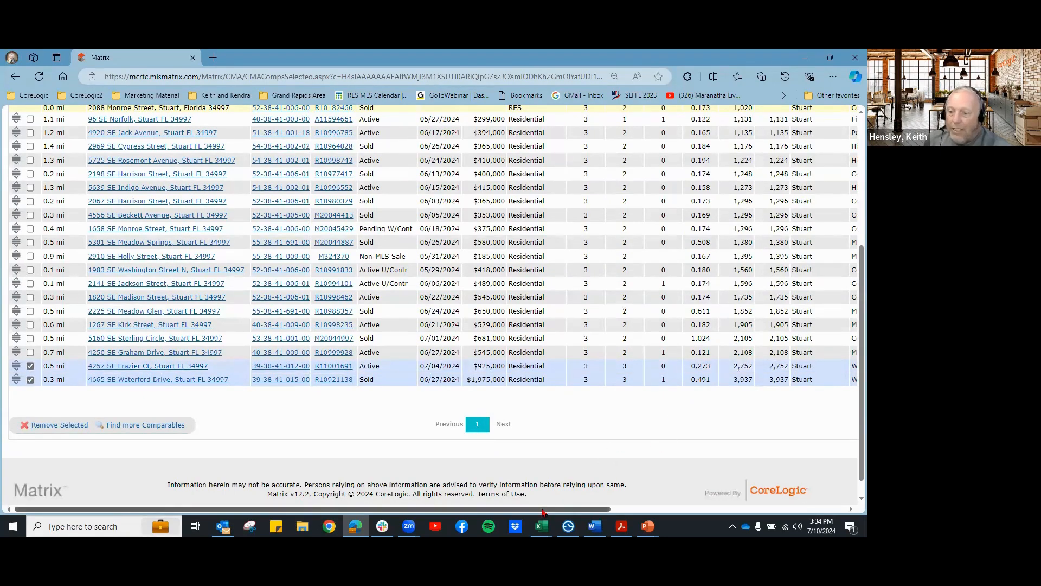
drag(542, 513, 692, 512)
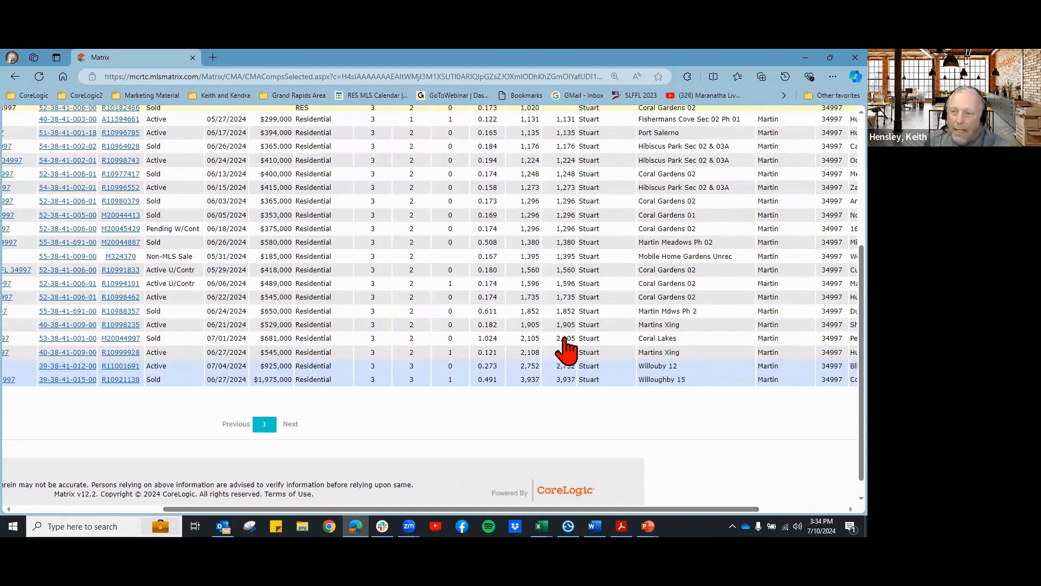
click(519, 341)
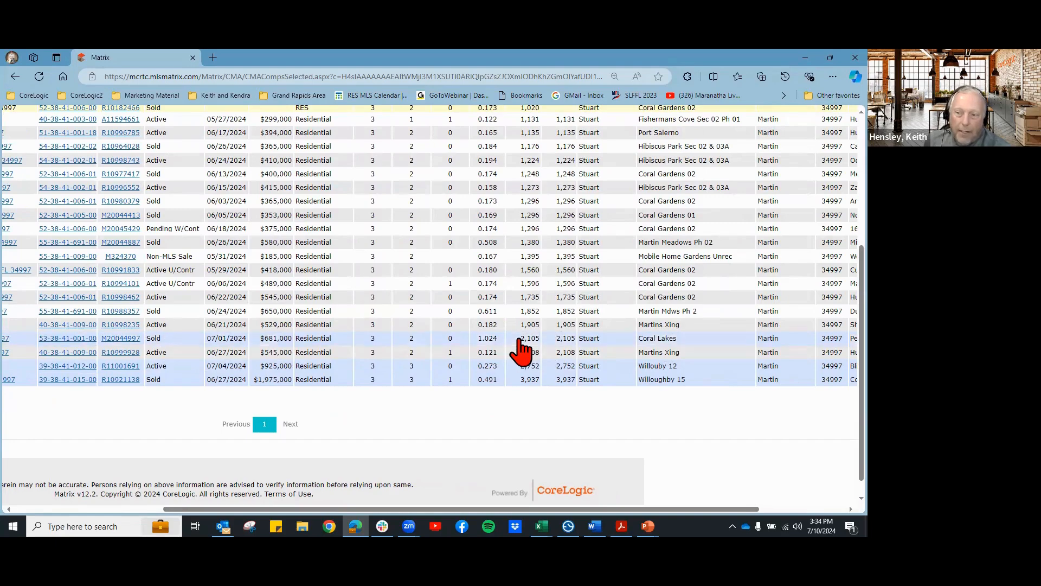
click(525, 338)
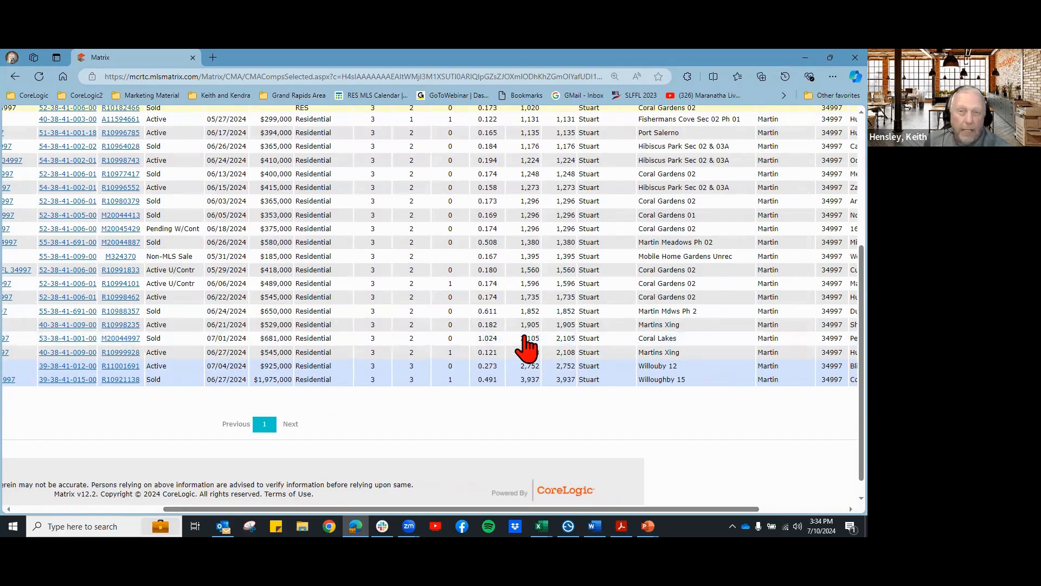
click(524, 339)
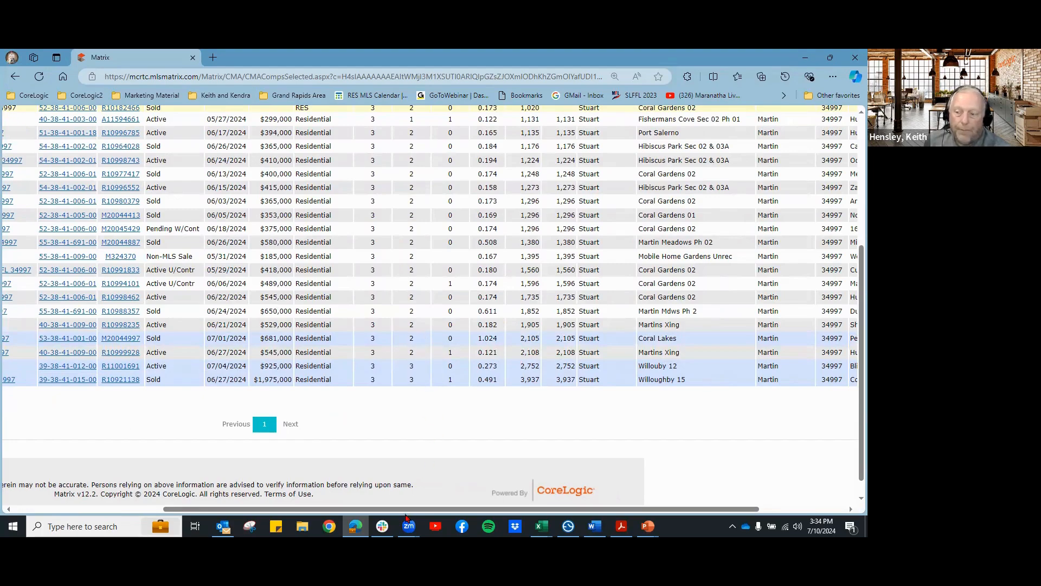
drag(360, 509, 307, 508)
scroll(21, 360, left, 3)
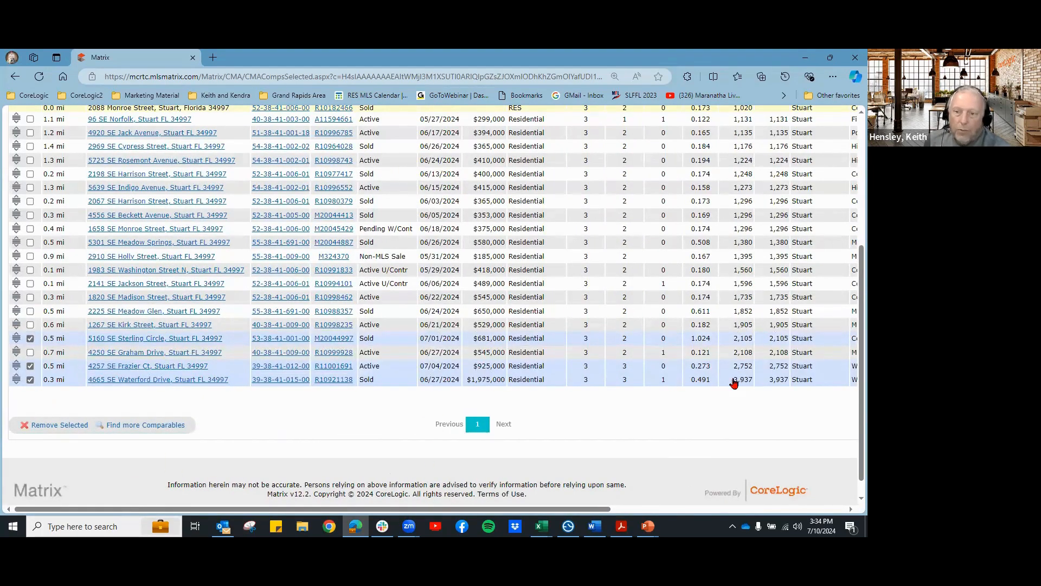
Step: Also check Graham, Kirk, Meadow Glen, Madison, Jackson and Washington N, then remove all nine
click(741, 358)
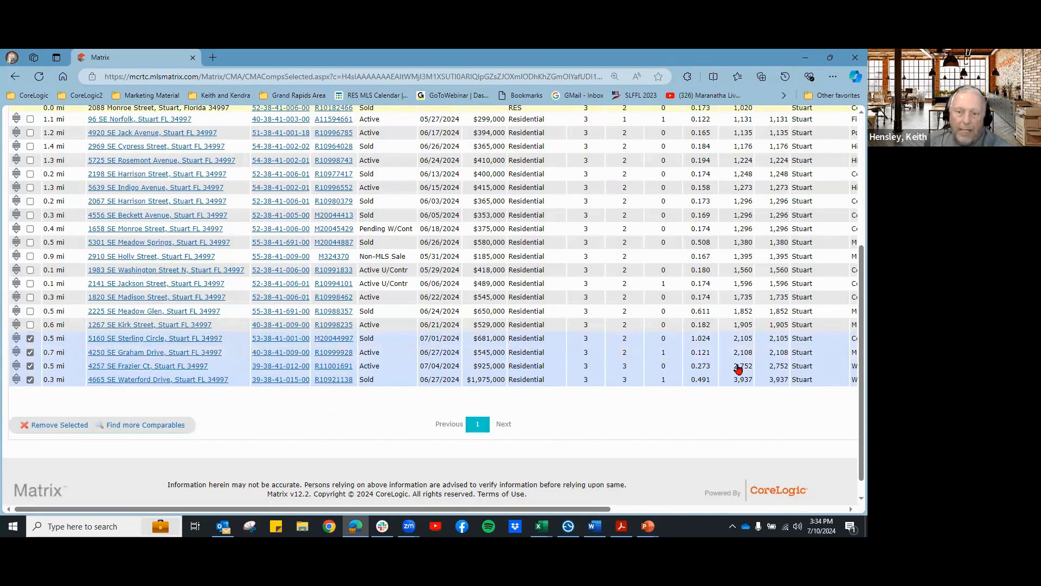
click(746, 324)
click(745, 312)
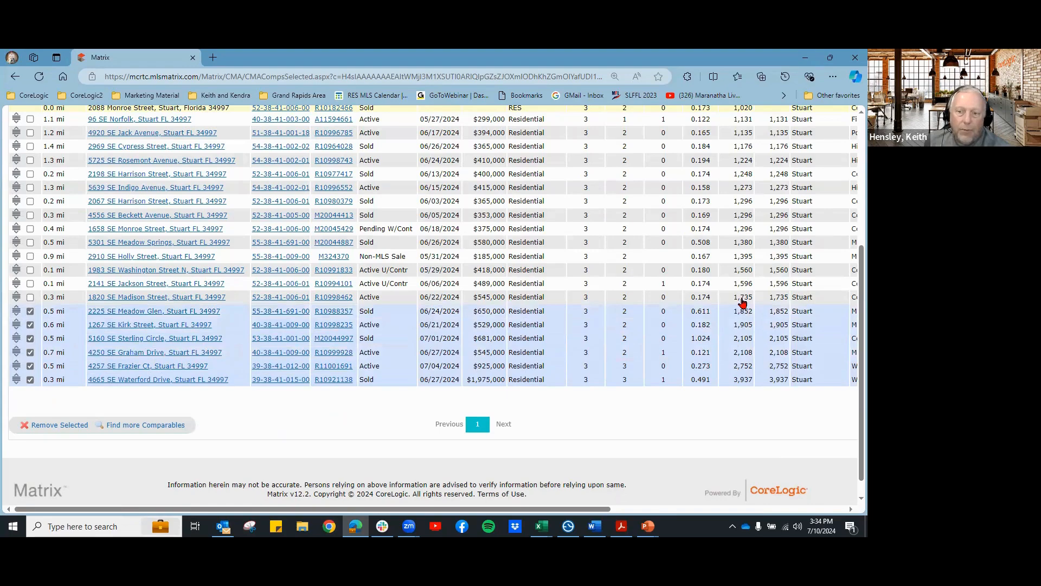
click(742, 299)
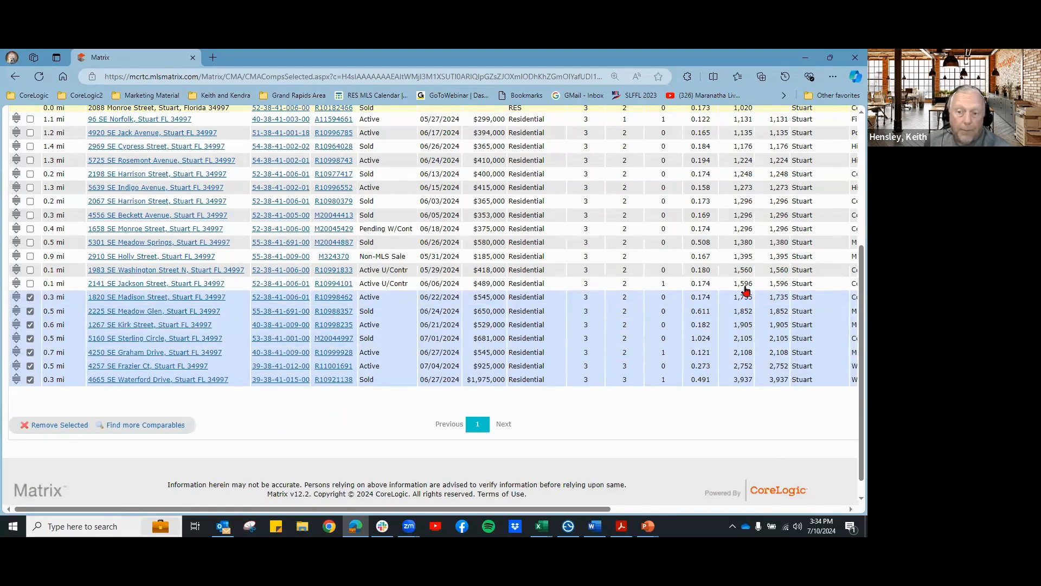
click(743, 284)
click(746, 270)
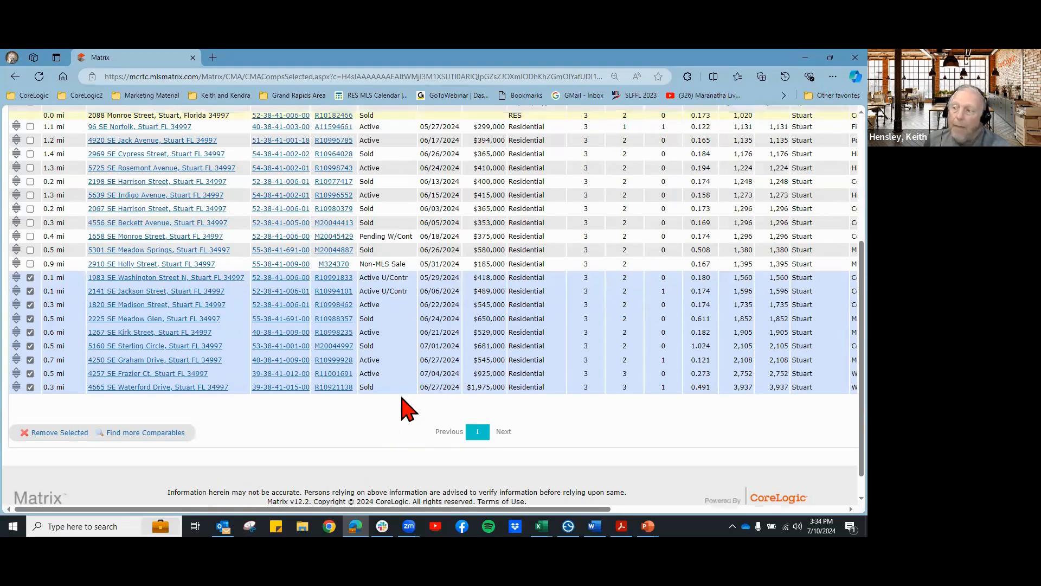
scroll(407, 404, up, 2)
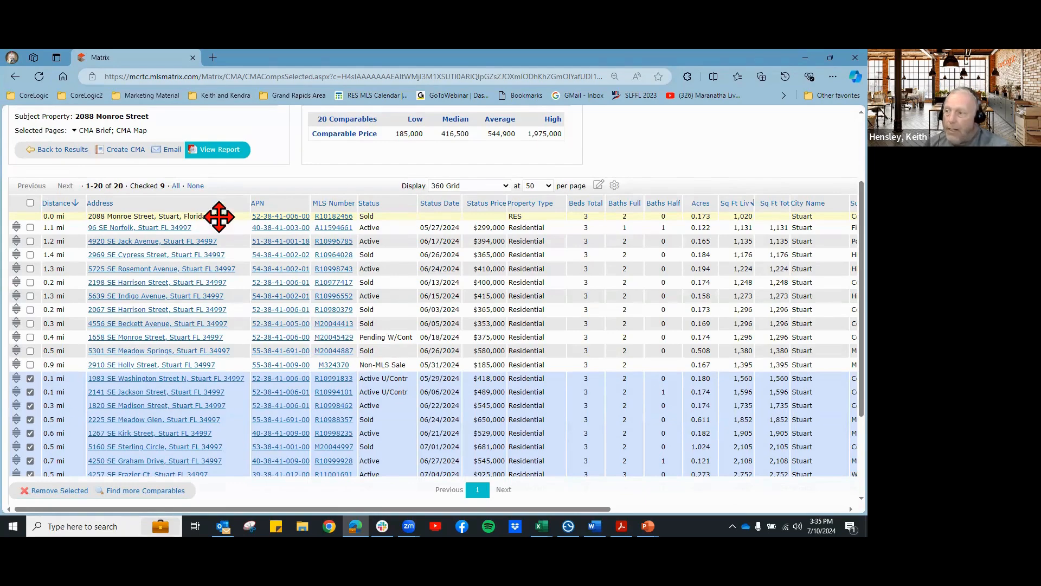
drag(165, 186, 156, 186)
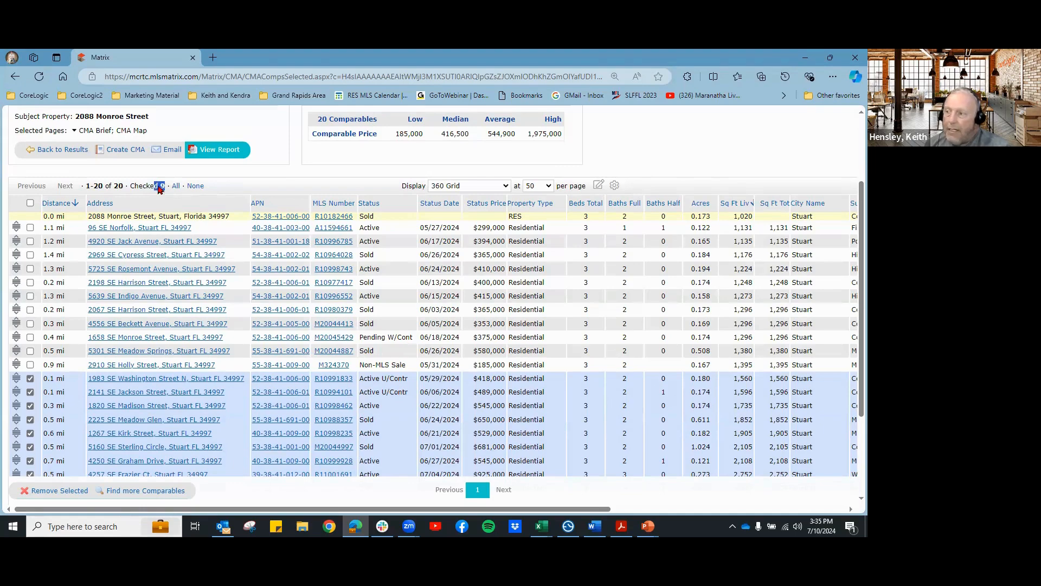
click(270, 181)
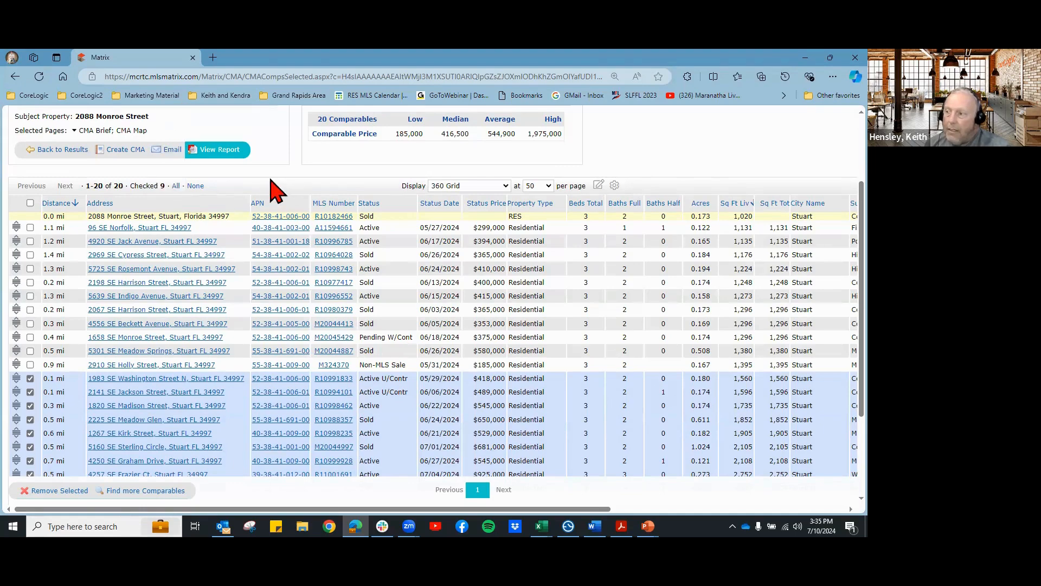
click(56, 491)
click(486, 137)
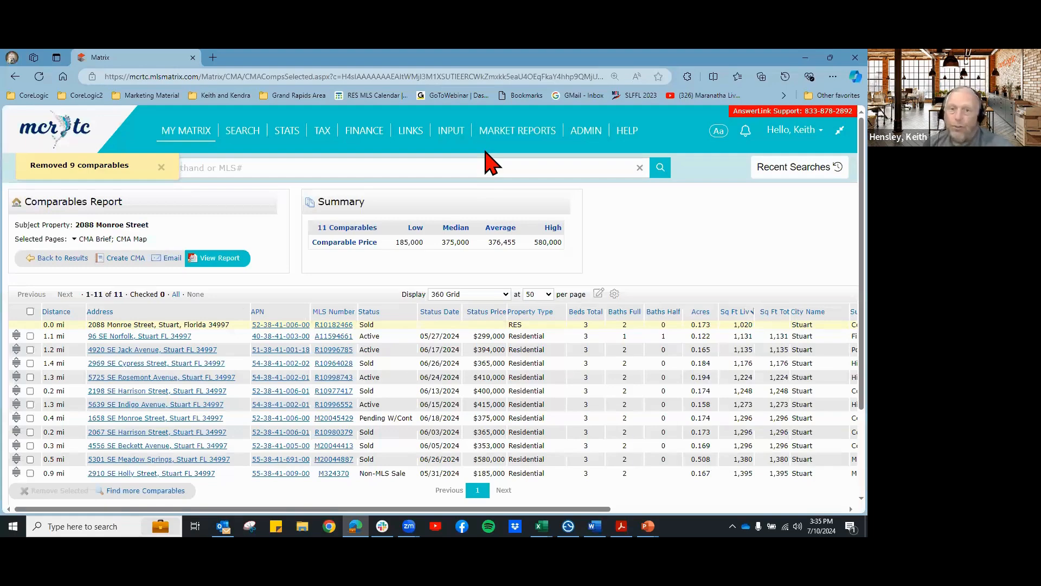
Step: Review the remaining 11 comparables, 1,131–1,395 sq ft, priced 185,000 to 580,000
scroll(719, 269, down, 1)
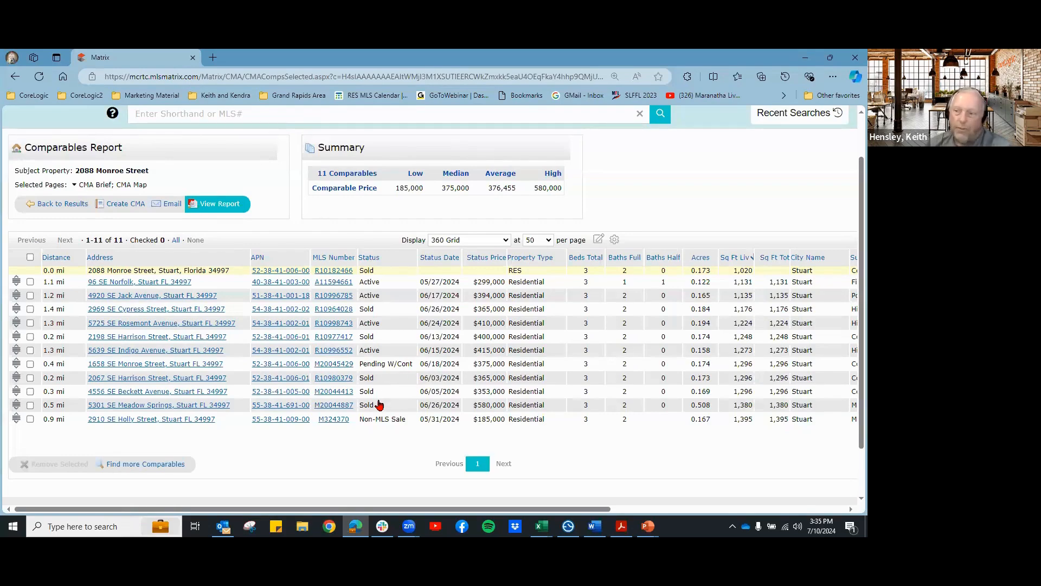
Step: Remove the Monroe Street, Rosemont Avenue, Jack Avenue and Norfolk comparables from the report
click(381, 363)
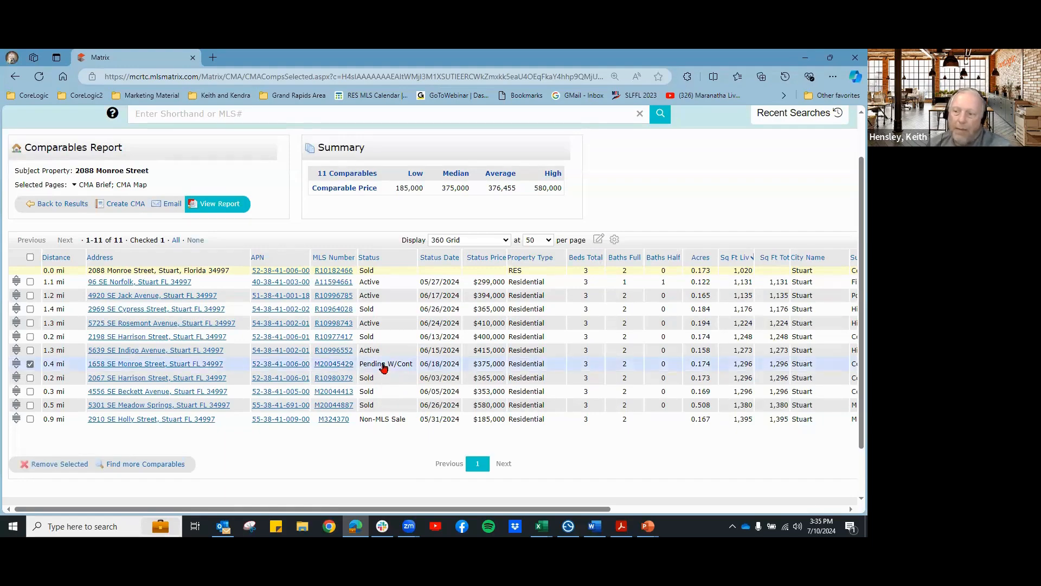
click(372, 324)
click(369, 295)
click(374, 282)
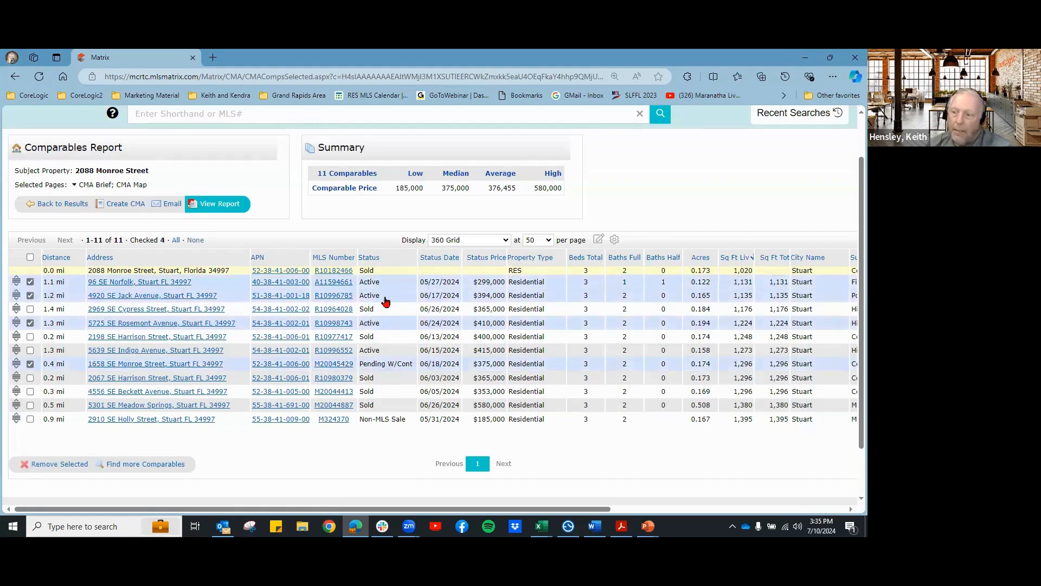
click(59, 464)
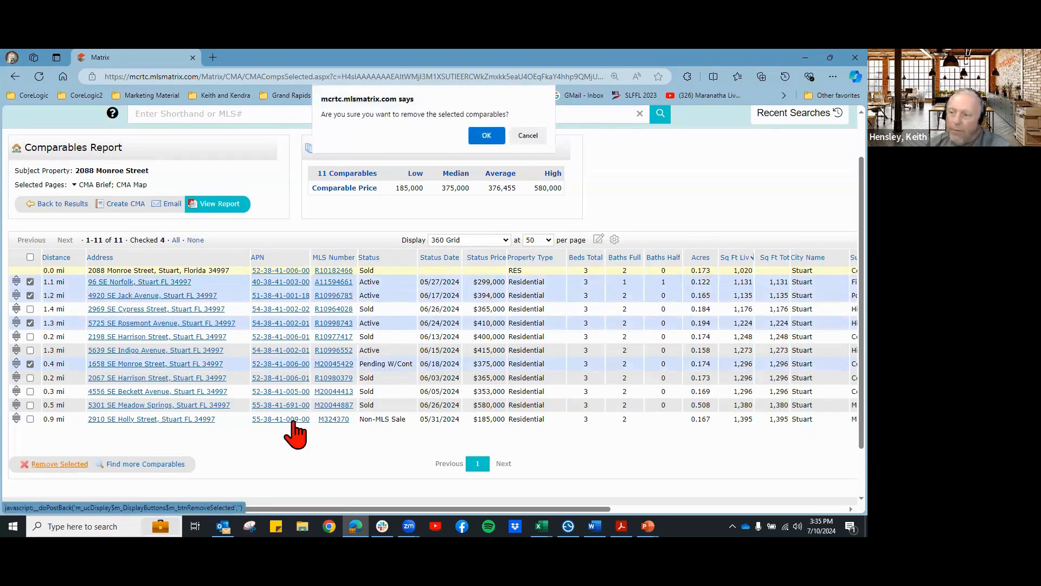
click(486, 138)
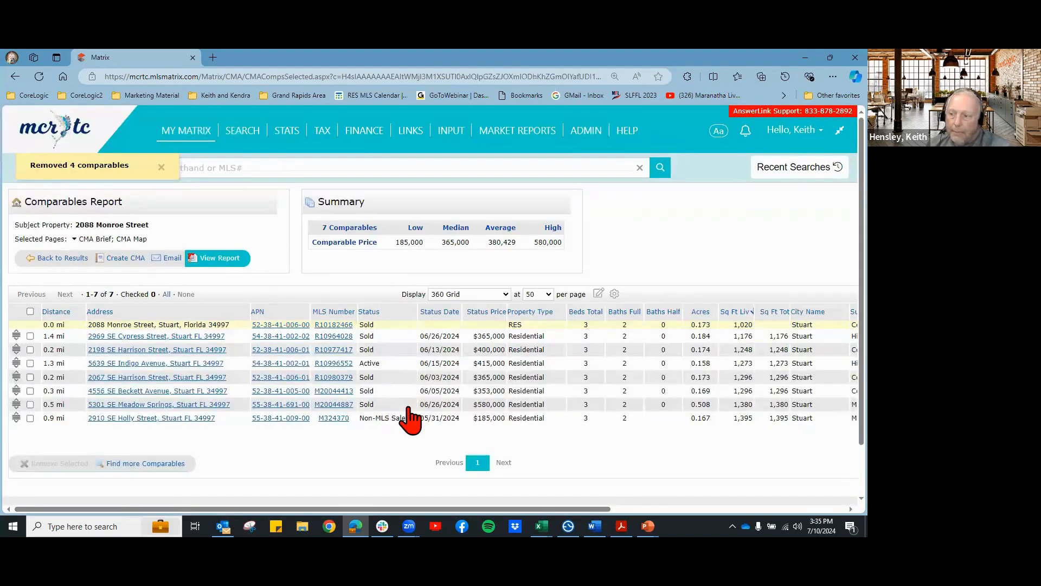
Step: Remove the Indigo Avenue comparable, leaving six comparables
click(377, 366)
click(57, 464)
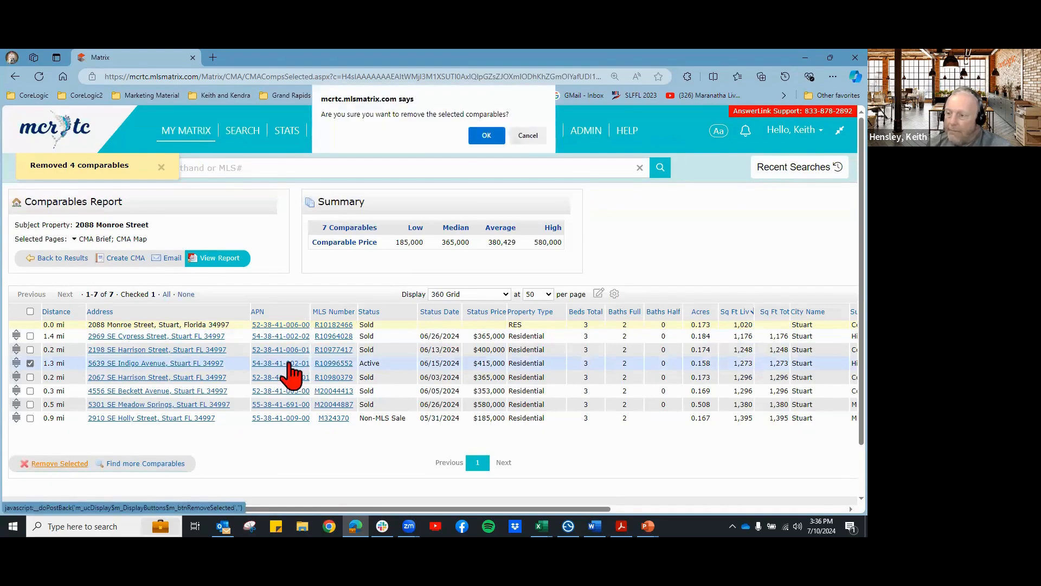
click(488, 142)
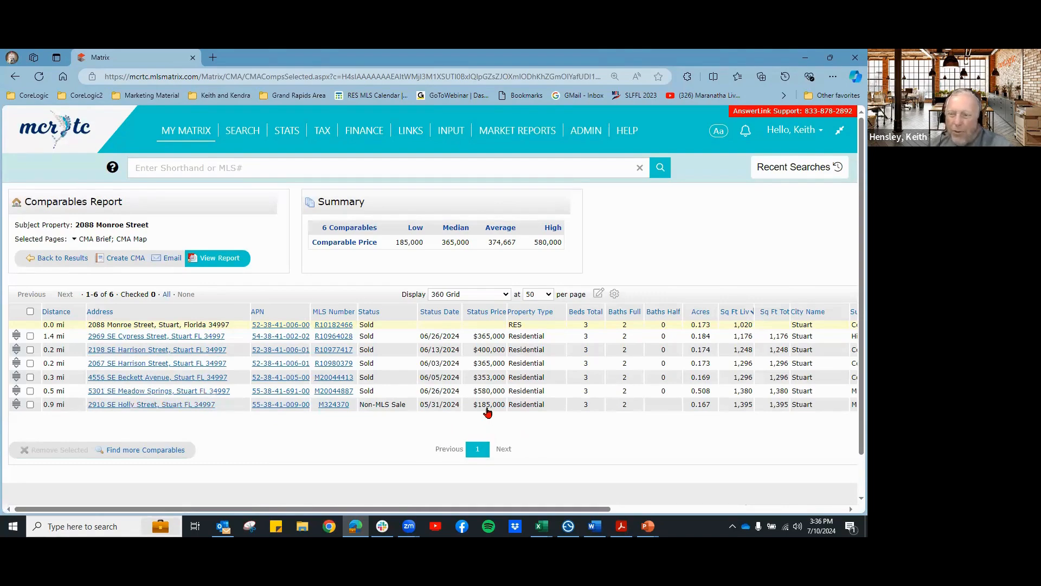
Step: Remove the Holly Street non-MLS comparable from the report
click(442, 409)
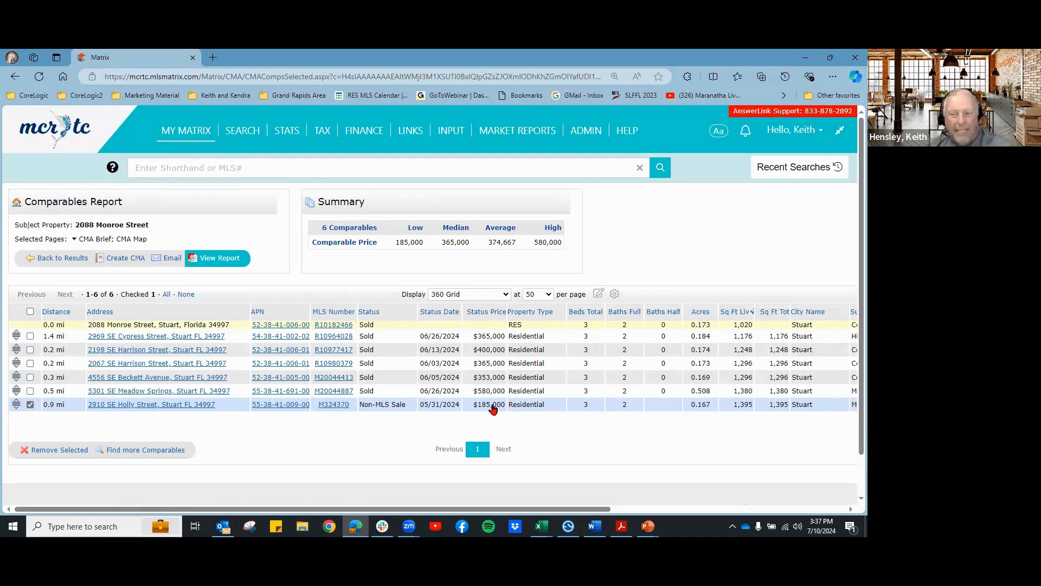
click(64, 453)
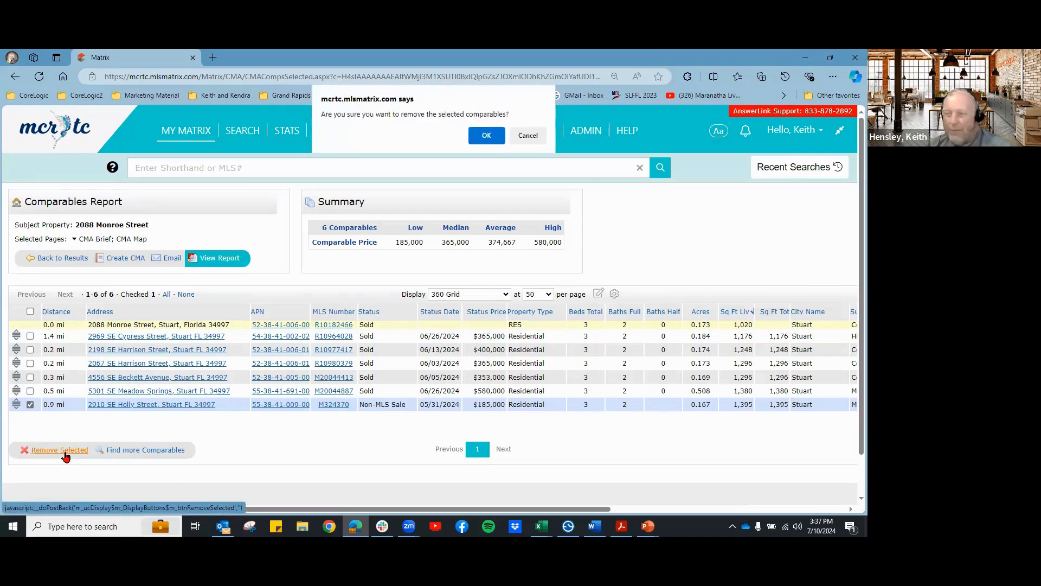
click(487, 137)
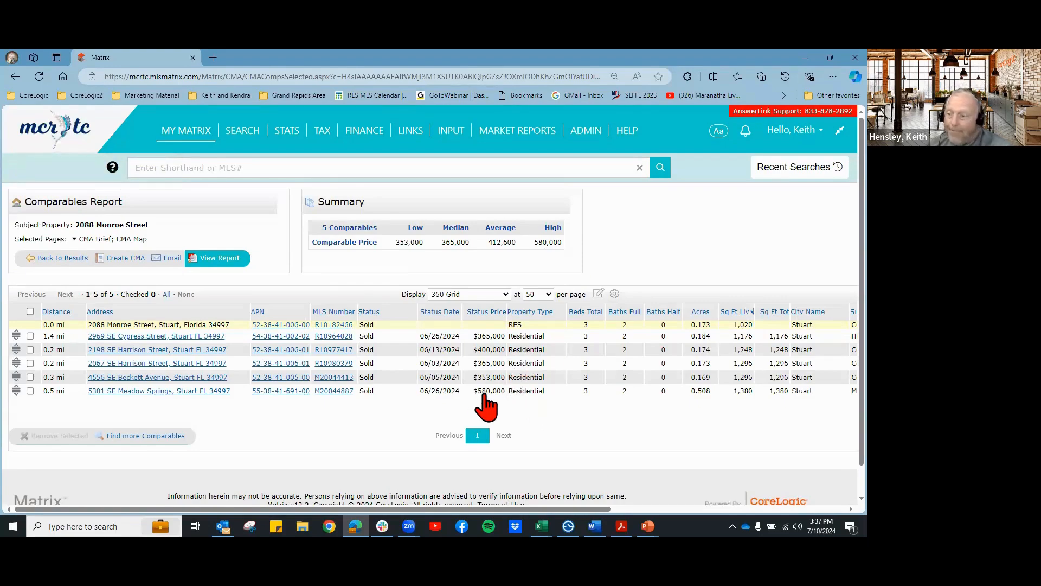
click(700, 394)
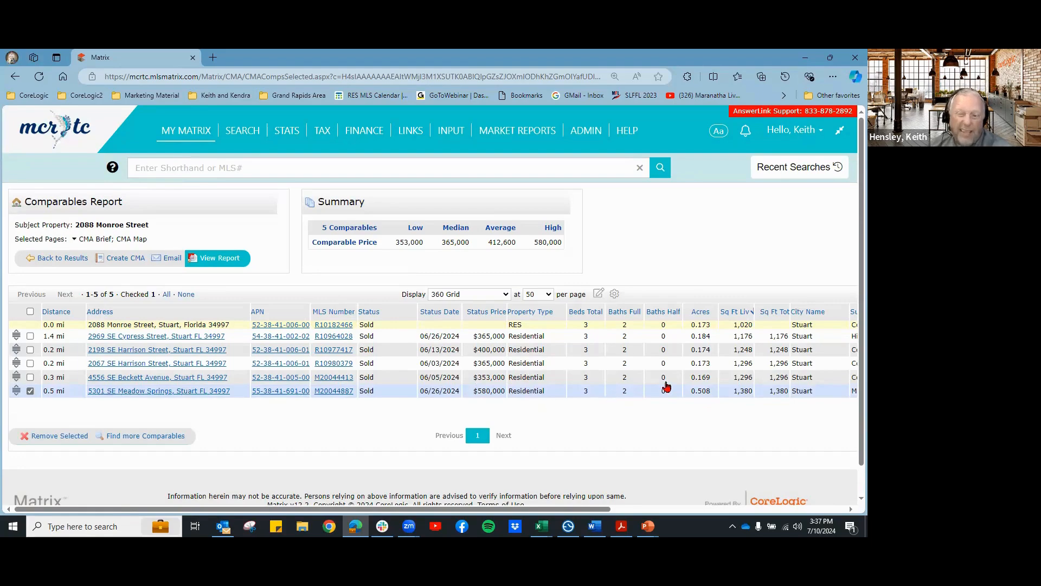
click(53, 441)
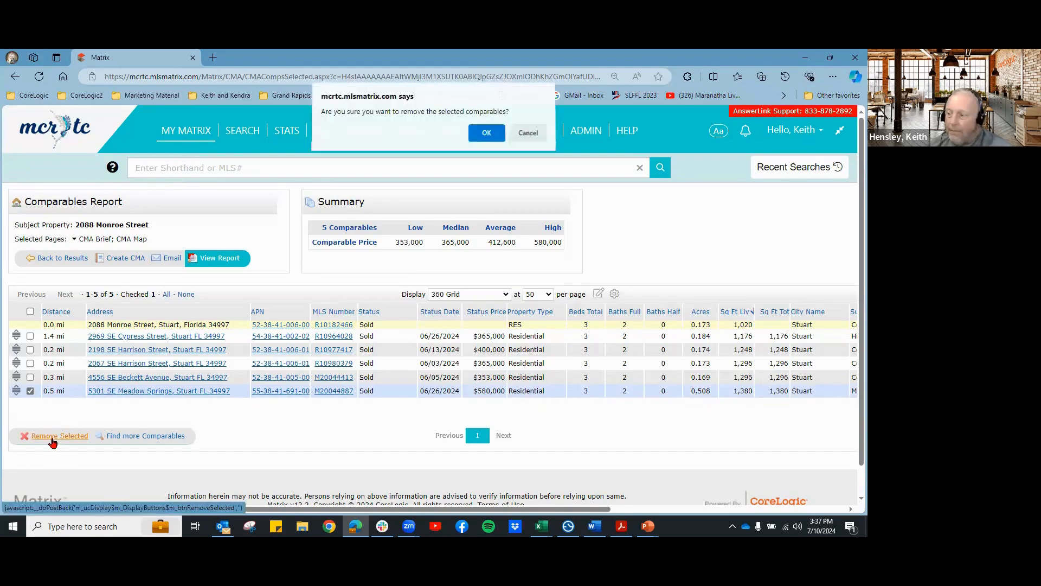
click(486, 138)
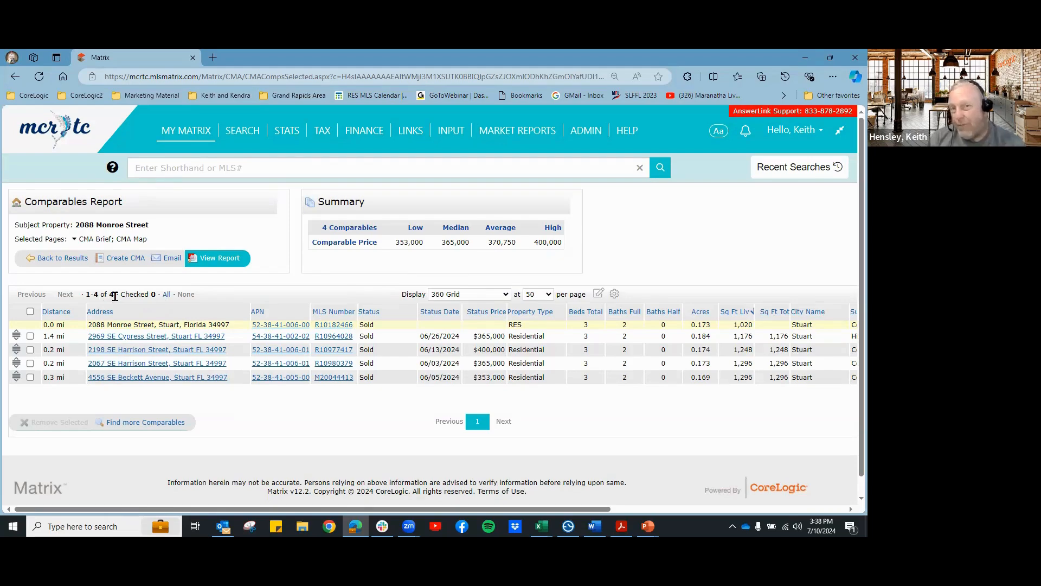
click(173, 423)
scroll(222, 484, down, 1)
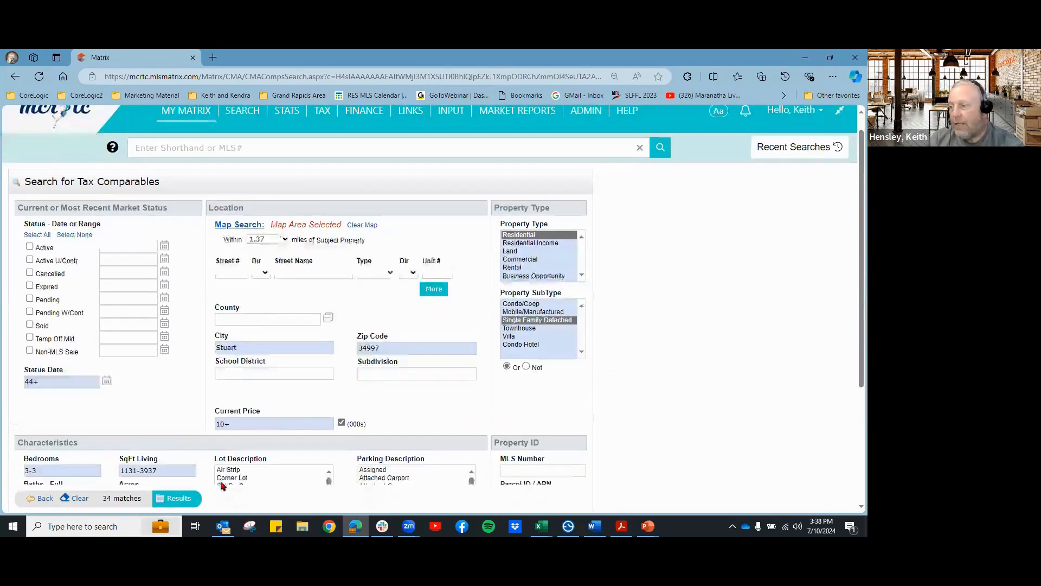
click(179, 498)
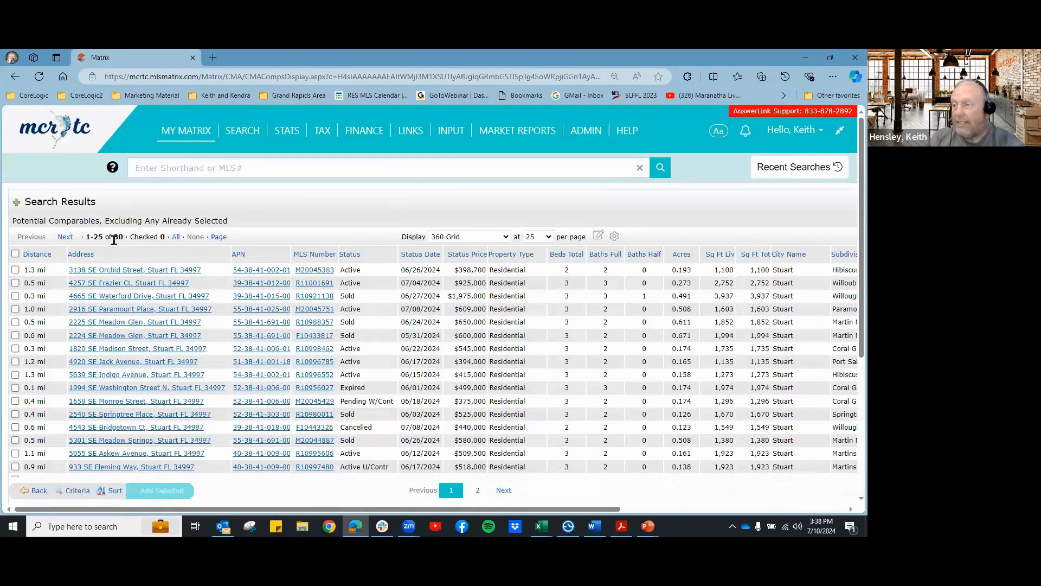
scroll(206, 401, down, 2)
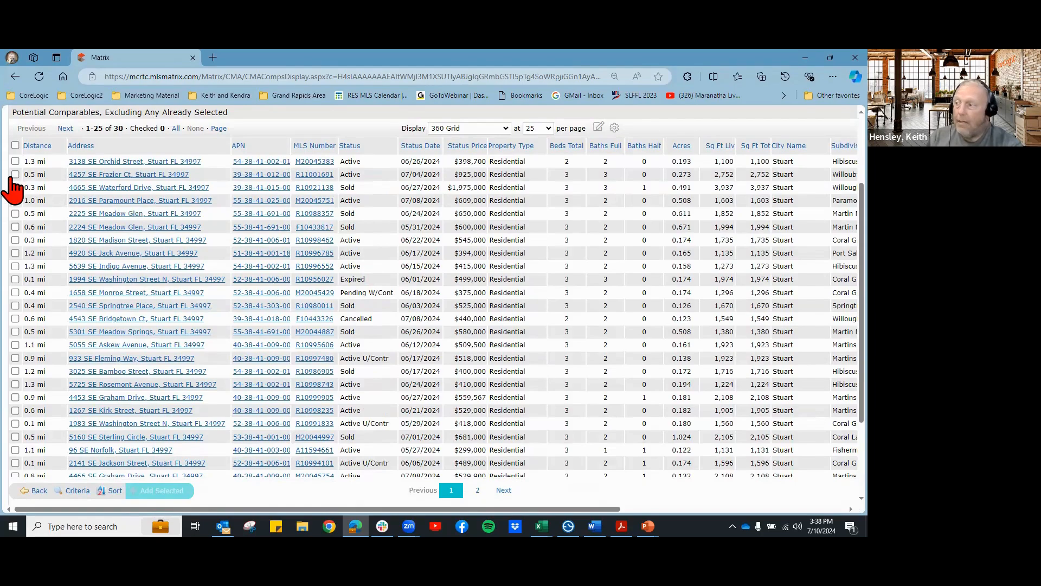
click(15, 161)
click(15, 174)
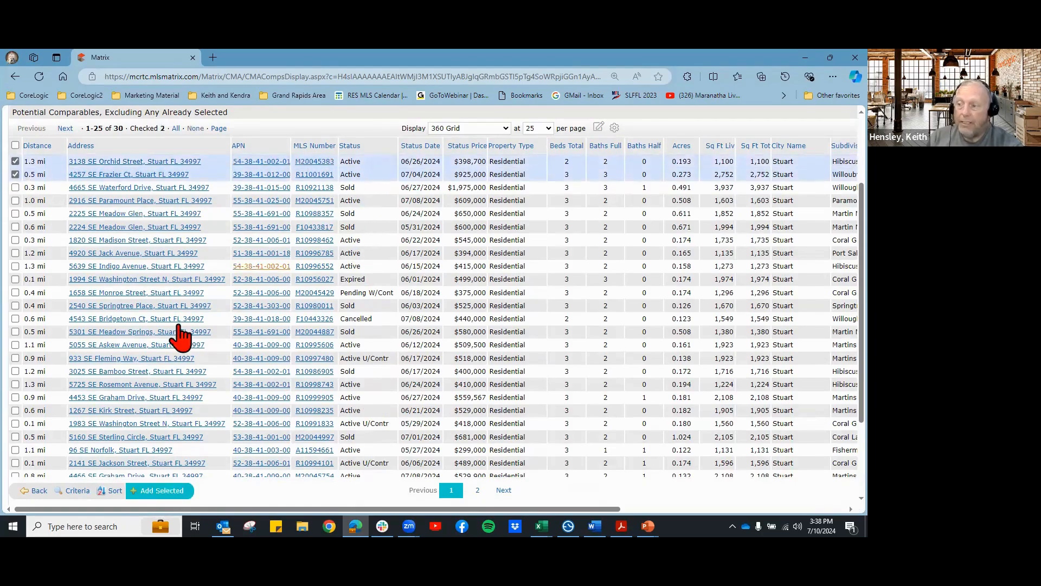
click(15, 174)
click(16, 161)
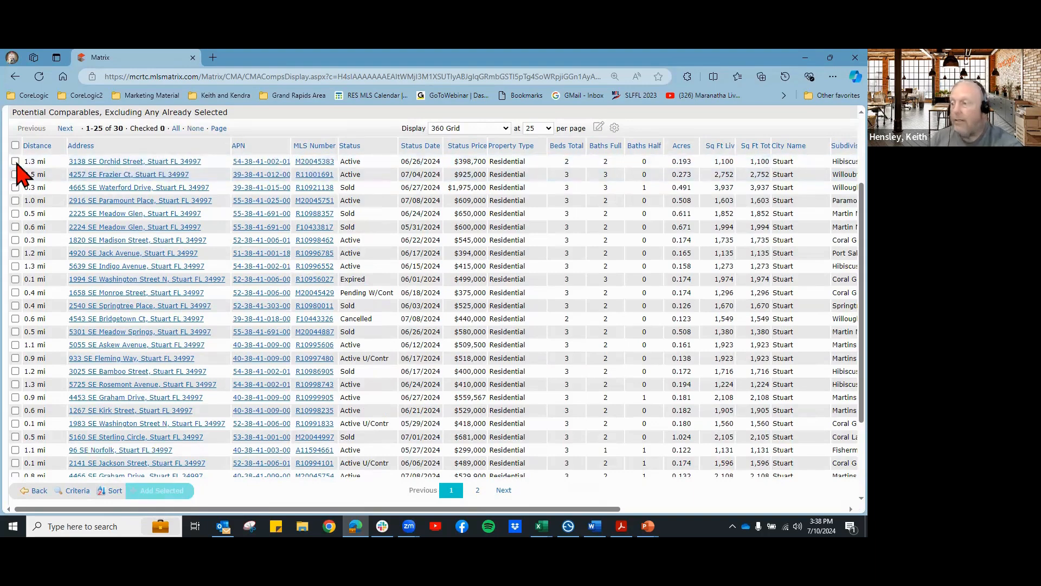
click(39, 492)
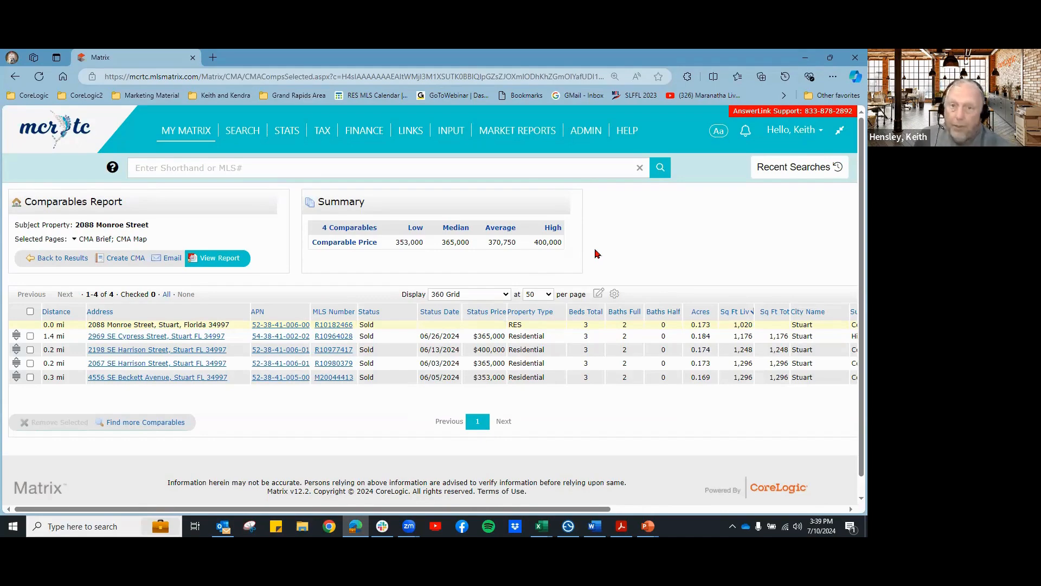
Step: Add the Minimums and Maximums and List Price and Sale Price Chart pages to the CMA report
click(173, 259)
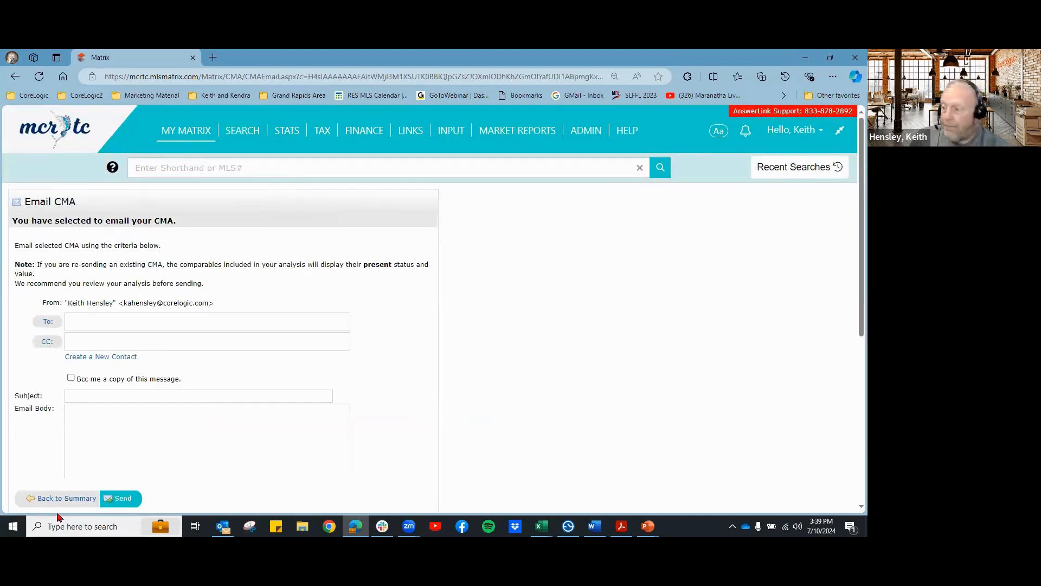
click(67, 498)
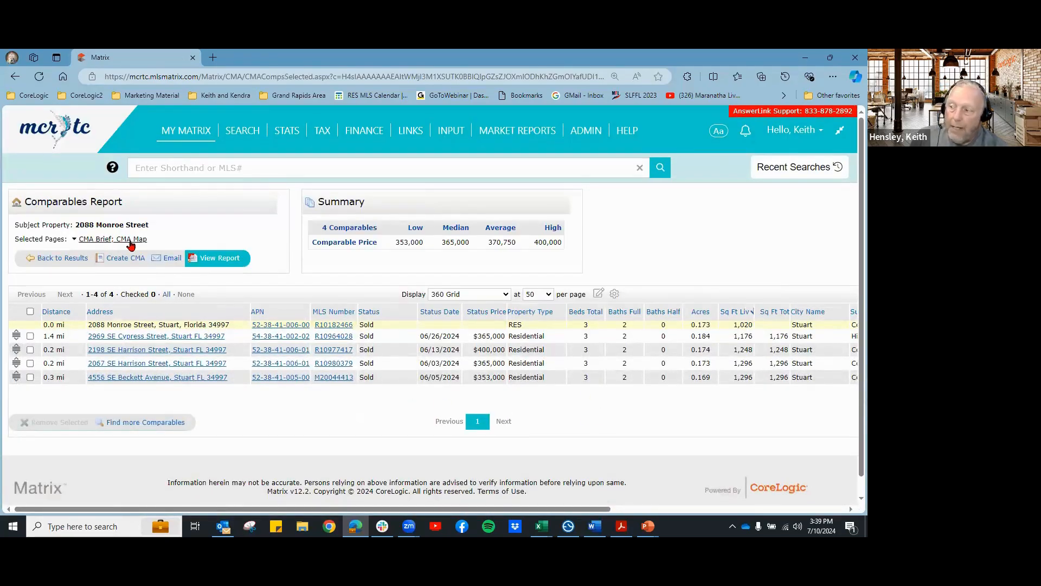
click(102, 240)
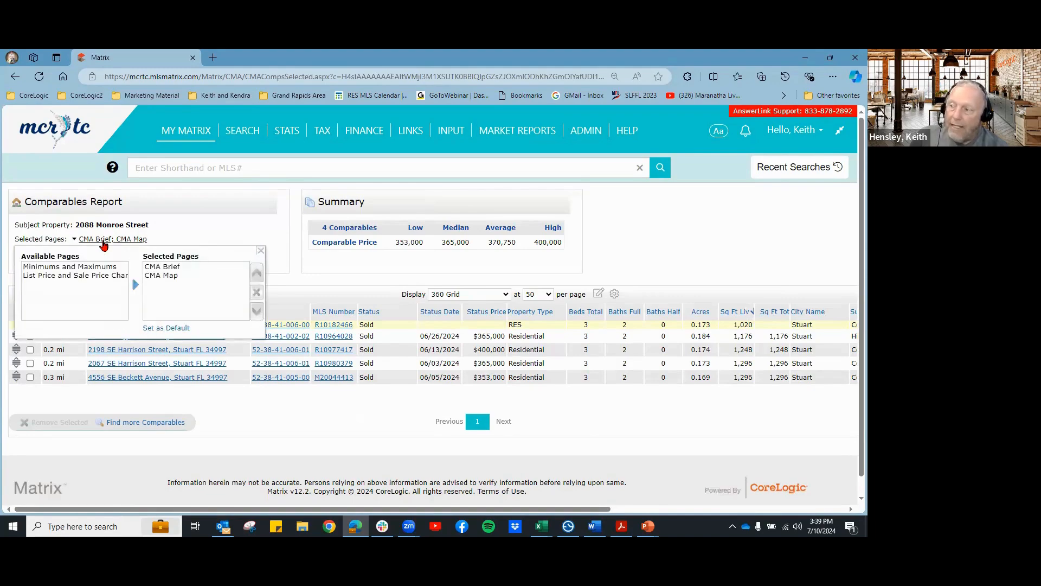
click(92, 268)
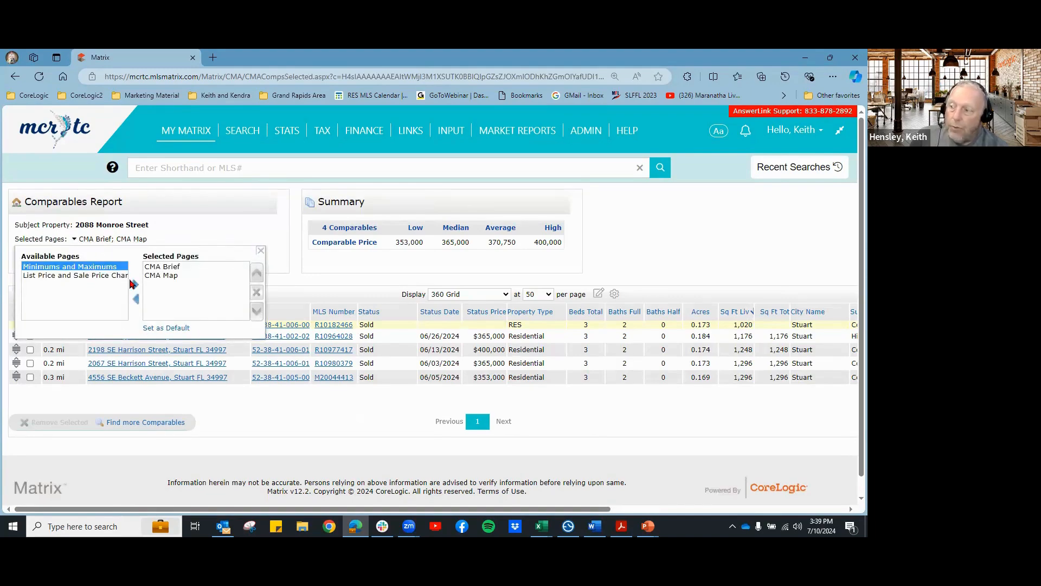
click(136, 284)
click(106, 267)
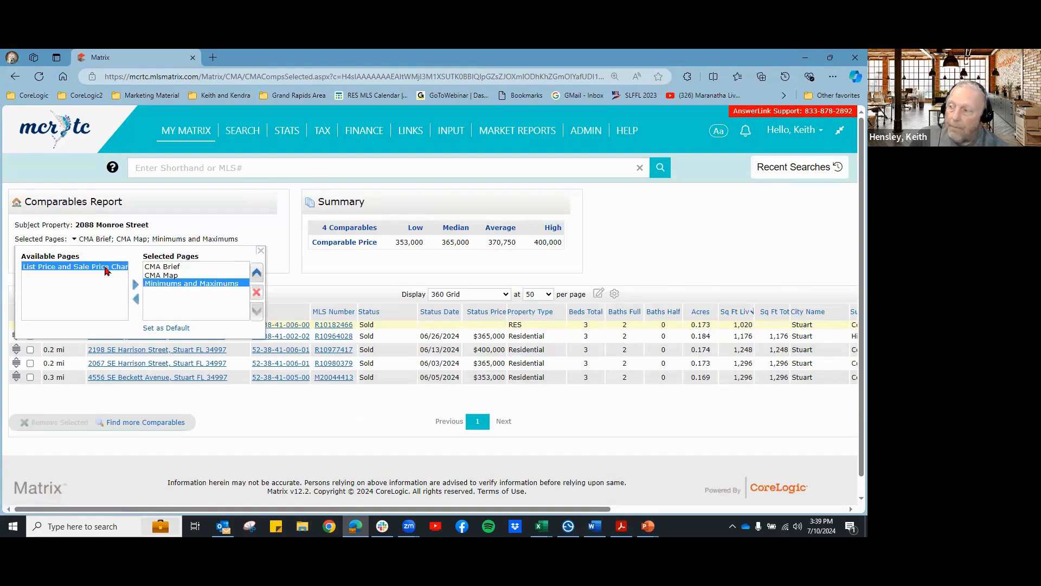
click(135, 284)
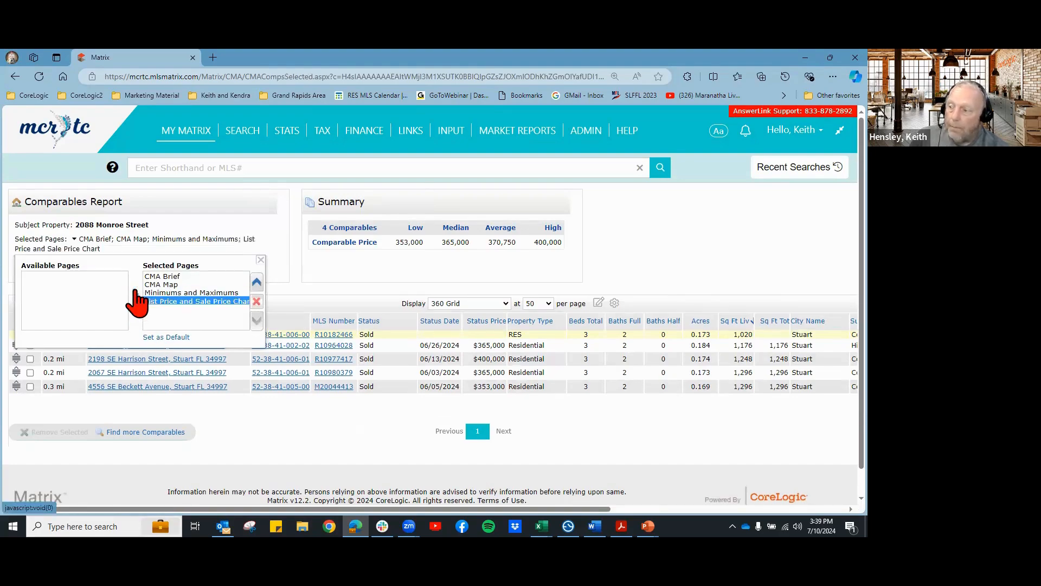
click(261, 260)
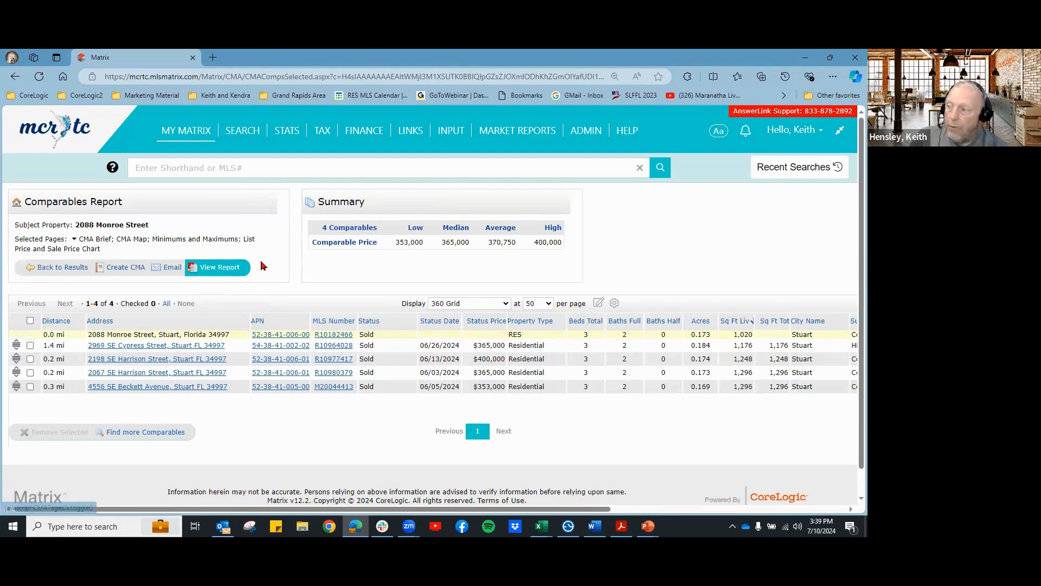
Step: Generate the 4-page CMA PDF, opening with the Brief Summary averaging $370,750
click(218, 269)
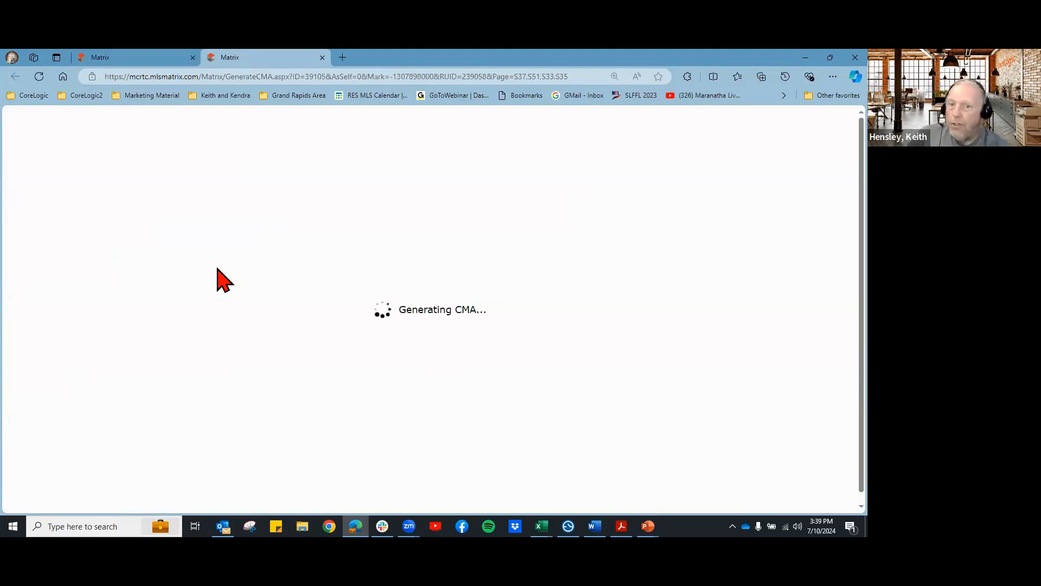
click(146, 56)
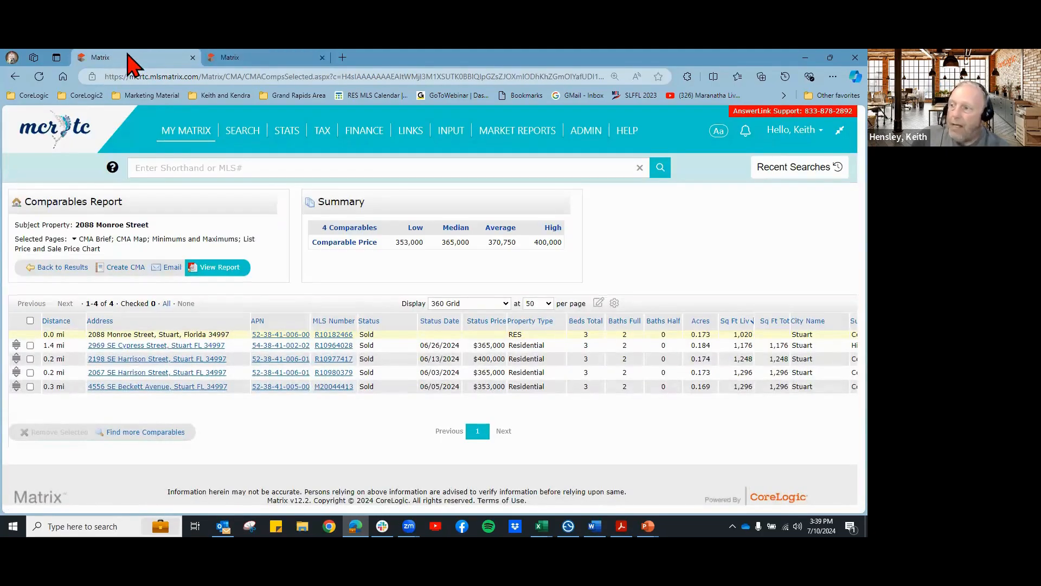
click(240, 58)
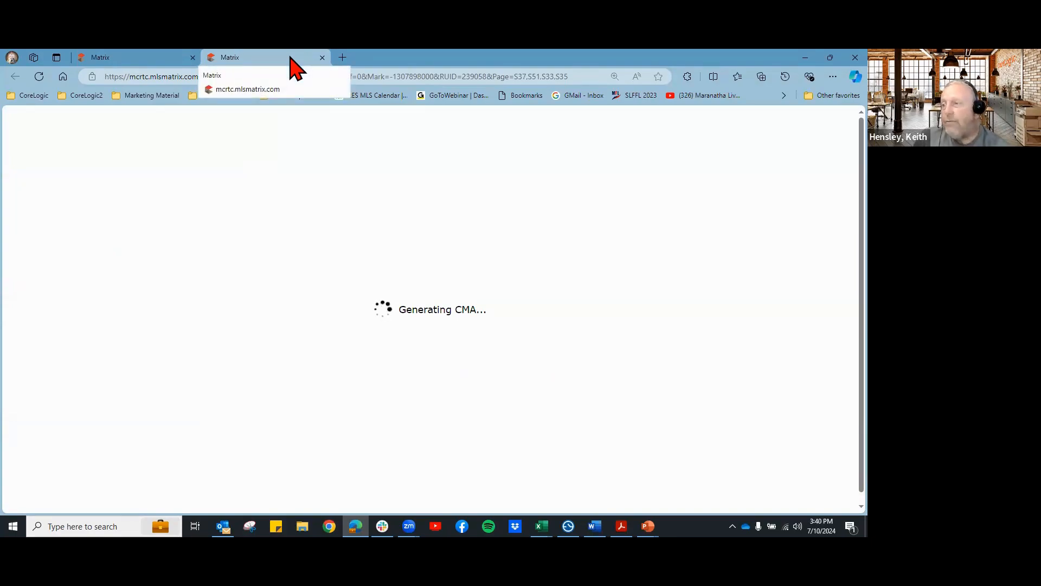
click(162, 58)
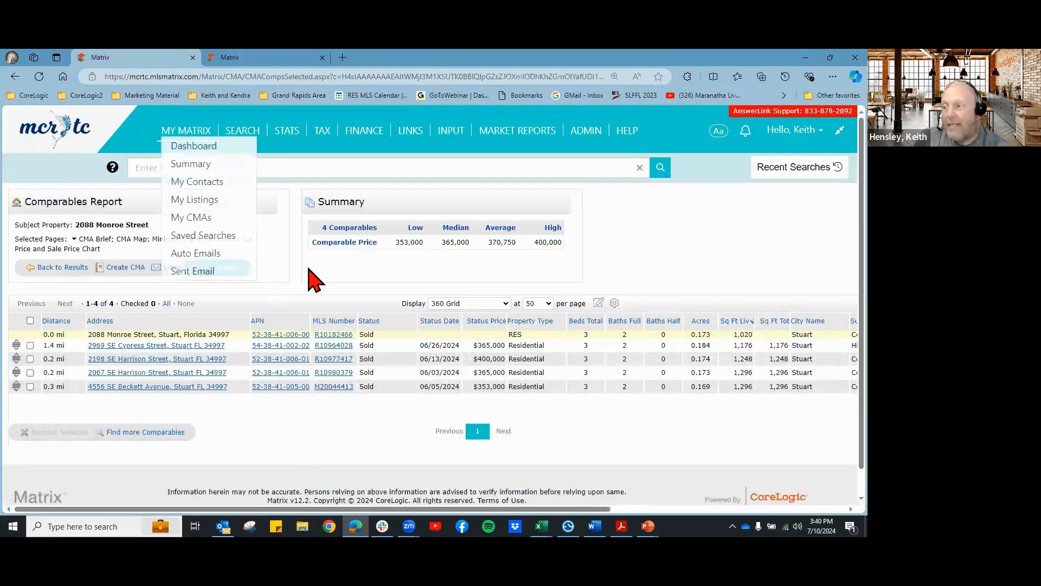
click(254, 57)
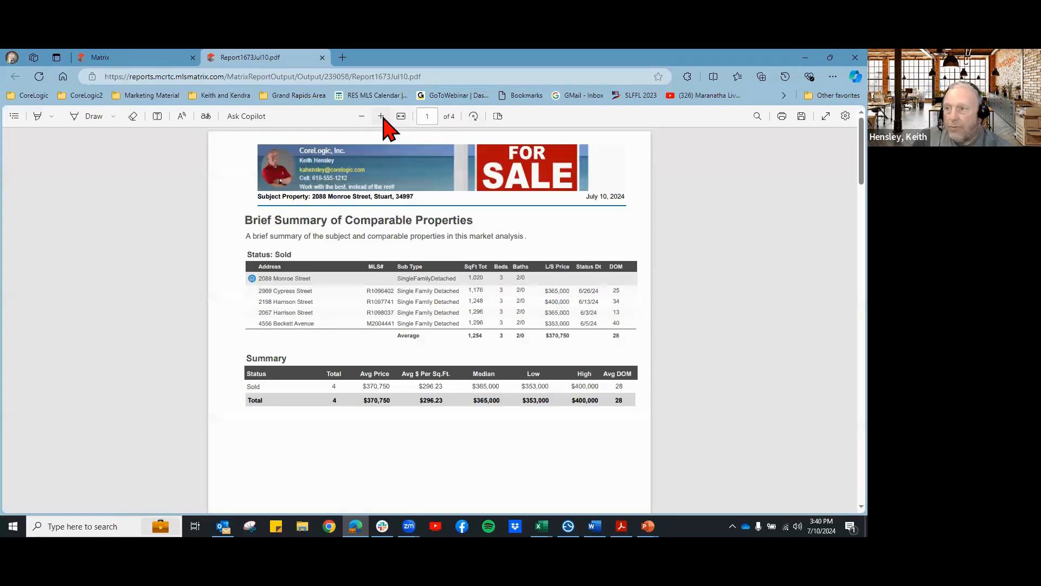
Step: Zoom the CMA PDF in two steps, review its summary tables, close it, and search for more comparables
click(382, 117)
click(384, 118)
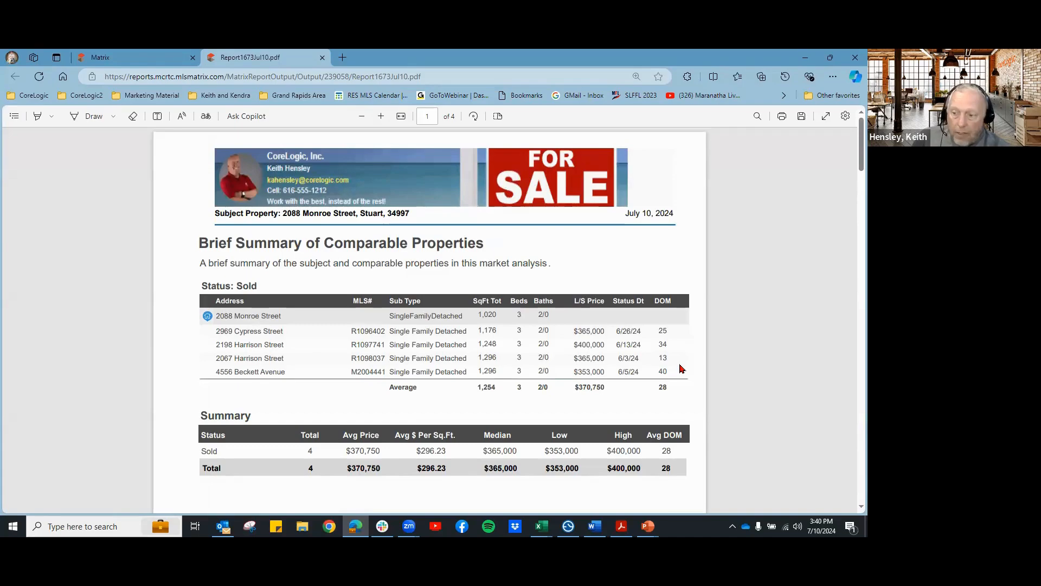
scroll(681, 365, down, 1)
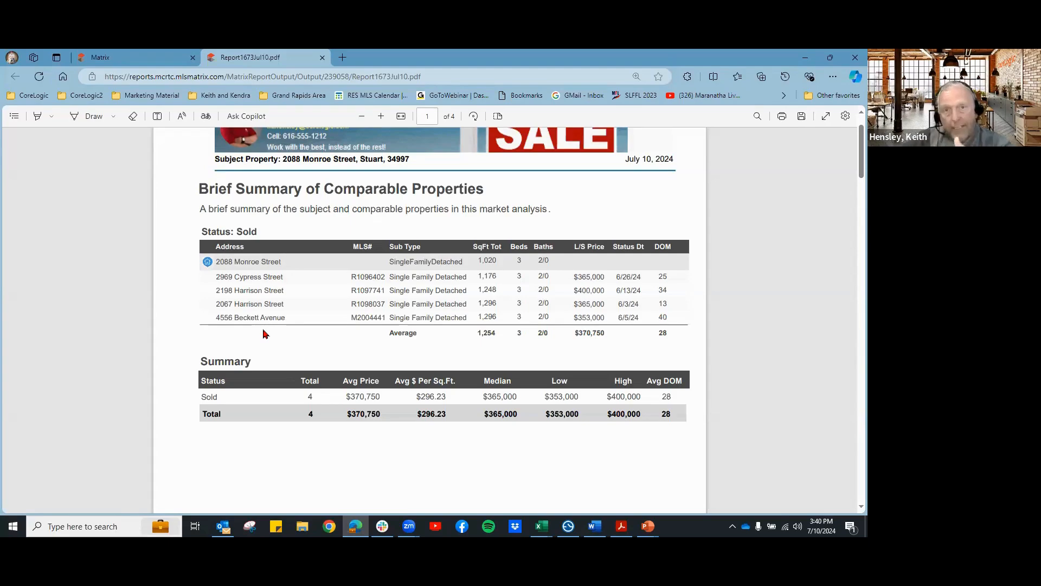
click(322, 58)
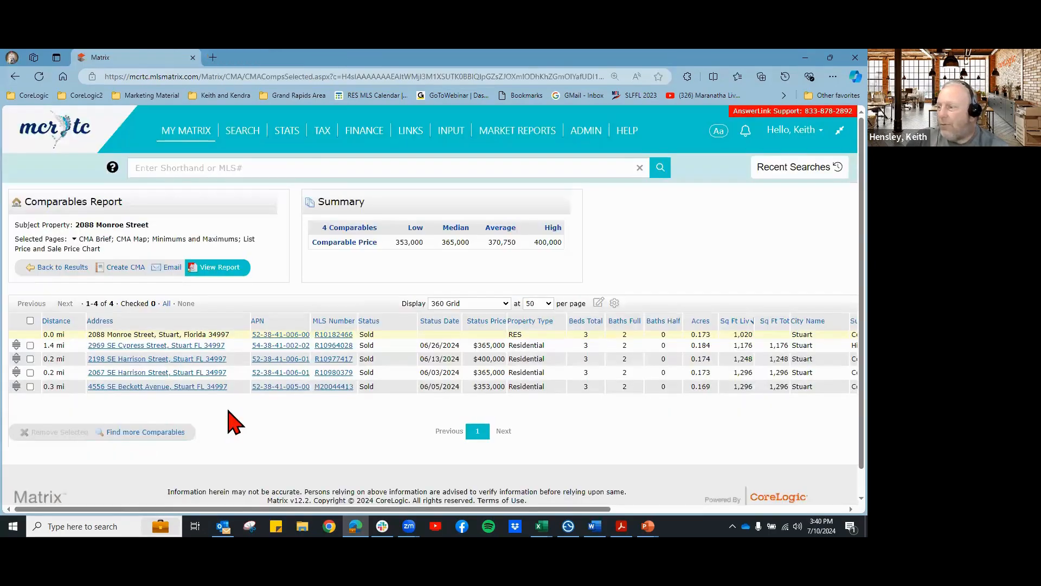
click(162, 432)
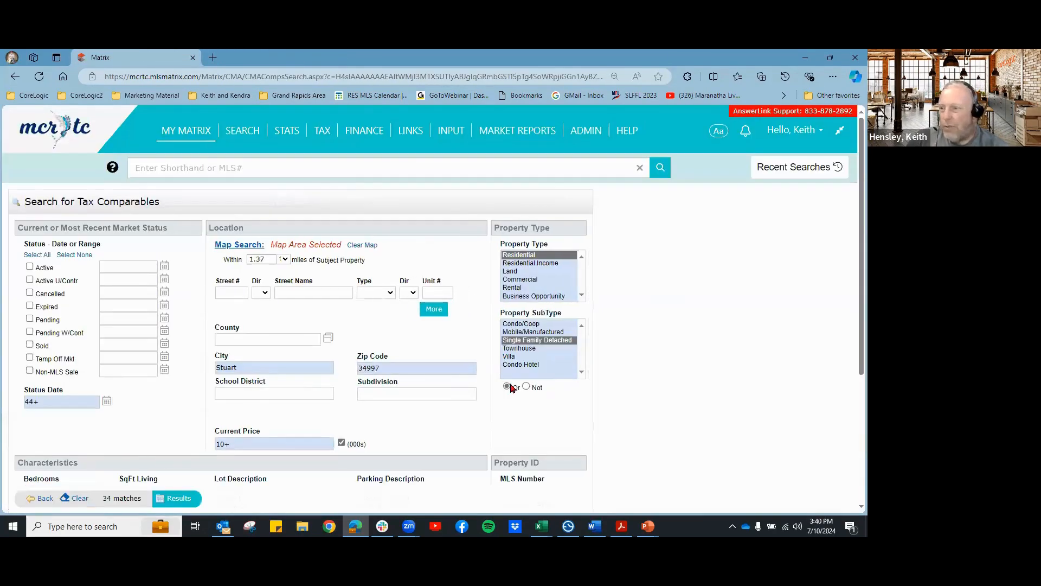
click(183, 497)
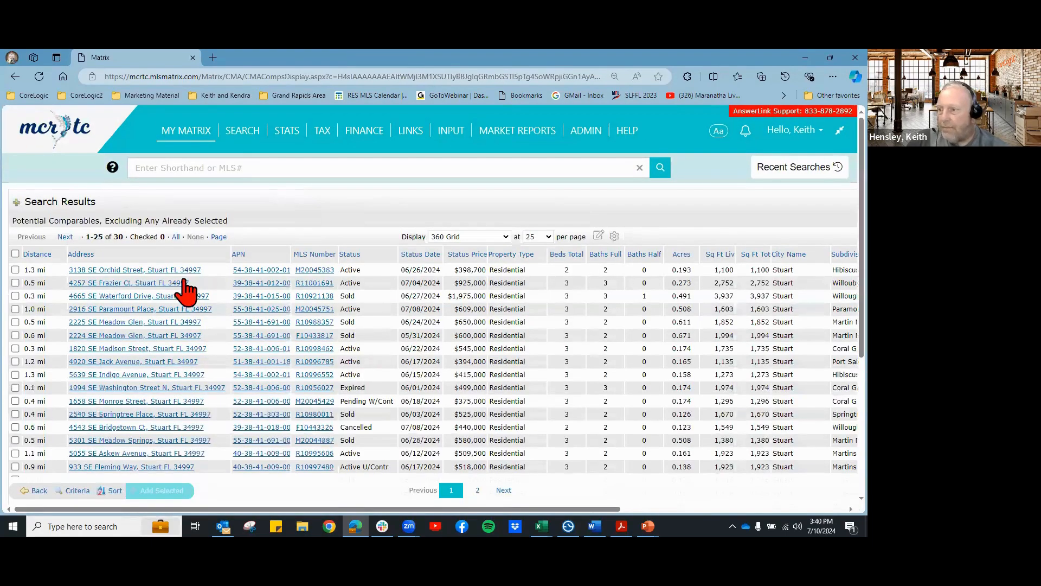
click(16, 283)
click(15, 270)
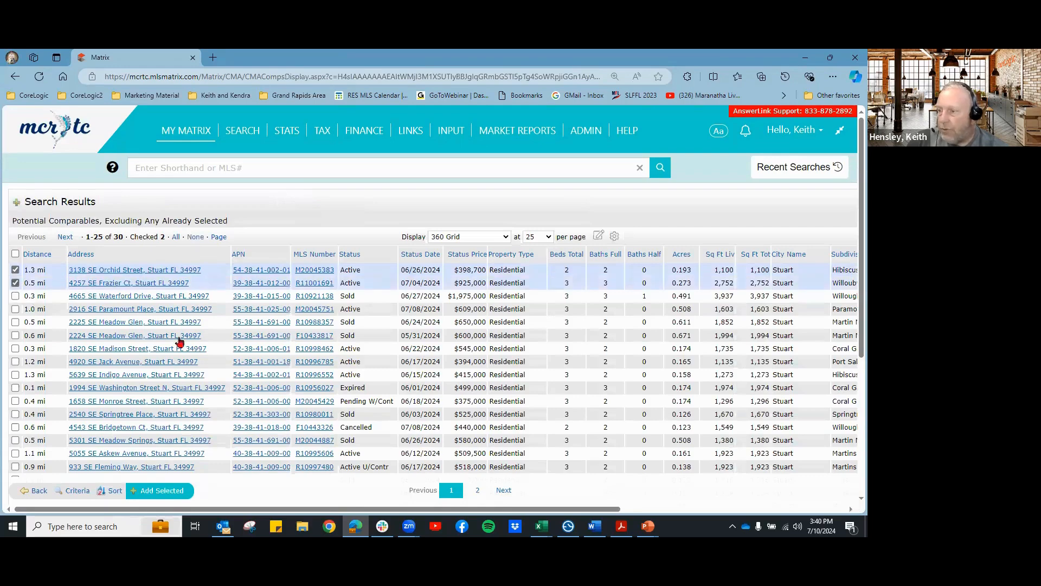
click(15, 348)
click(15, 361)
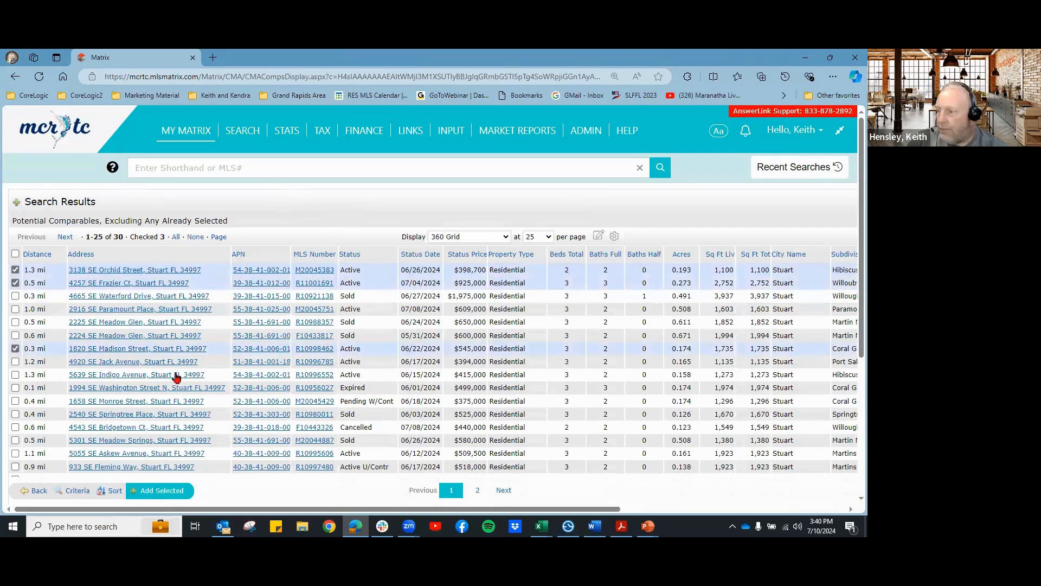
Step: Add the four checked listings as comparables, regenerate the CMA PDF, and enlarge page 1
click(163, 491)
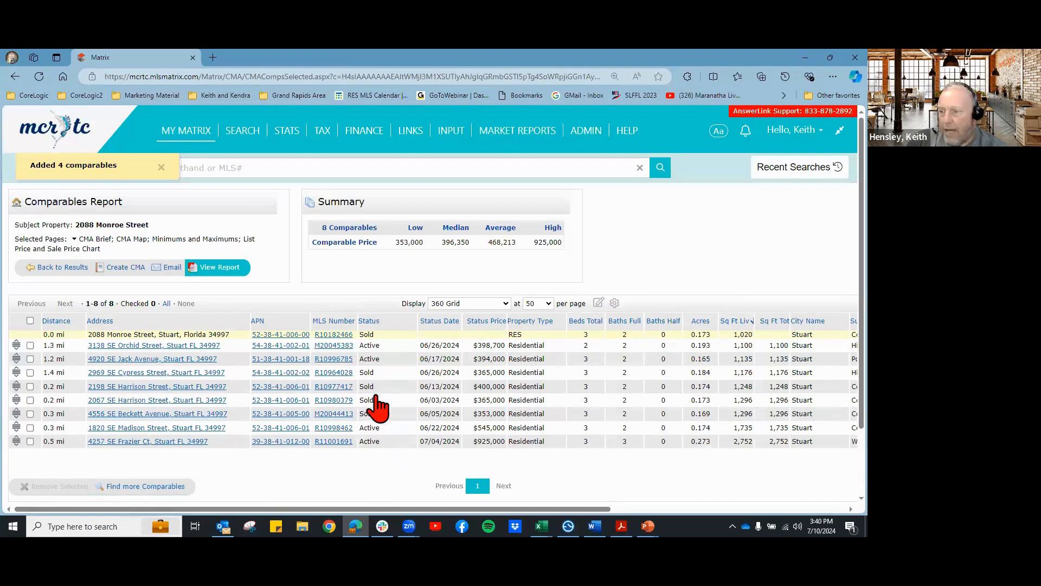
click(220, 269)
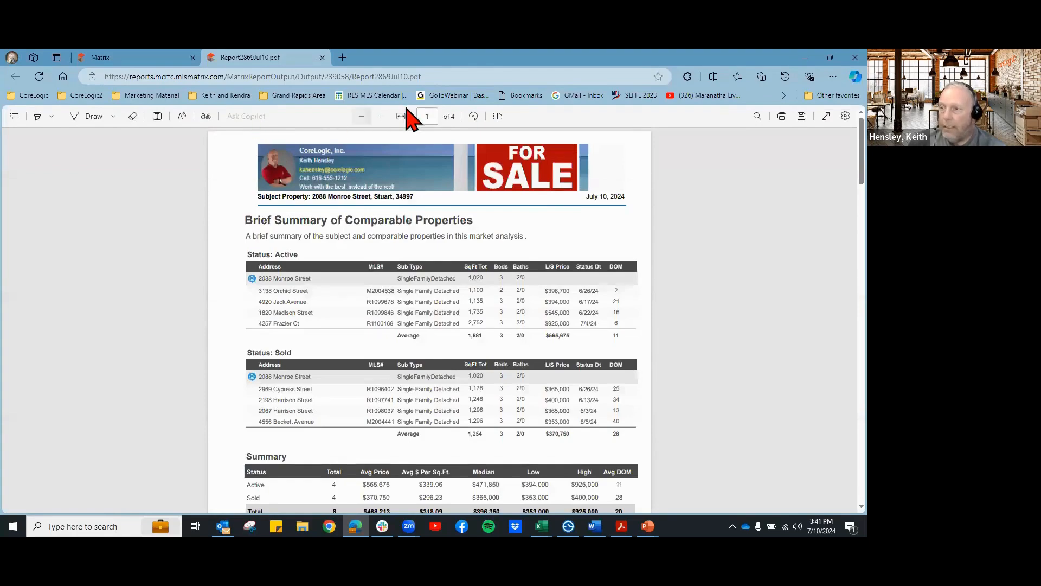
click(381, 116)
Step: Zoom the report in two more steps and scroll through the Summary table
click(381, 116)
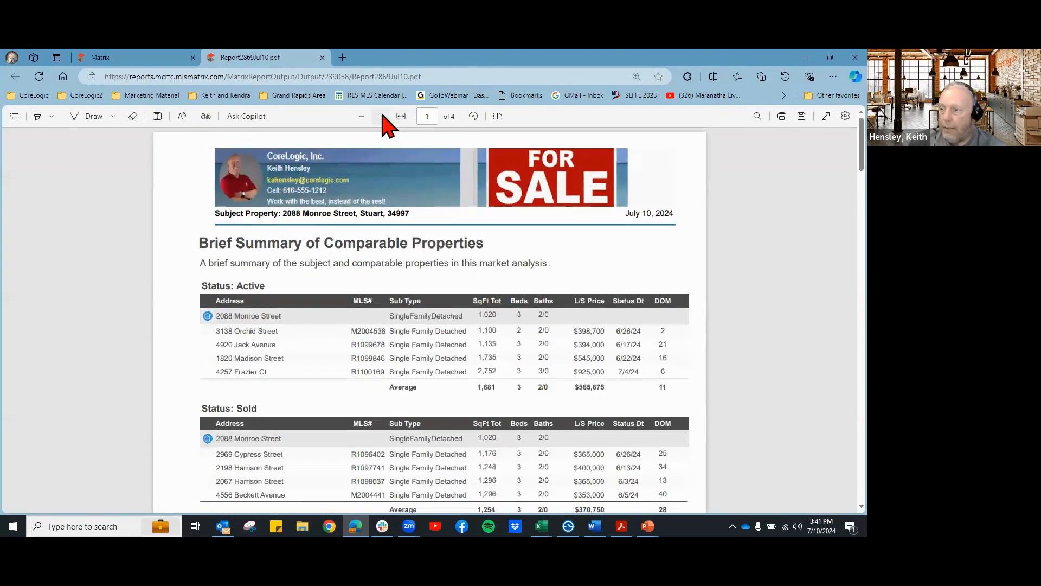
click(381, 116)
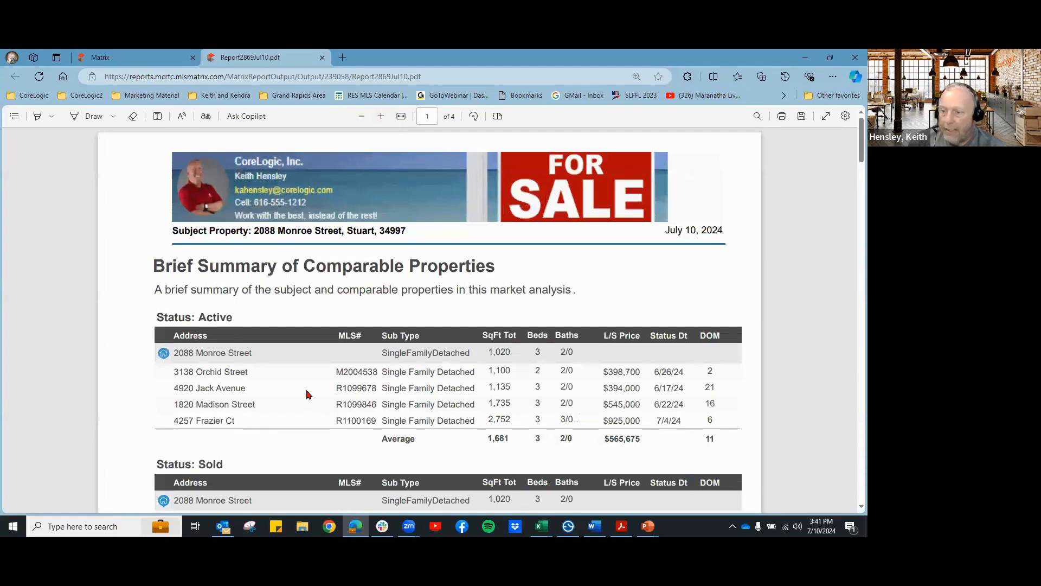
scroll(413, 374, down, 1)
scroll(727, 400, down, 3)
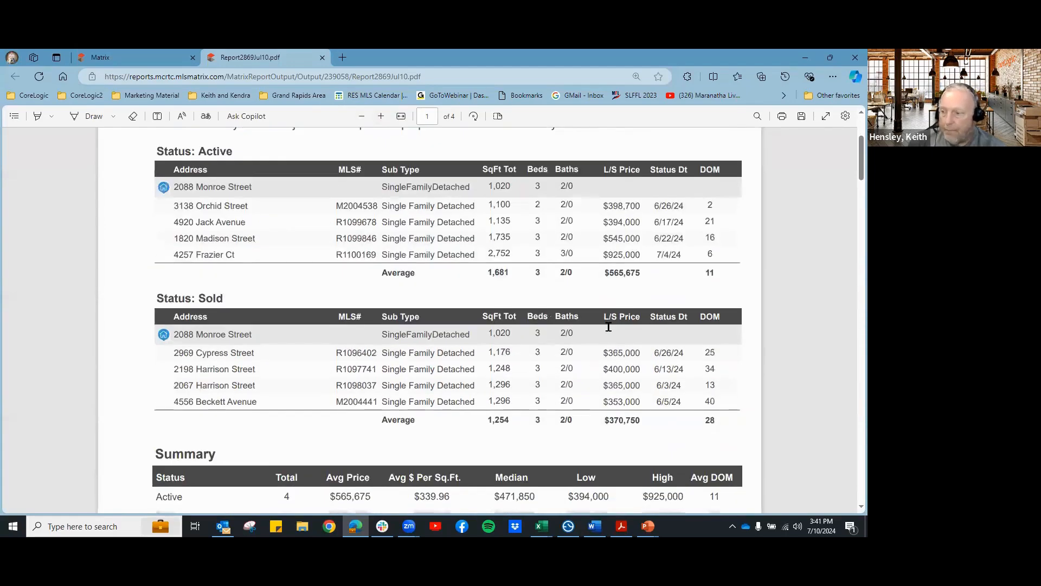
scroll(586, 368, down, 1)
scroll(488, 369, down, 2)
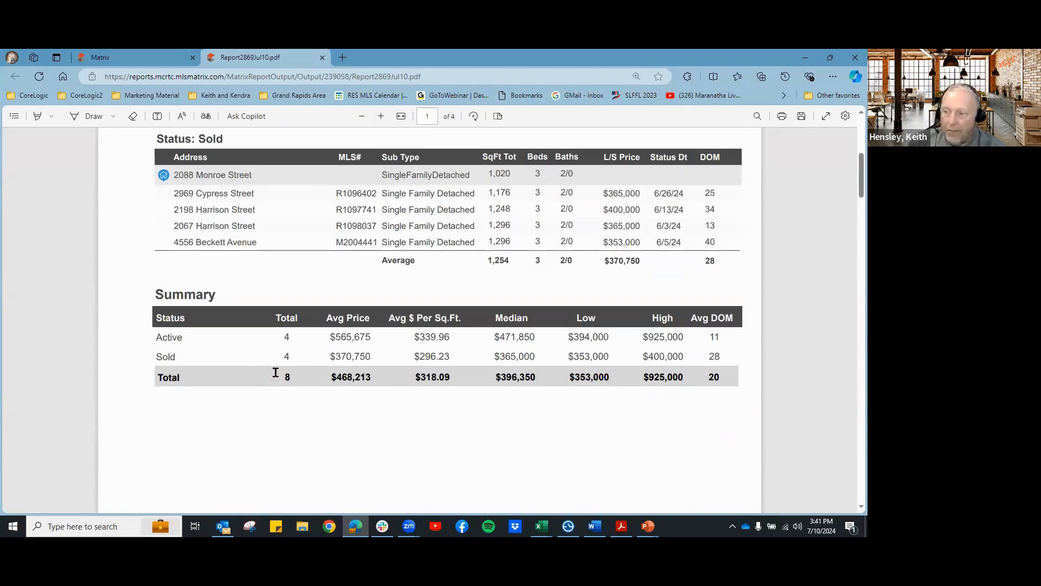
scroll(647, 394, down, 1)
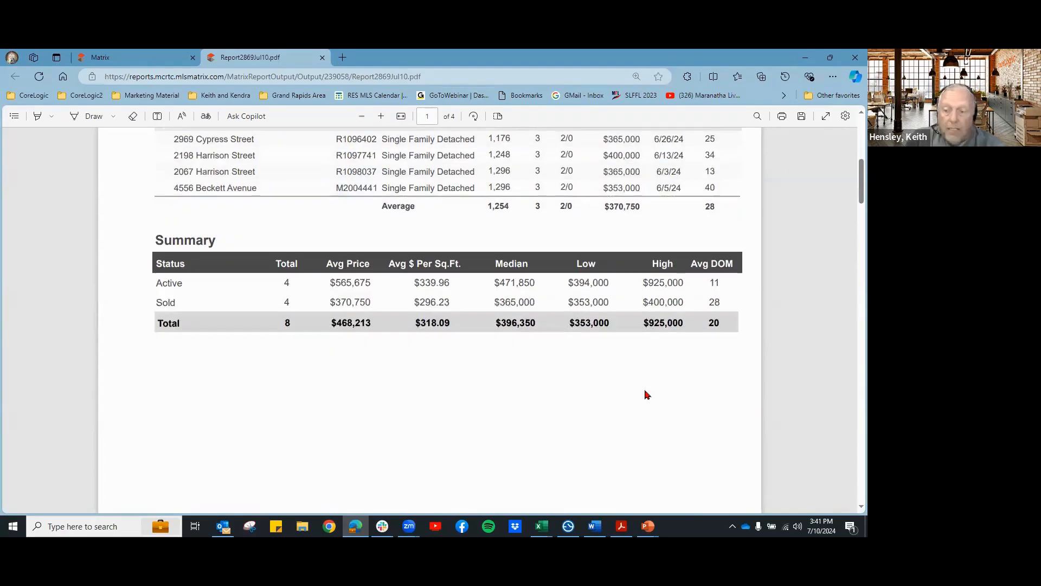
Step: Zoom out one step and scroll past the Property Locations map to the Minimums and Maximums page
click(362, 116)
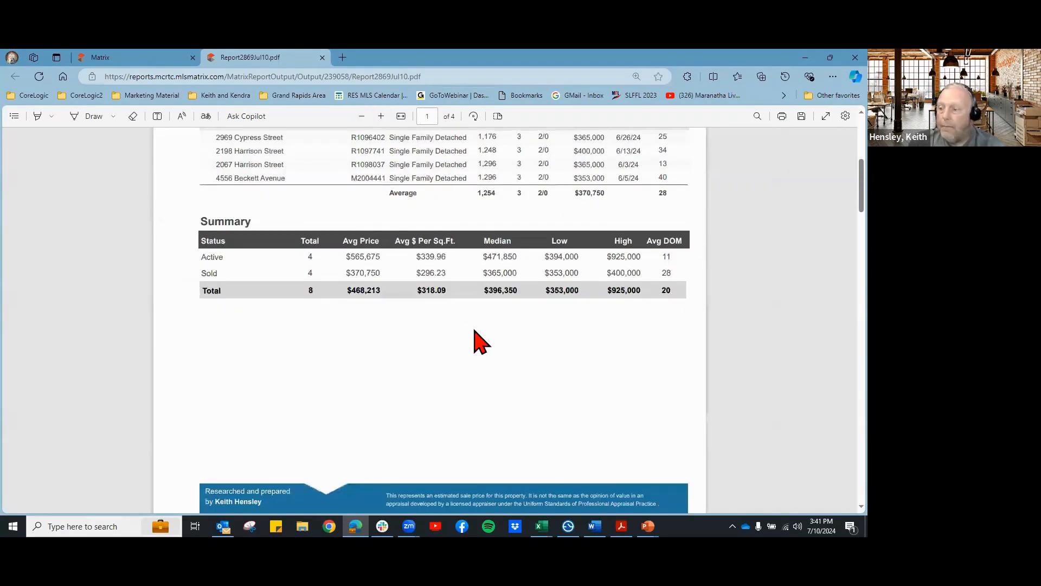
scroll(474, 341, down, 2)
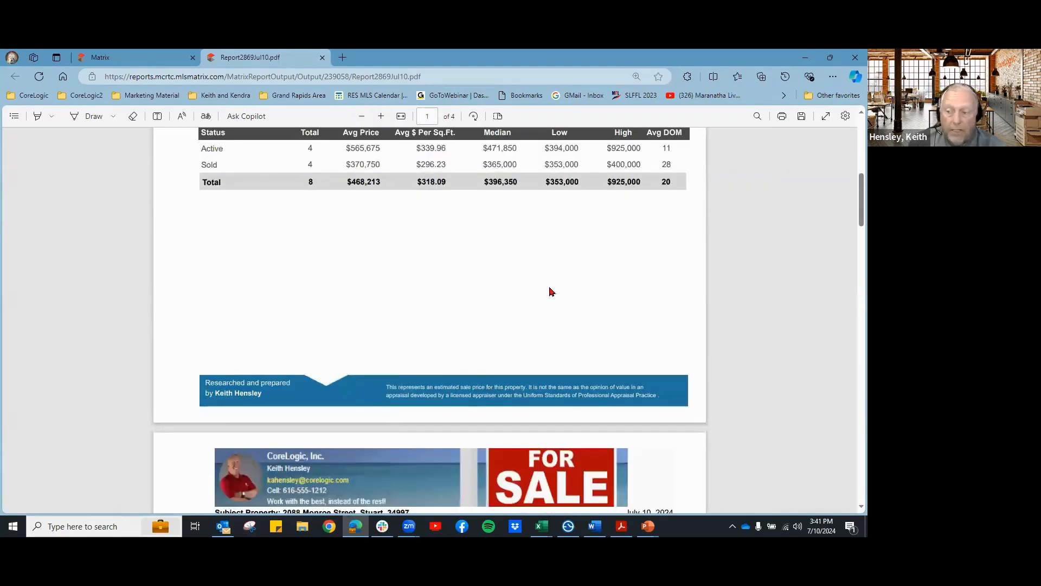
scroll(551, 291, down, 5)
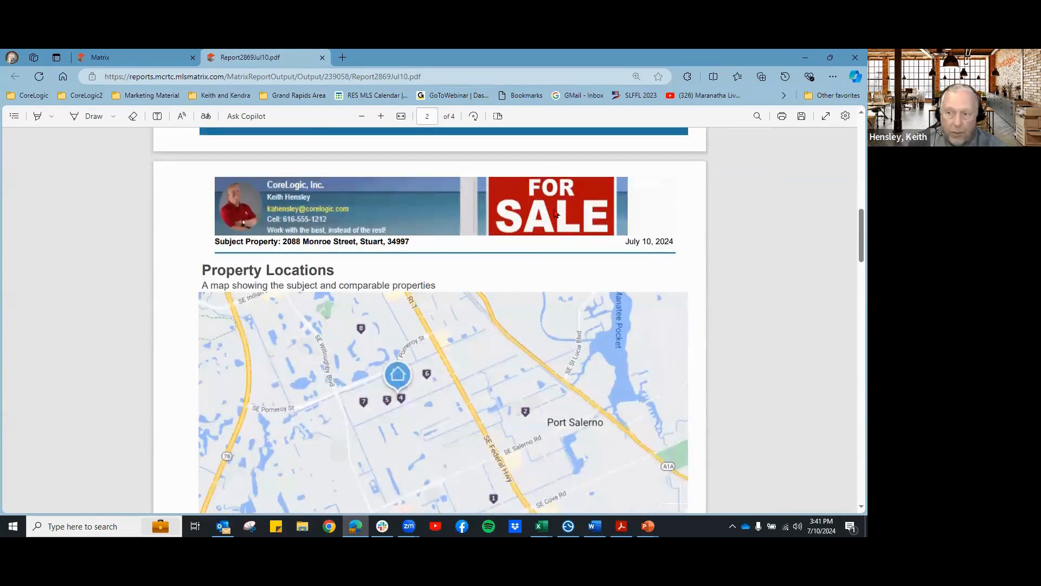
scroll(556, 214, down, 2)
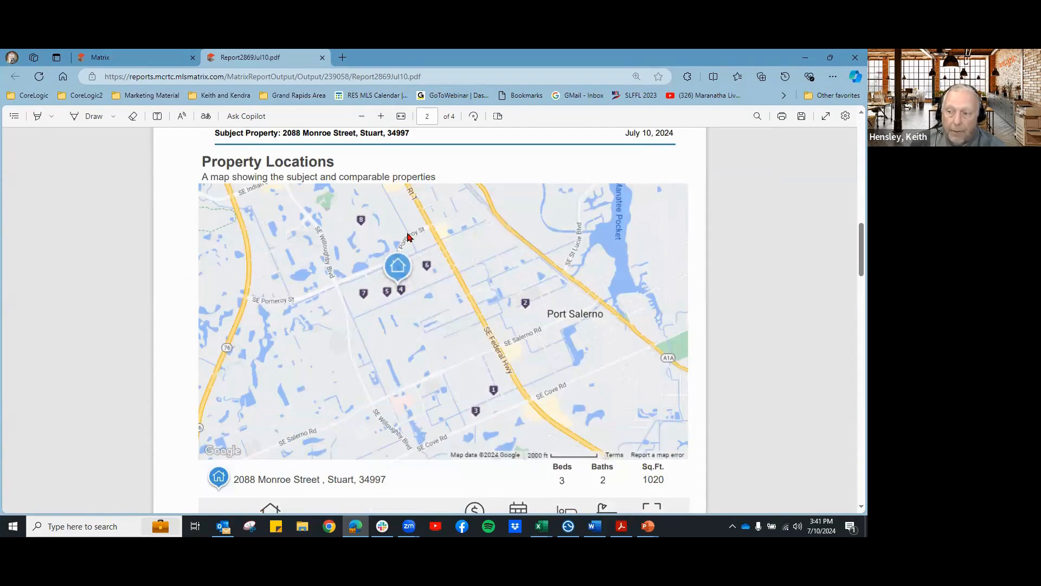
scroll(474, 325, down, 4)
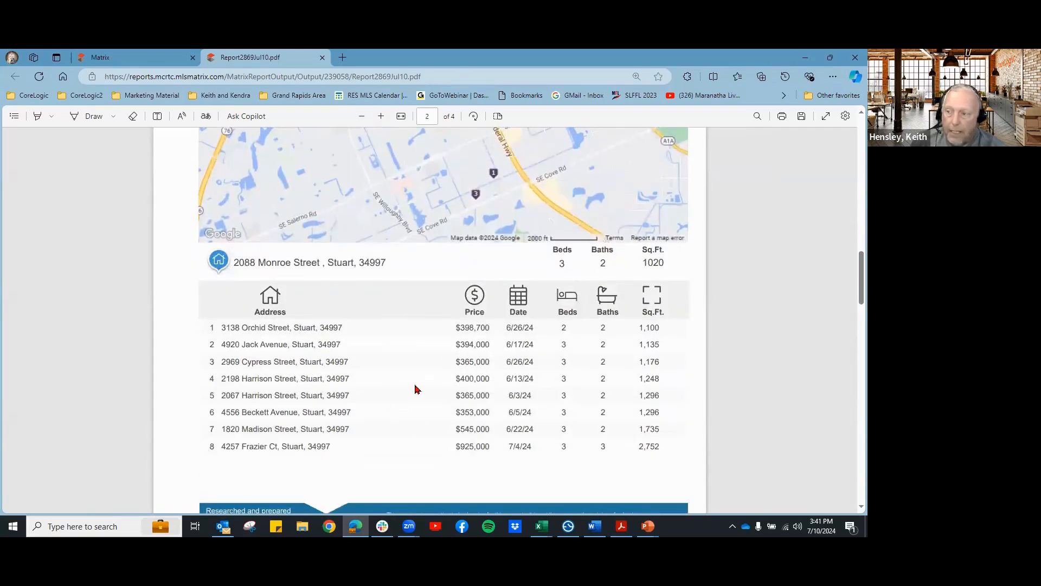
scroll(421, 372, down, 4)
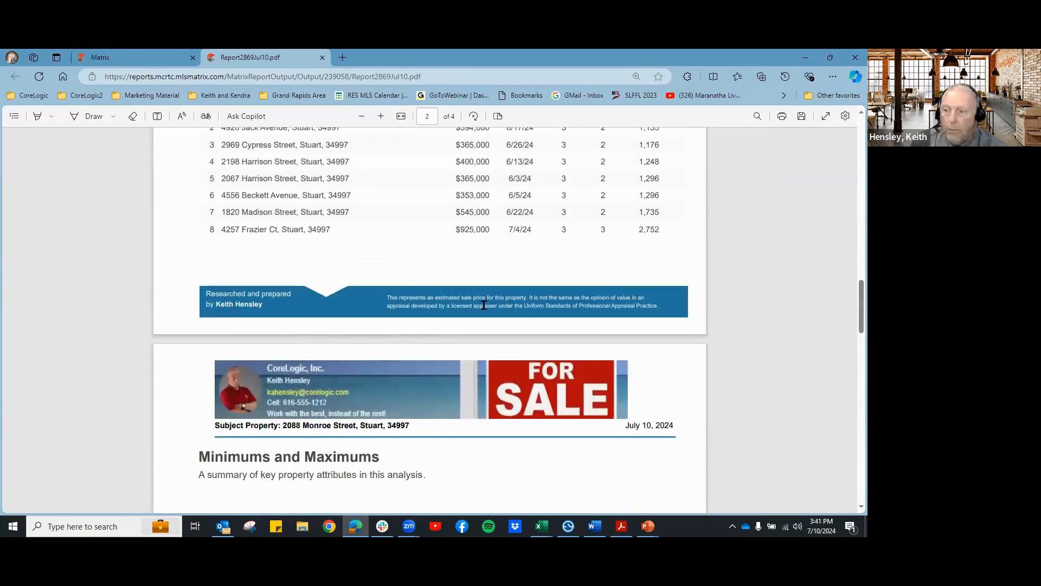
scroll(570, 293, down, 3)
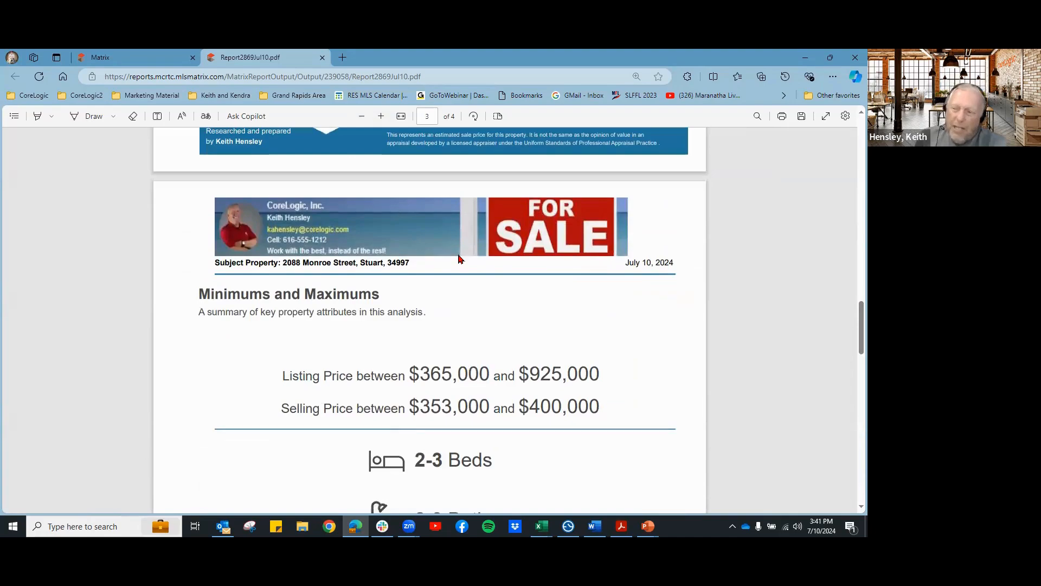
Step: Scroll past the Minimums and Maximums ranges to page 4's List Price, Sale Price and Days on Market chart
scroll(458, 259, down, 1)
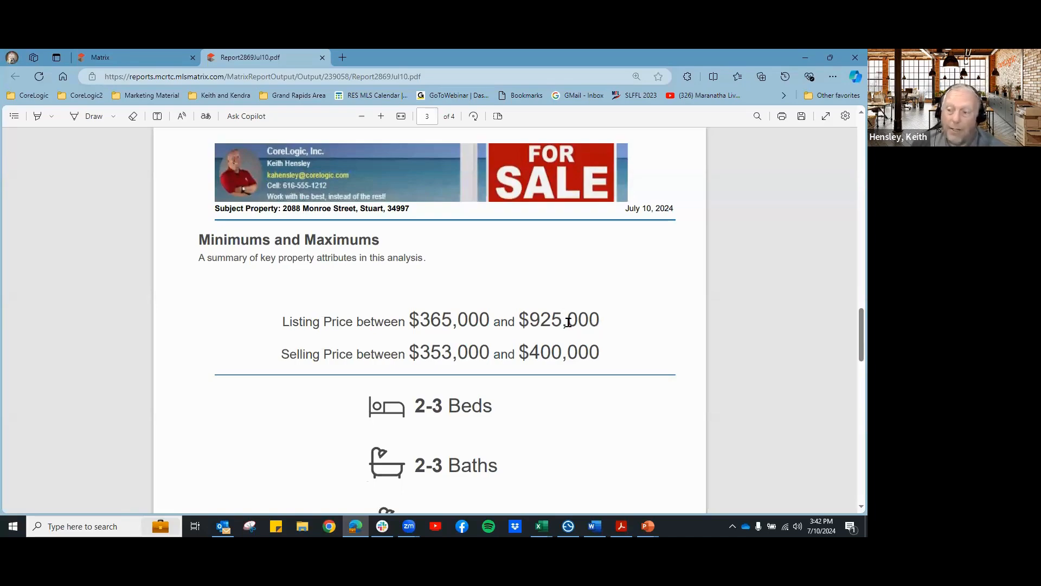
scroll(649, 360, down, 2)
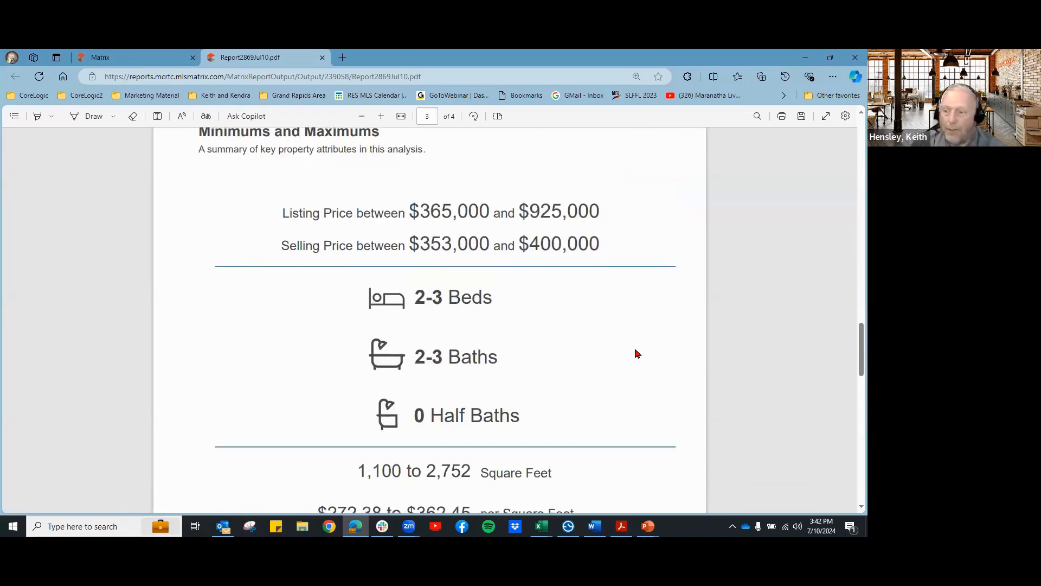
scroll(641, 328, down, 2)
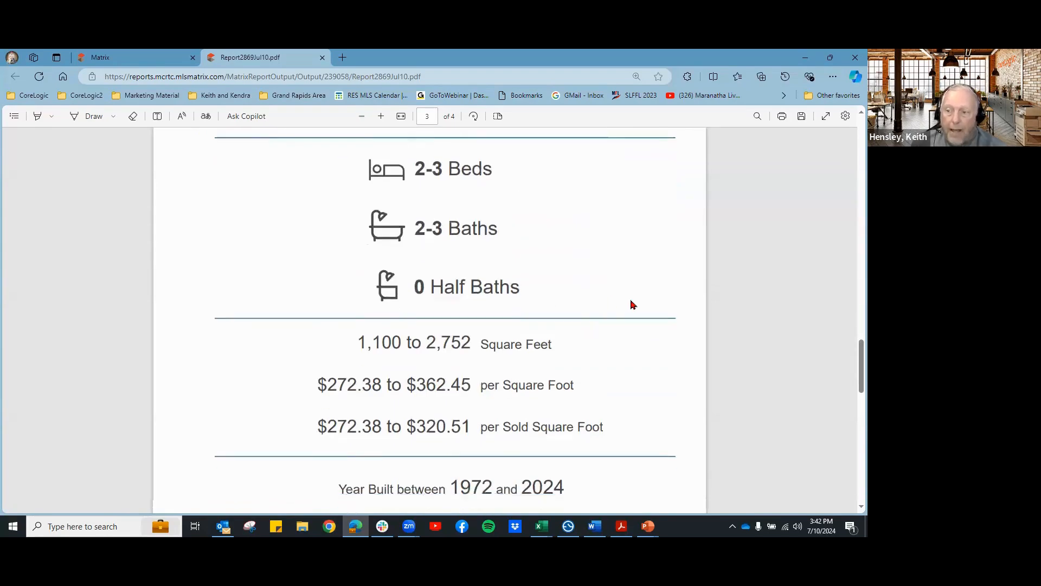
scroll(632, 302, down, 2)
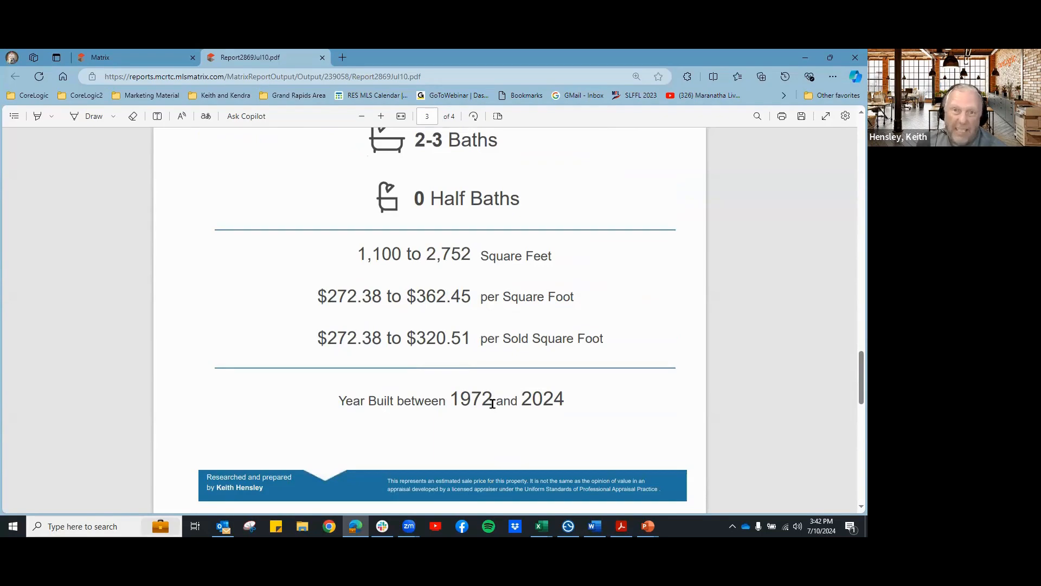
scroll(659, 366, down, 5)
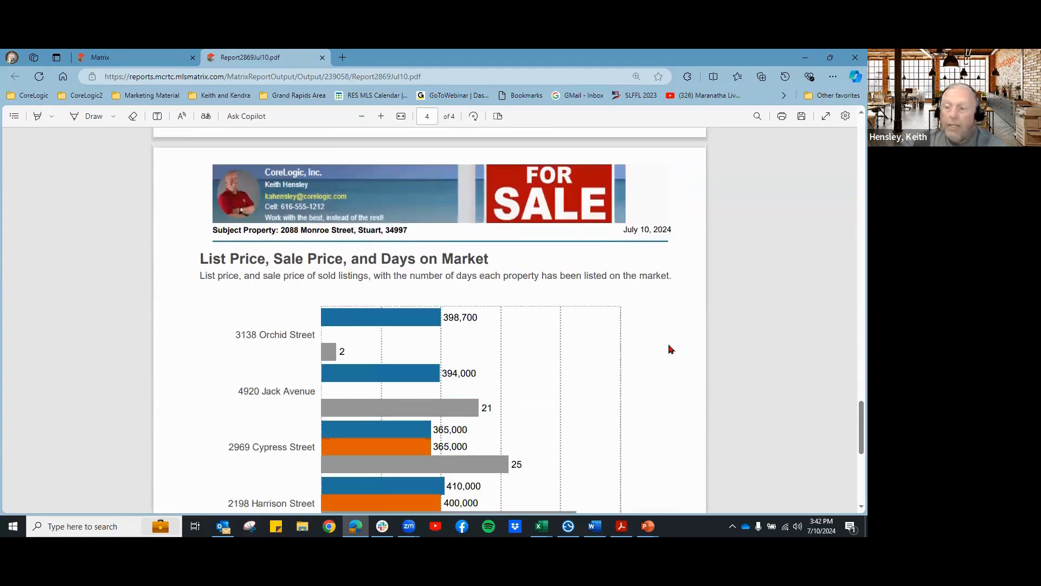
scroll(667, 347, down, 1)
scroll(667, 342, down, 1)
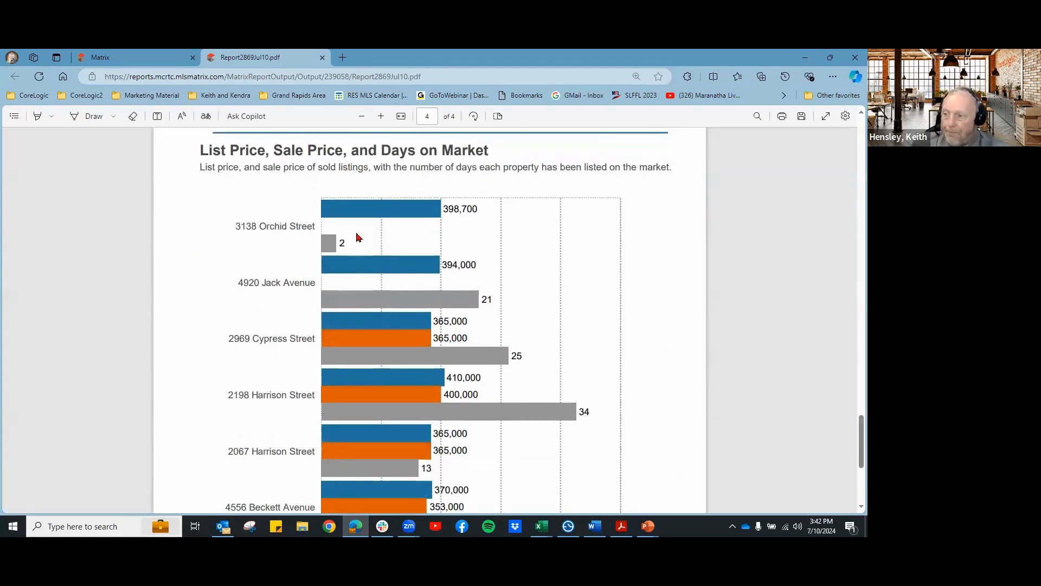
scroll(465, 239, down, 5)
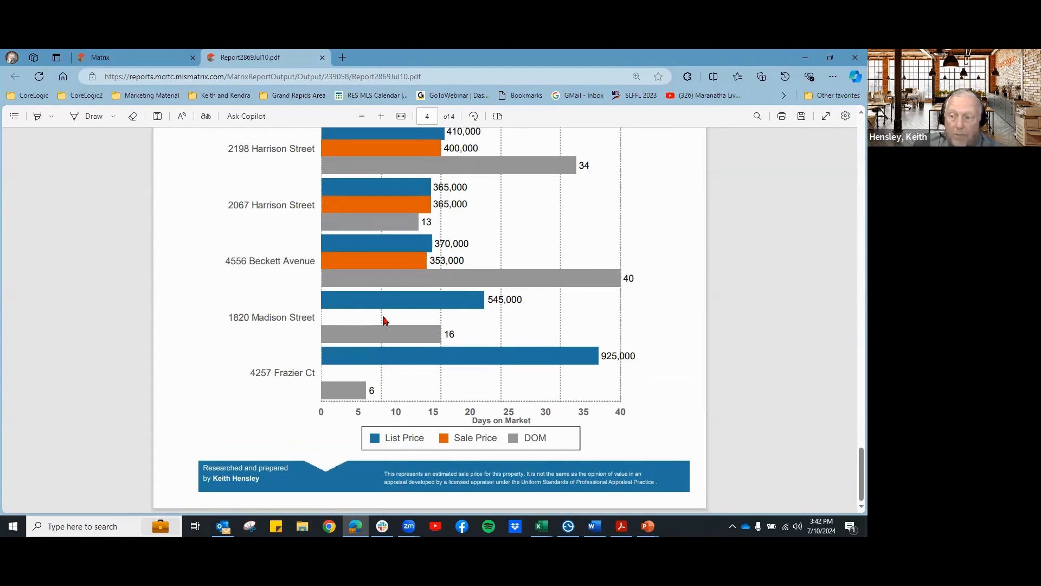
scroll(384, 321, up, 2)
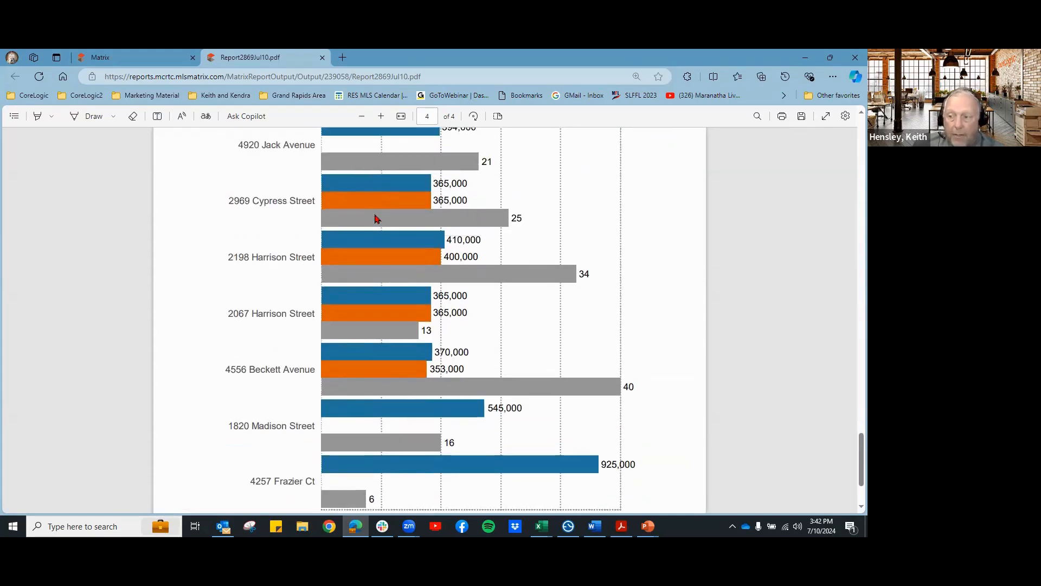
scroll(378, 218, down, 1)
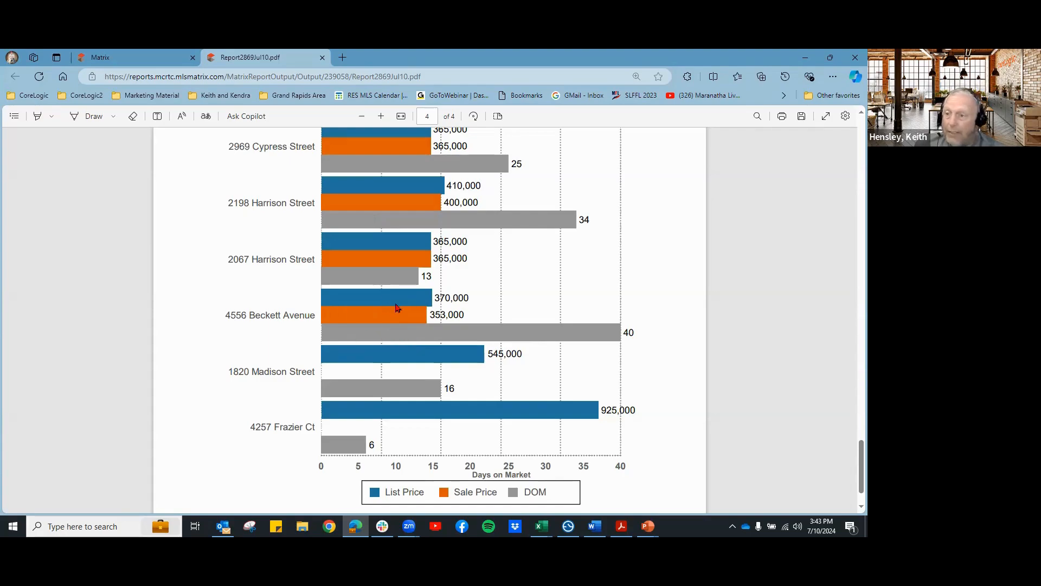
scroll(506, 279, up, 3)
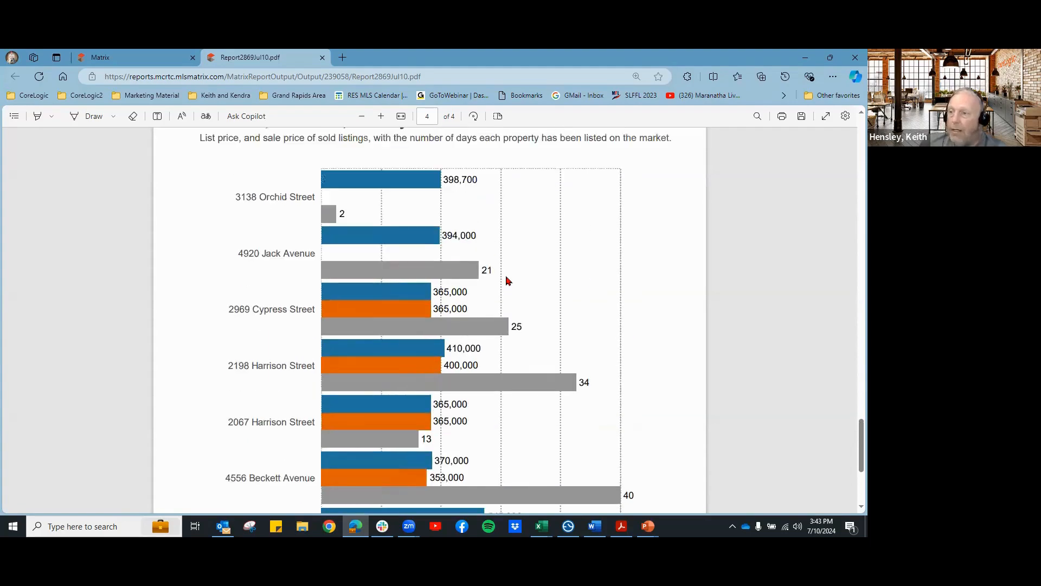
scroll(476, 293, down, 4)
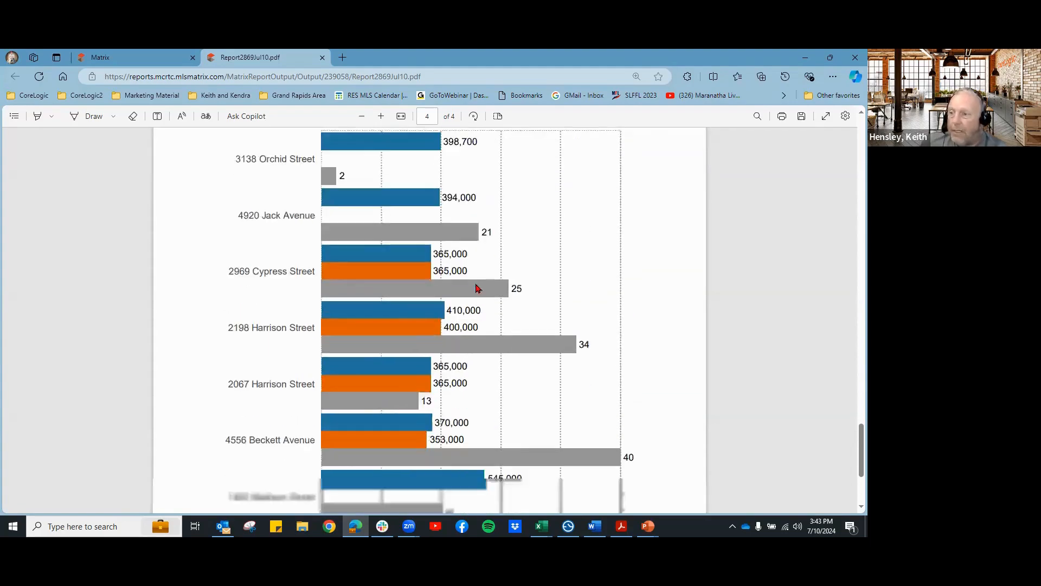
scroll(477, 285, up, 15)
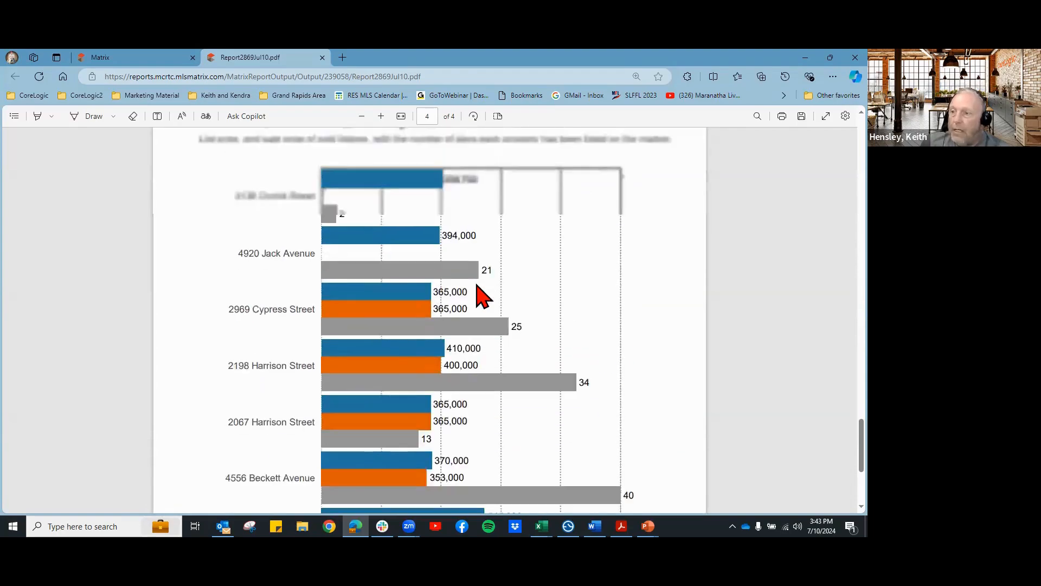
scroll(447, 295, up, 3)
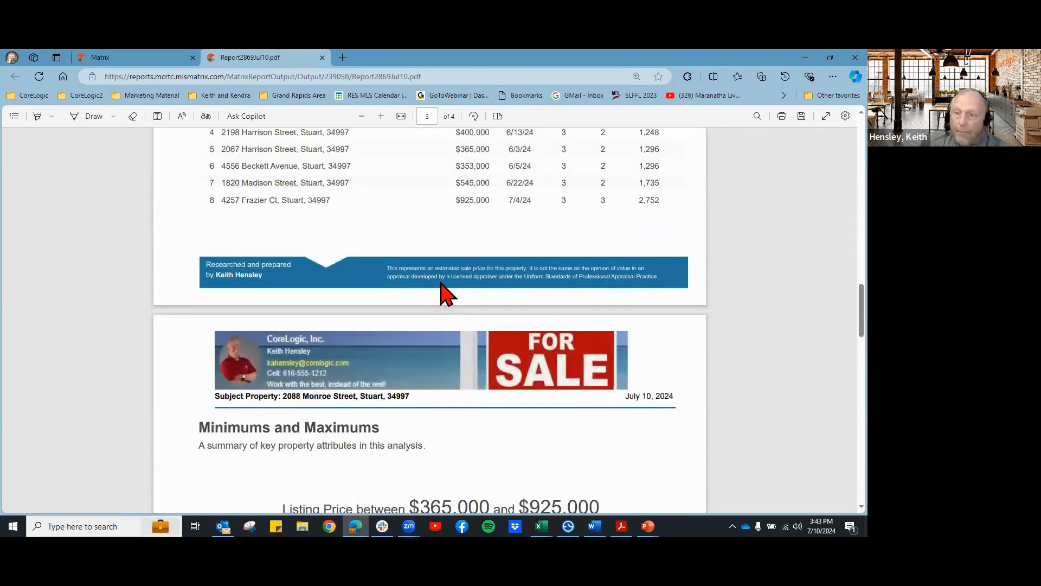
click(322, 57)
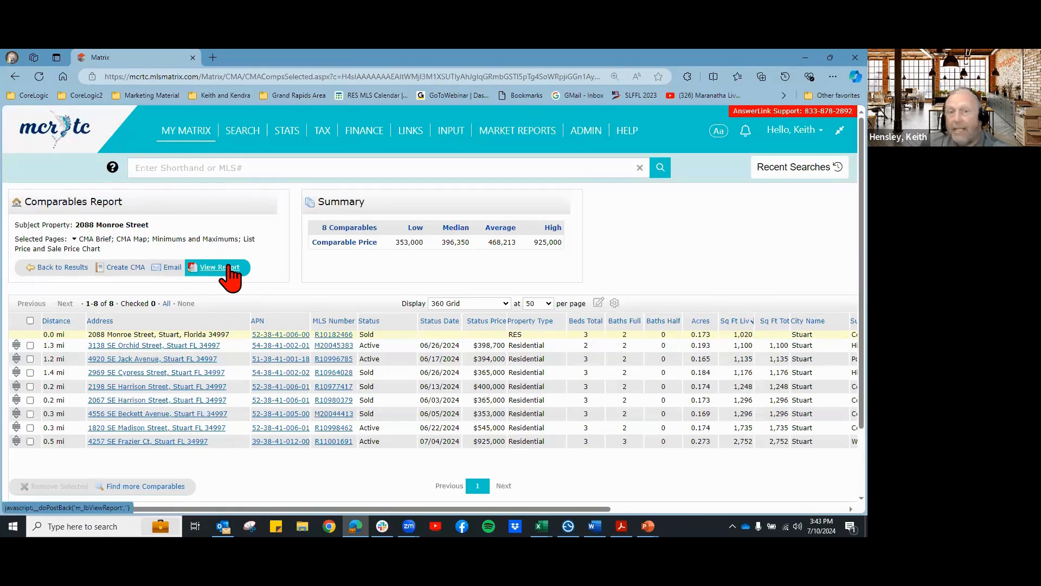
mouse_move(187, 130)
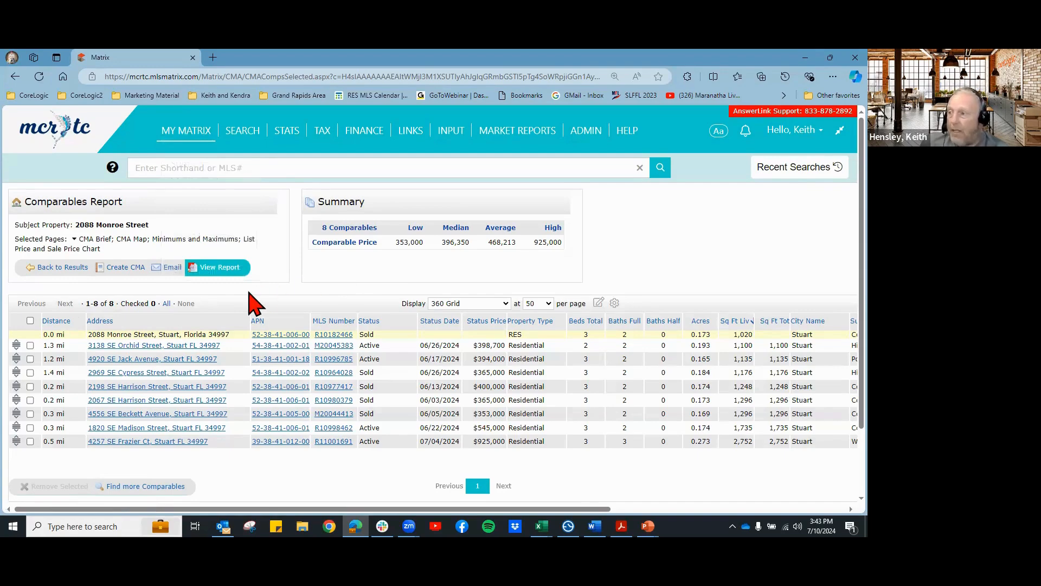
click(126, 270)
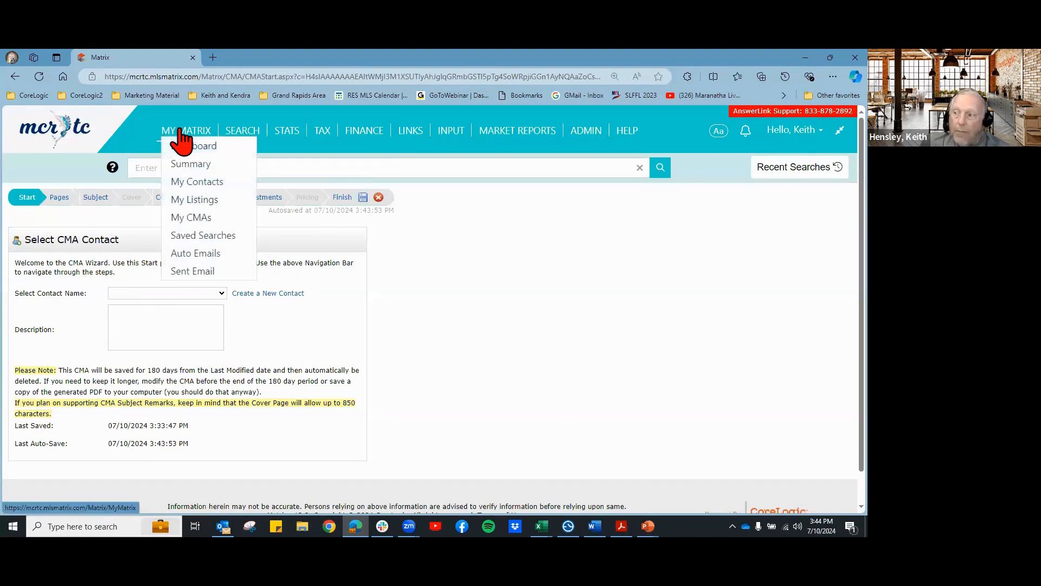
click(199, 222)
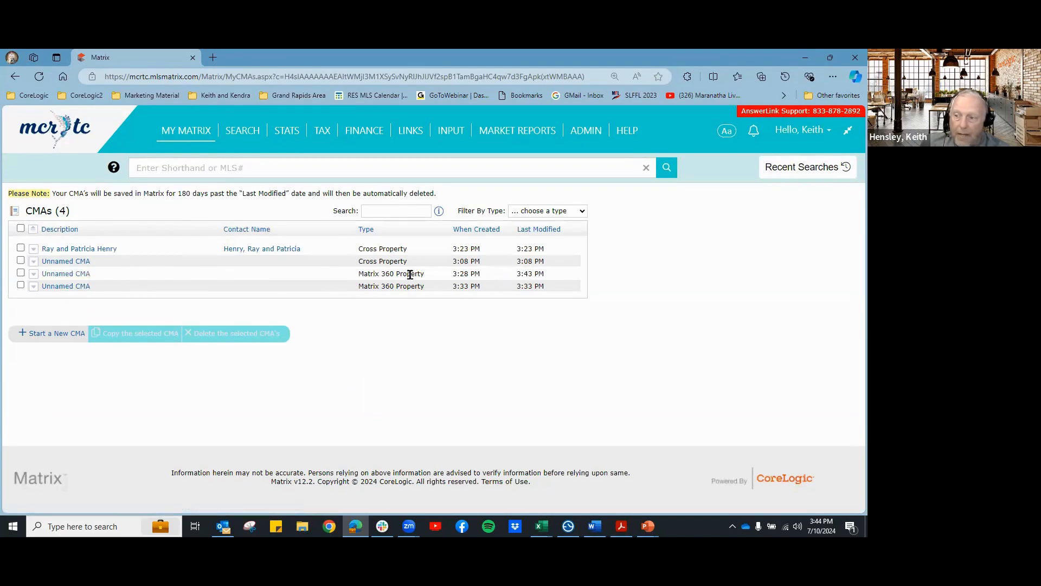
click(64, 275)
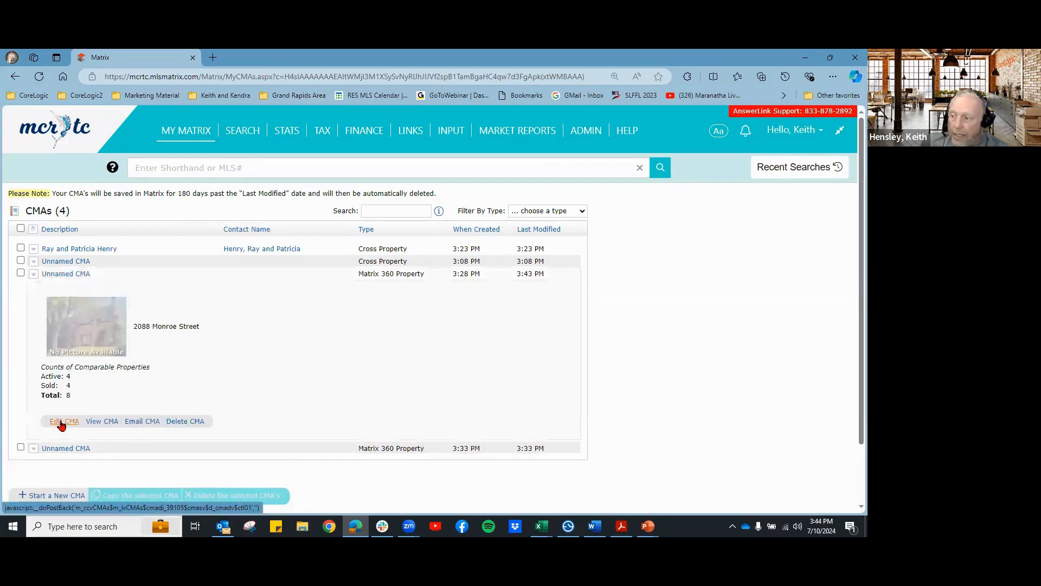
click(61, 422)
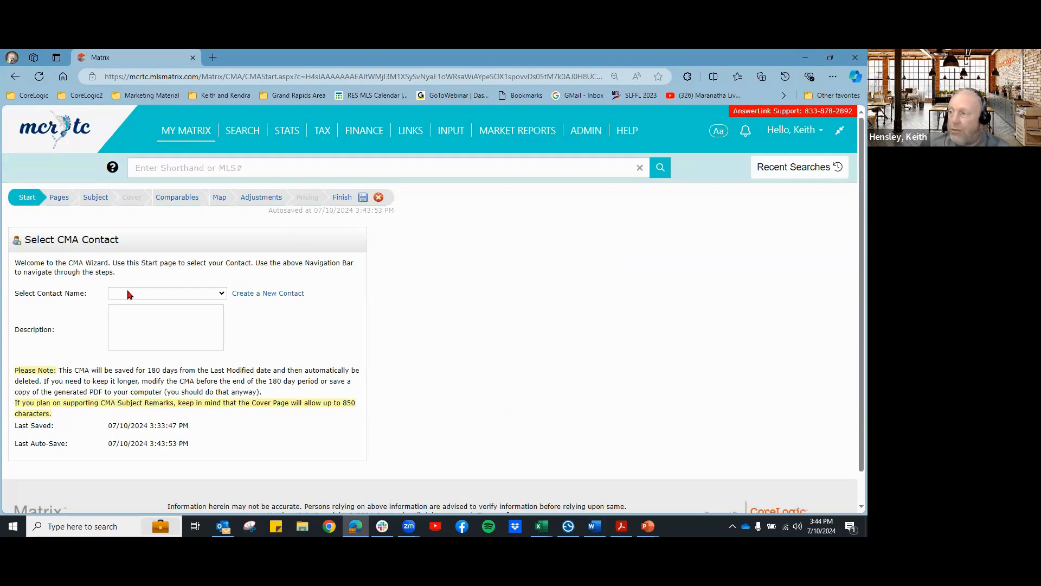
click(156, 297)
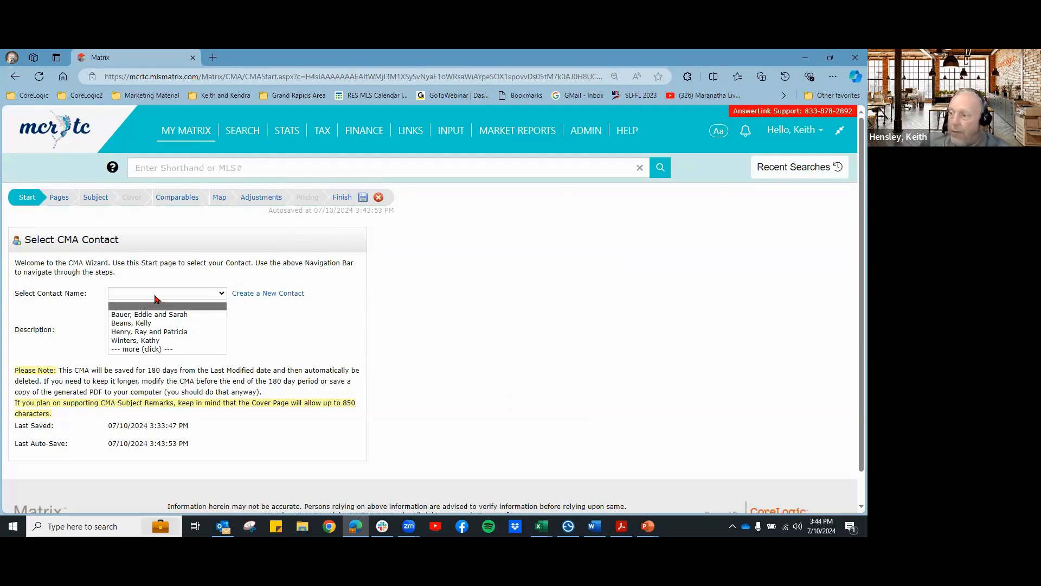
Step: Assign the client contact, then add Cover Sheet and Cover Page w/Subject Remarks on the Pages step
click(163, 332)
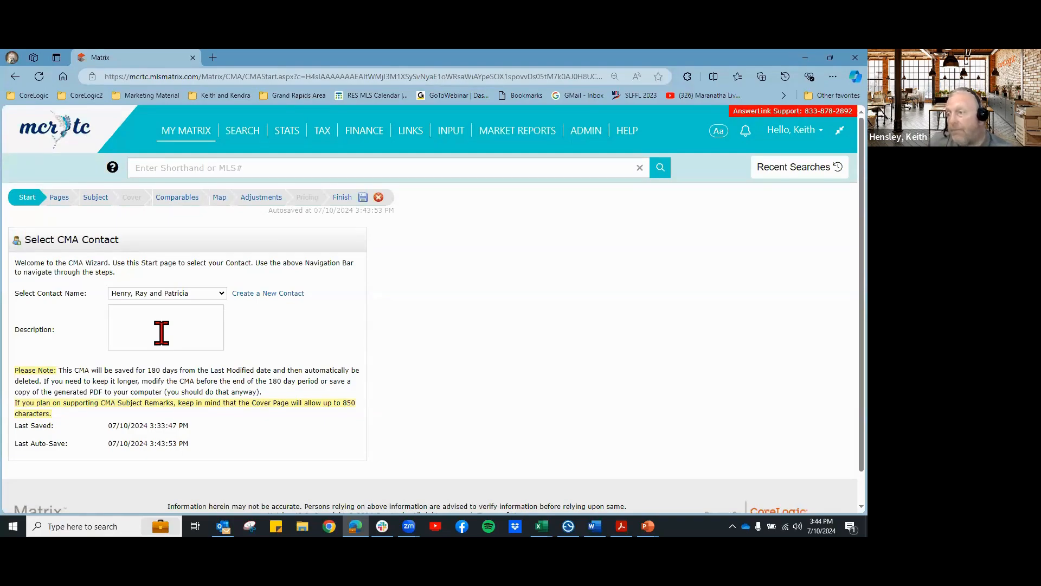
click(54, 199)
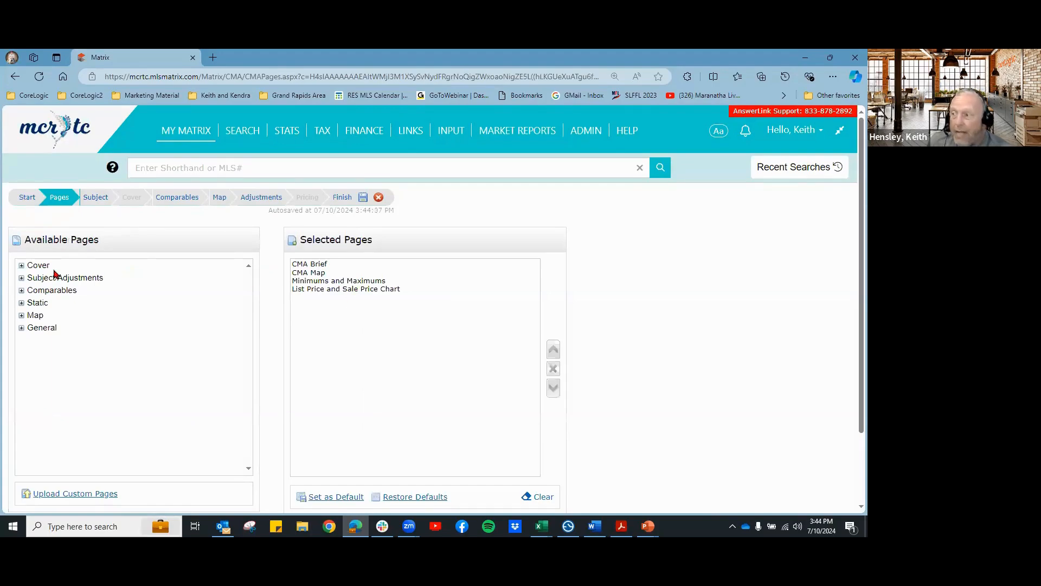
click(38, 266)
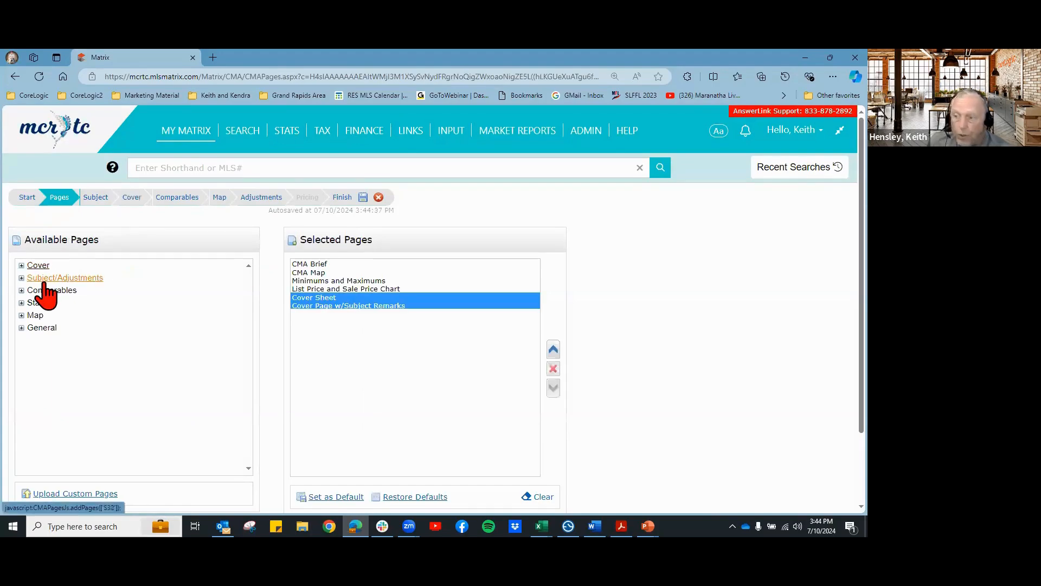
Step: Add the Price Adjustments page, the comparables charts and reports, and all static marketing pages
click(43, 279)
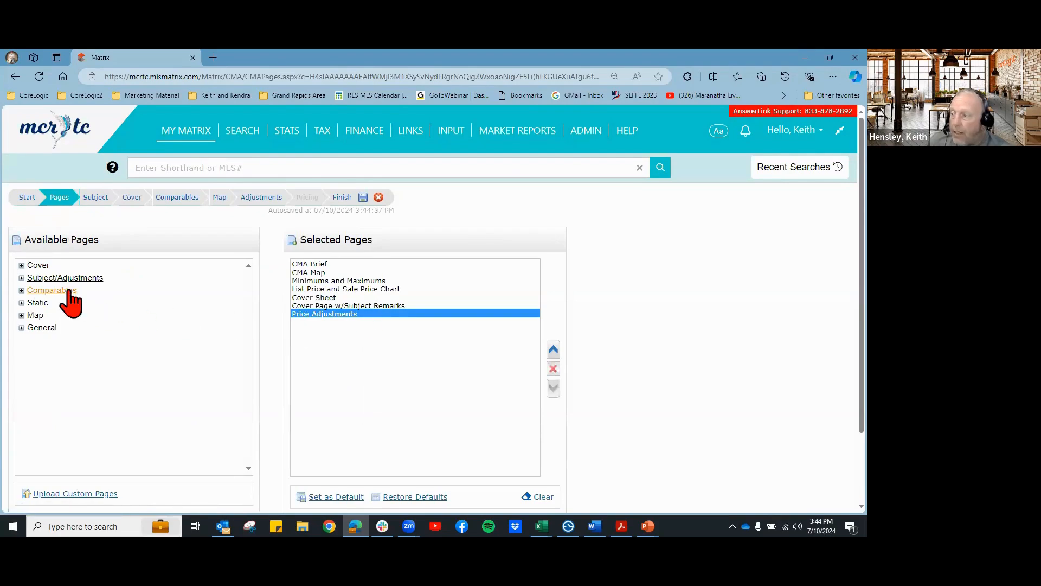
click(60, 291)
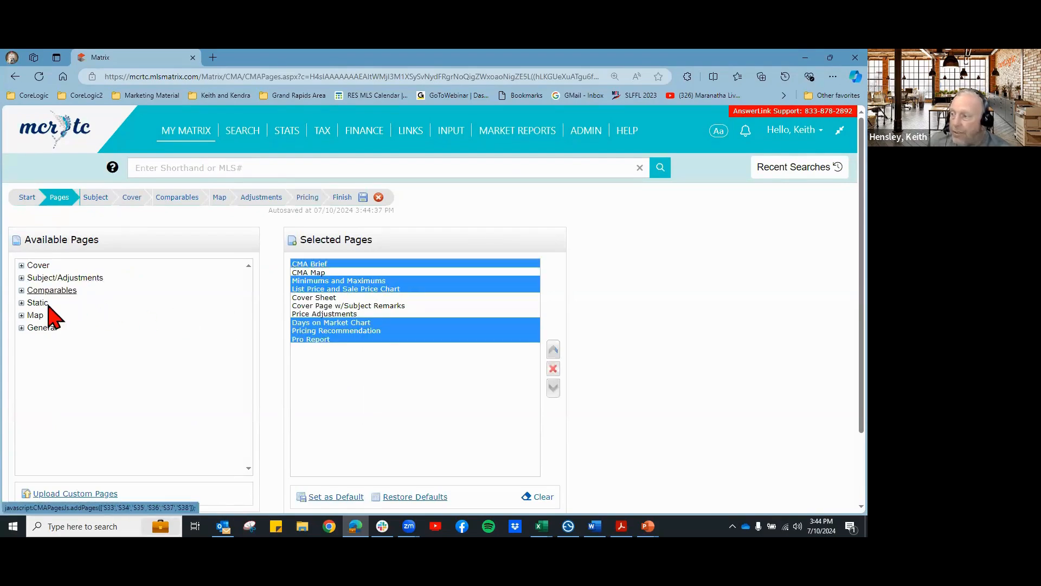
click(46, 307)
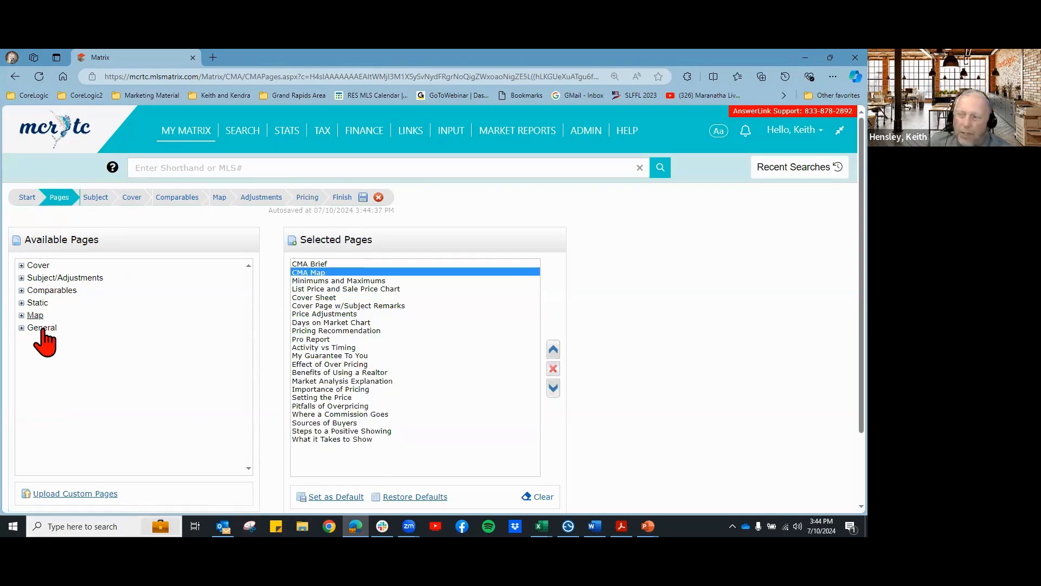
click(21, 329)
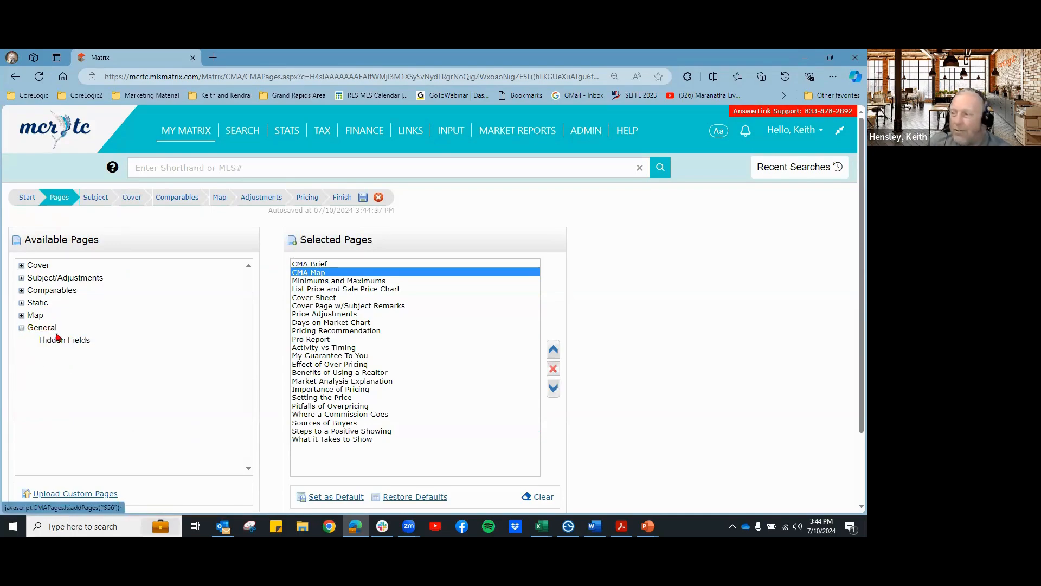
click(22, 329)
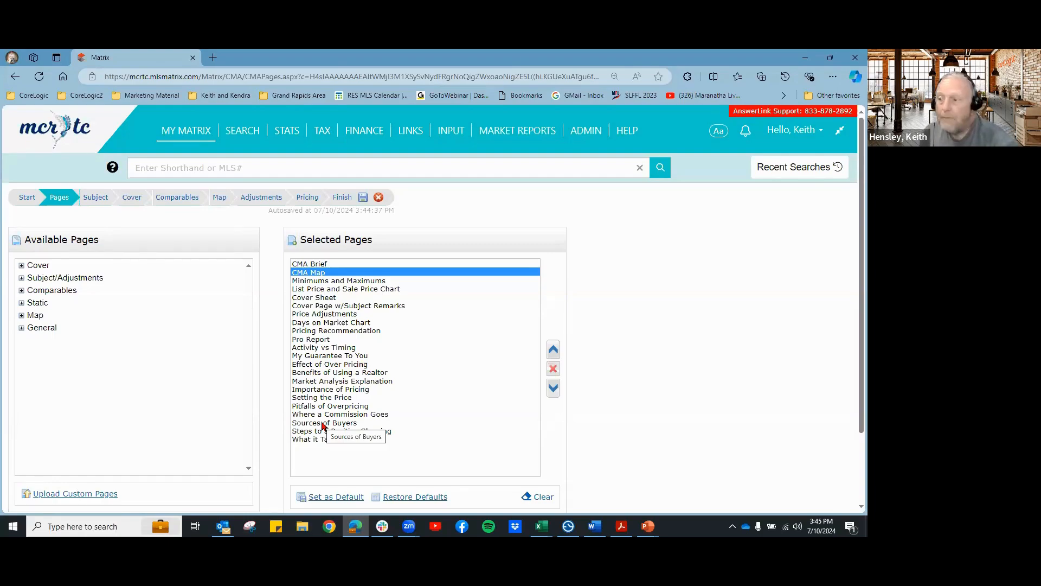
Step: Move Cover Sheet and Cover Page w/Subject Remarks to the top of the page order
click(333, 299)
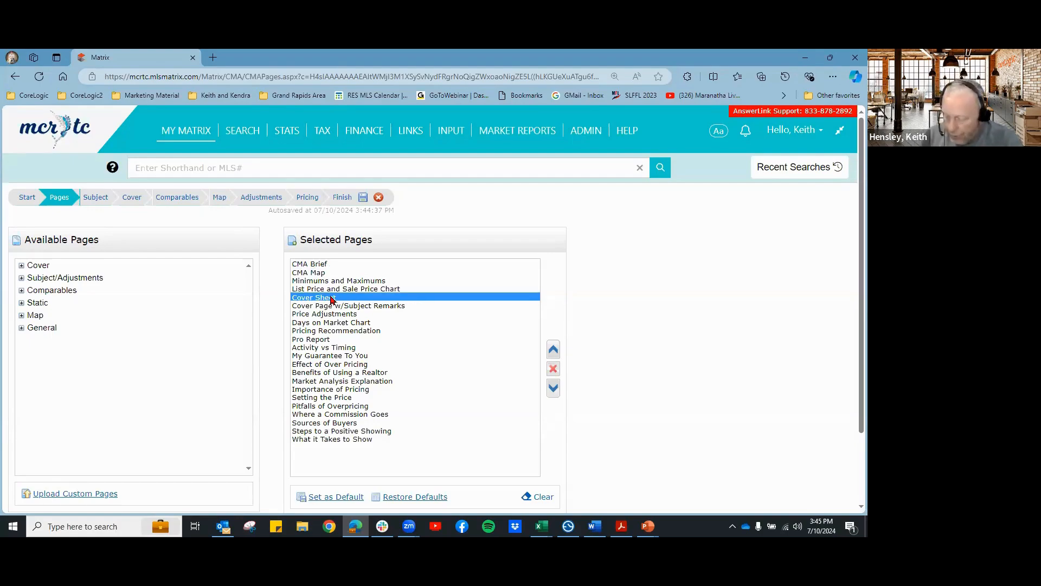
ctrl+click(332, 307)
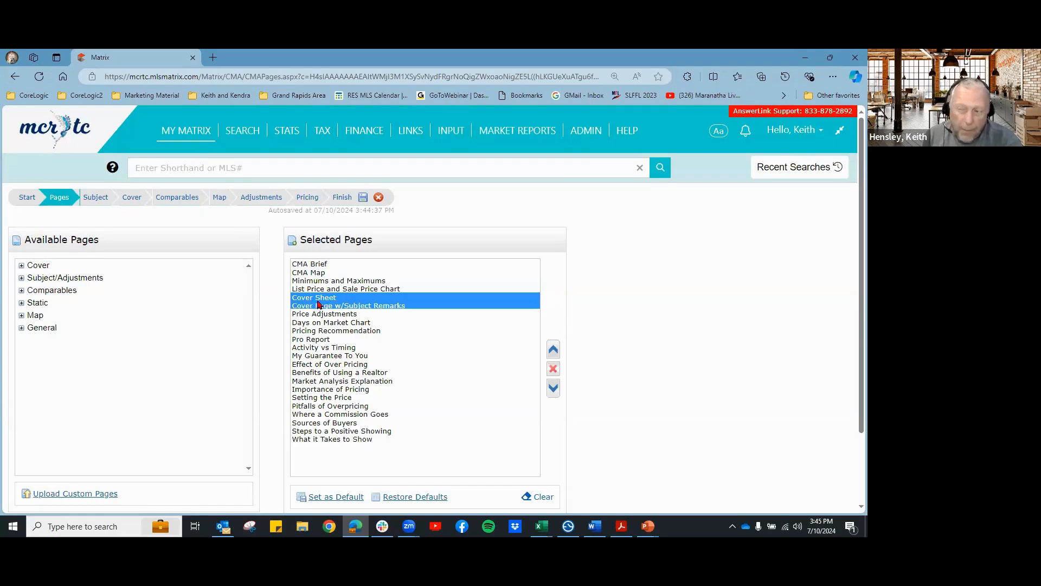
click(554, 350)
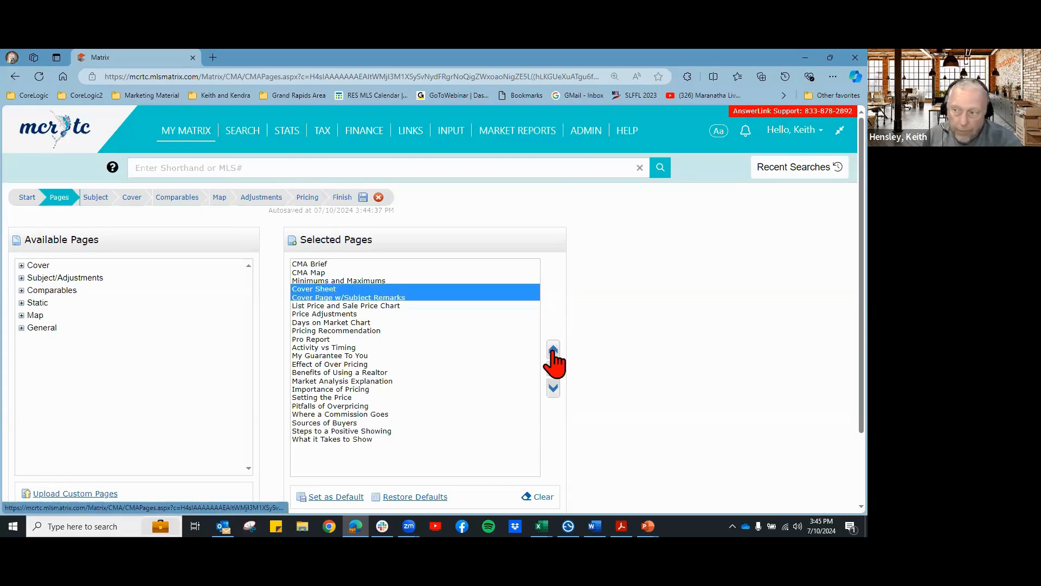
click(553, 350)
click(553, 350)
click(553, 350)
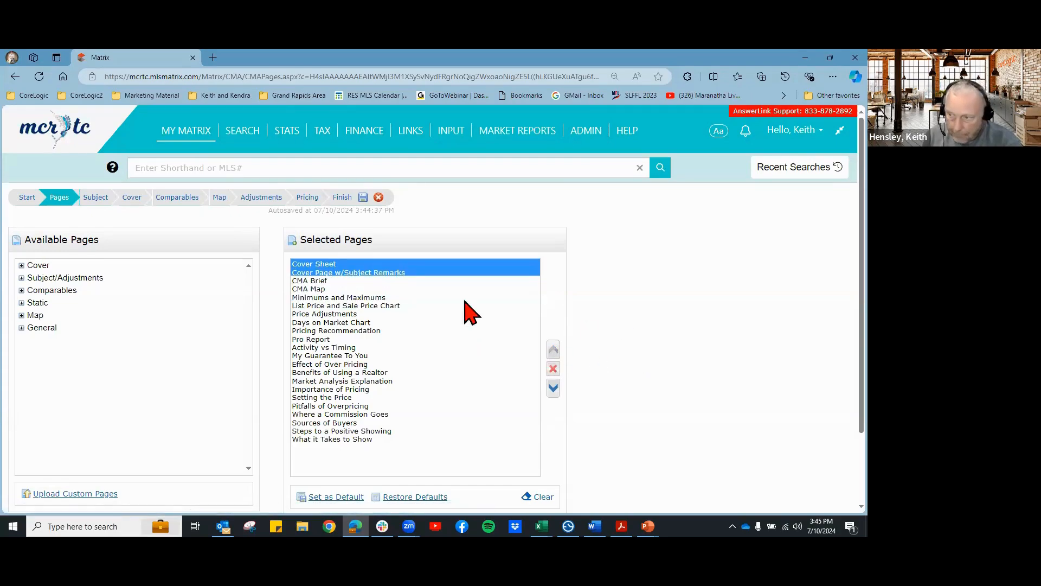
Step: Select Days on Market Chart, What it Takes to Show, Benefits of Using a Realtor and My Guarantee To You, then proceed to Subject
click(310, 324)
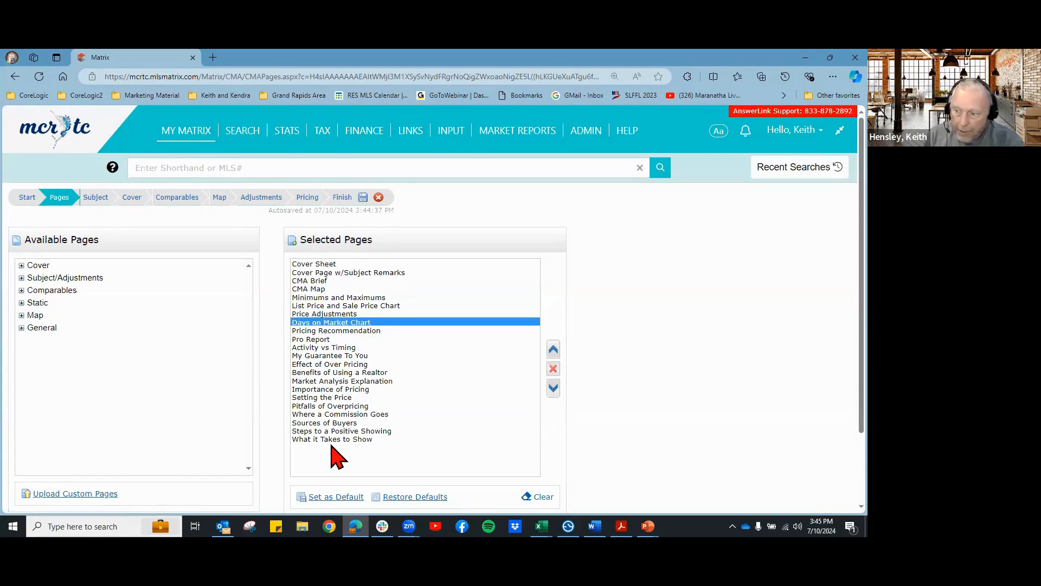
click(332, 440)
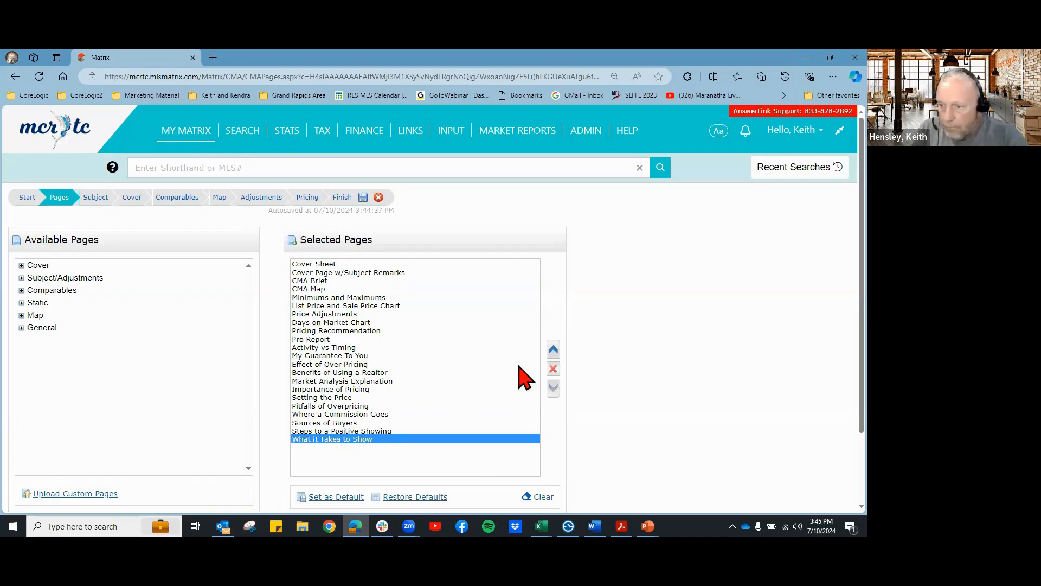
click(343, 374)
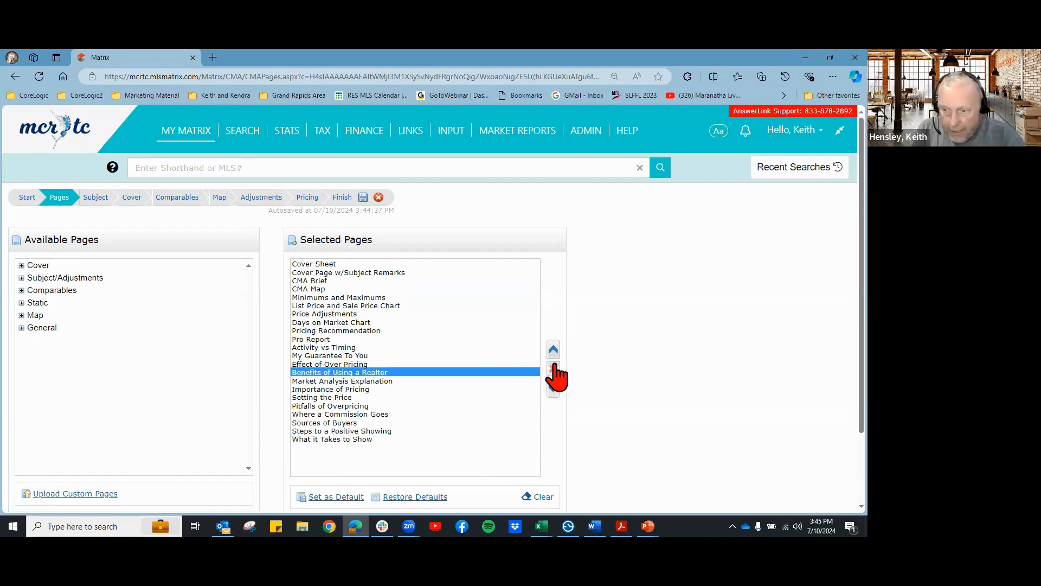
click(325, 356)
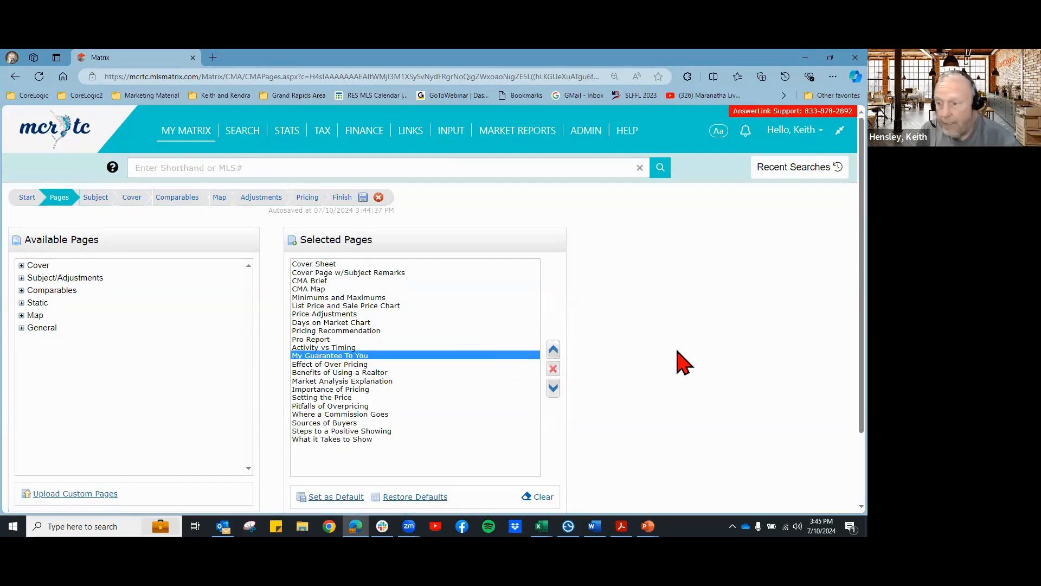
scroll(681, 363, down, 2)
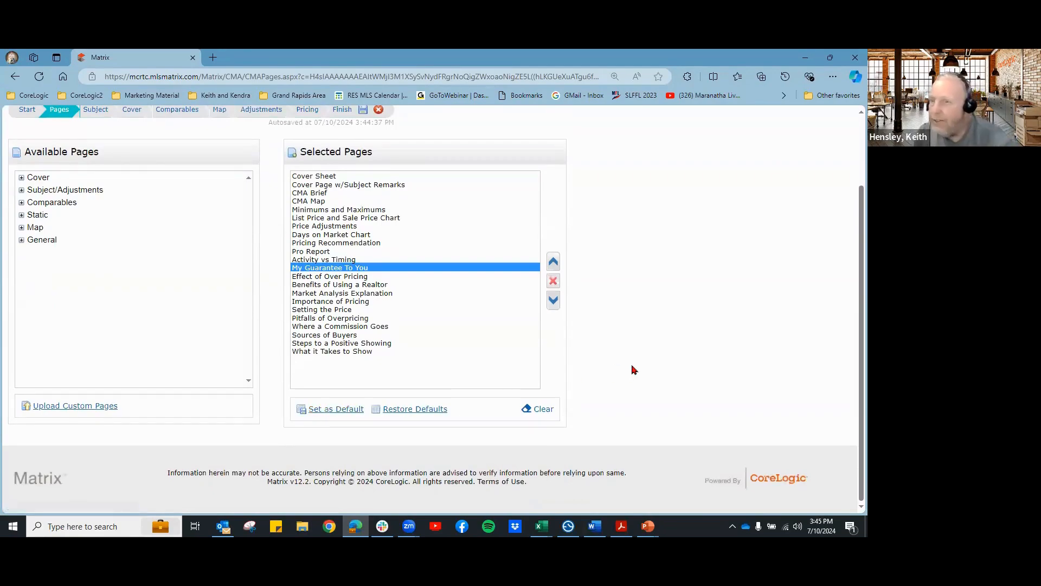
scroll(634, 369, up, 2)
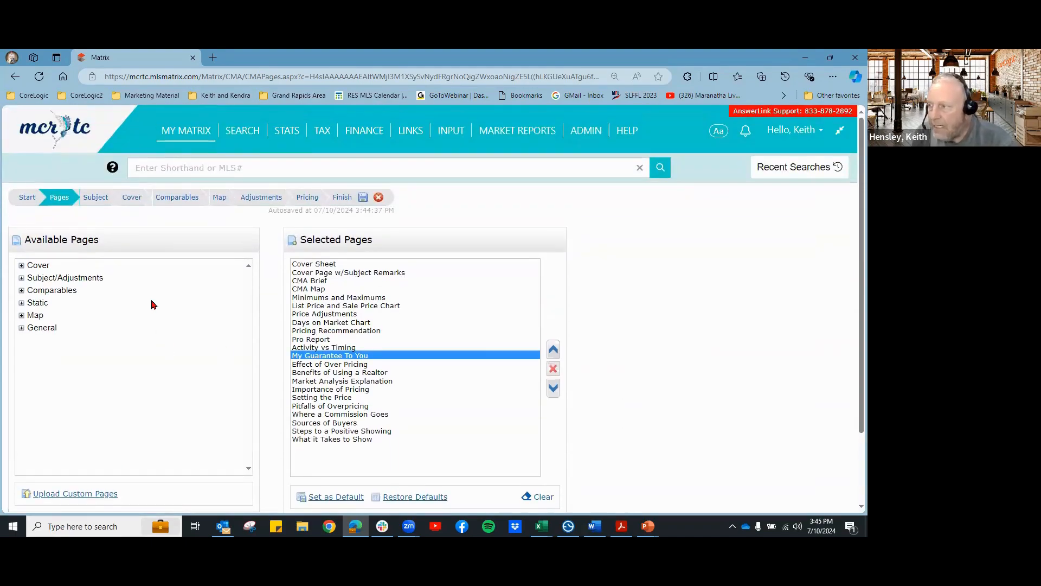
click(96, 199)
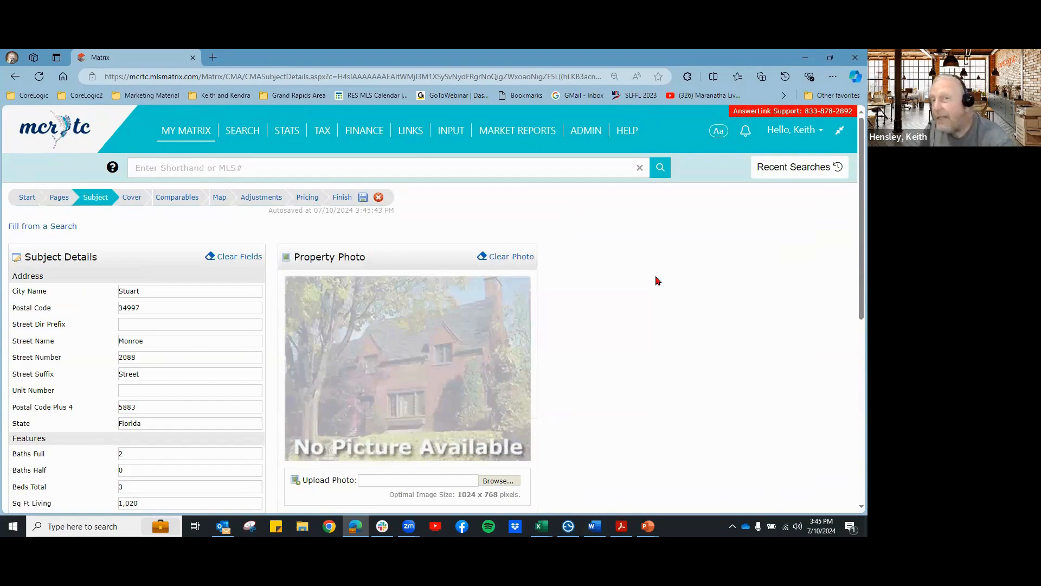
scroll(615, 357, down, 1)
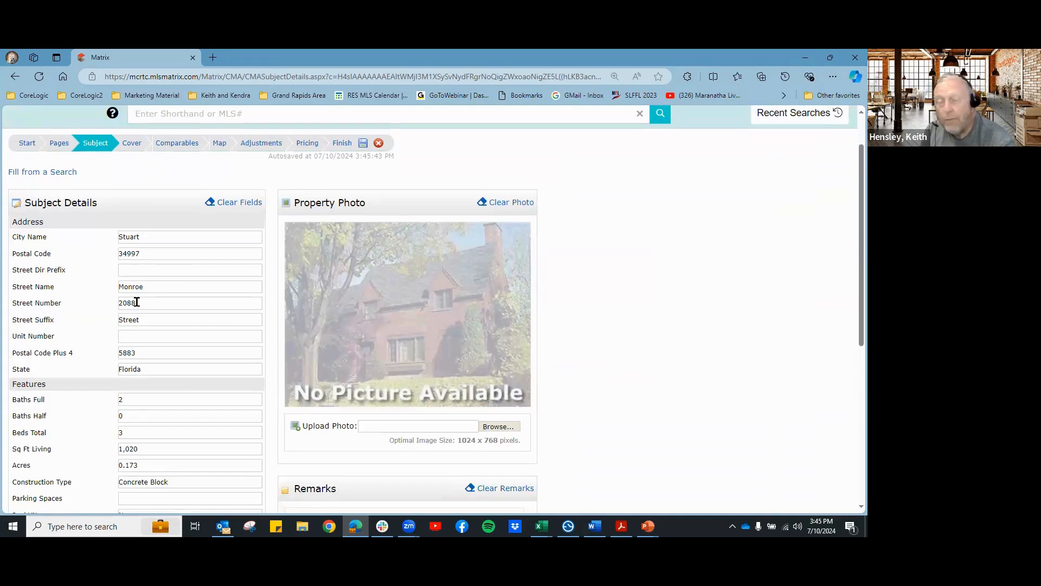
scroll(147, 288, up, 1)
mouse_move(193, 136)
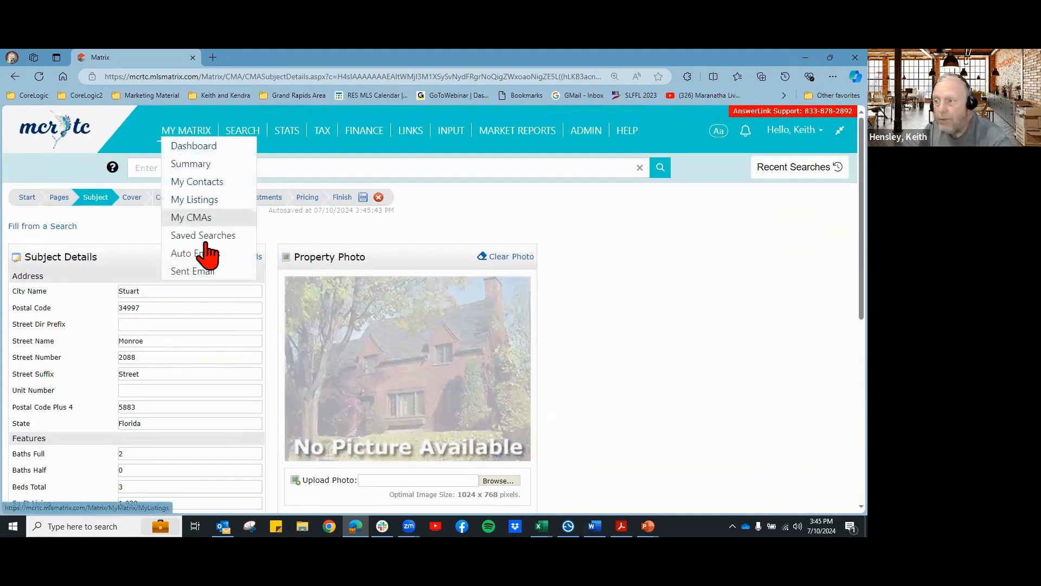
mouse_move(242, 137)
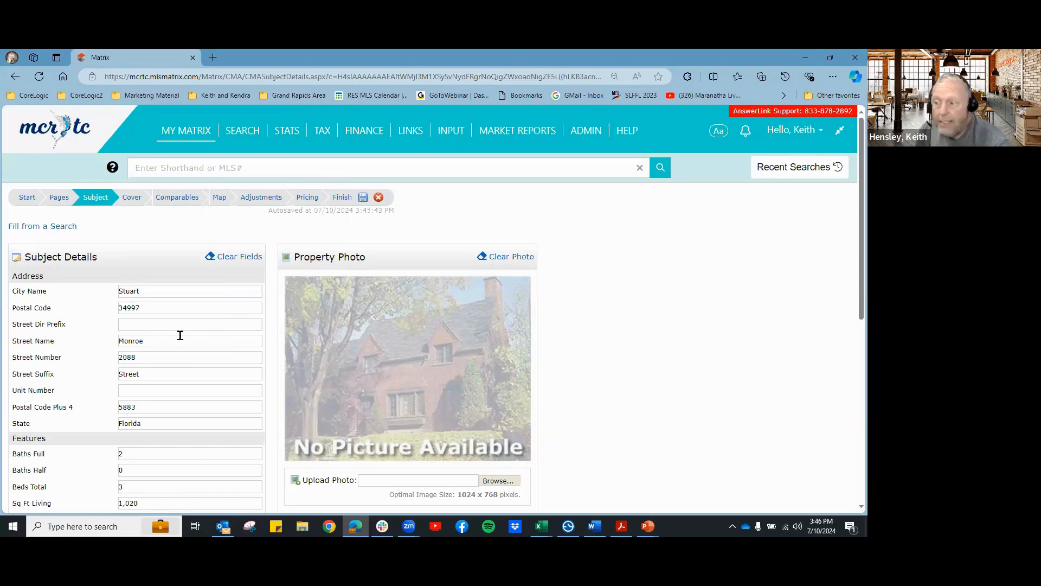
scroll(651, 397, down, 1)
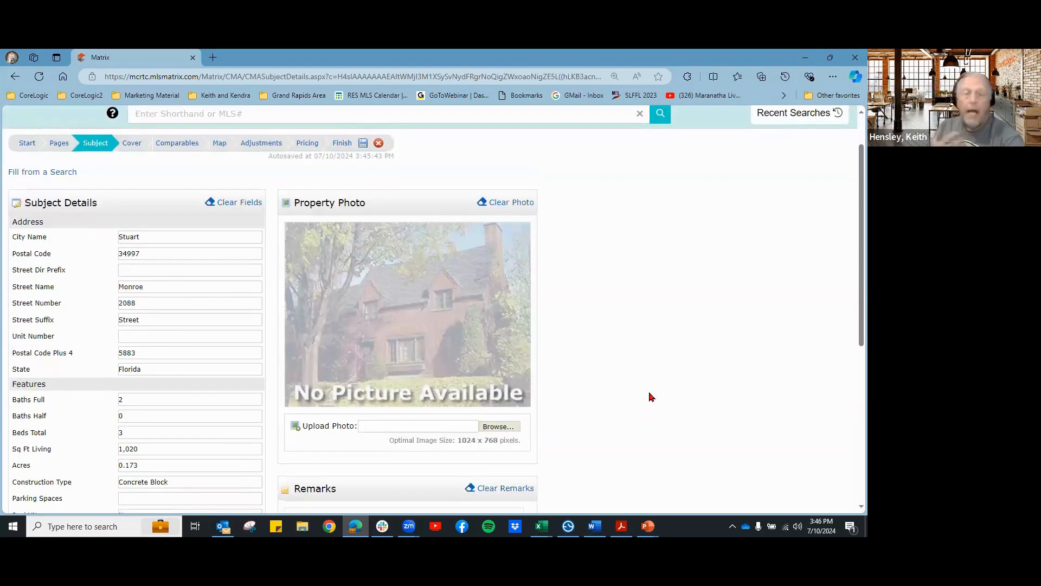
Step: Browse to the Listing Images > Restb.ai folder and pick the Exterior Front image as the subject photo
click(485, 428)
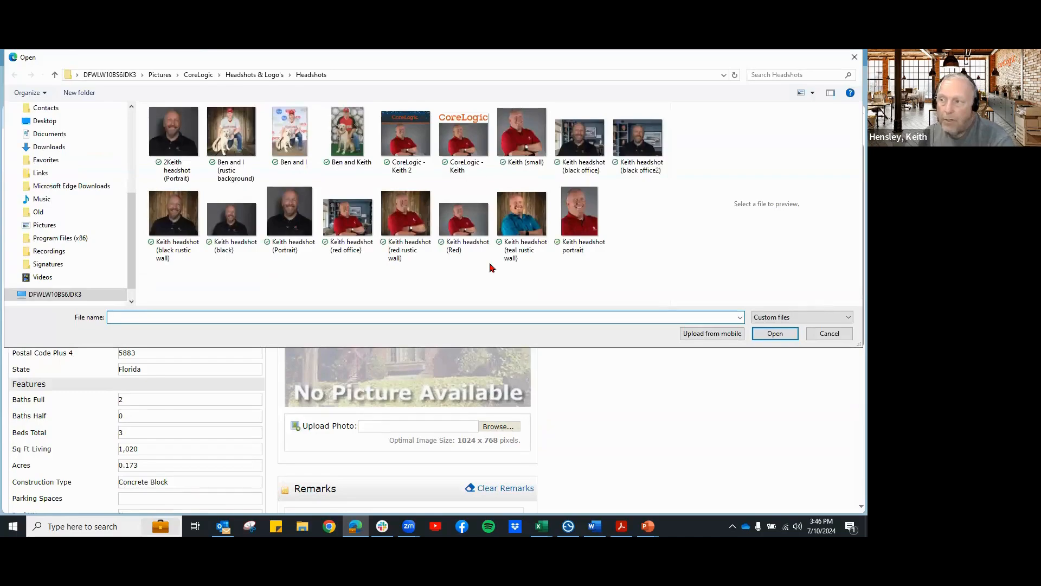
click(199, 75)
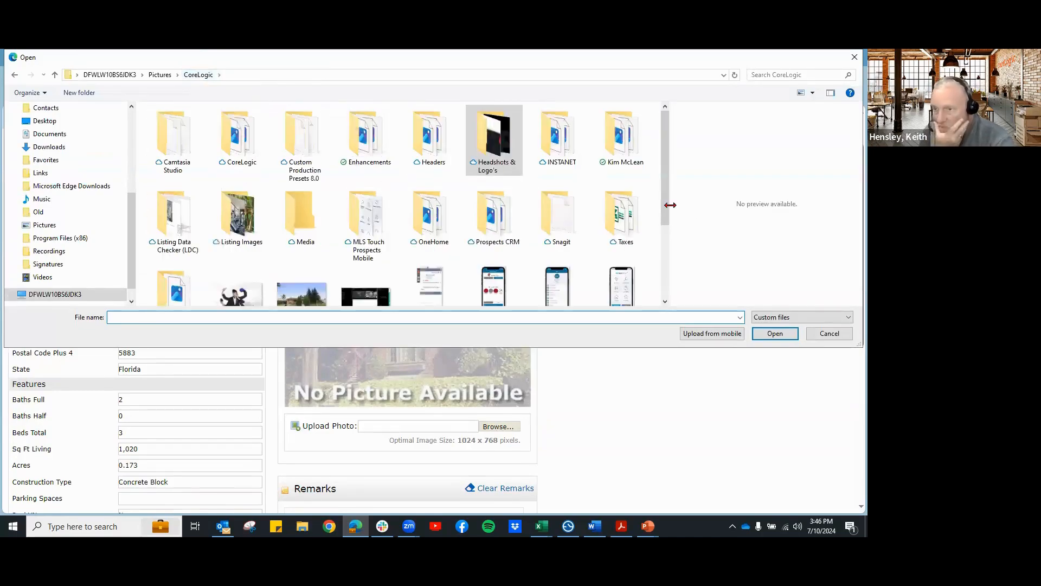
double_click(242, 225)
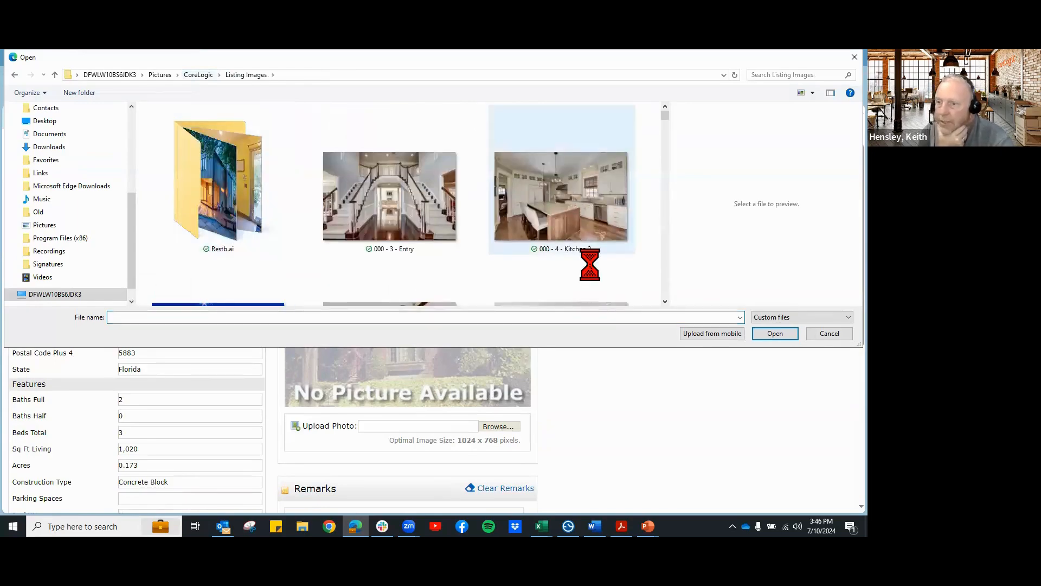
scroll(587, 251, down, 2)
scroll(232, 202, up, 2)
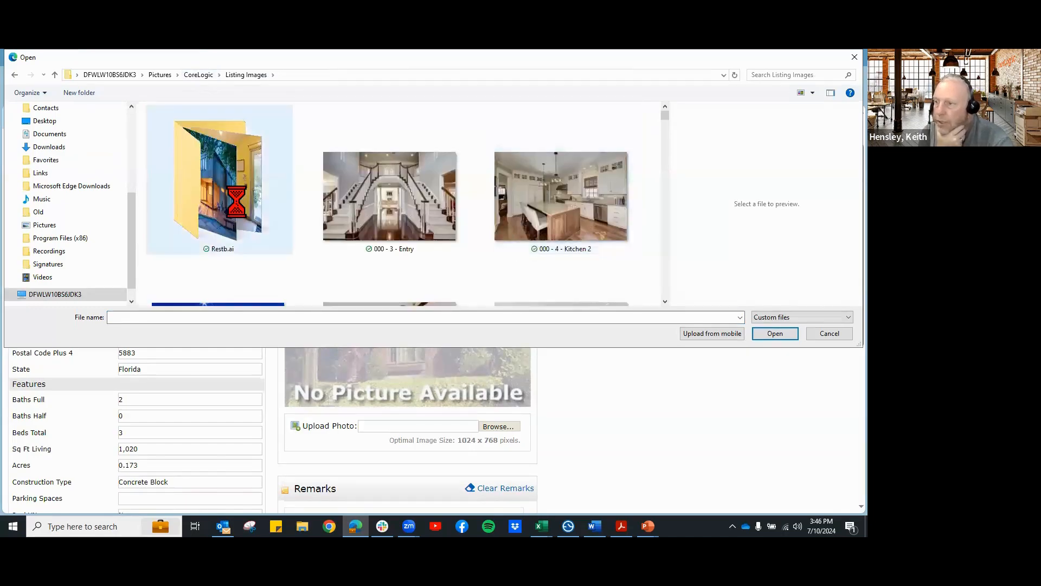
double_click(233, 203)
click(233, 142)
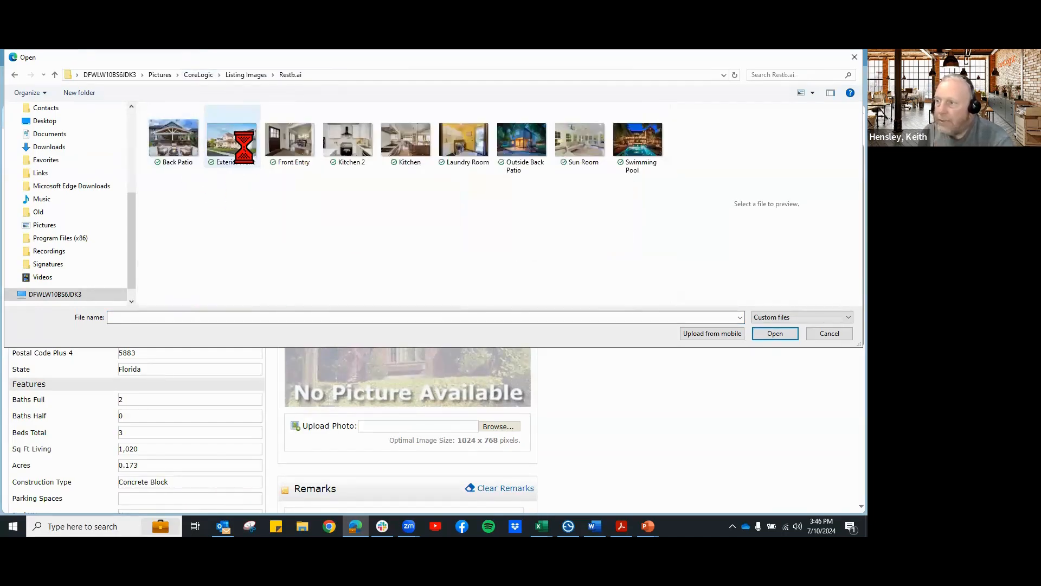
click(775, 333)
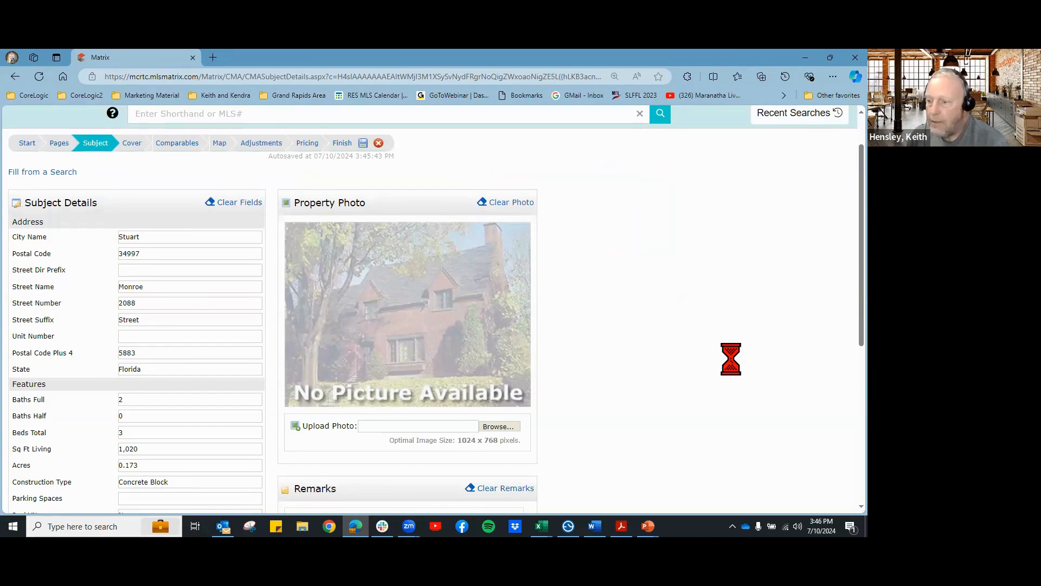
Step: Select the Exterior Front photo again and upload it as the subject photo
scroll(731, 359, down, 1)
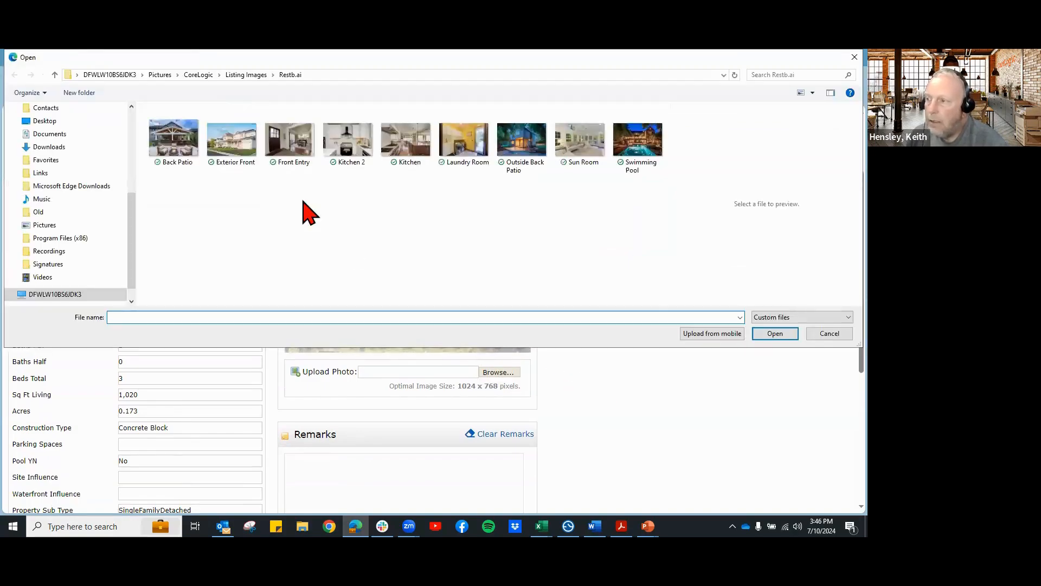
click(234, 142)
click(775, 334)
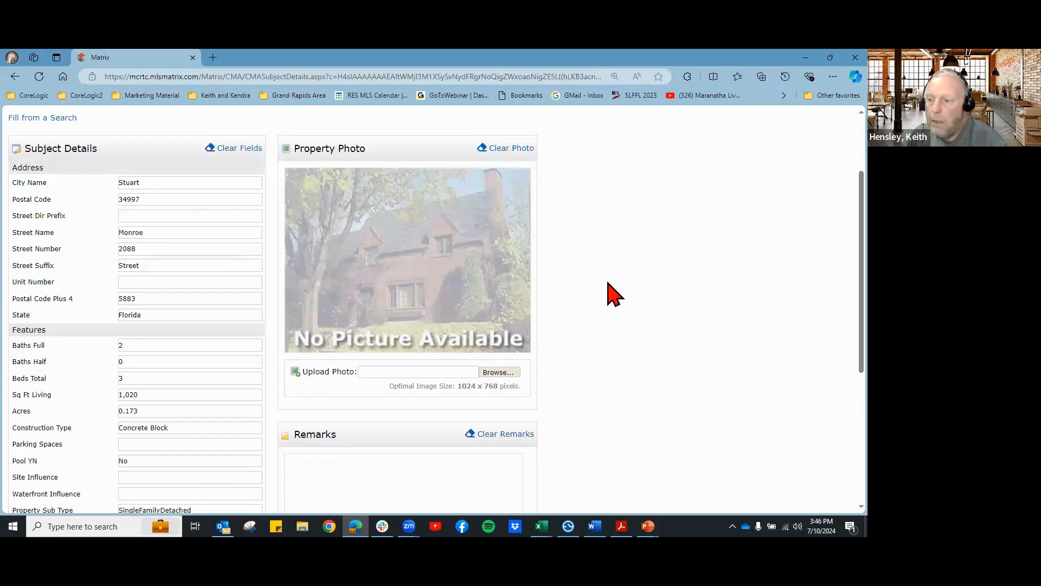
scroll(651, 282, up, 1)
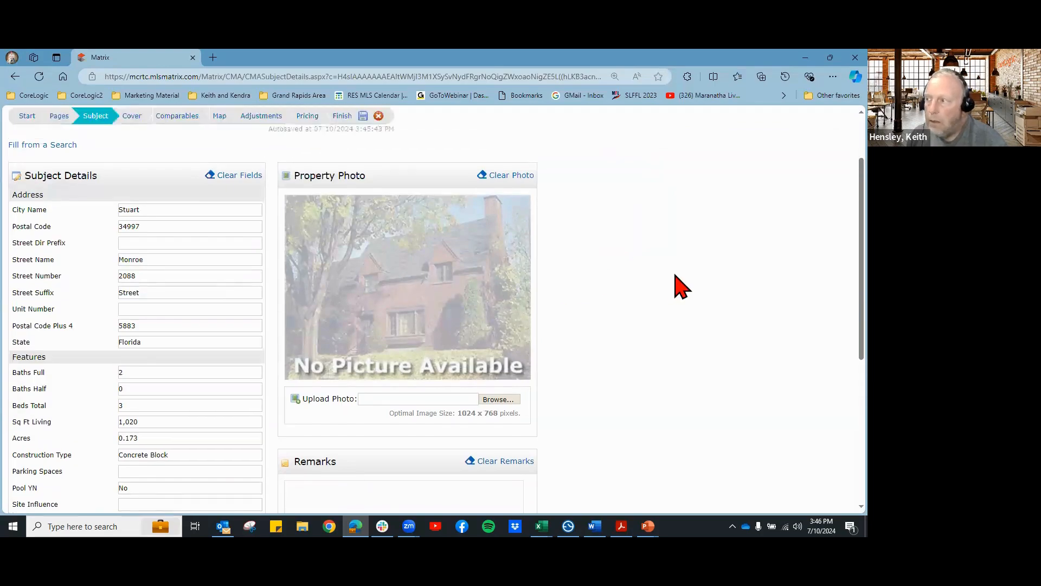
scroll(682, 286, up, 3)
scroll(678, 284, down, 6)
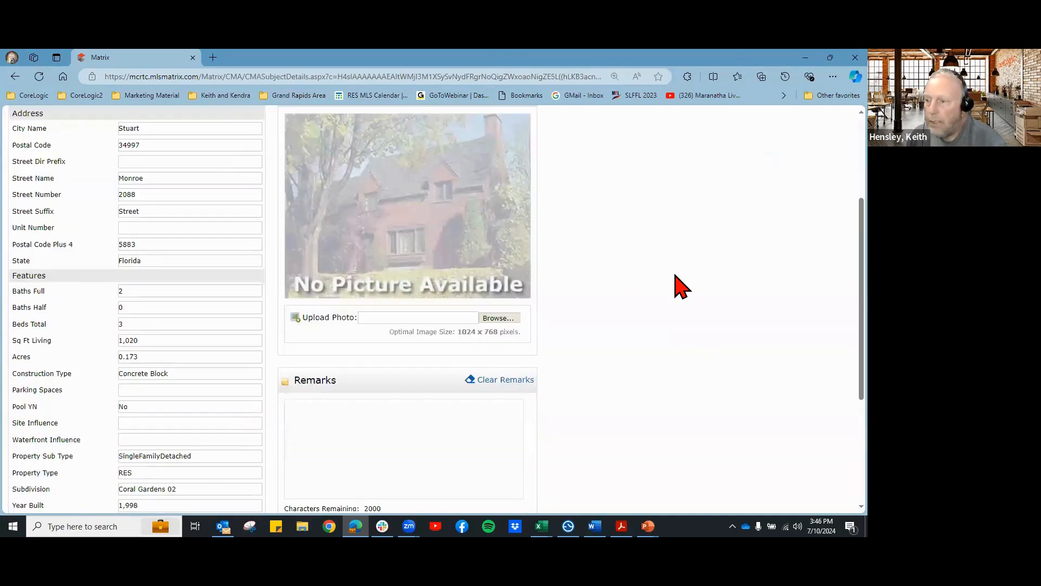
scroll(645, 346, down, 3)
scroll(642, 347, down, 1)
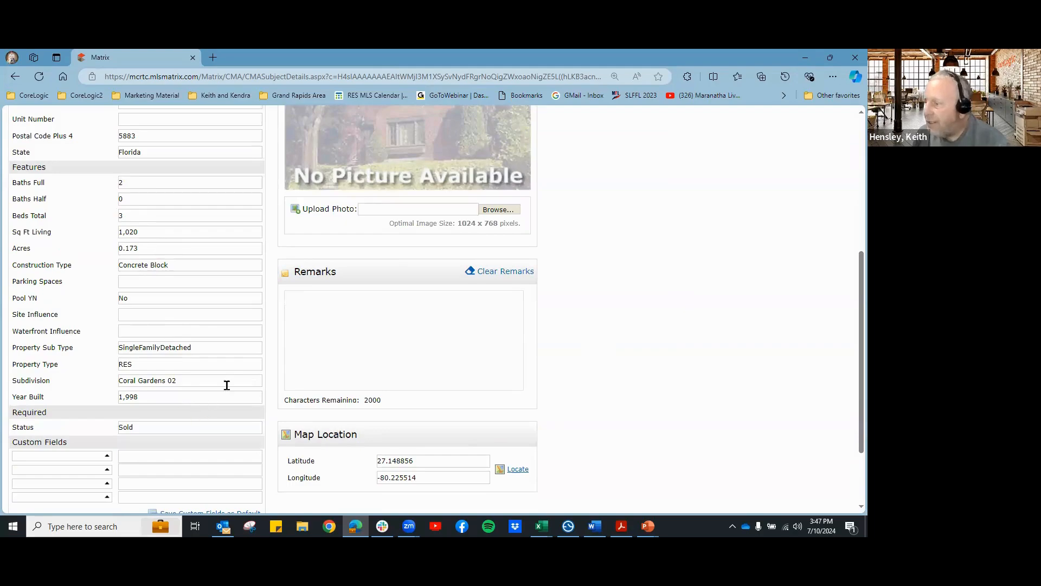
scroll(227, 385, down, 2)
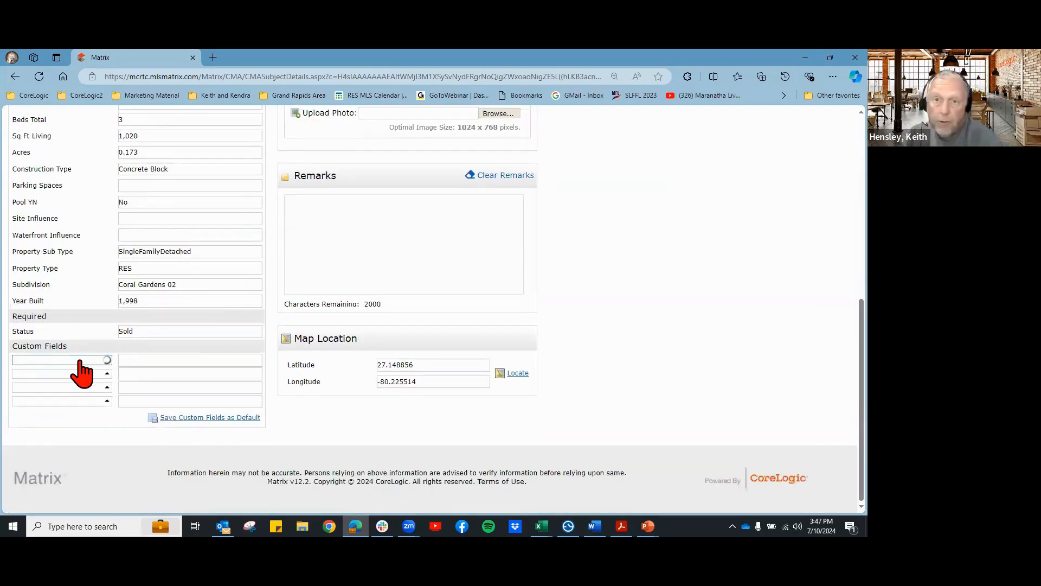
click(192, 362)
click(698, 388)
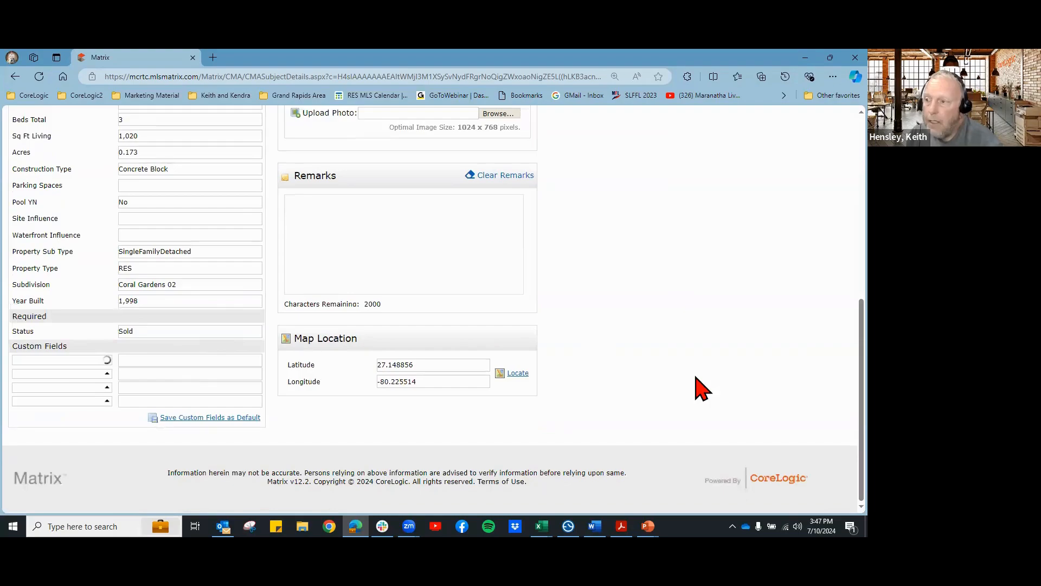
scroll(697, 388, up, 3)
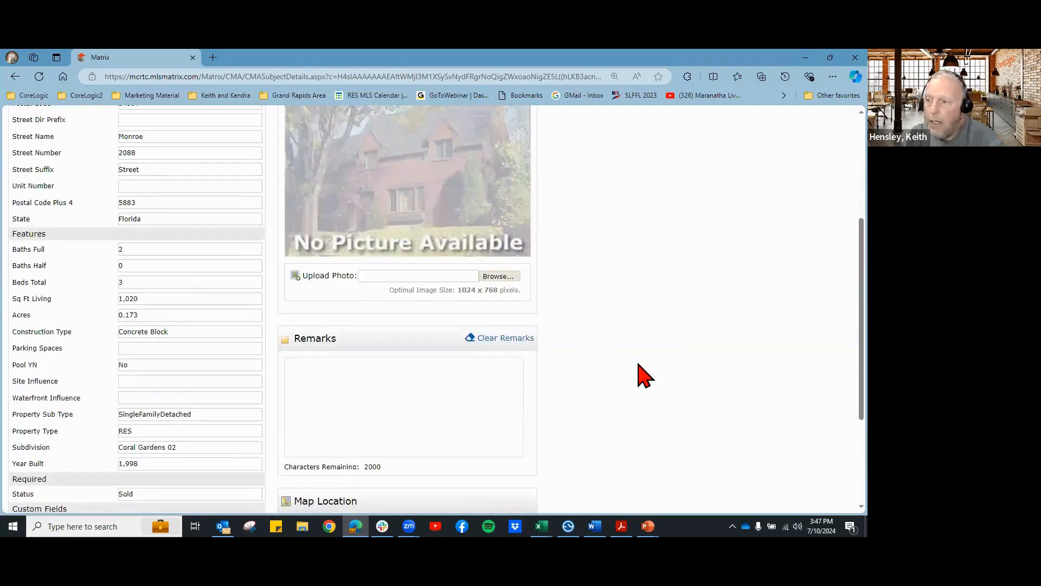
Step: Upload the Exterior Front image from Listing Images as the subject's property photo
click(500, 277)
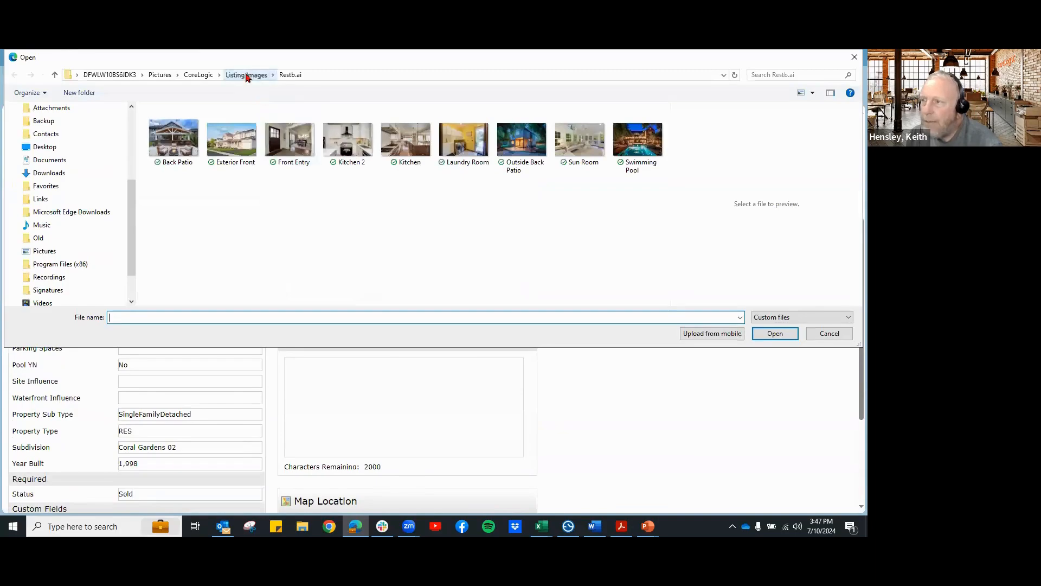
click(246, 75)
scroll(546, 246, down, 4)
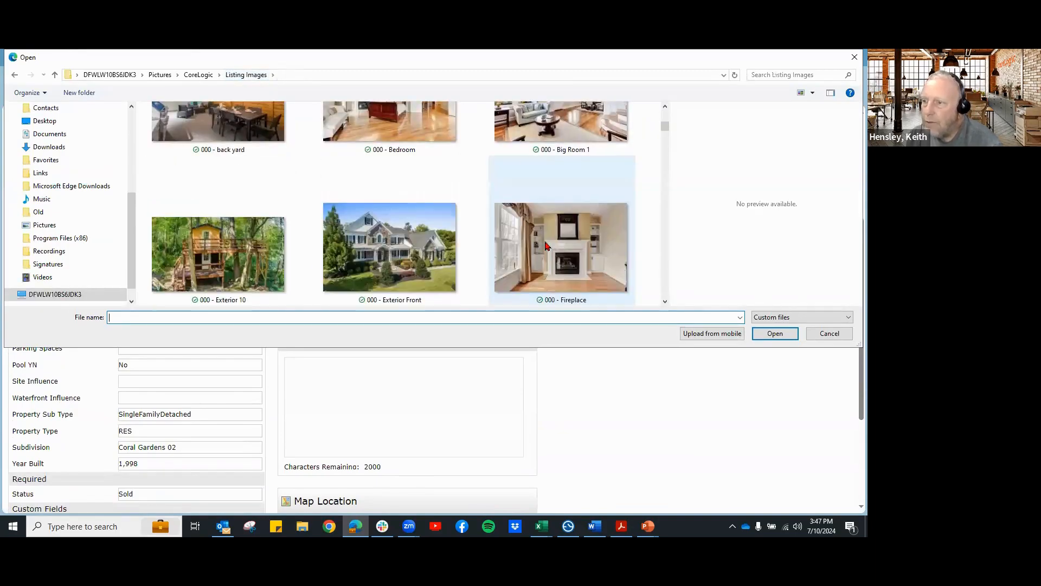
scroll(546, 245, up, 2)
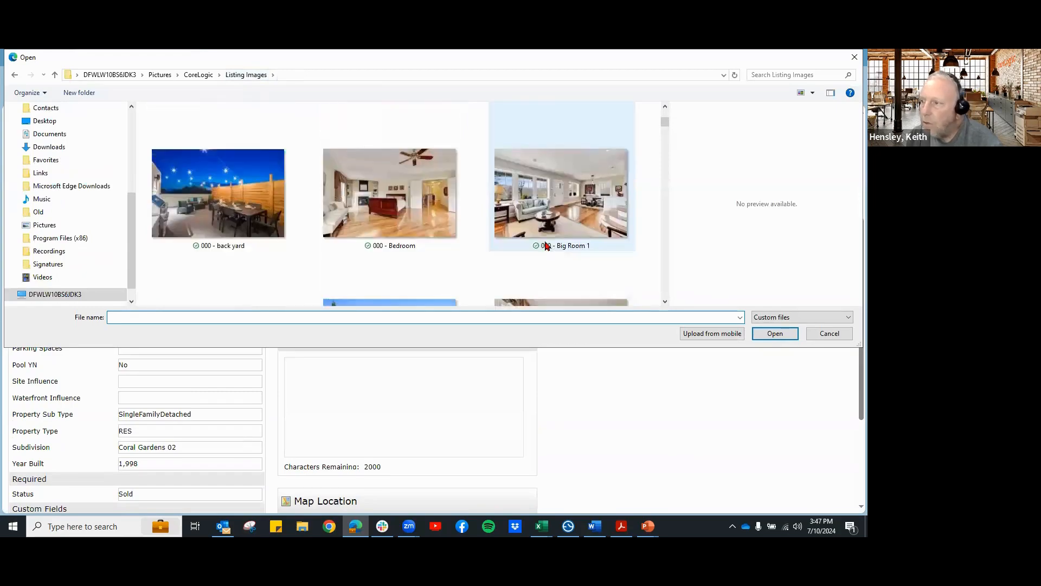
scroll(546, 245, down, 5)
scroll(546, 245, up, 2)
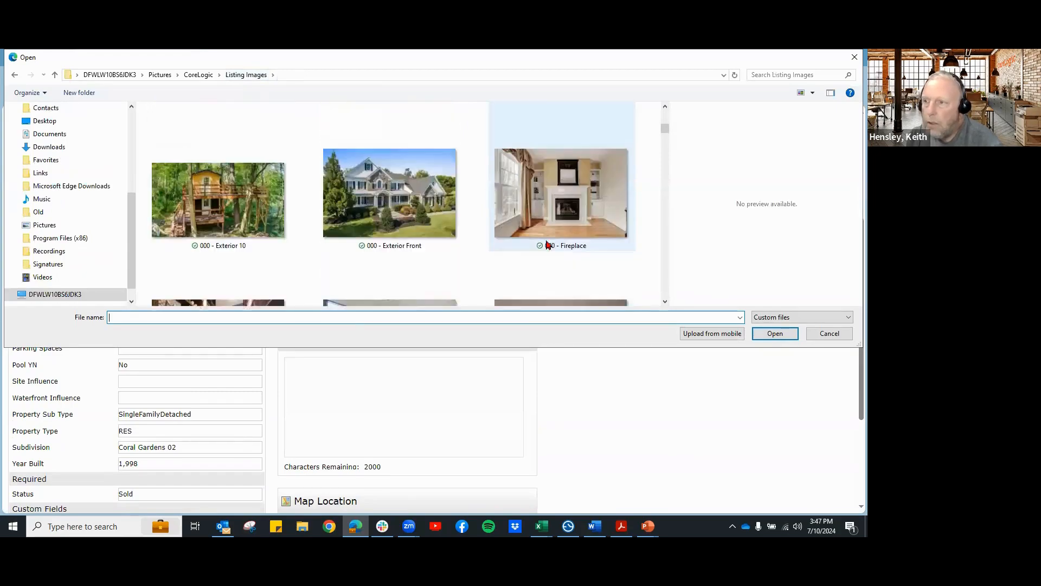
click(388, 214)
click(775, 335)
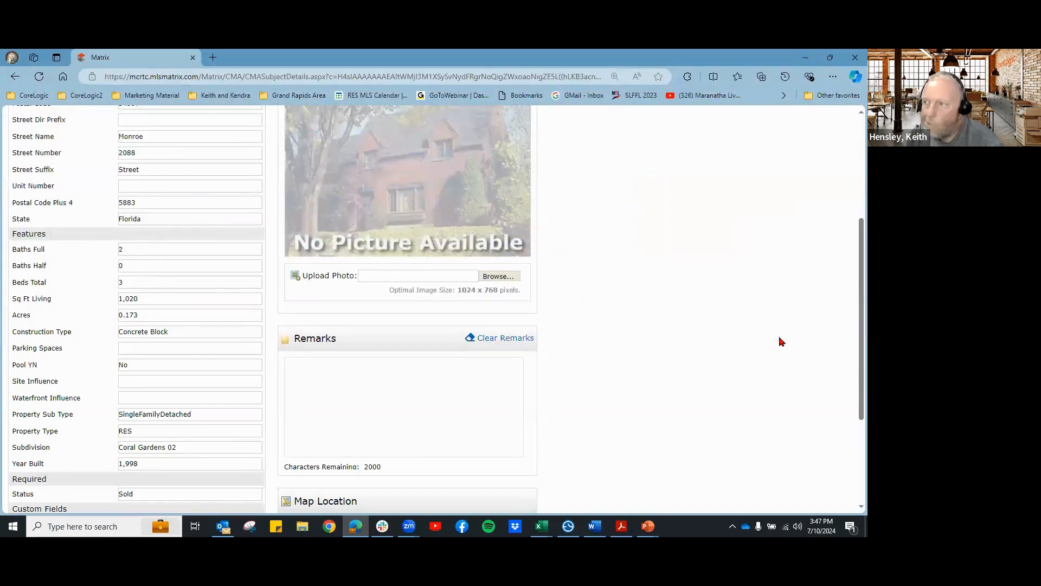
Step: Replace it with DS1_0285_Final from the CoreLogic listing shoot folder
scroll(781, 341, up, 1)
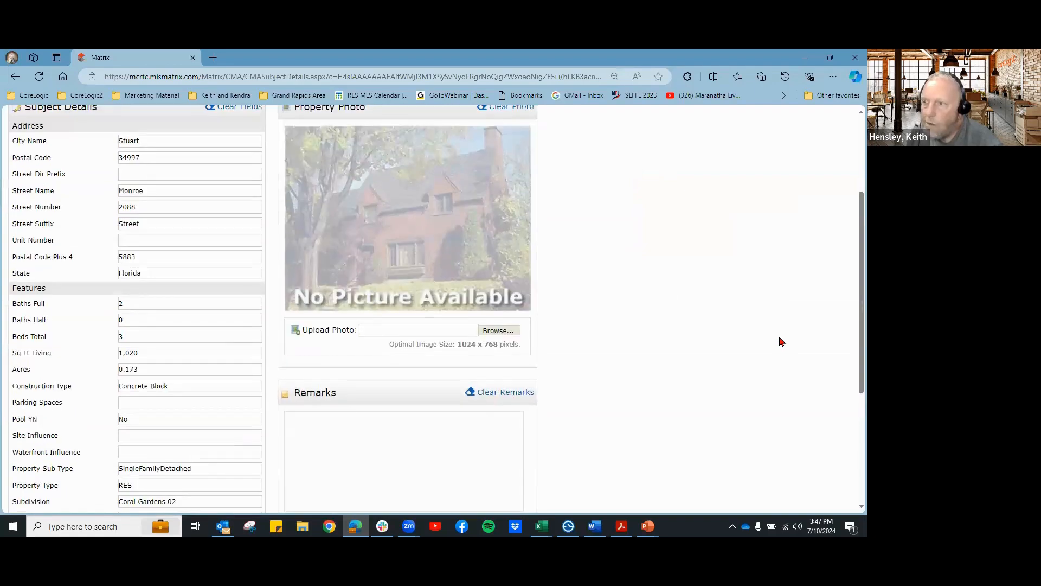
click(498, 331)
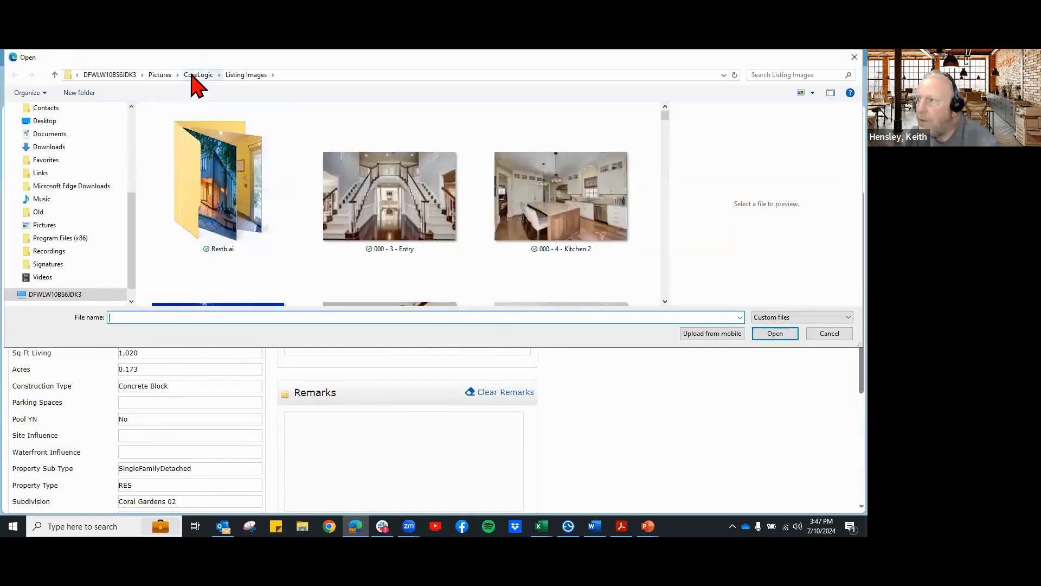
click(195, 76)
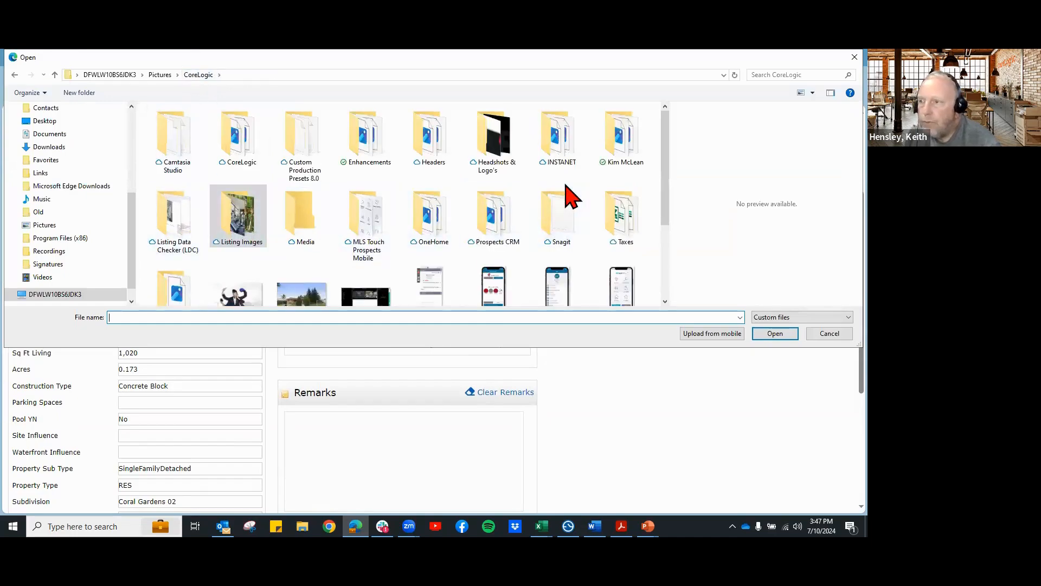
double_click(622, 142)
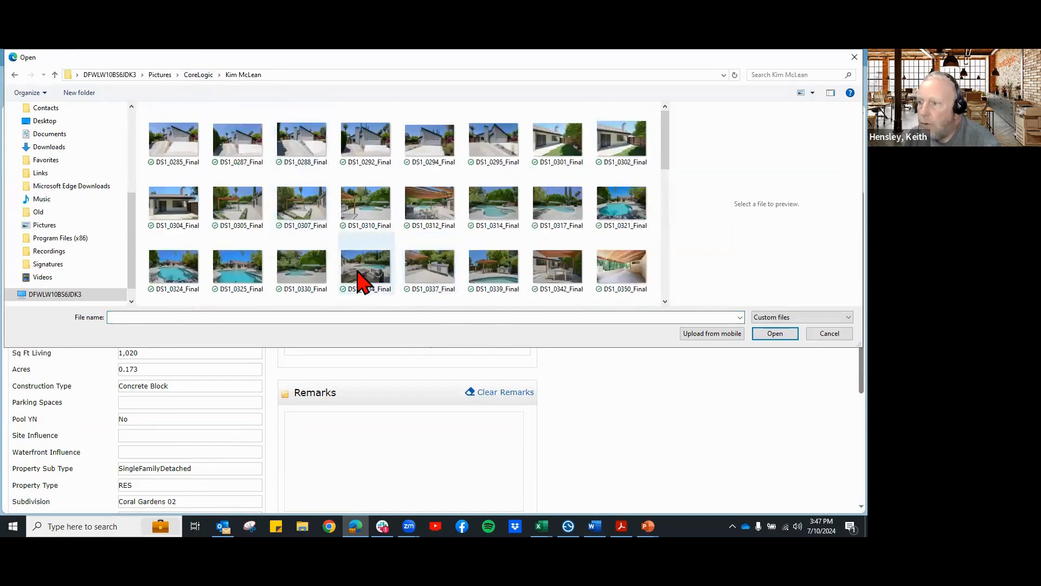
scroll(362, 274, down, 2)
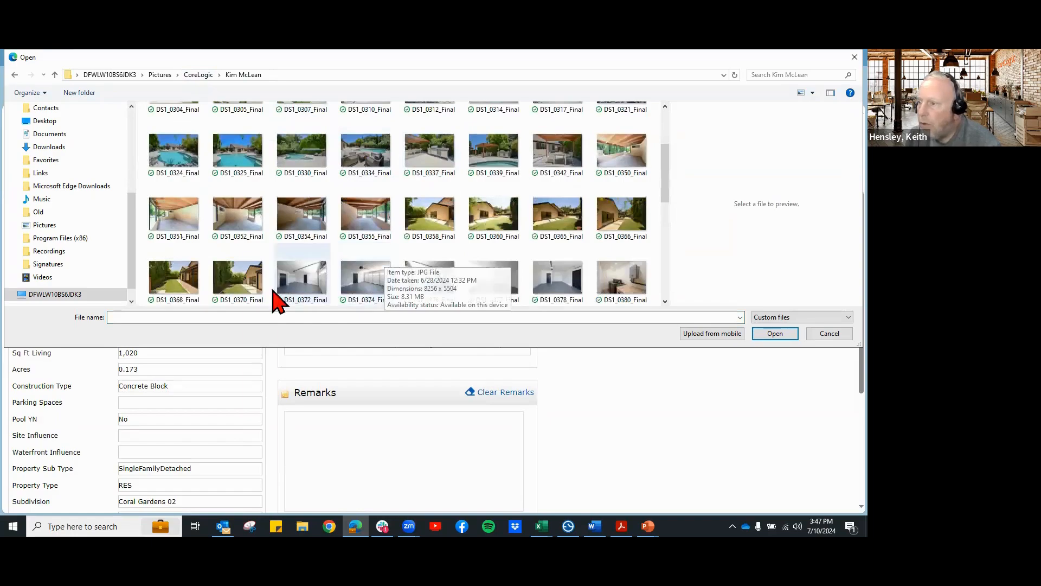
scroll(261, 271, up, 3)
click(174, 142)
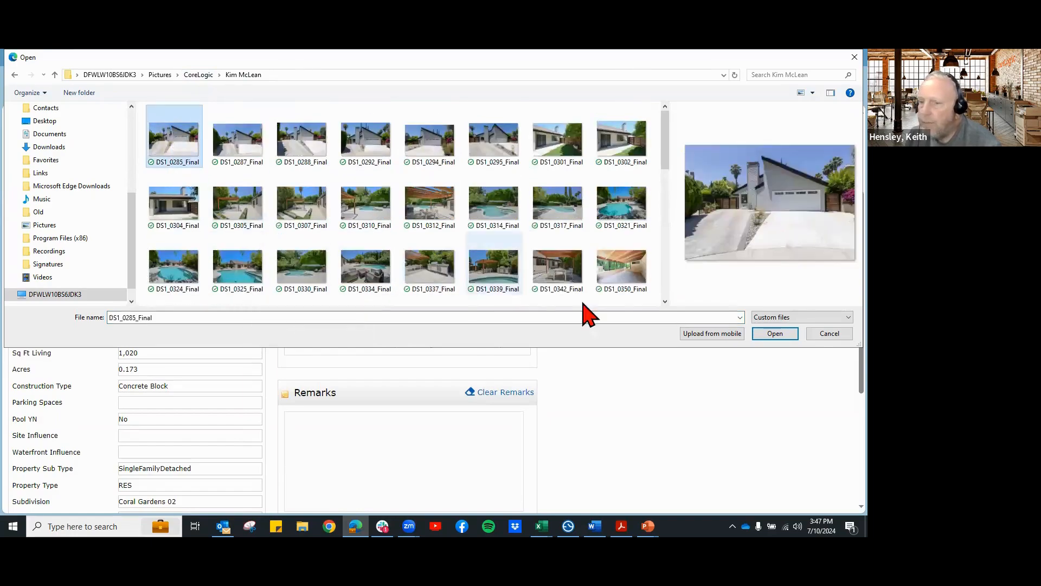
click(774, 334)
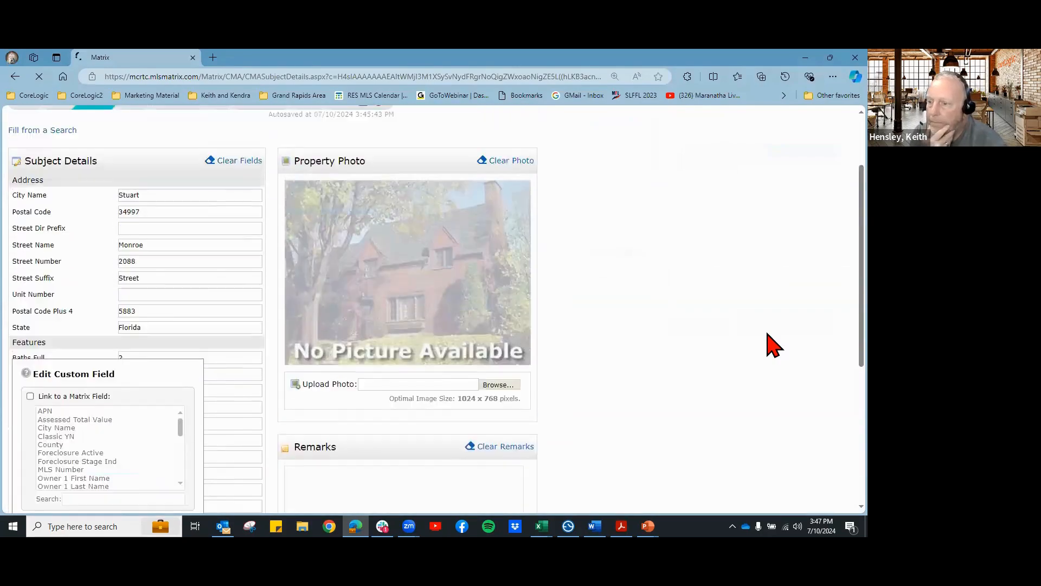
Step: Cancel the Edit Custom Field panel without linking any Matrix field
scroll(767, 334, down, 5)
scroll(767, 334, up, 3)
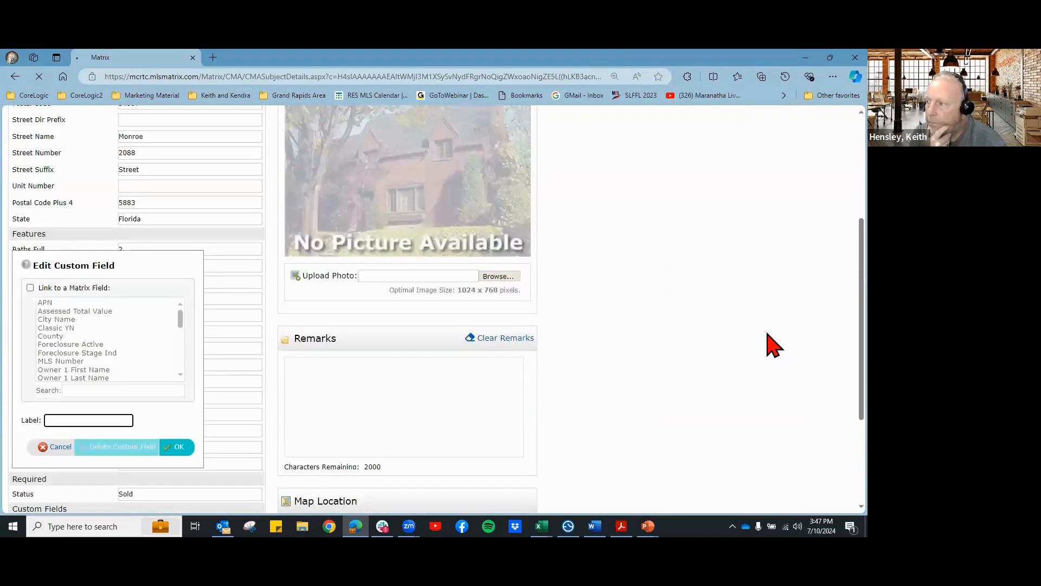
click(60, 448)
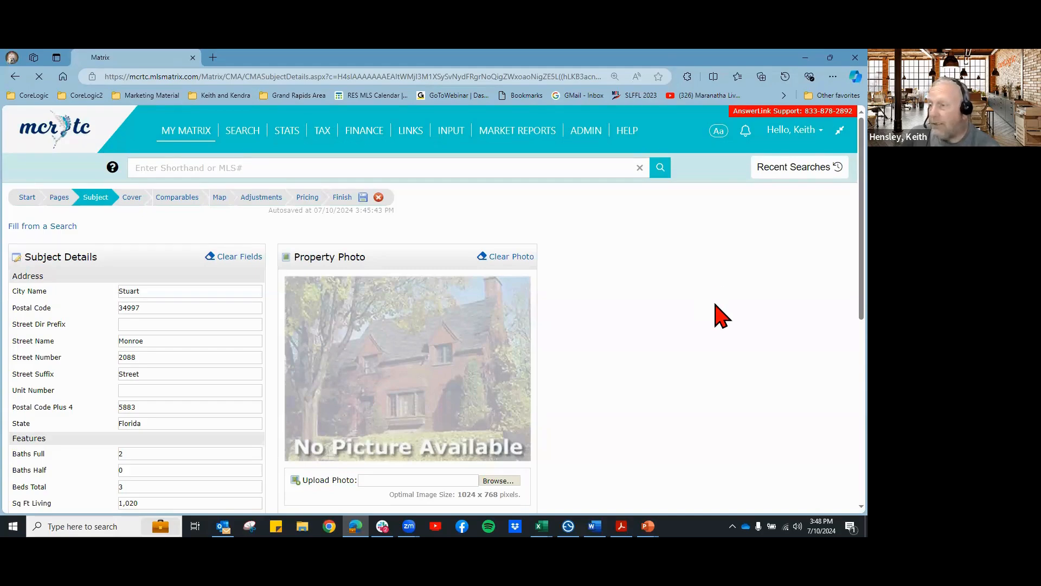
Step: Locate the subject on the map from its coordinates and clear the property photo
scroll(716, 315, down, 4)
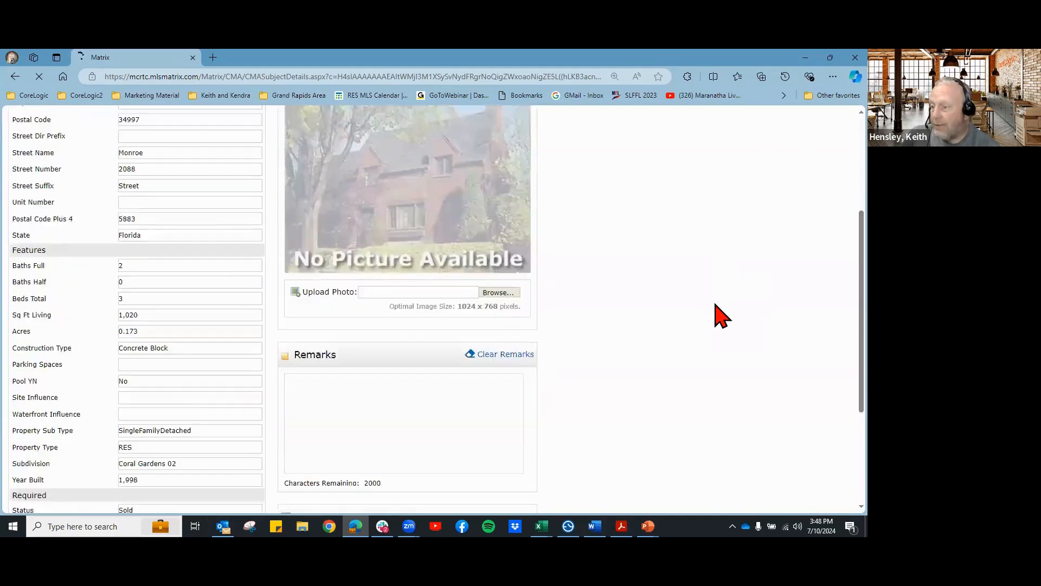
scroll(673, 334, down, 2)
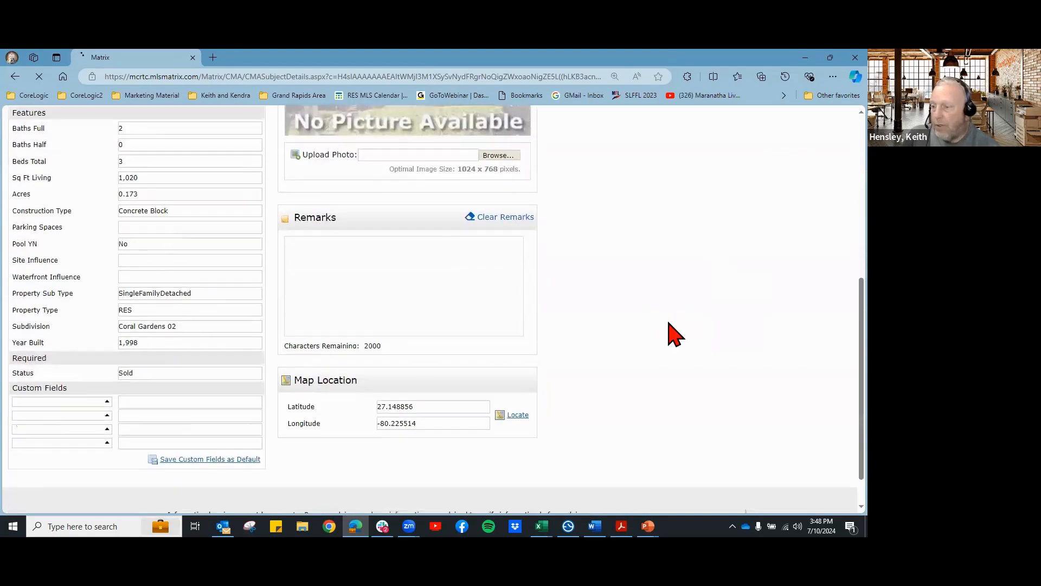
click(515, 416)
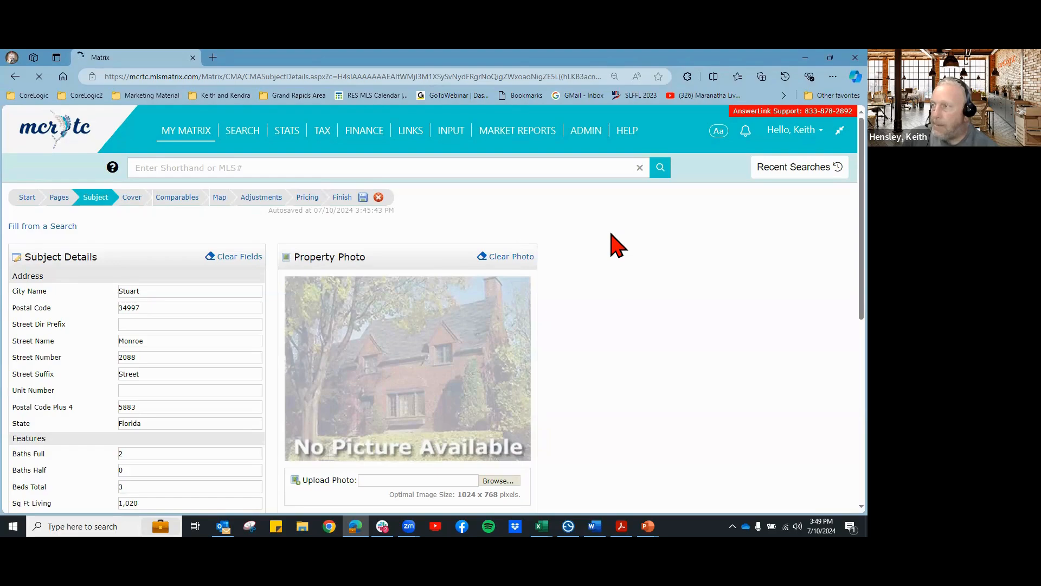
click(501, 258)
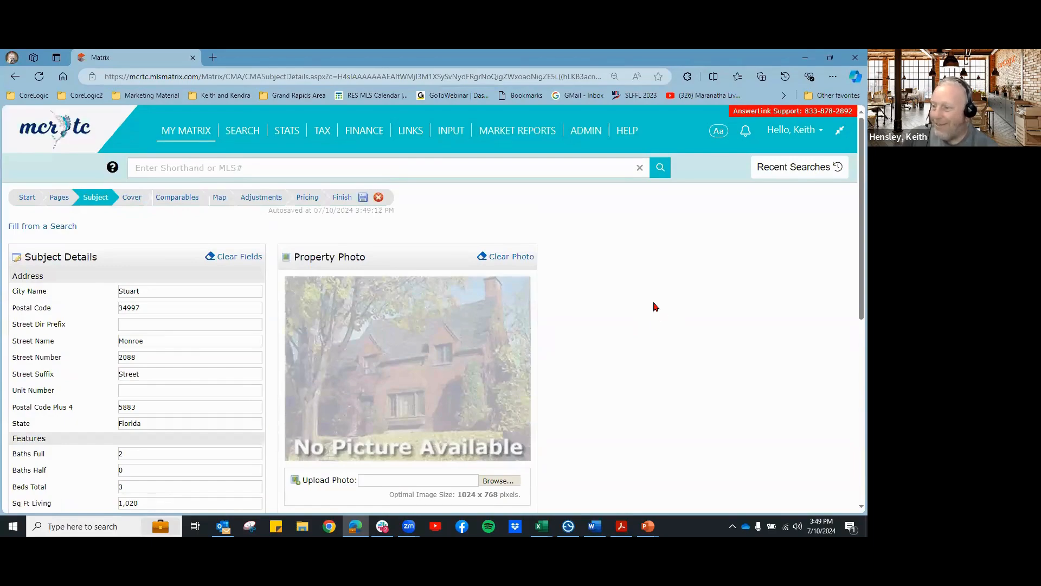
click(134, 199)
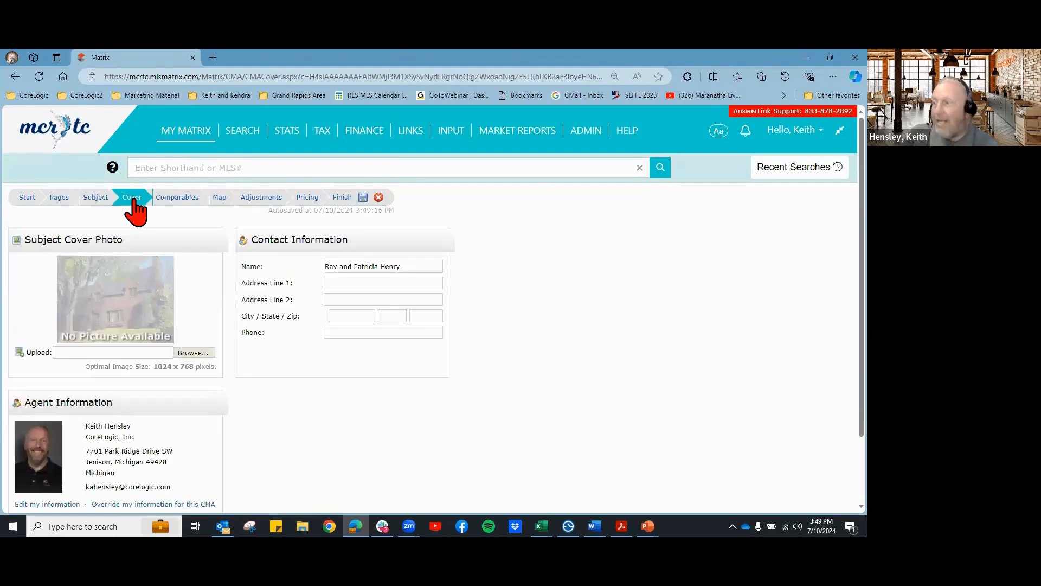
scroll(205, 421, down, 1)
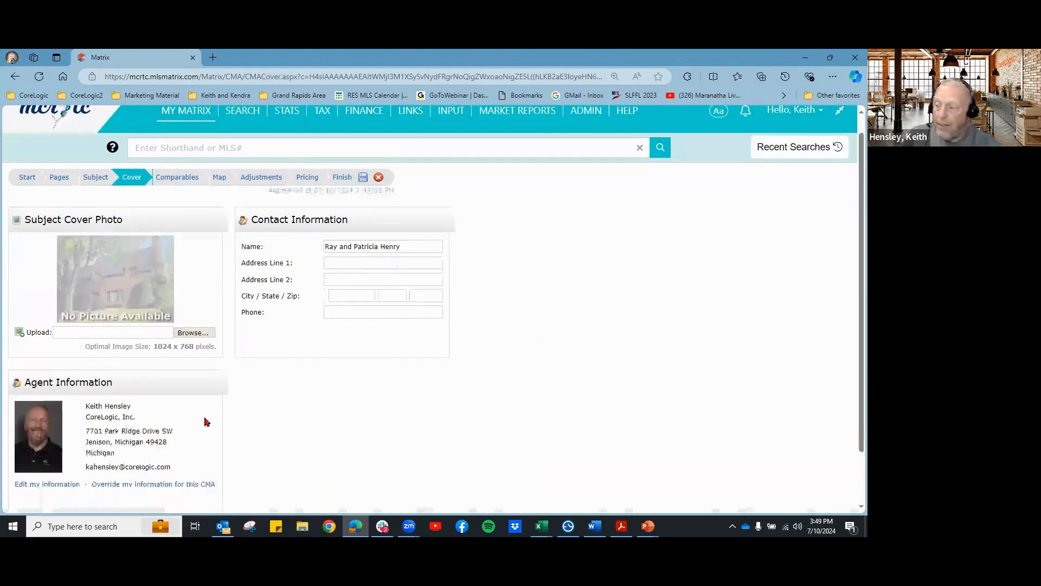
scroll(564, 324, up, 1)
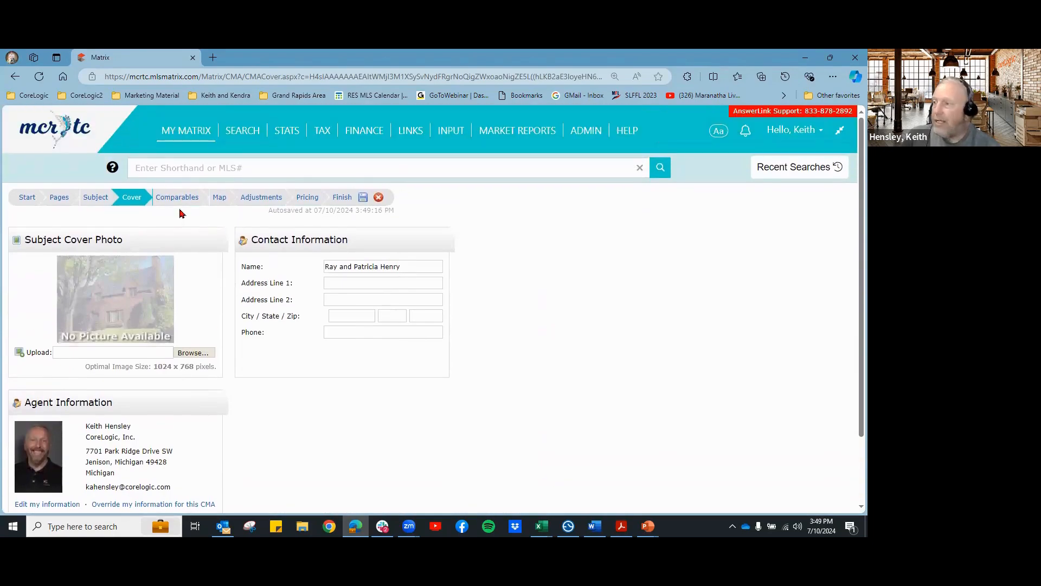
click(169, 198)
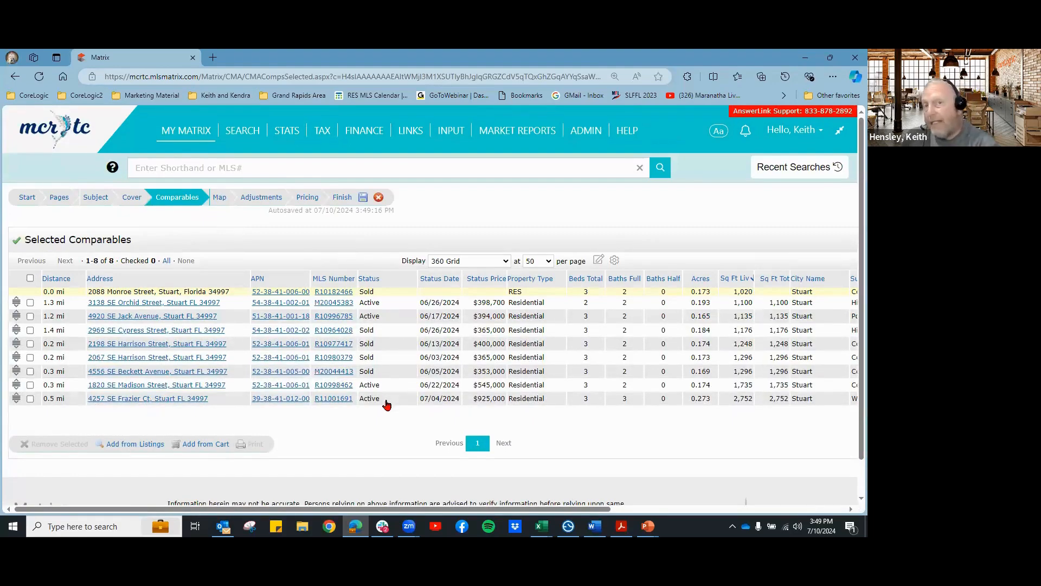
click(29, 399)
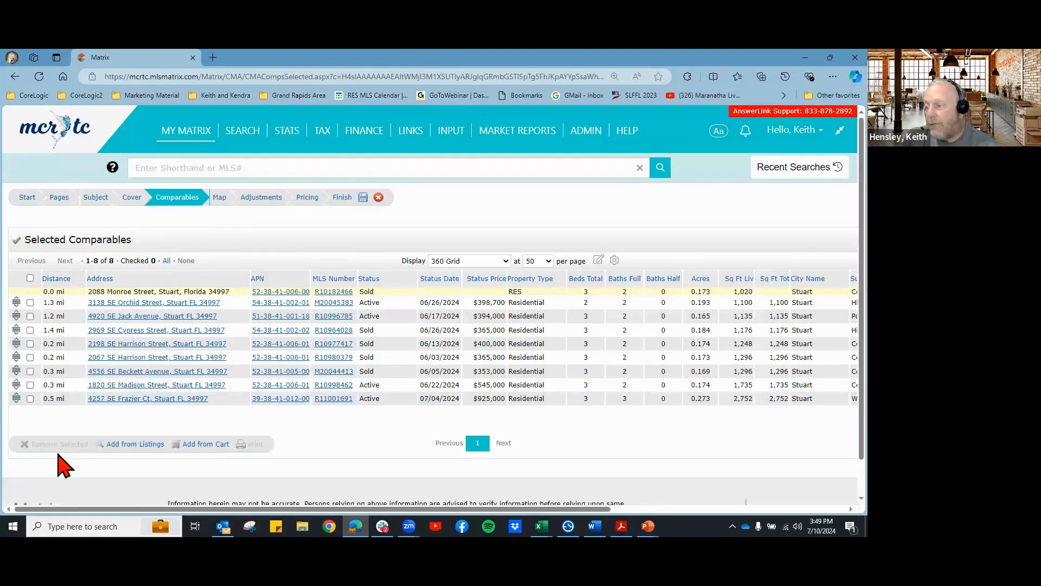
click(30, 385)
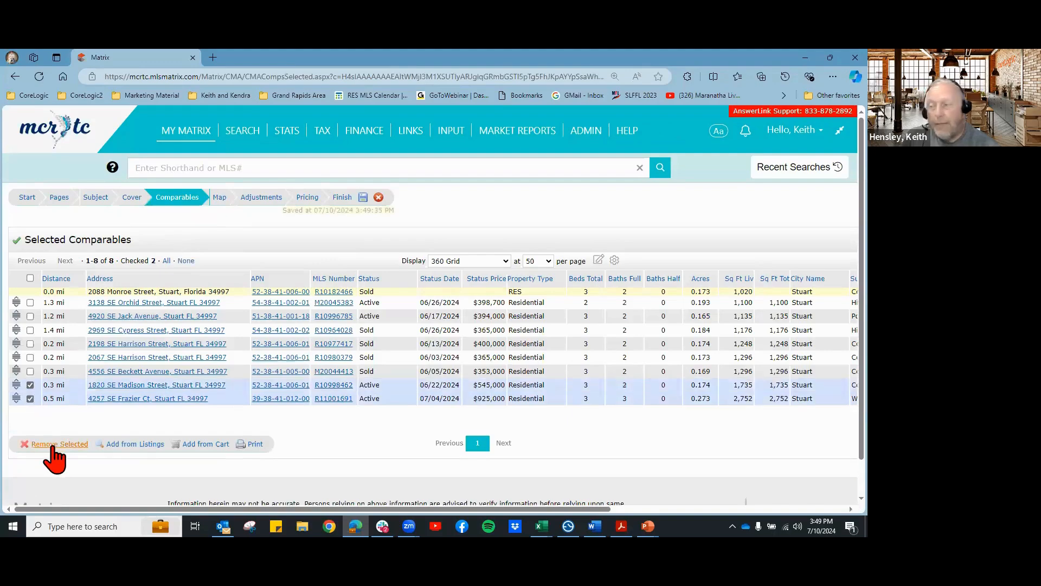
click(142, 446)
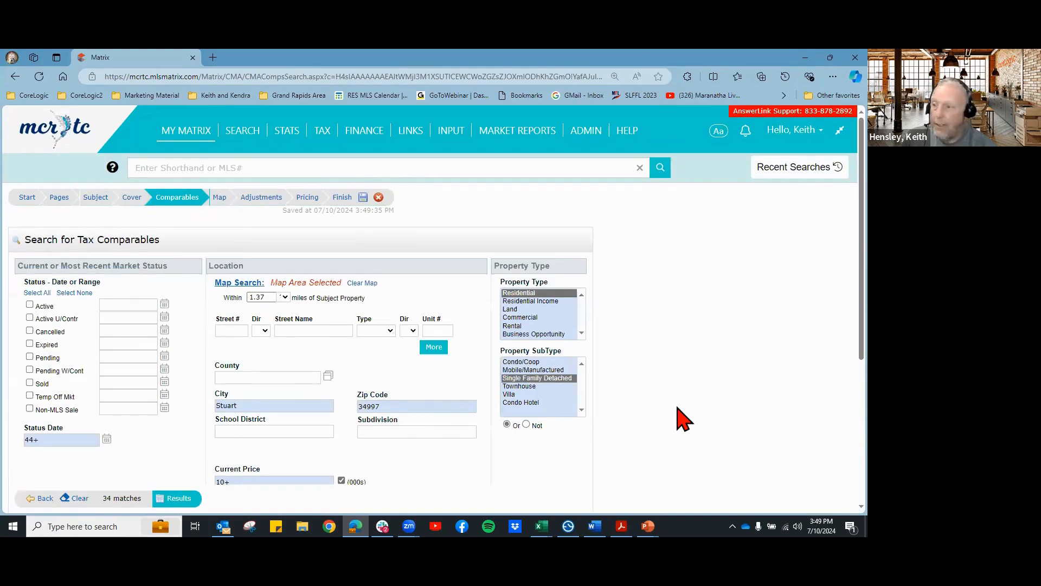
scroll(682, 420, down, 1)
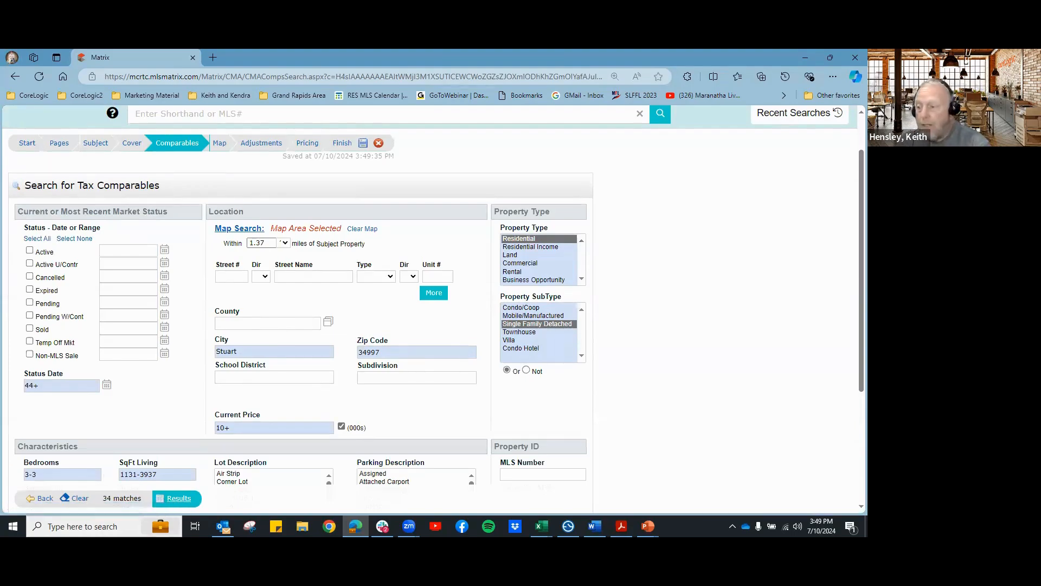
click(176, 498)
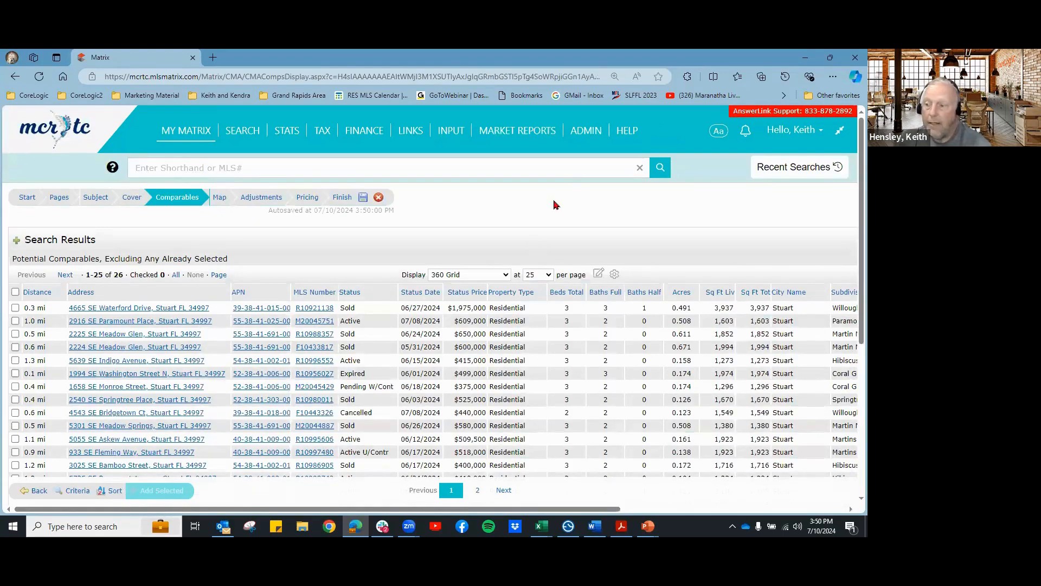
click(219, 198)
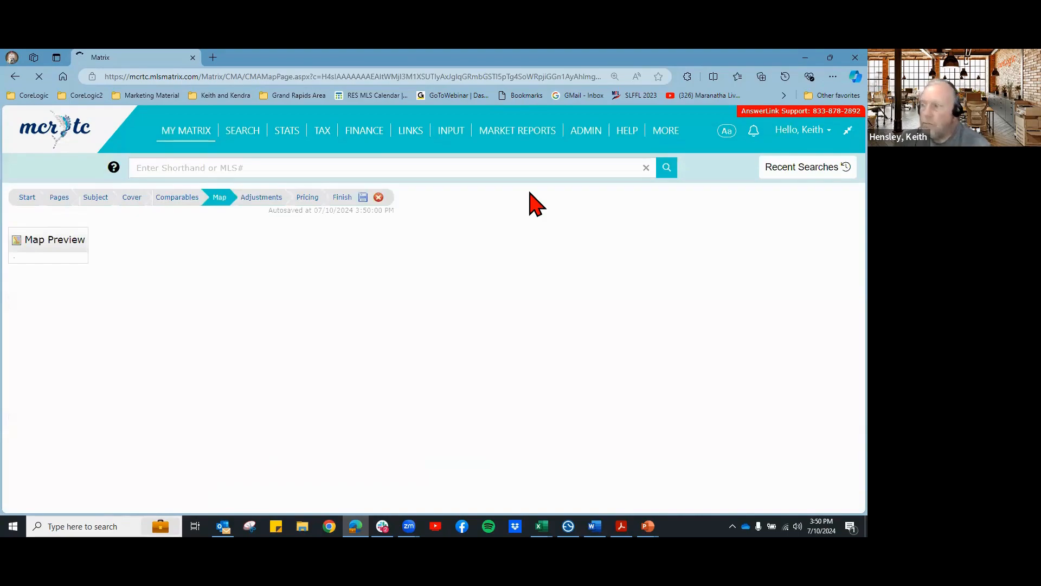
Step: Review the Map Preview and continue to the Adjustments step
scroll(610, 369, down, 3)
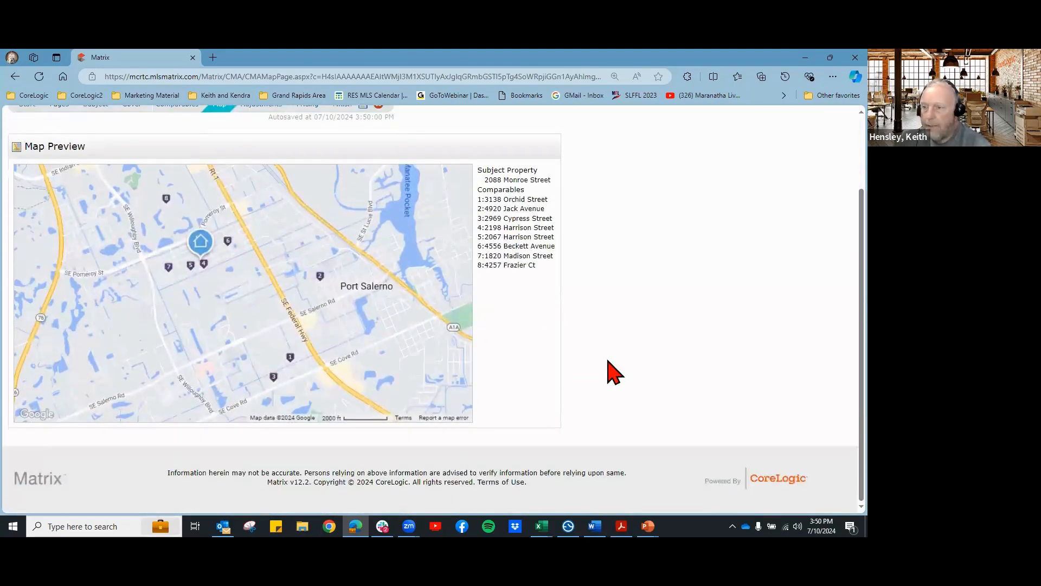
scroll(611, 369, up, 3)
click(260, 200)
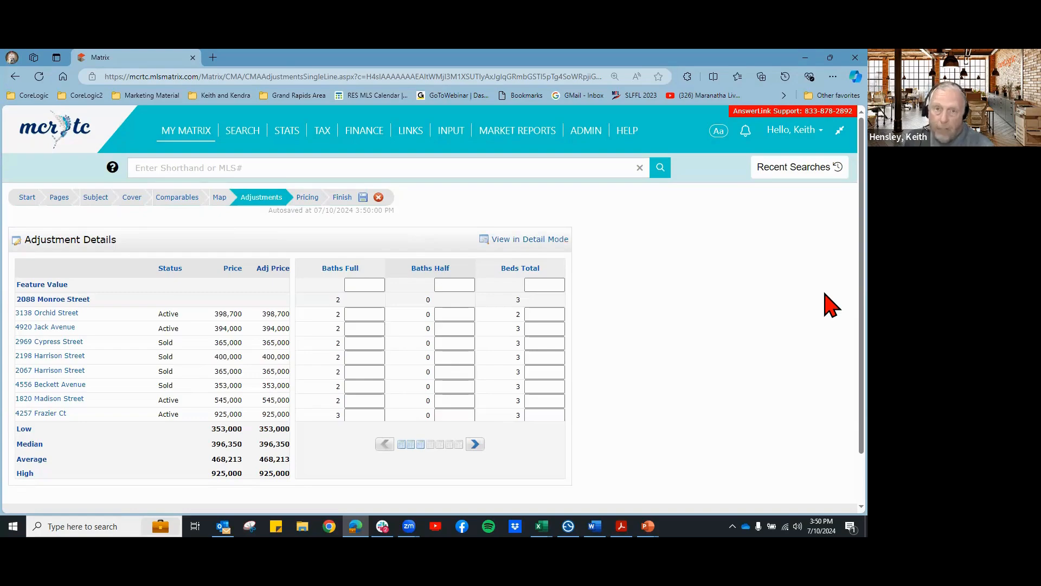
Step: Set feature values of 10,000 for Beds Total and 5,000 for Baths Full
click(538, 285)
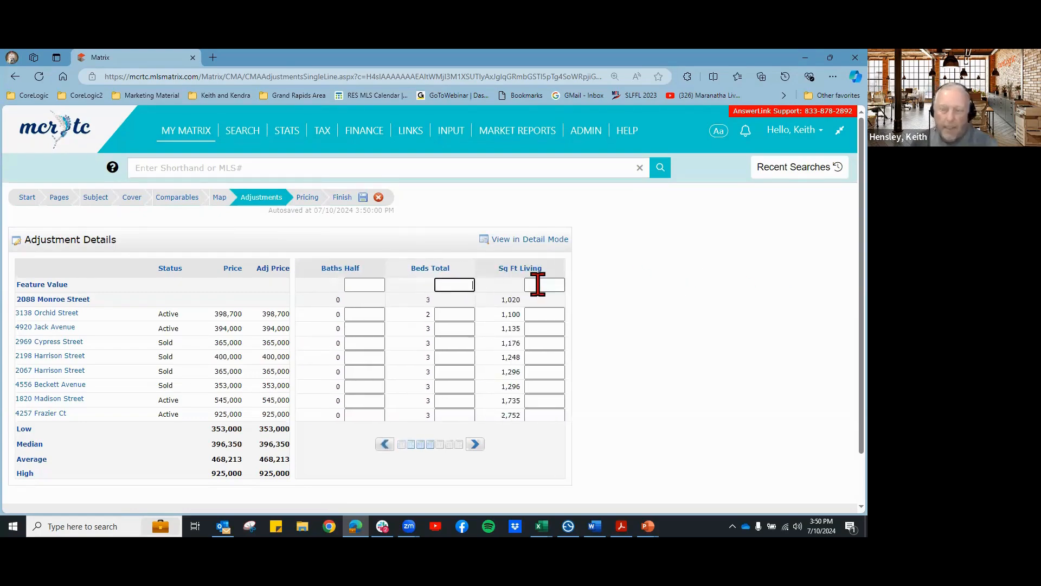
text(10000)
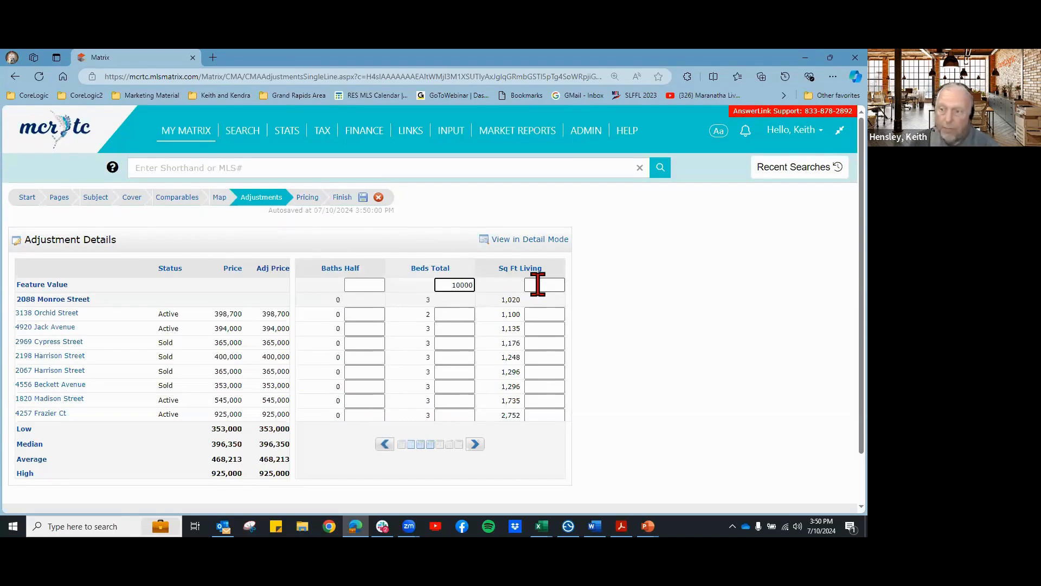
key(Return)
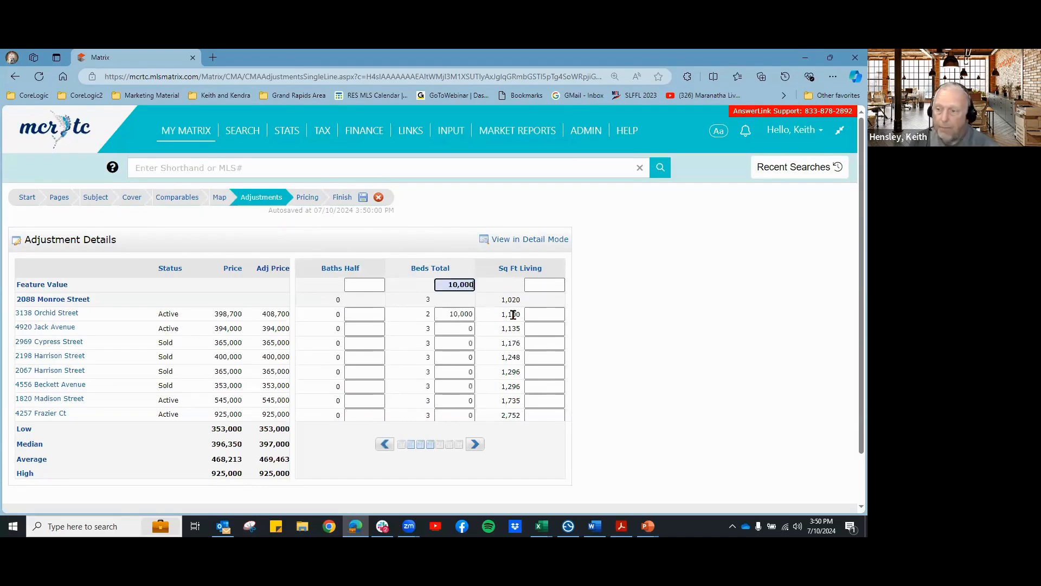
scroll(488, 295, down, 1)
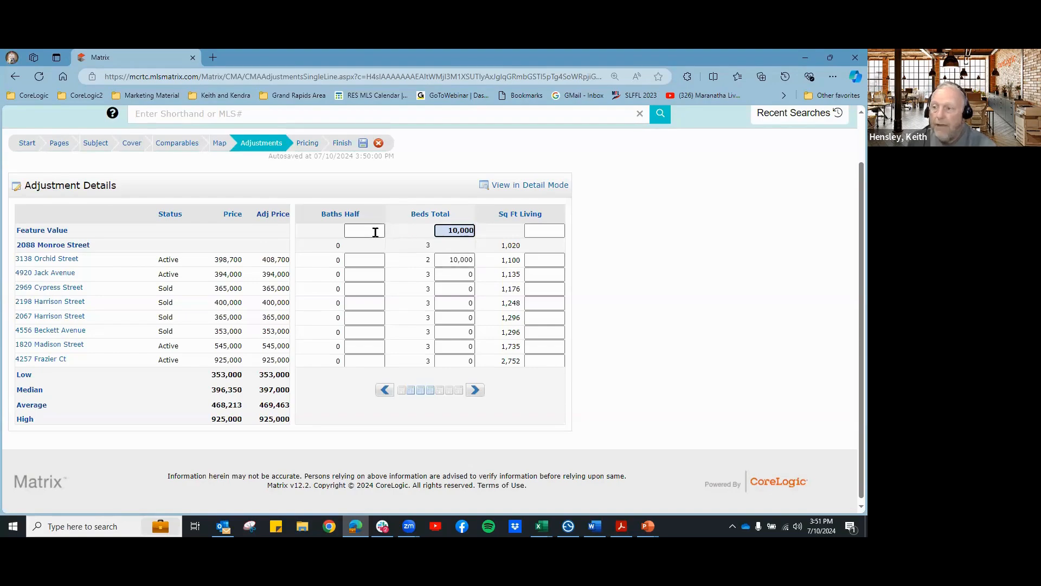
click(402, 391)
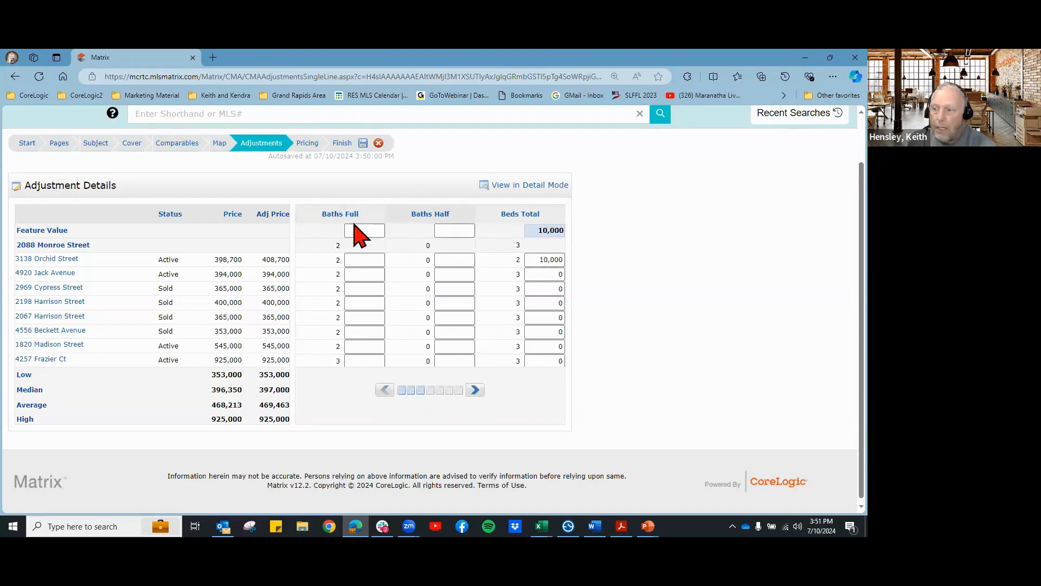
click(351, 230)
text(5000)
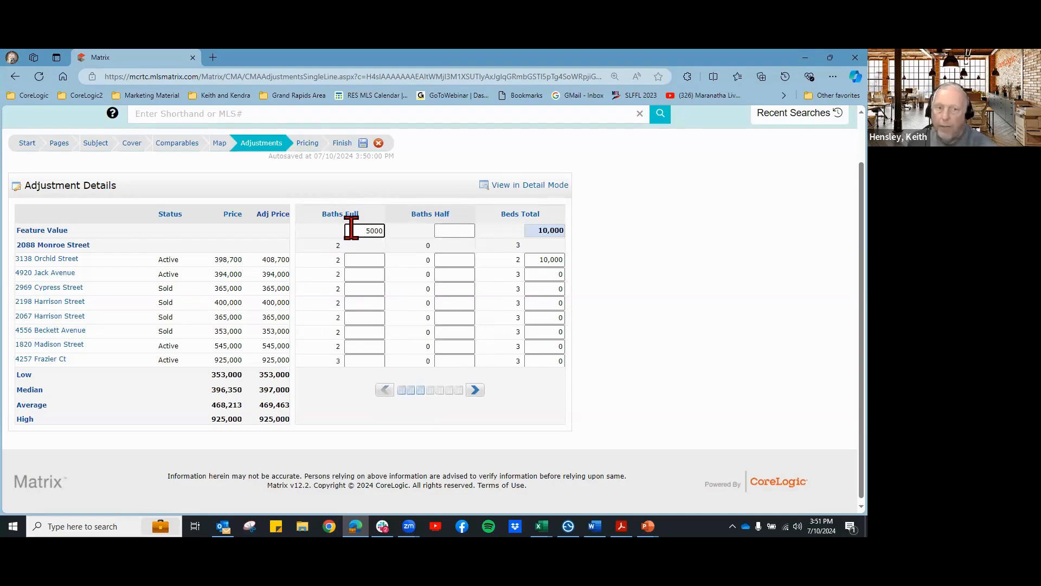
key(Return)
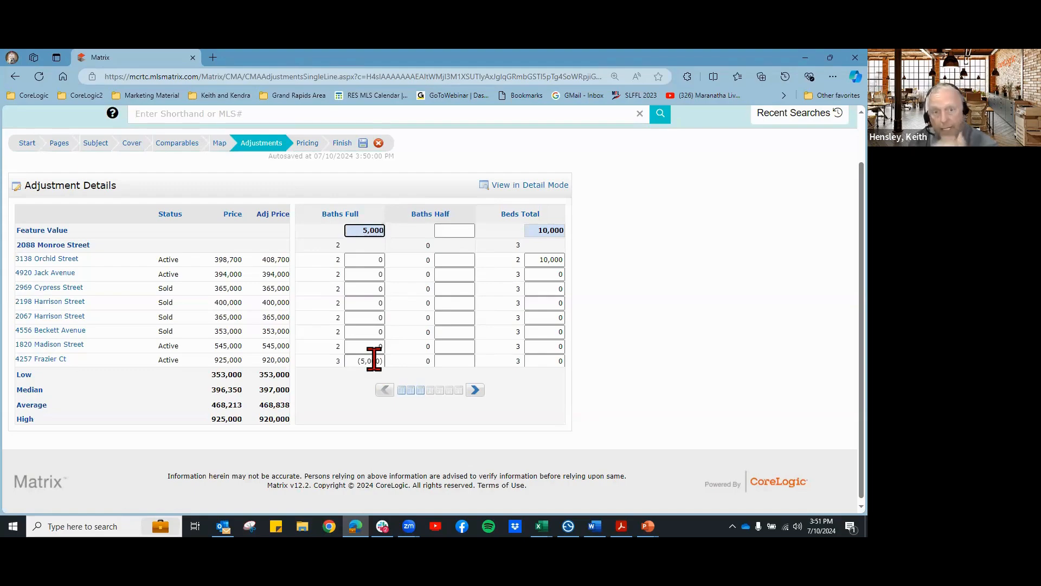
Step: Set 2,500 for Baths Half and 150 per square foot for Sq Ft Living
click(445, 230)
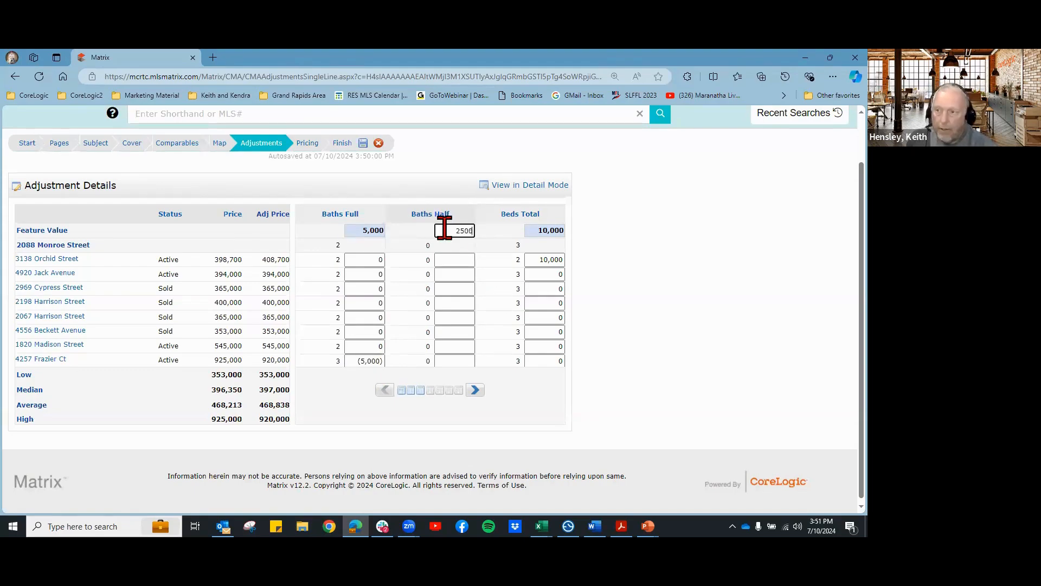
key(Return)
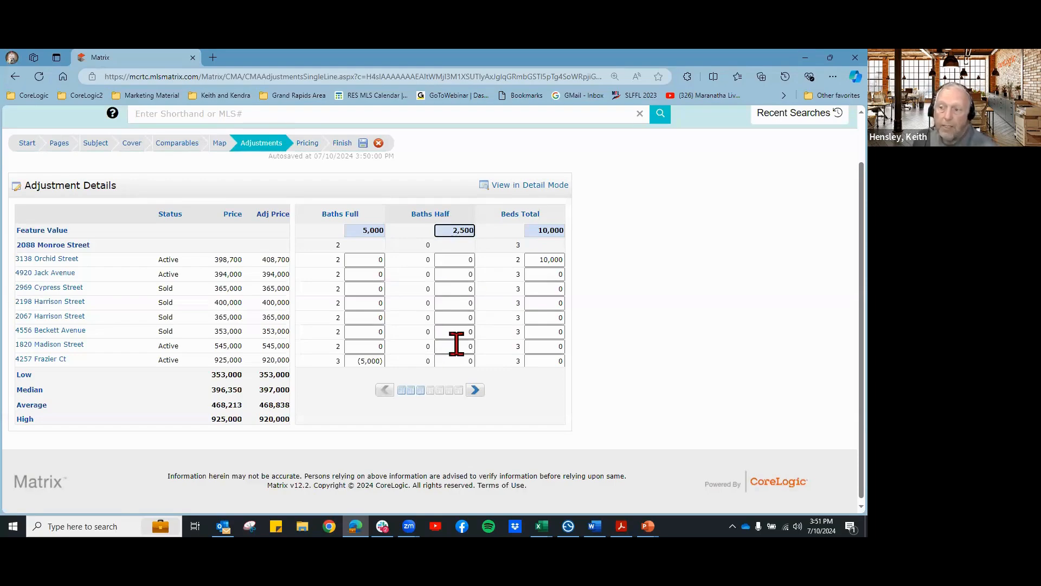
click(475, 390)
click(475, 390)
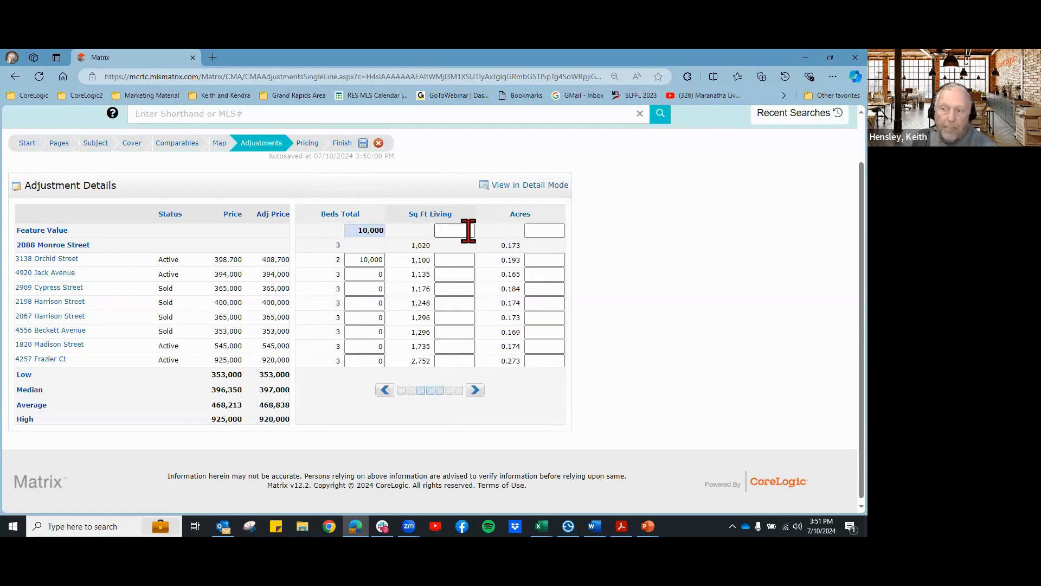
click(469, 230)
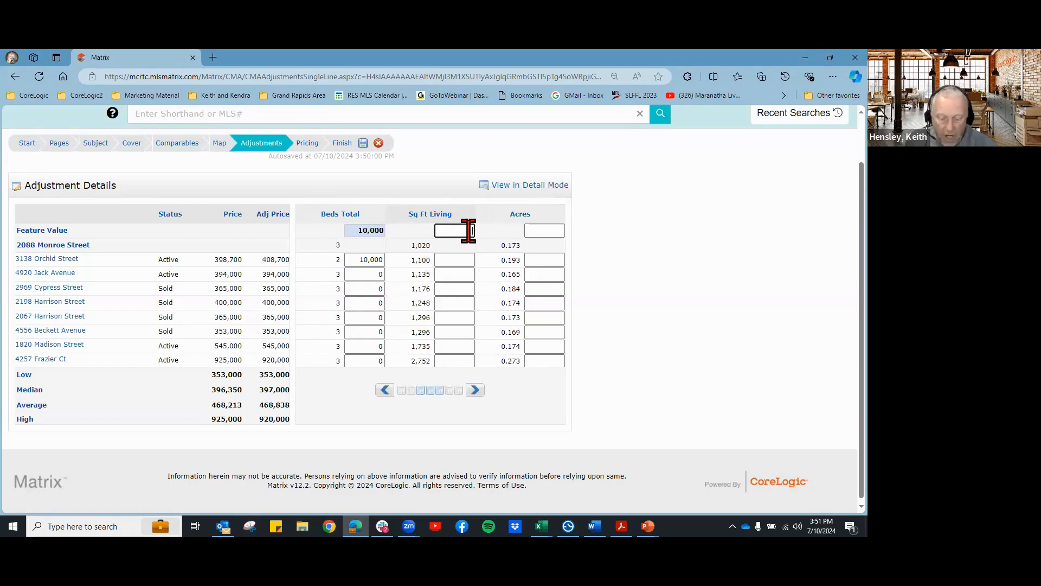
text(150)
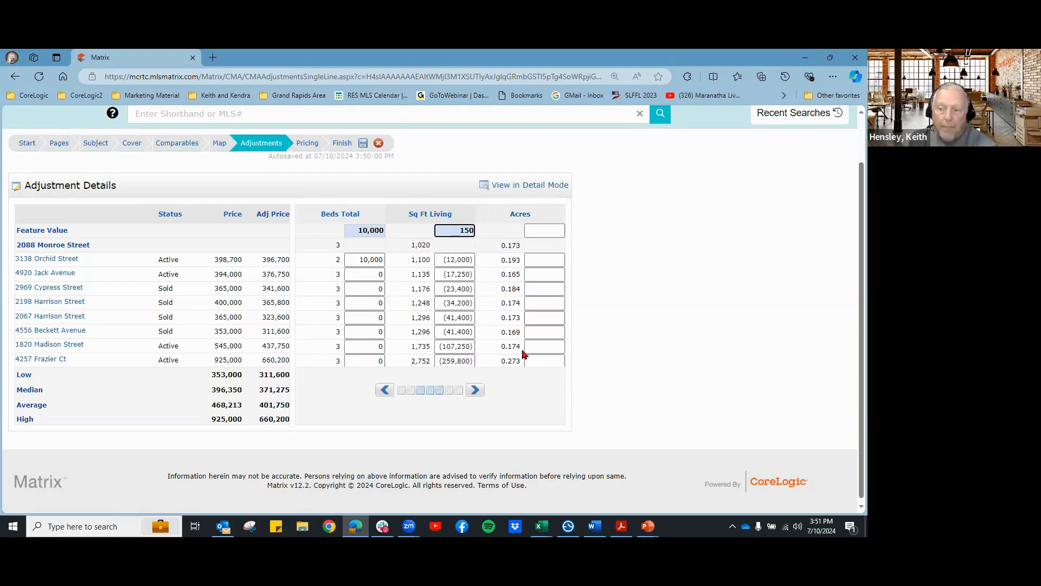
click(475, 390)
click(475, 390)
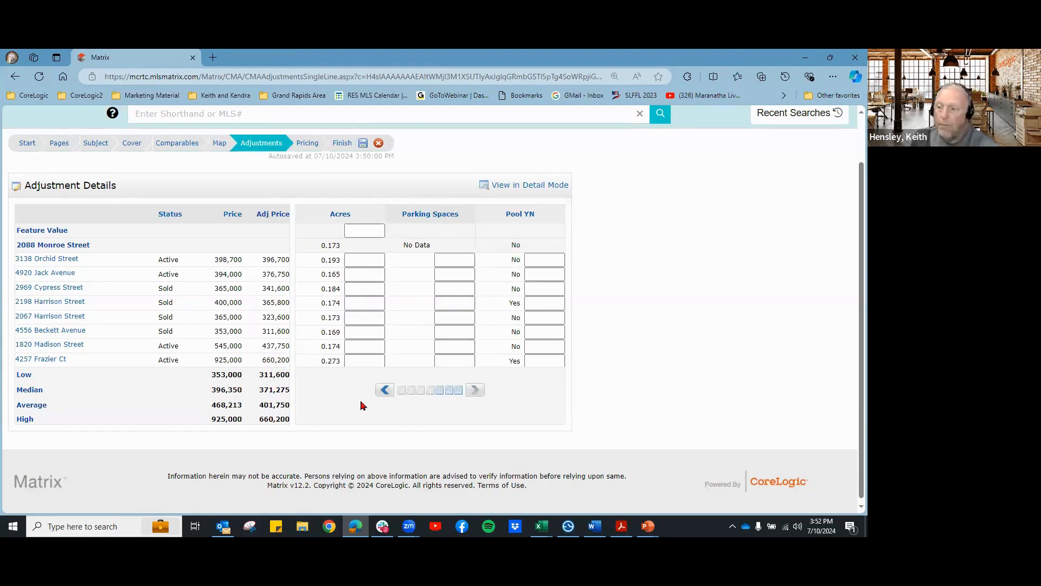
click(384, 390)
click(385, 390)
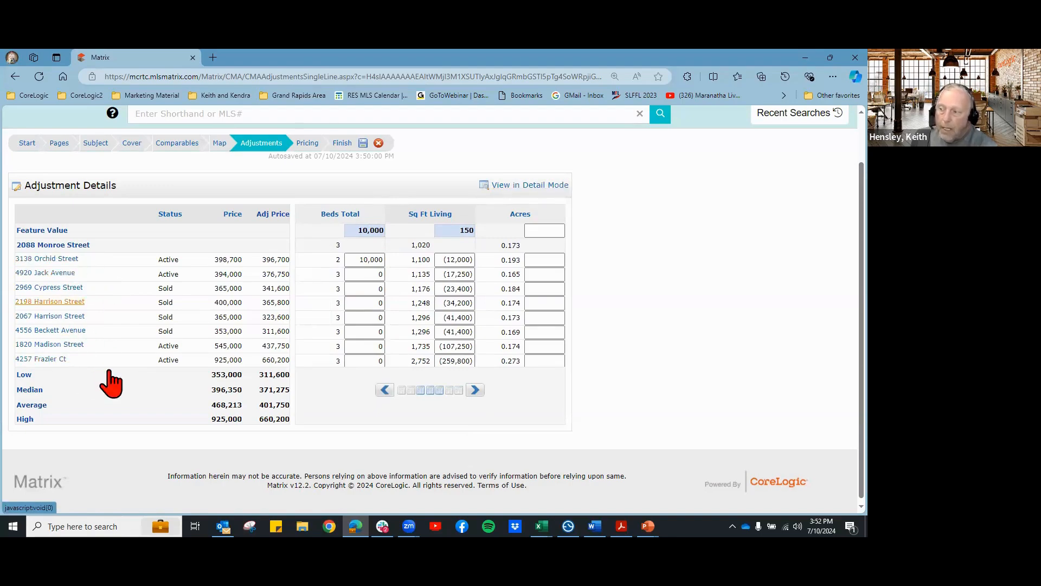
Step: Review comparables 1–4 in Detail Mode, return to Single Line Mode, and open Pricing
click(518, 187)
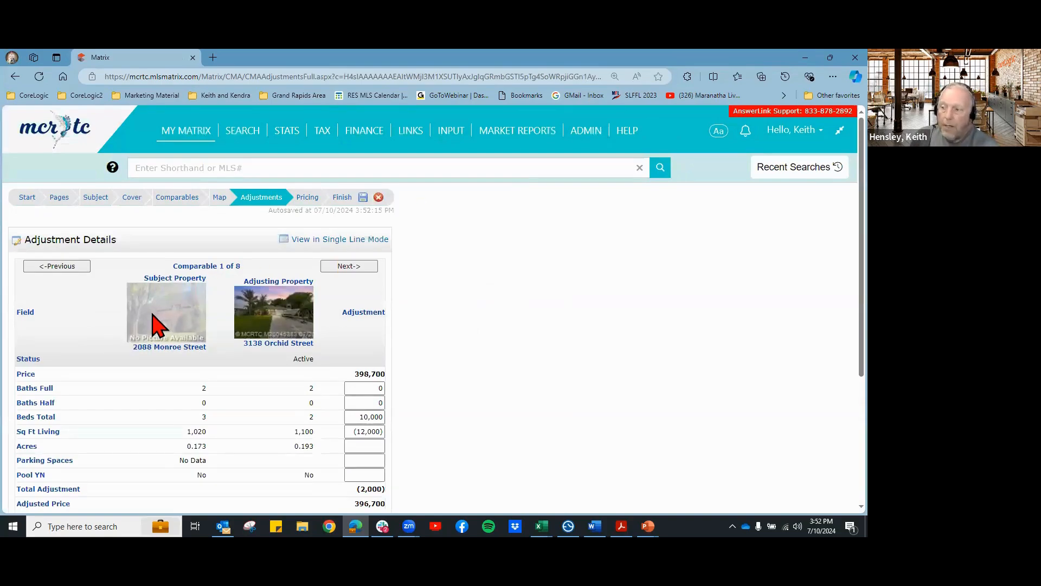
scroll(285, 379, down, 1)
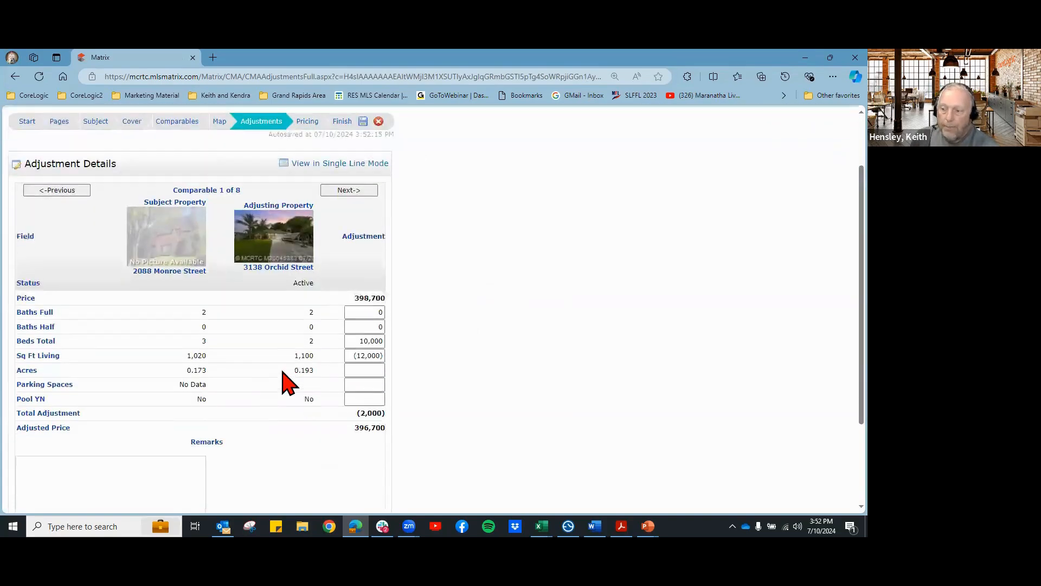
scroll(286, 379, down, 1)
click(356, 160)
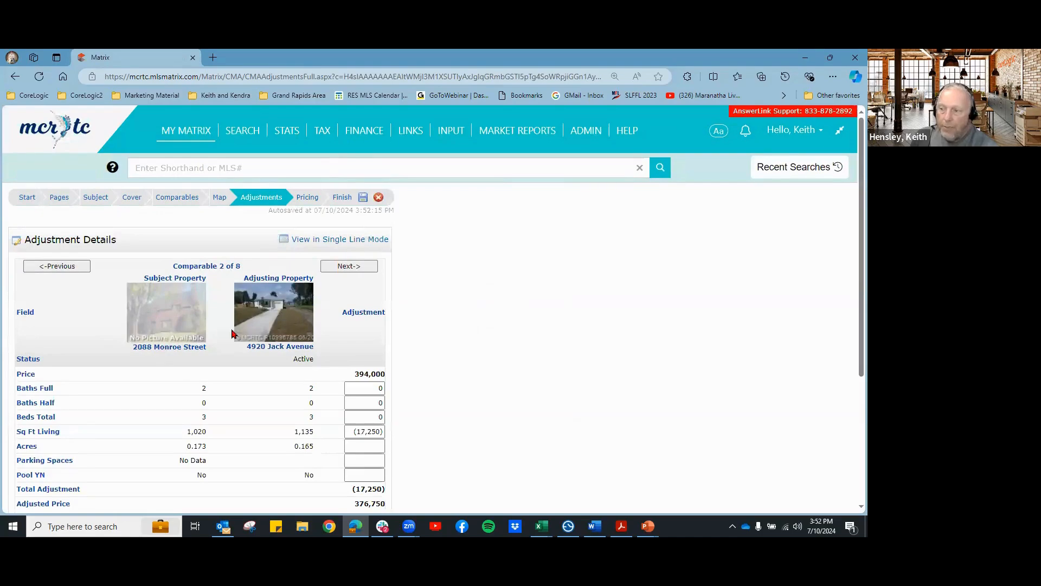
scroll(277, 359, down, 1)
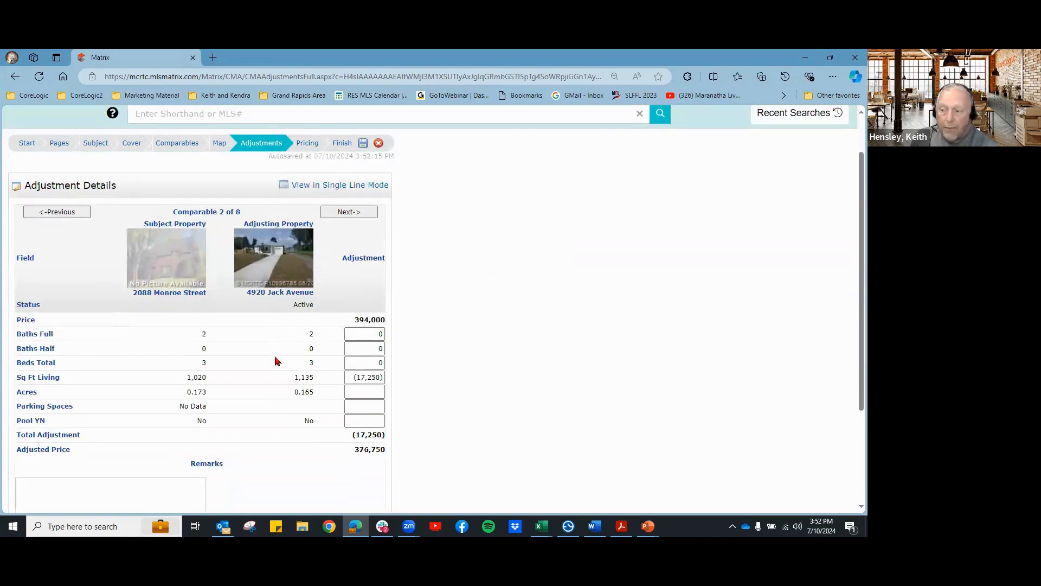
click(342, 212)
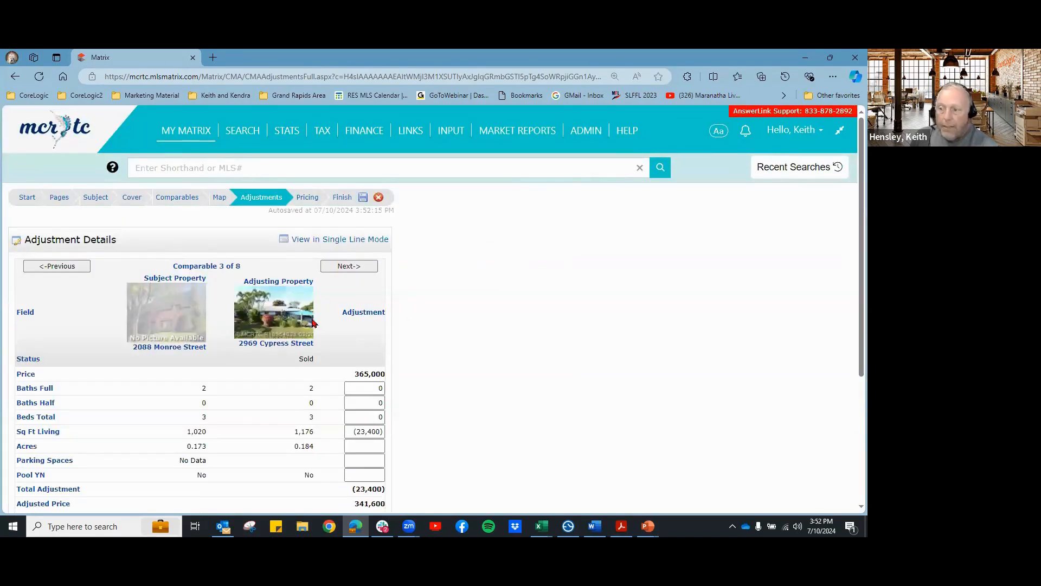
click(352, 266)
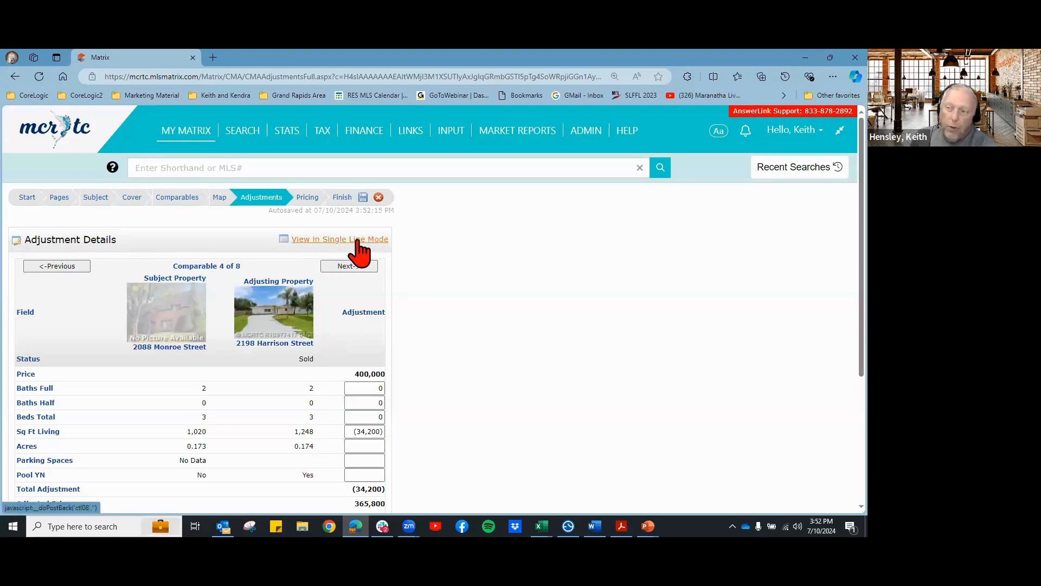
click(339, 240)
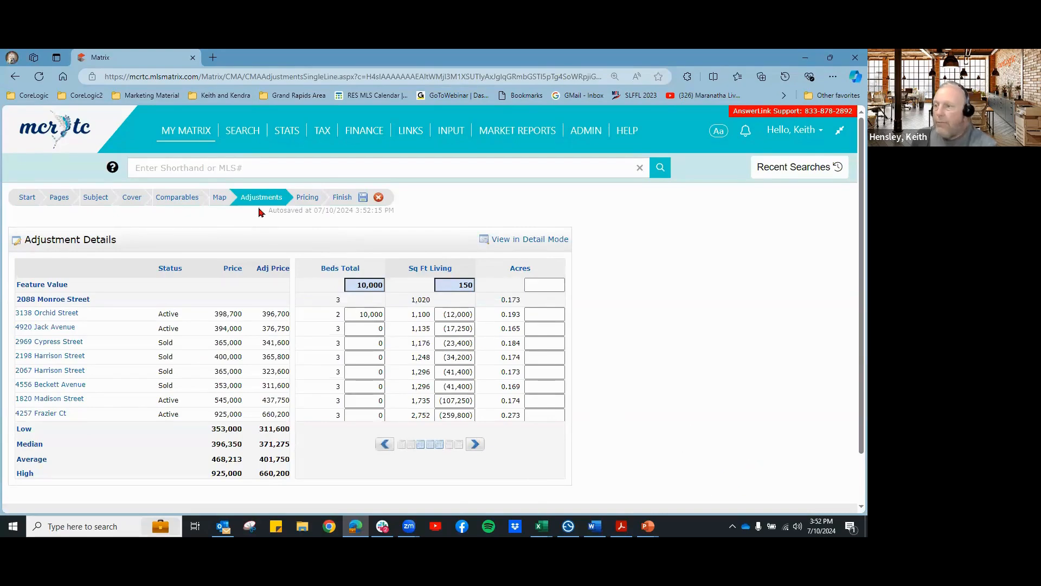
click(309, 200)
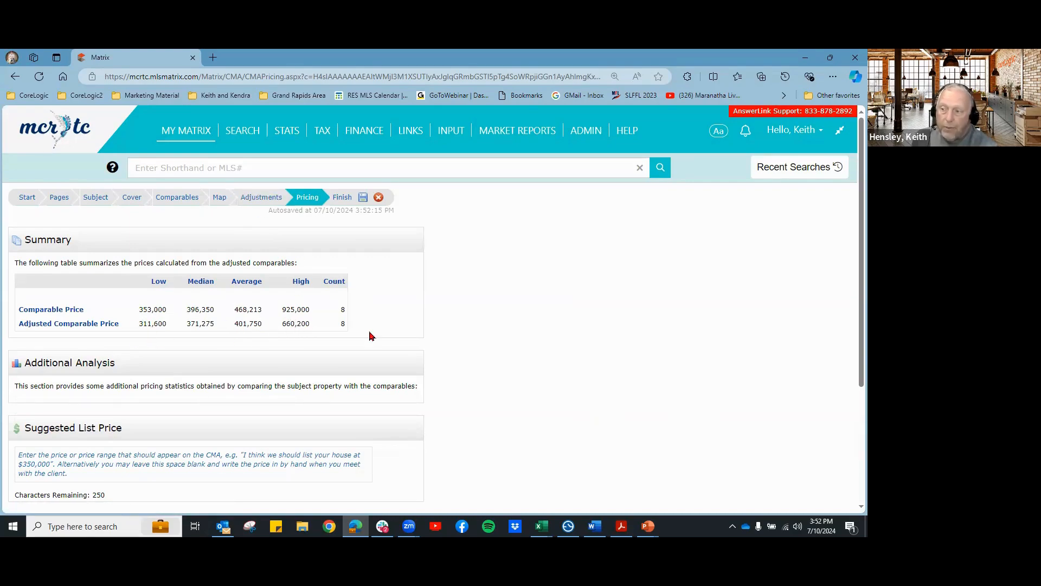
Step: Scroll to the Suggested List Price box and begin the entry with '$'
scroll(560, 359, down, 2)
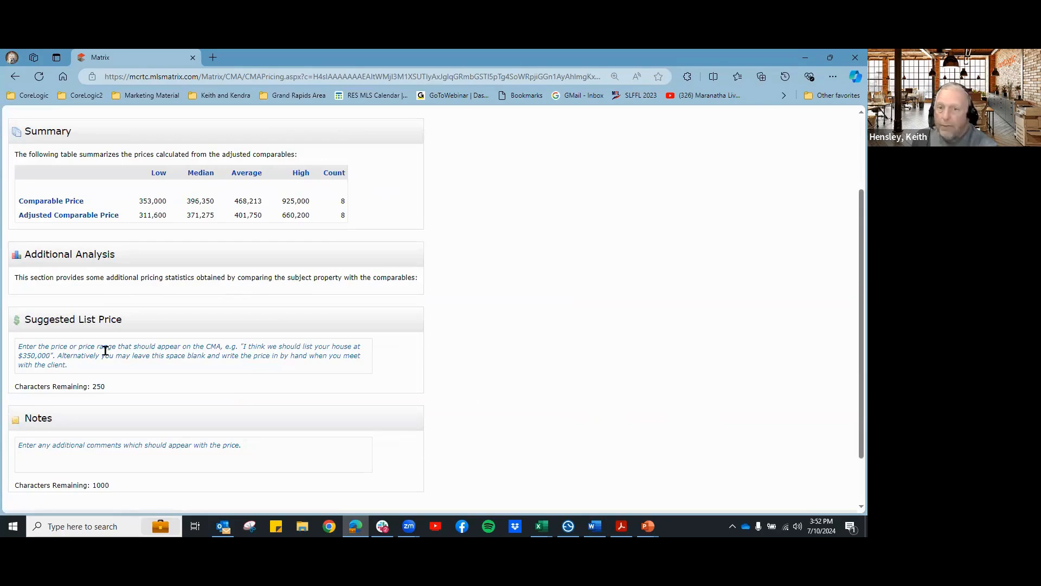
click(73, 351)
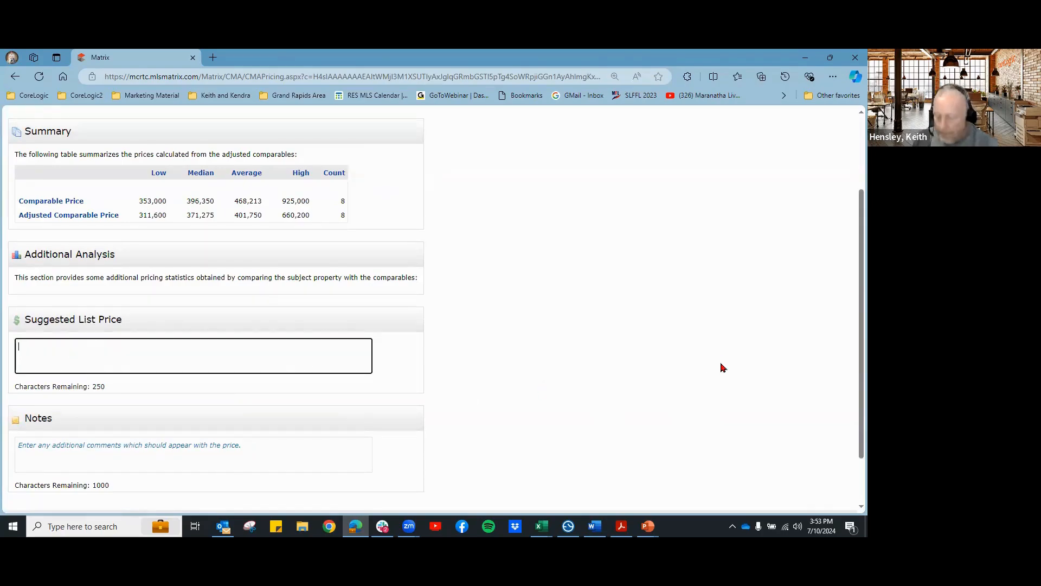
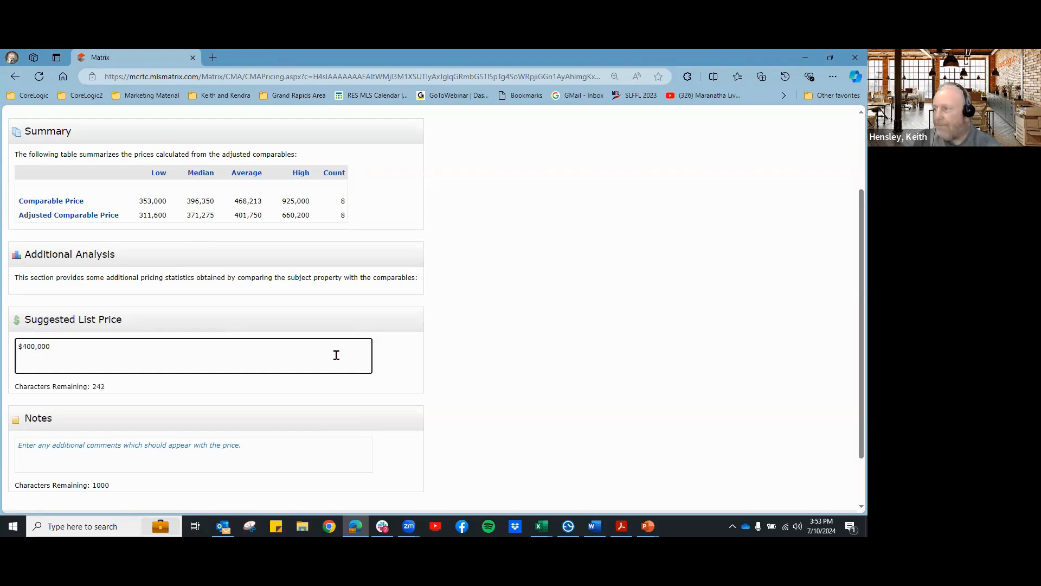
Step: Add the pricing note 'This is why I think you should list your house for that amount.'
scroll(139, 416, down, 2)
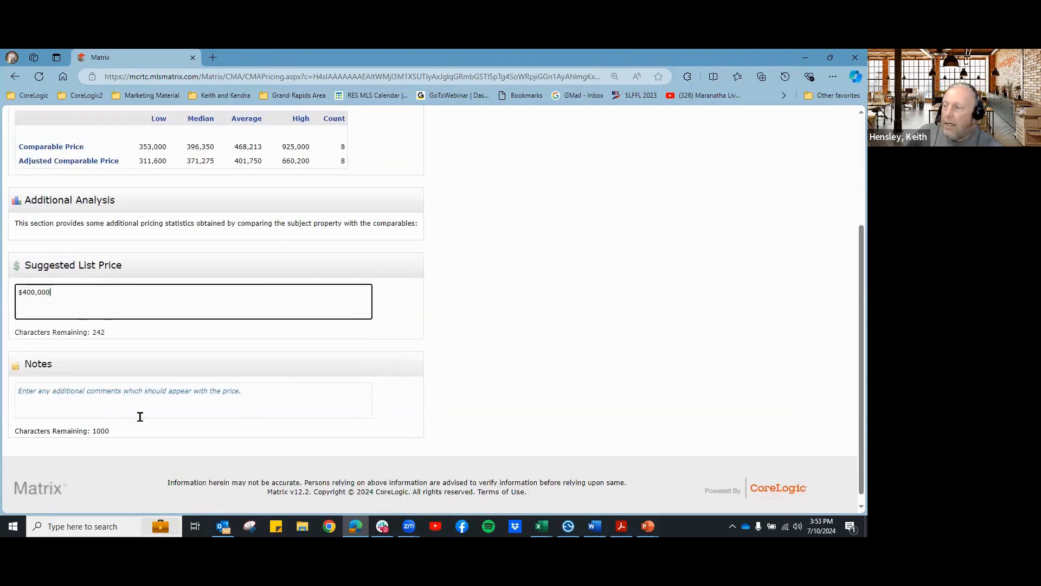
click(50, 388)
text(This is why I th)
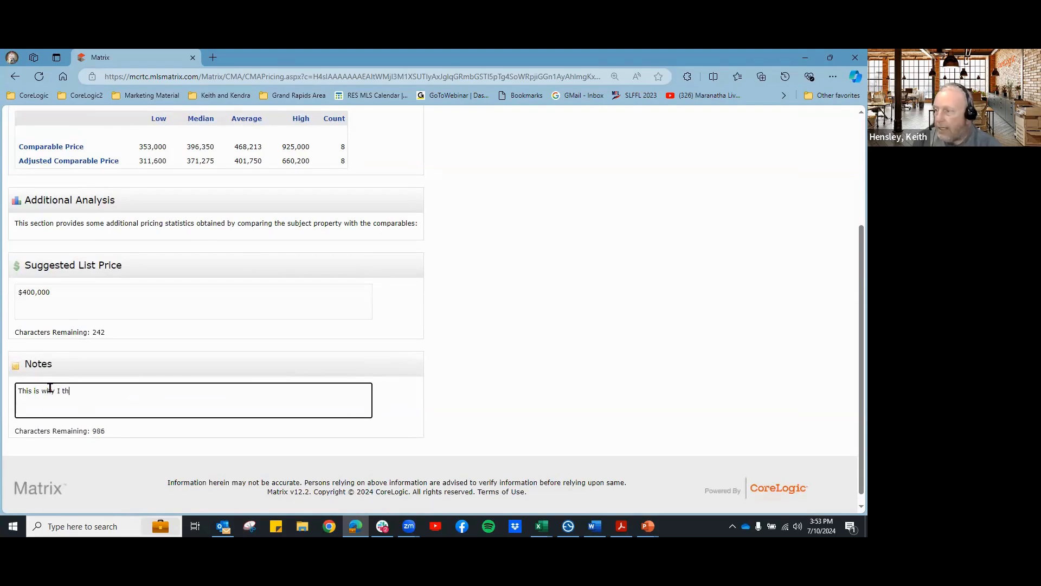
text(ink y9u)
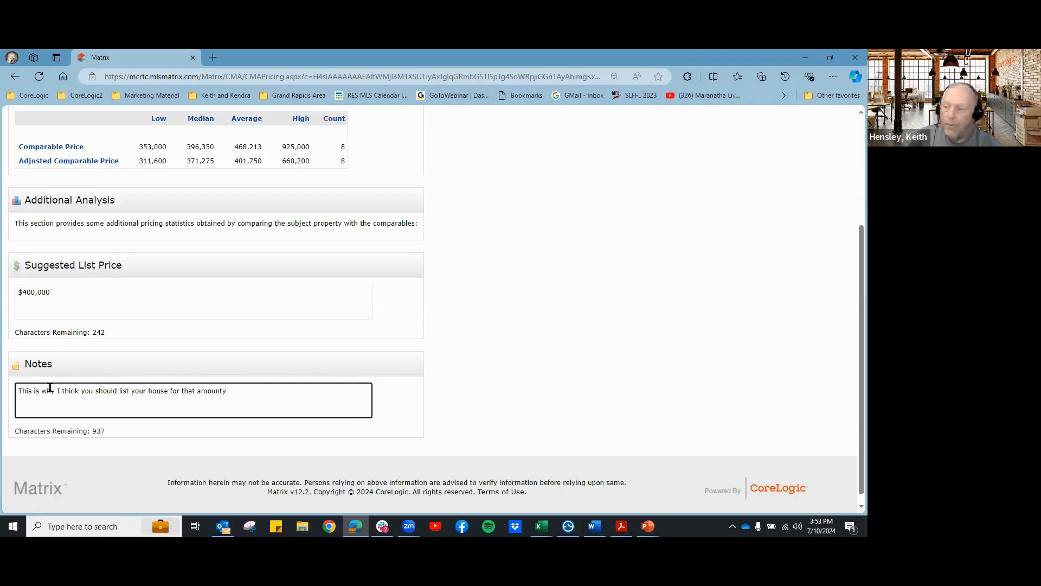
key(BackSpace)
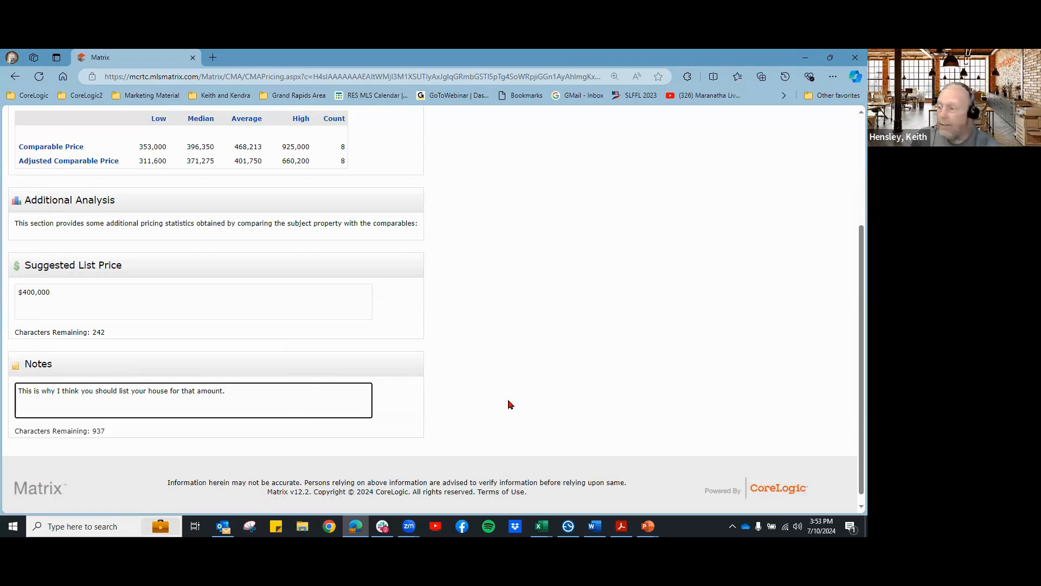
scroll(509, 404, up, 3)
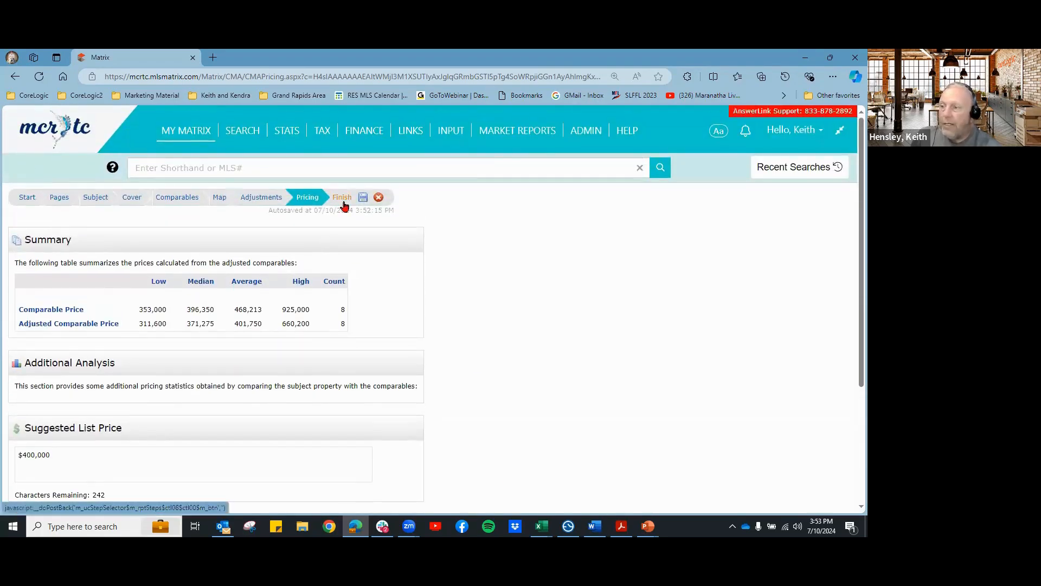
Step: Move the CMA on to its Finish step
click(342, 198)
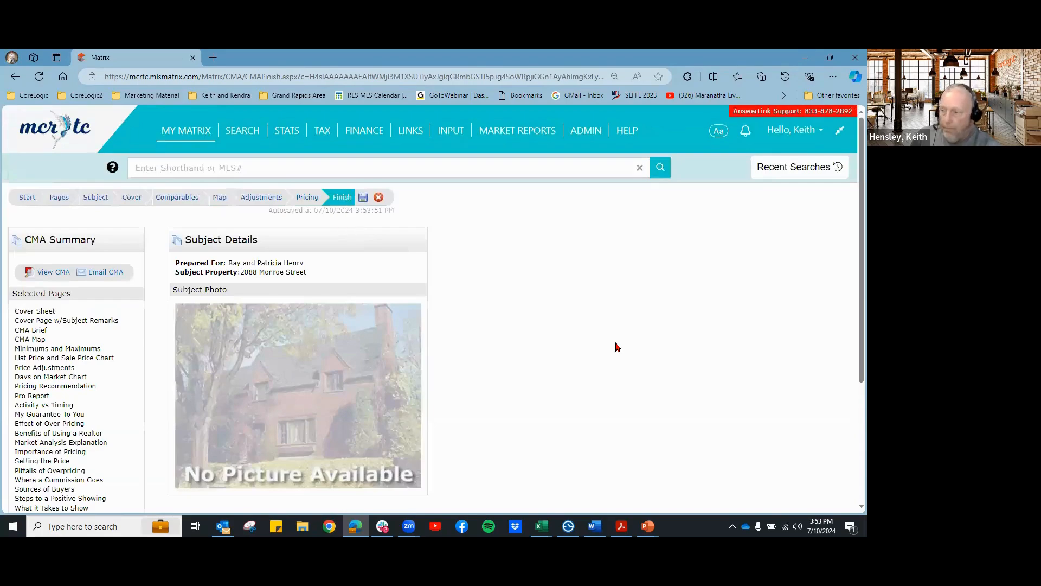
scroll(68, 328, down, 2)
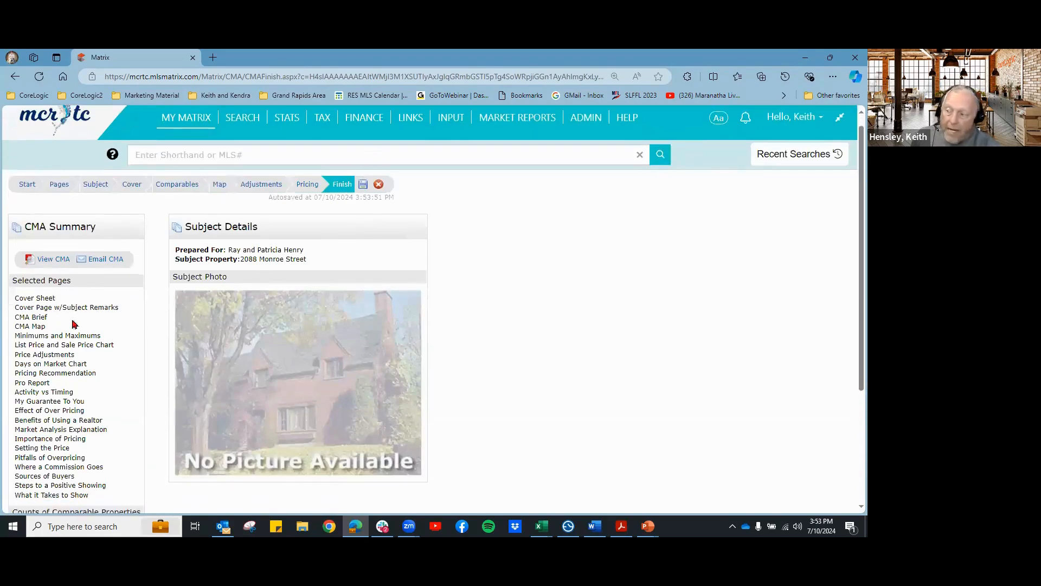
scroll(86, 326, up, 2)
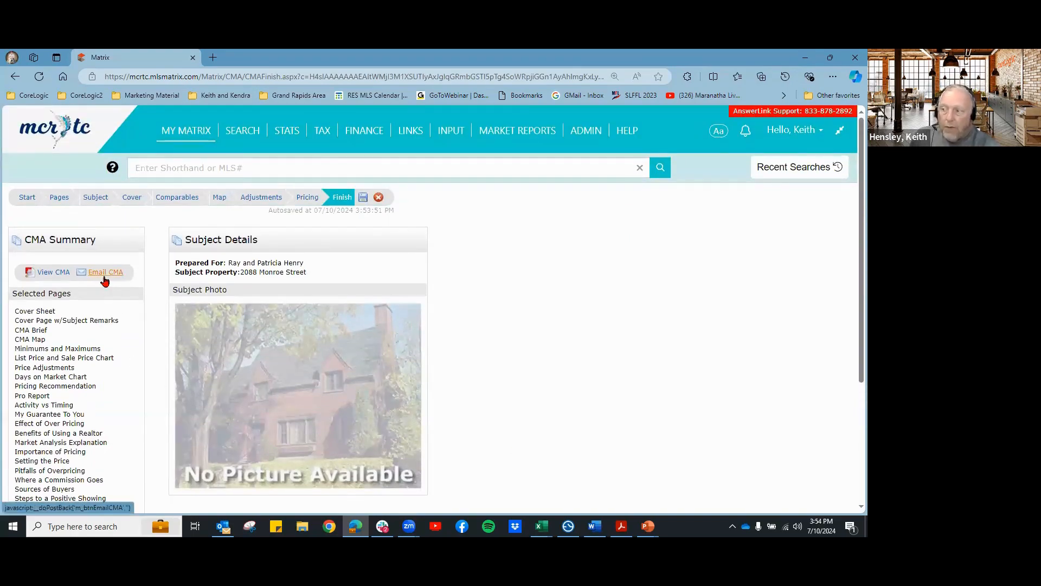
Step: Generate the CMA and wait for the 31-page Comparative Market Analysis PDF
click(54, 273)
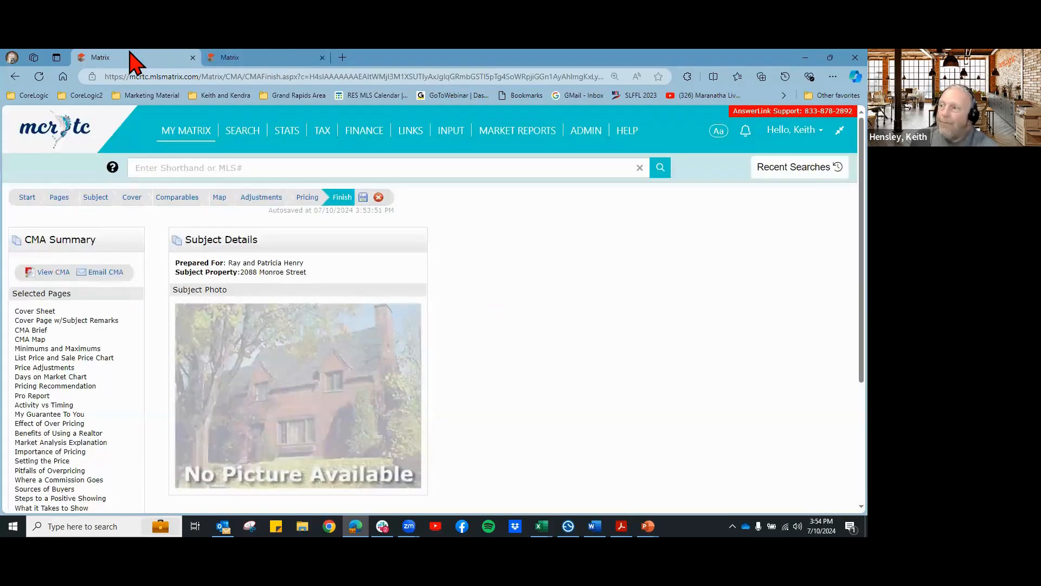
click(255, 59)
click(154, 58)
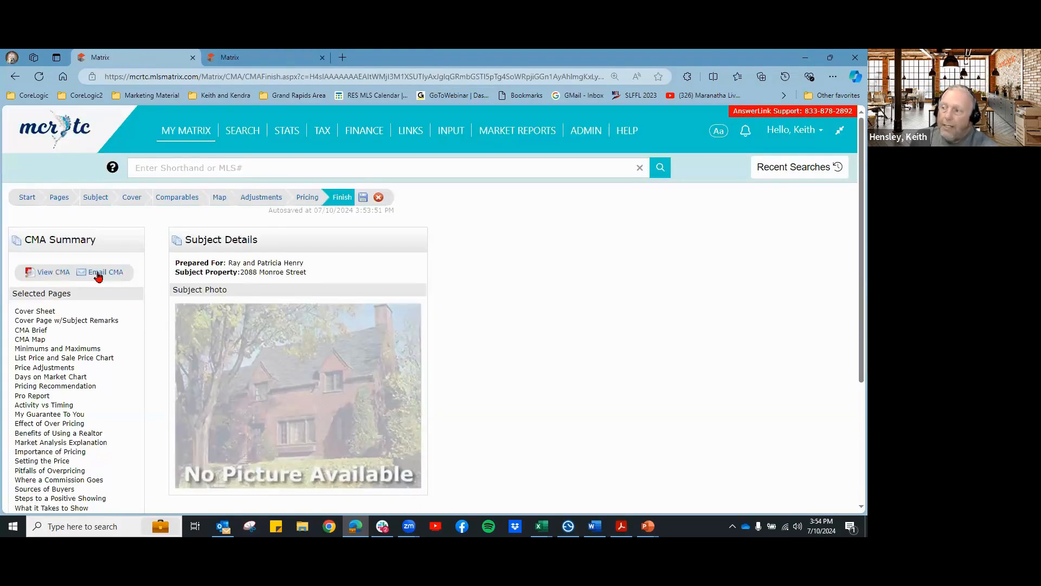
click(242, 59)
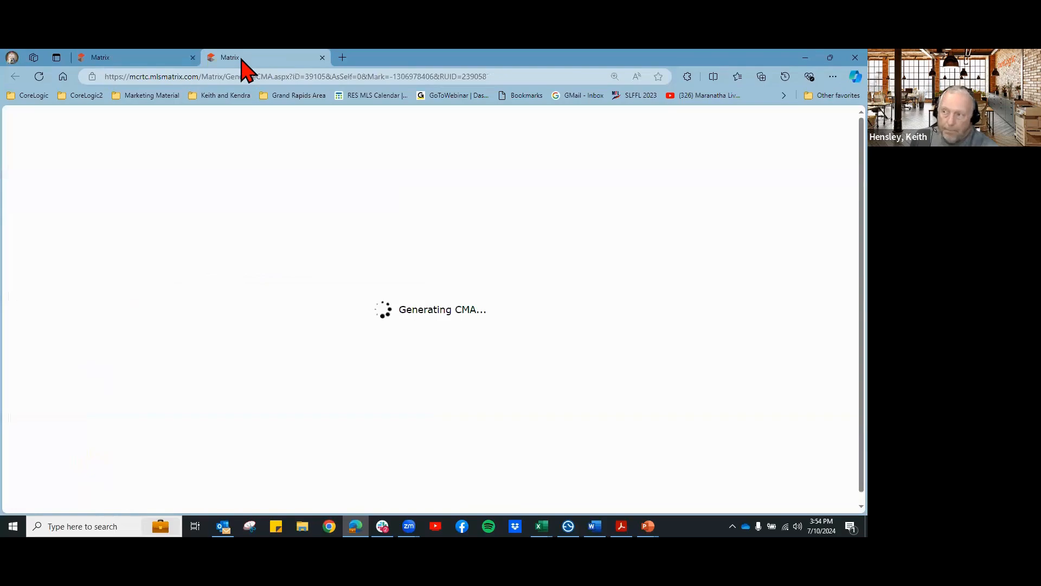
click(147, 60)
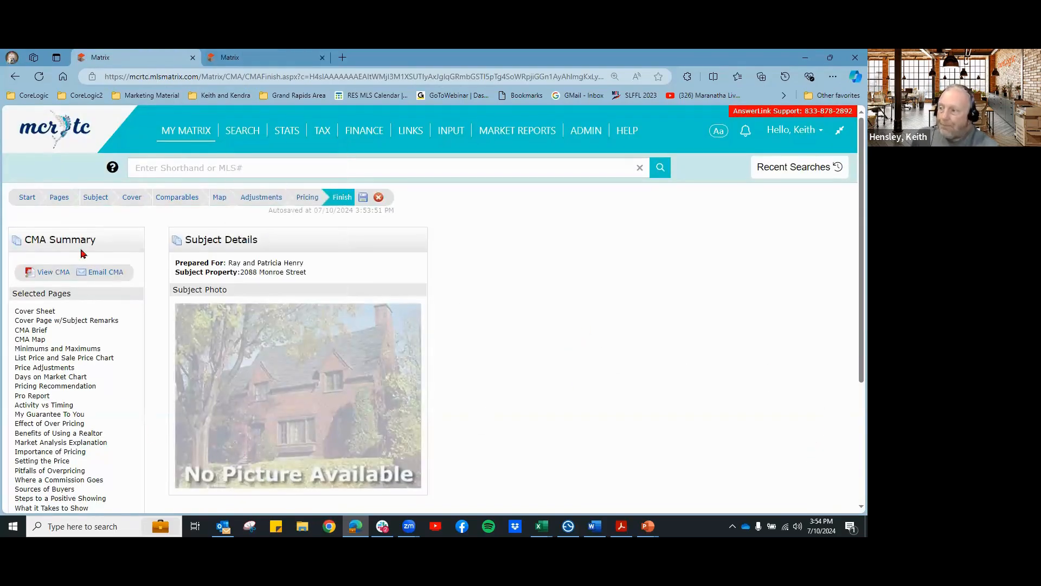
click(95, 199)
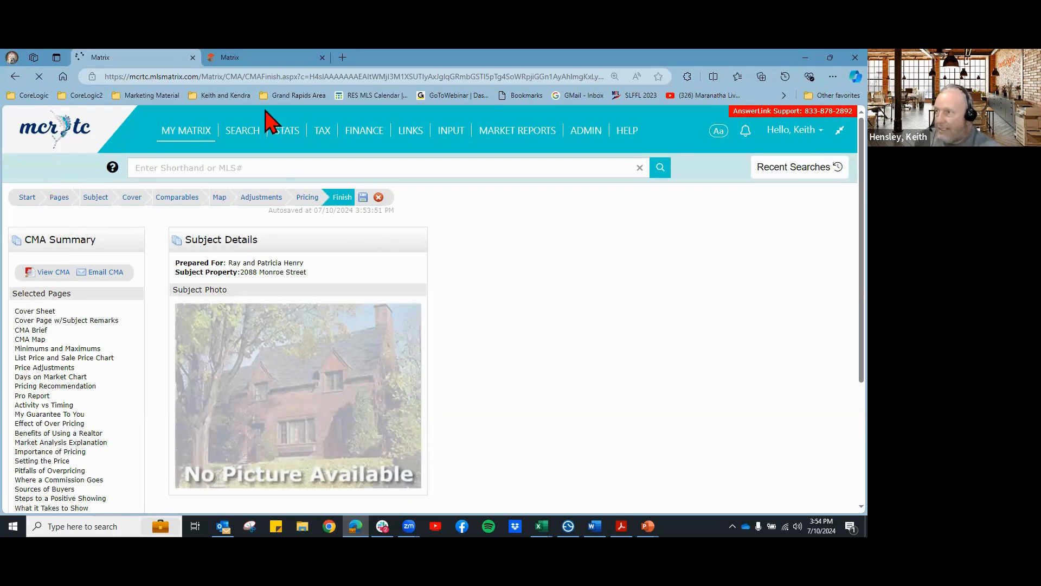
click(266, 59)
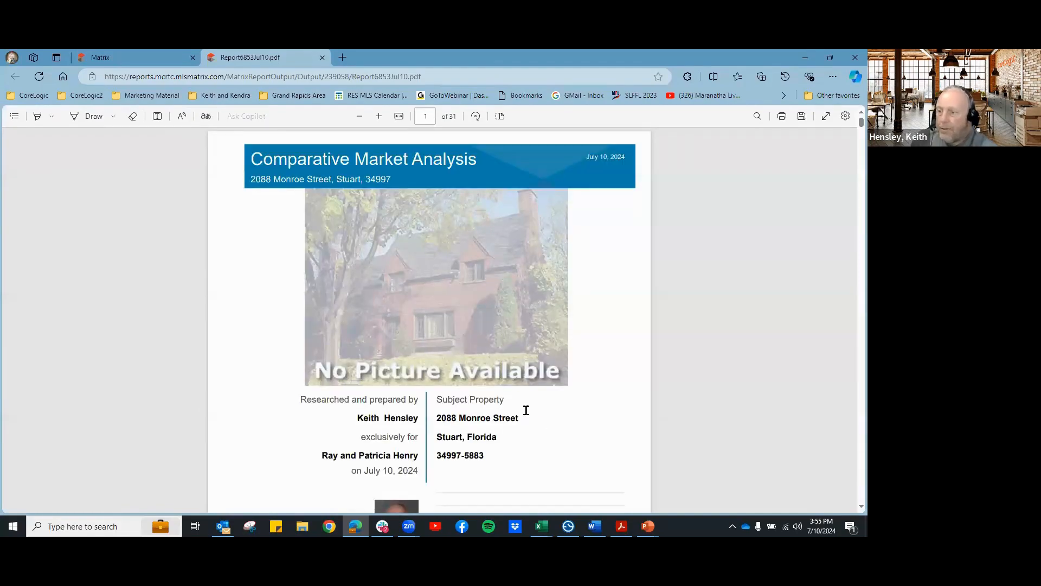
Step: Select Cover Sheet in the CMA's Selected Pages, then return to the PDF
click(136, 58)
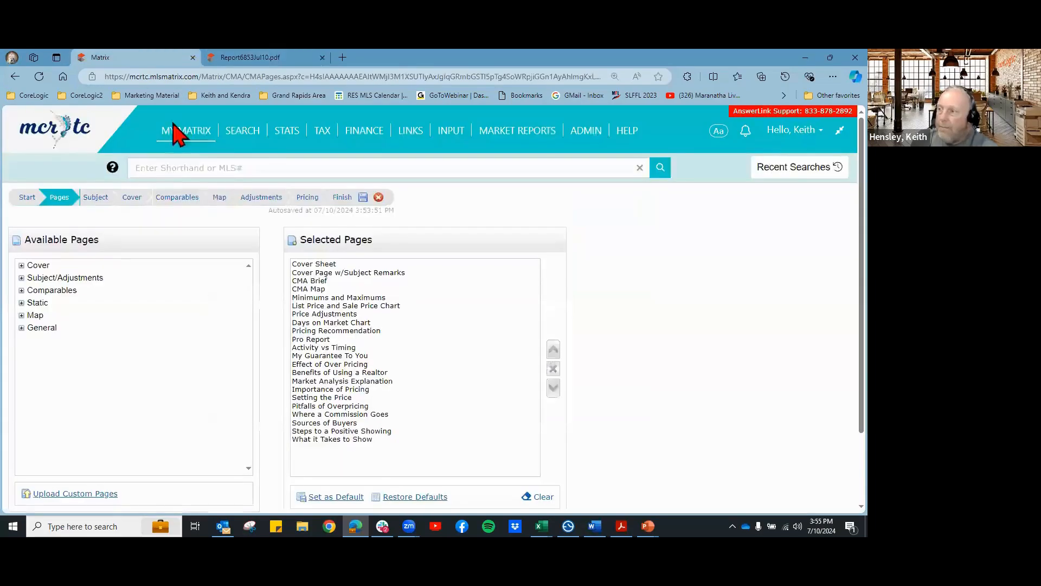
click(311, 265)
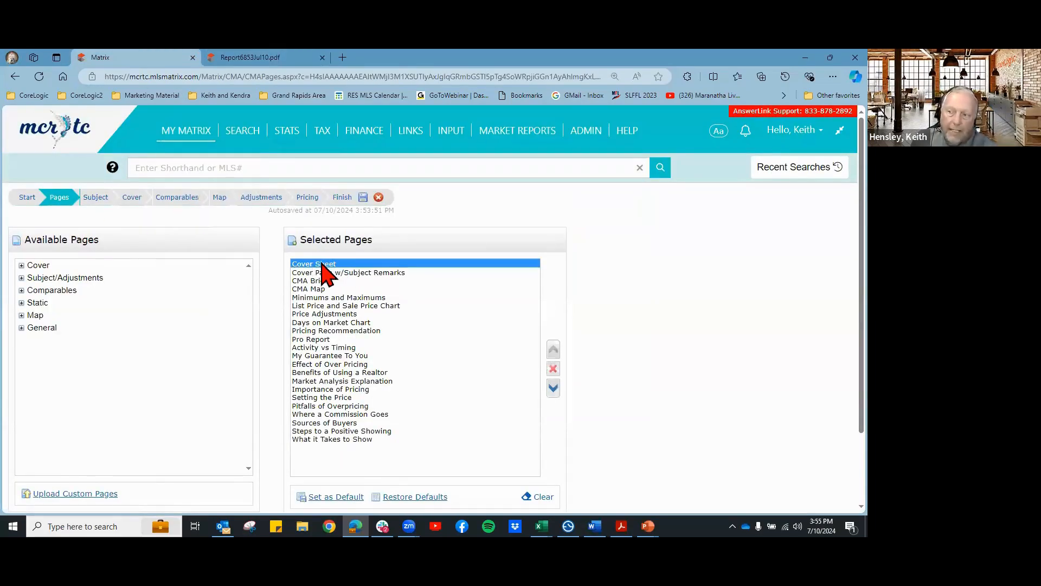
click(237, 59)
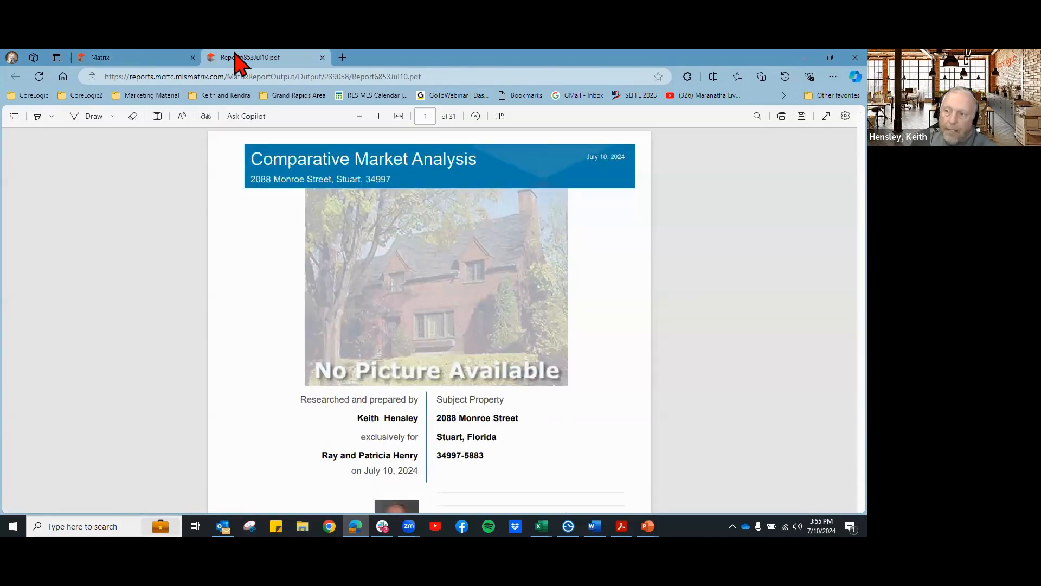
Step: Scroll through the report's opening pages, then return to the Matrix page list
scroll(574, 370, down, 2)
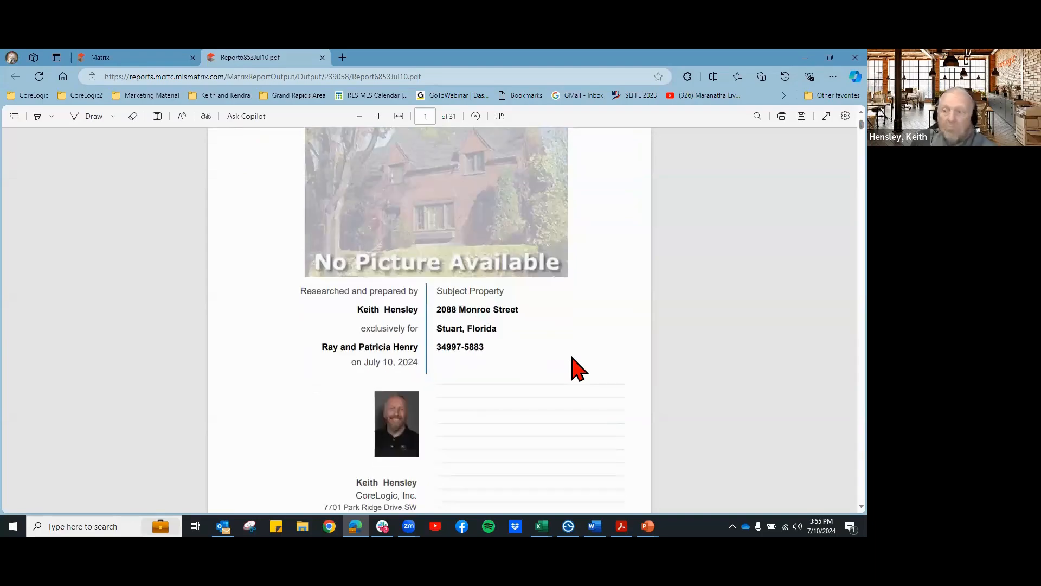
scroll(574, 368, up, 2)
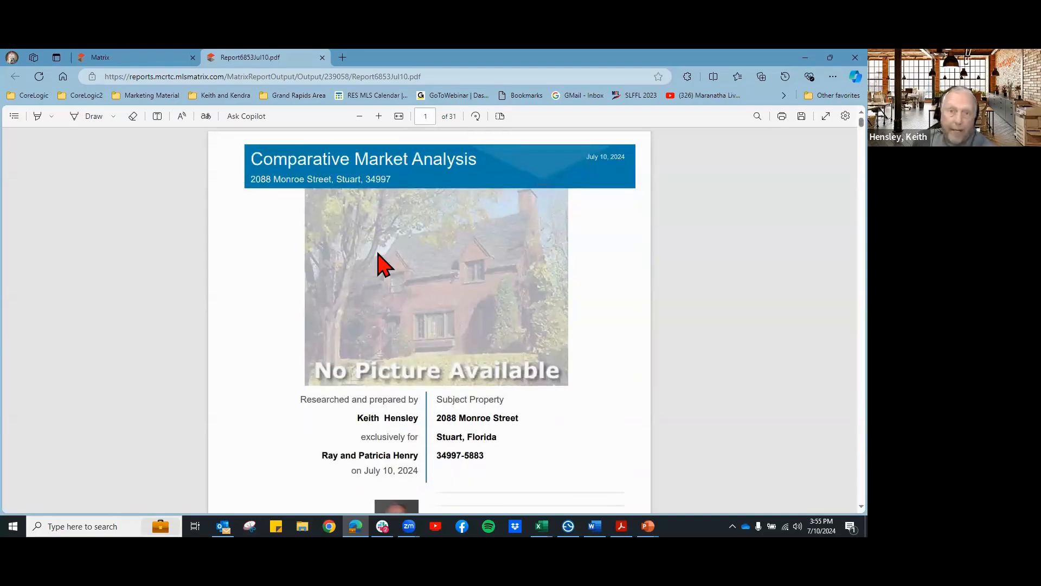
scroll(532, 269, down, 5)
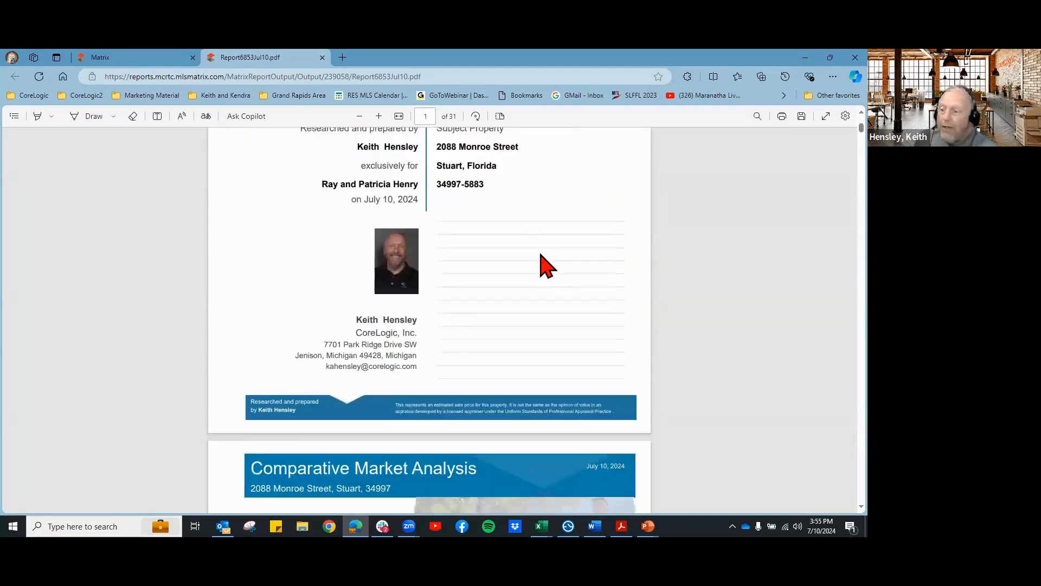
scroll(548, 265, down, 4)
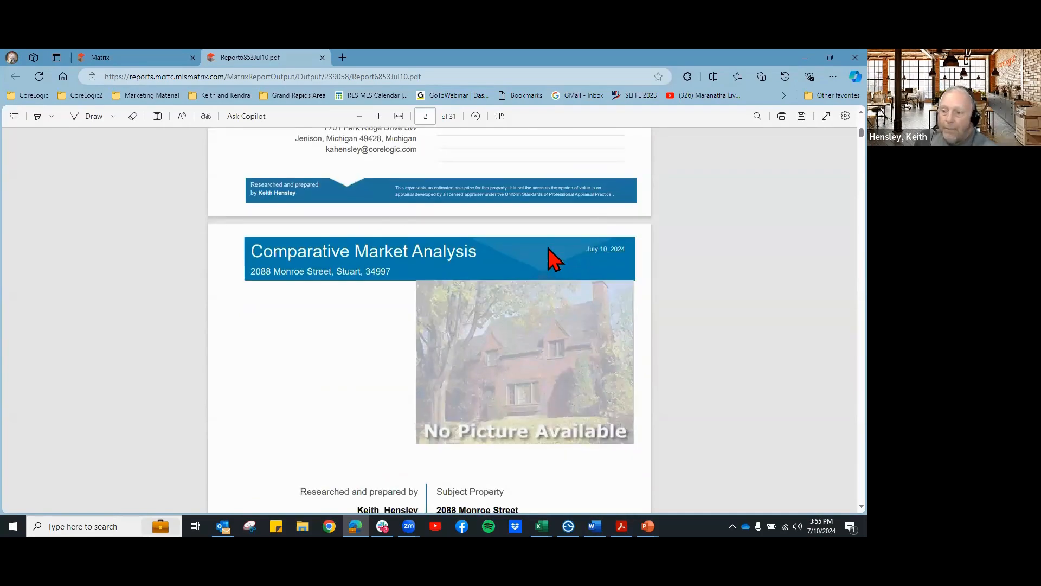
scroll(554, 260, down, 2)
scroll(553, 259, up, 4)
scroll(554, 259, down, 2)
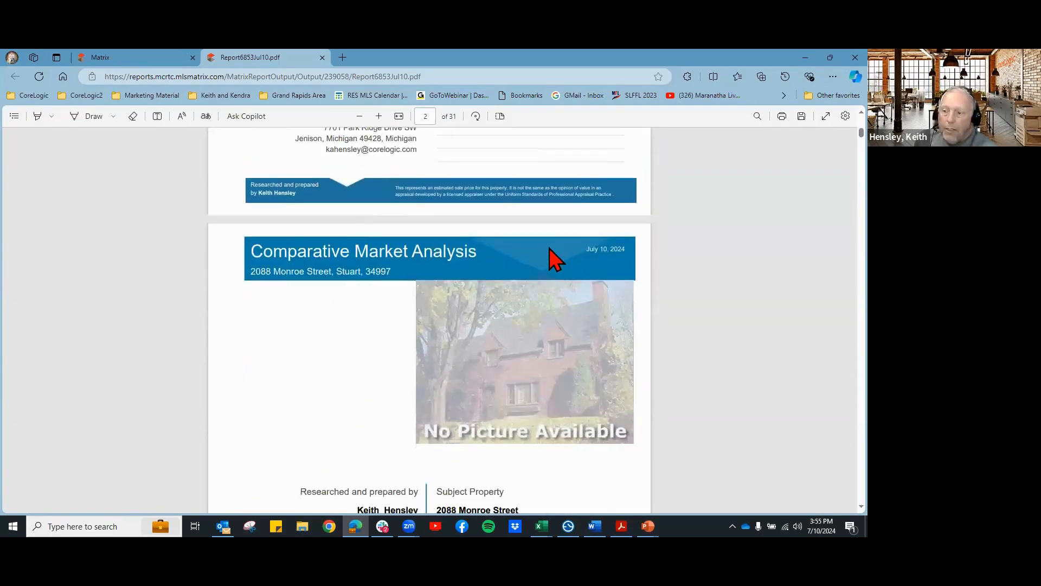
scroll(553, 261, down, 3)
scroll(554, 263, up, 3)
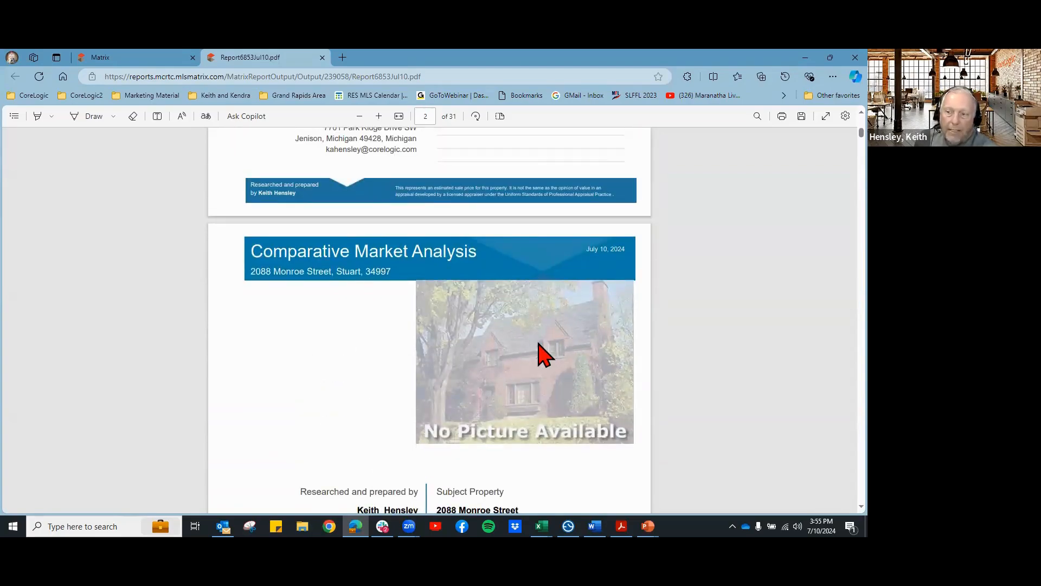
scroll(542, 354, up, 7)
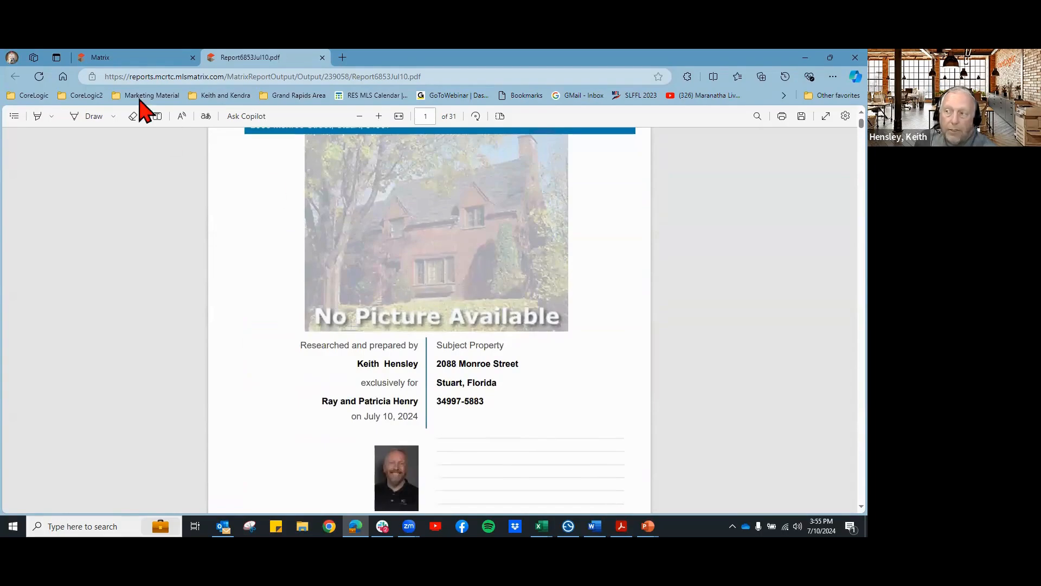
click(139, 58)
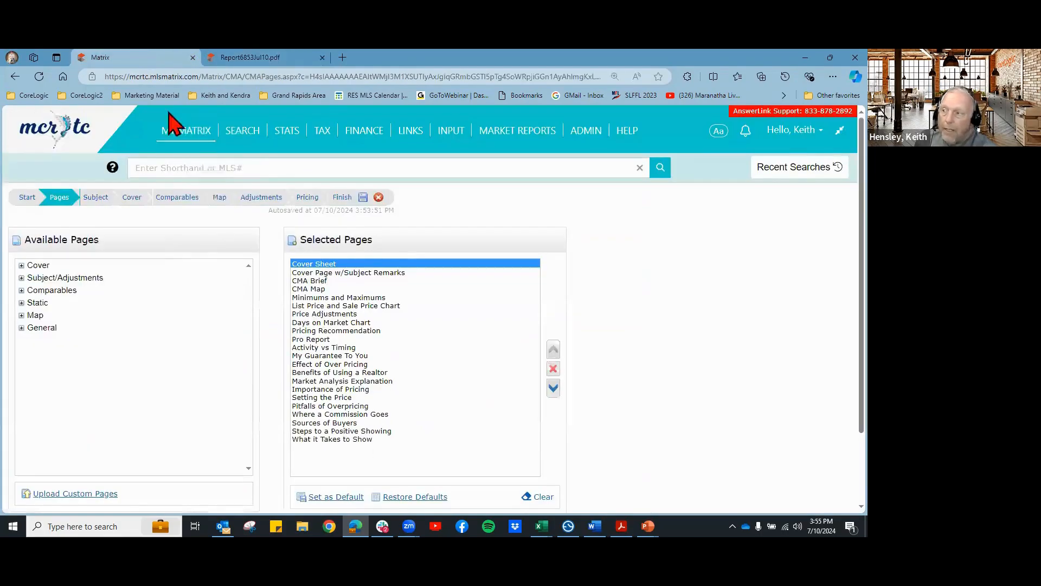
Step: Compare the Cover Page w/Subject Remarks and subject details against the PDF report
click(331, 273)
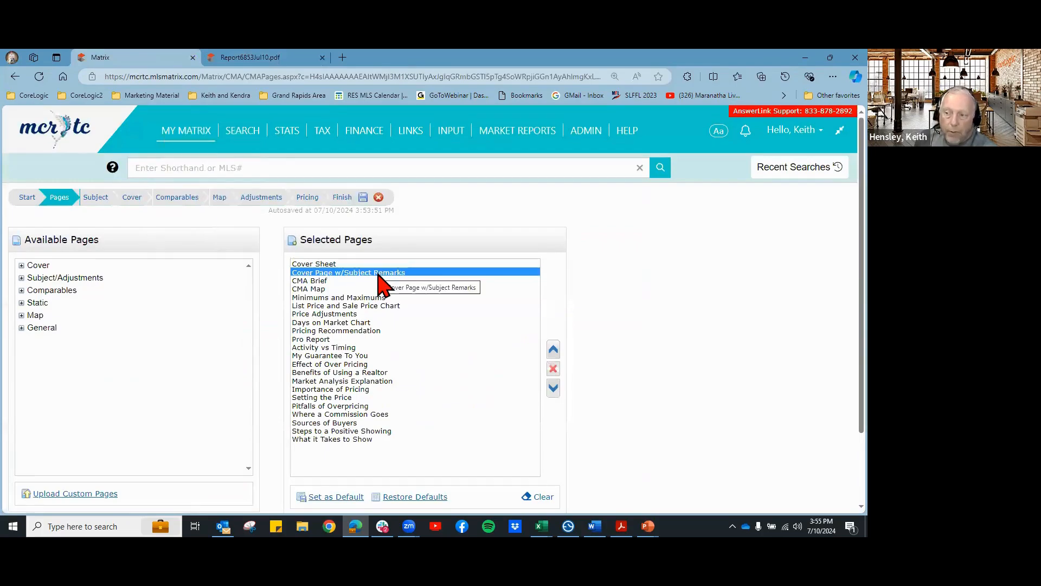
click(96, 199)
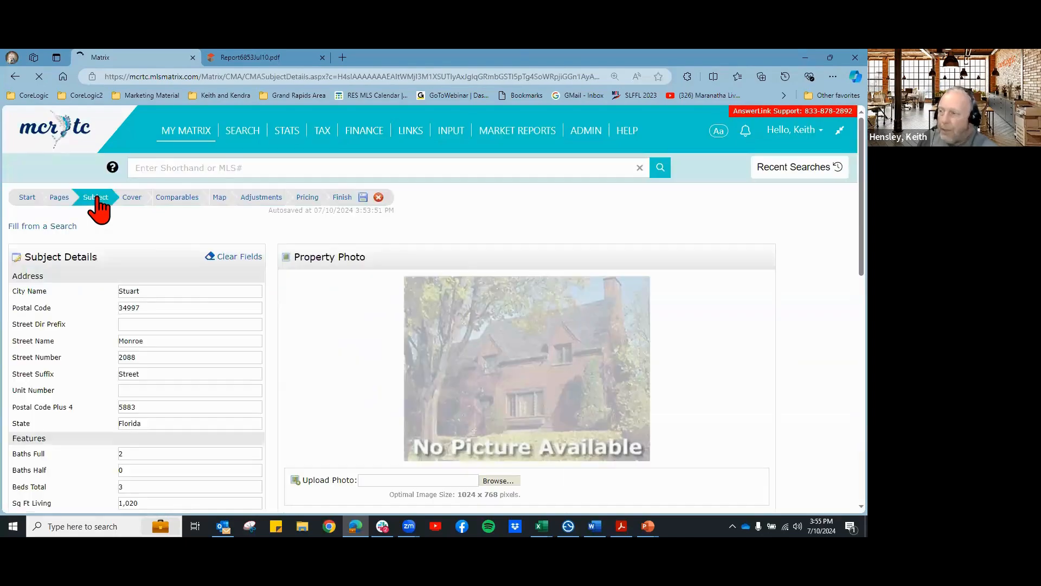
scroll(516, 330, down, 4)
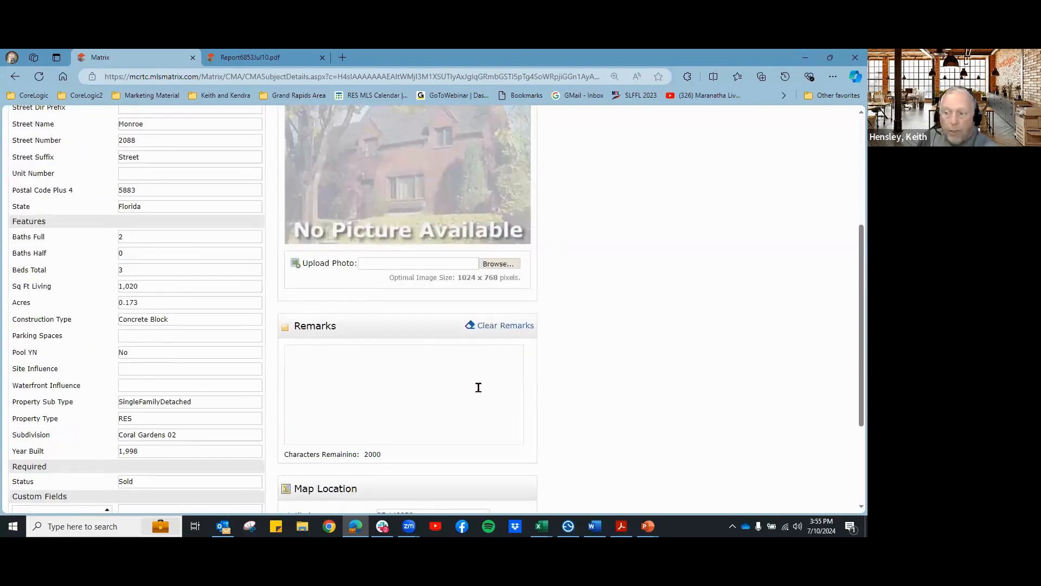
scroll(600, 345, up, 4)
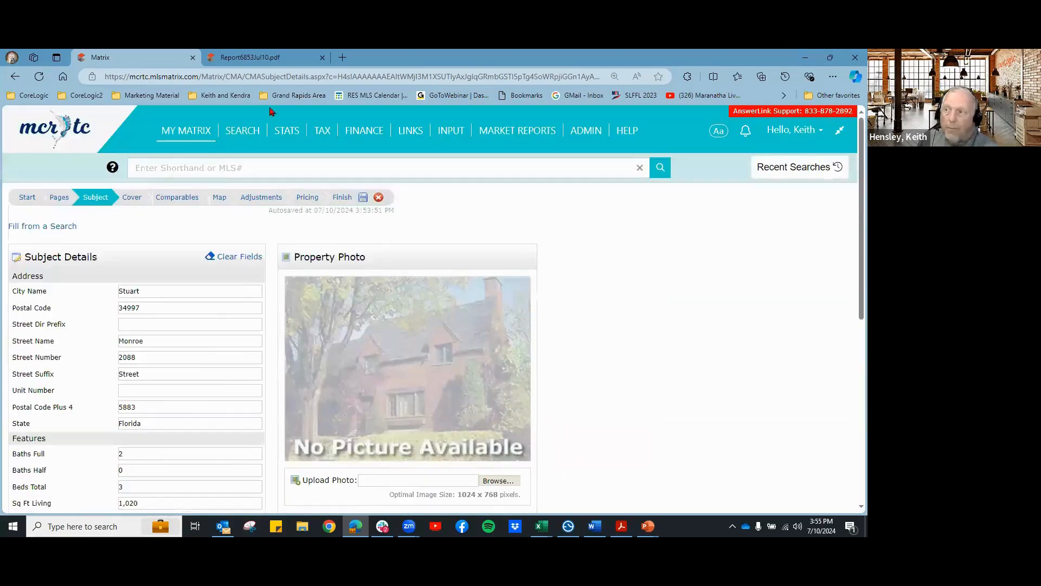
click(242, 59)
scroll(490, 308, down, 10)
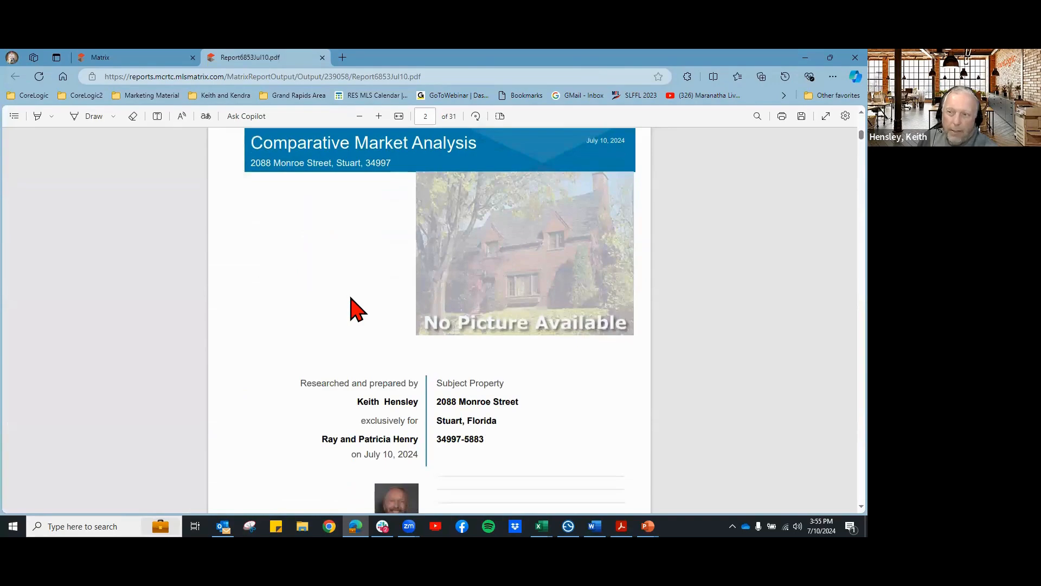
click(140, 61)
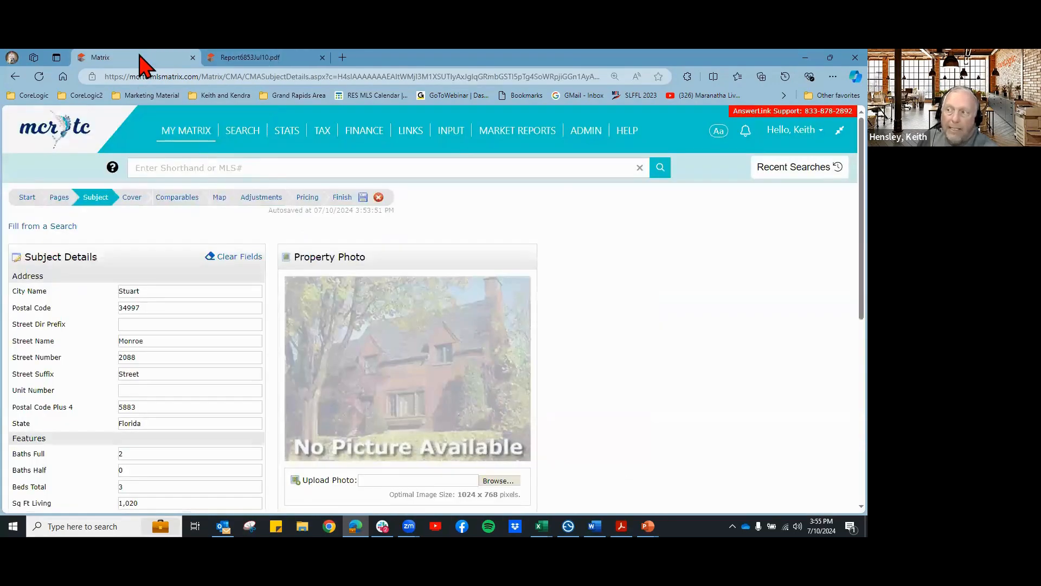
Step: Remove Cover Page w/Subject Remarks from Selected Pages and recheck the PDF
click(68, 201)
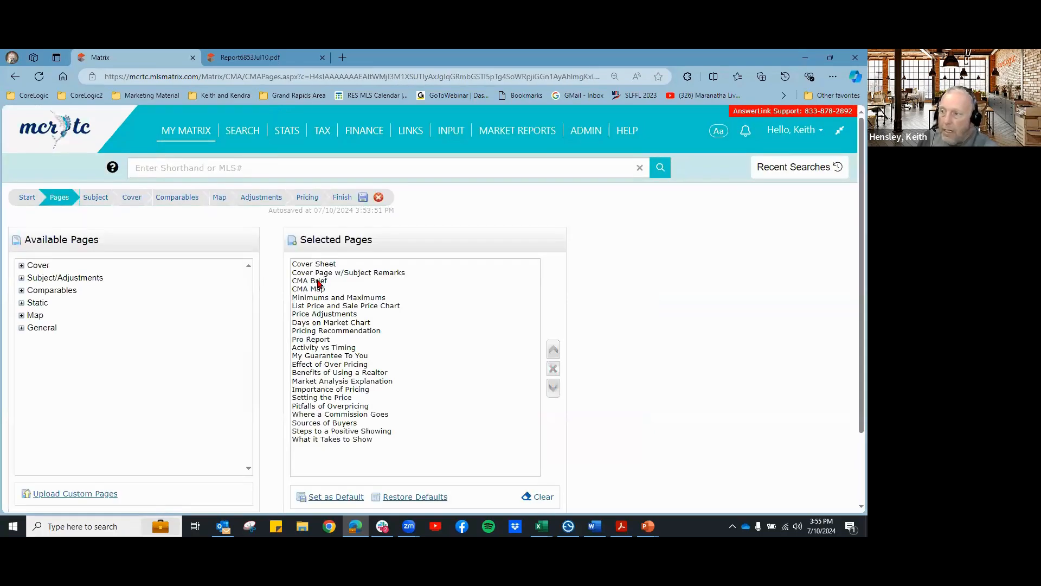
click(324, 274)
click(554, 369)
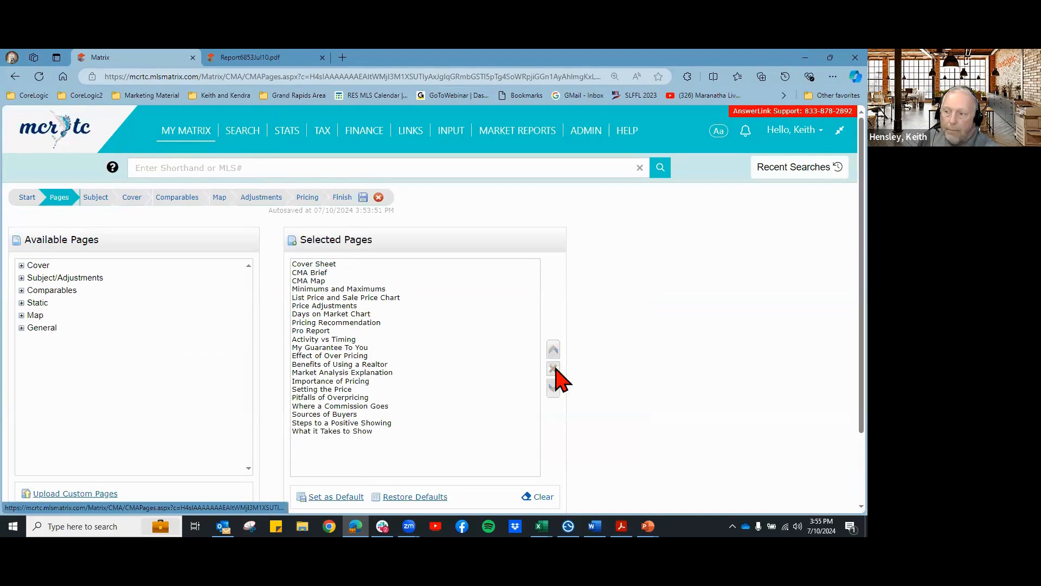
click(327, 265)
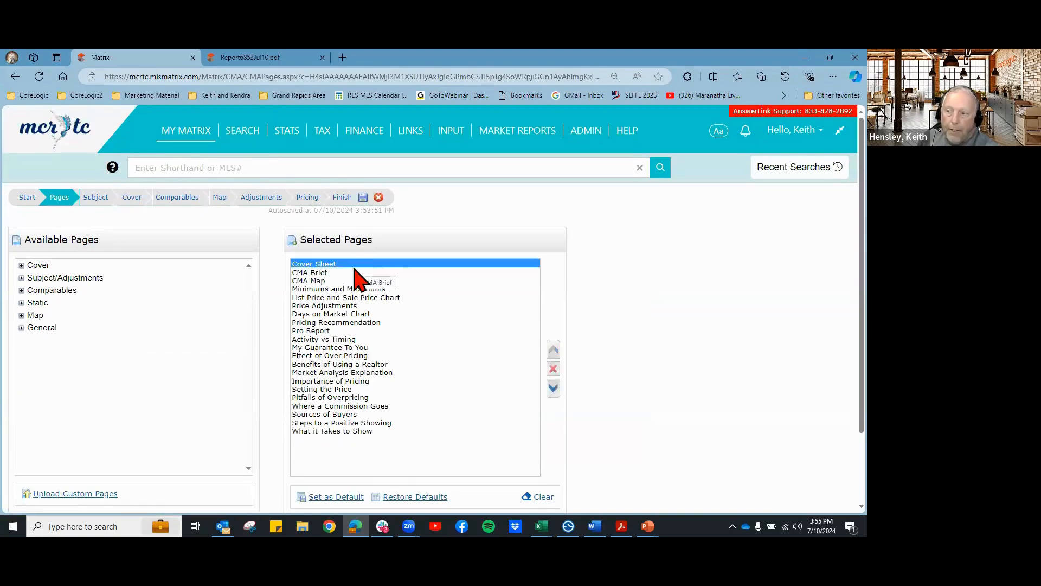
click(320, 273)
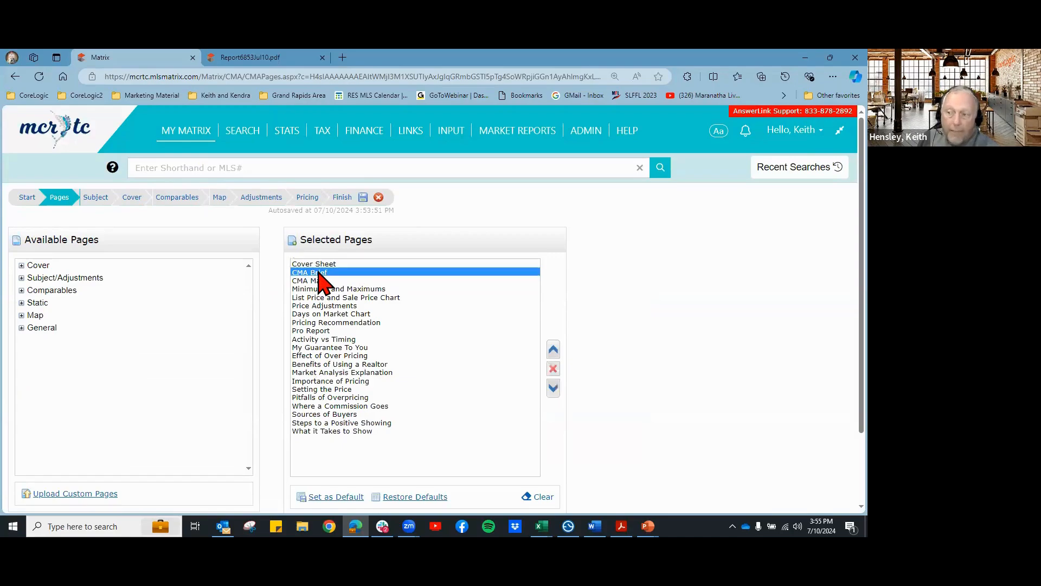
click(266, 55)
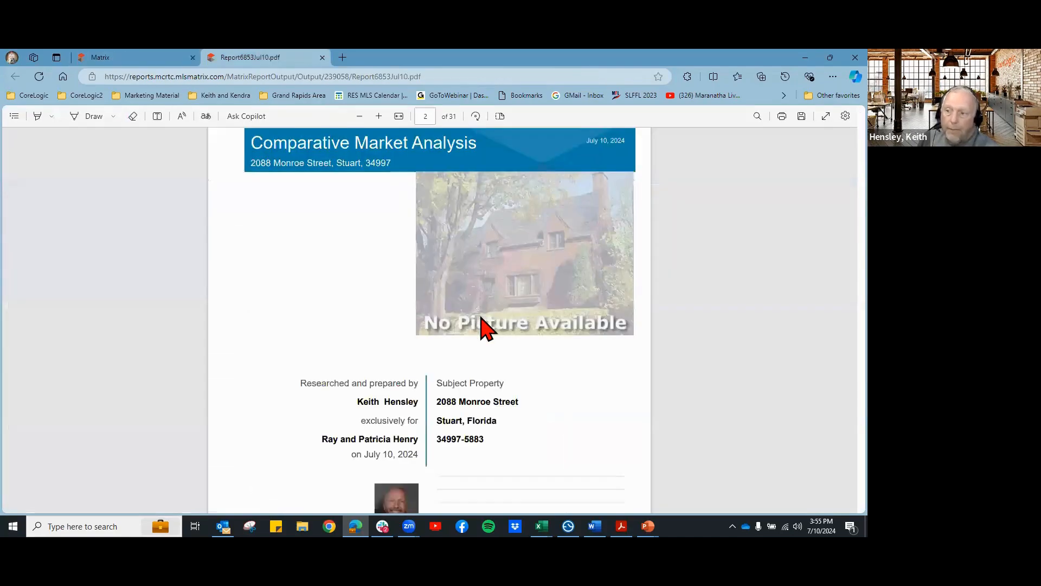
Step: Review the PDF's early pages and compare the CMA Map page against the list
scroll(483, 326, down, 10)
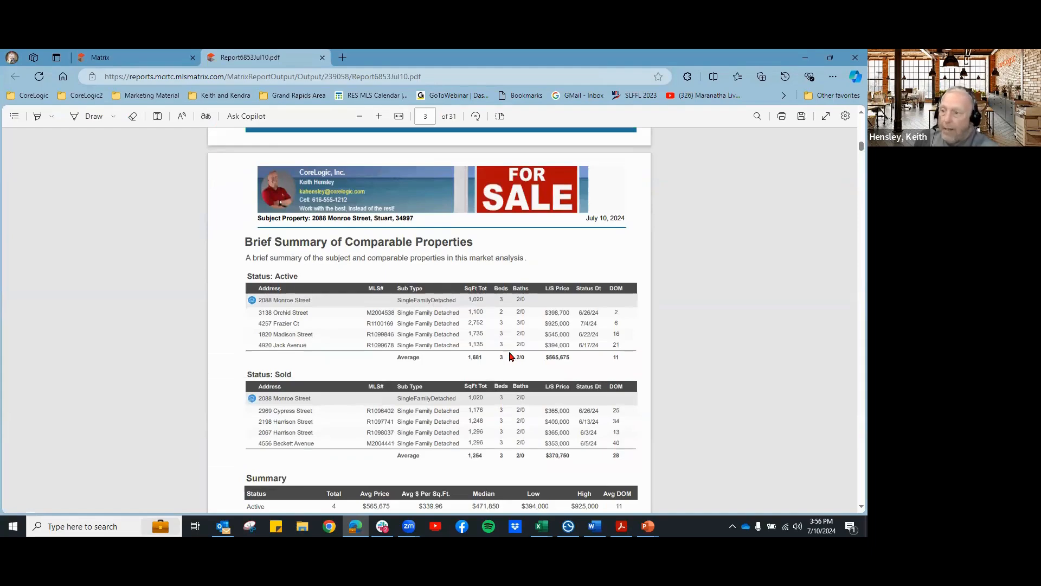
scroll(320, 279, down, 4)
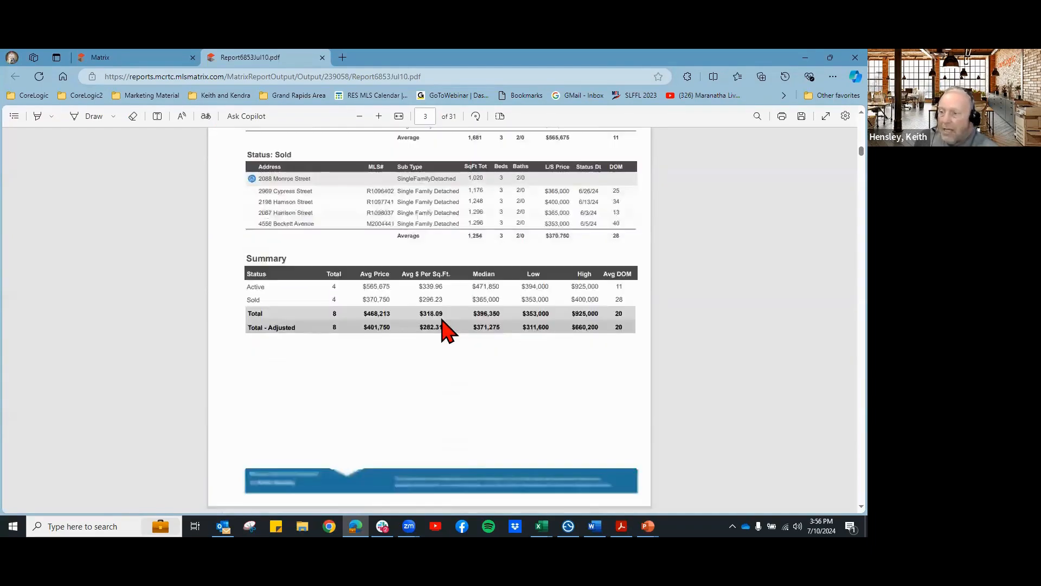
scroll(444, 327, down, 7)
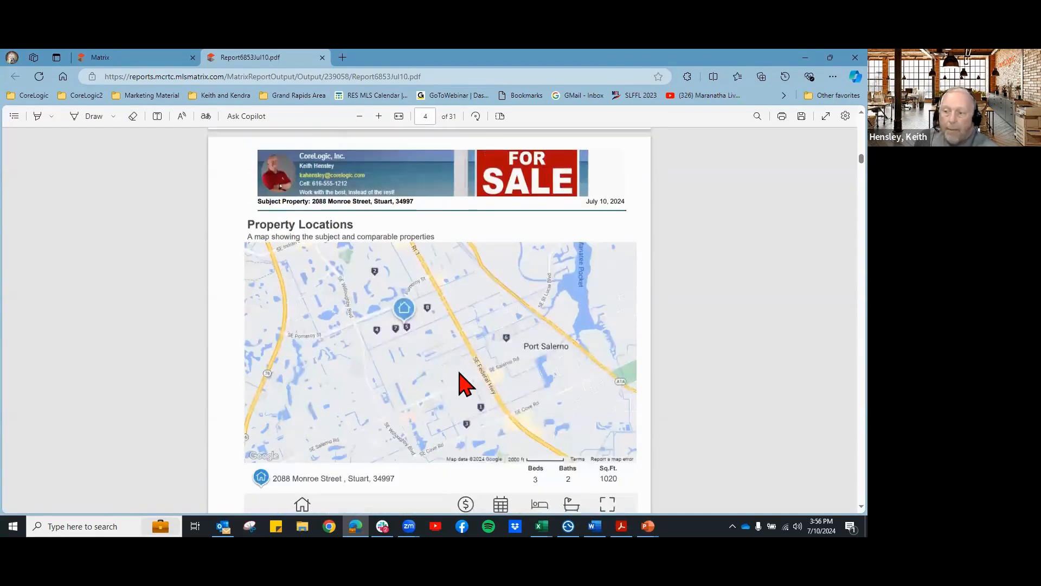
click(142, 60)
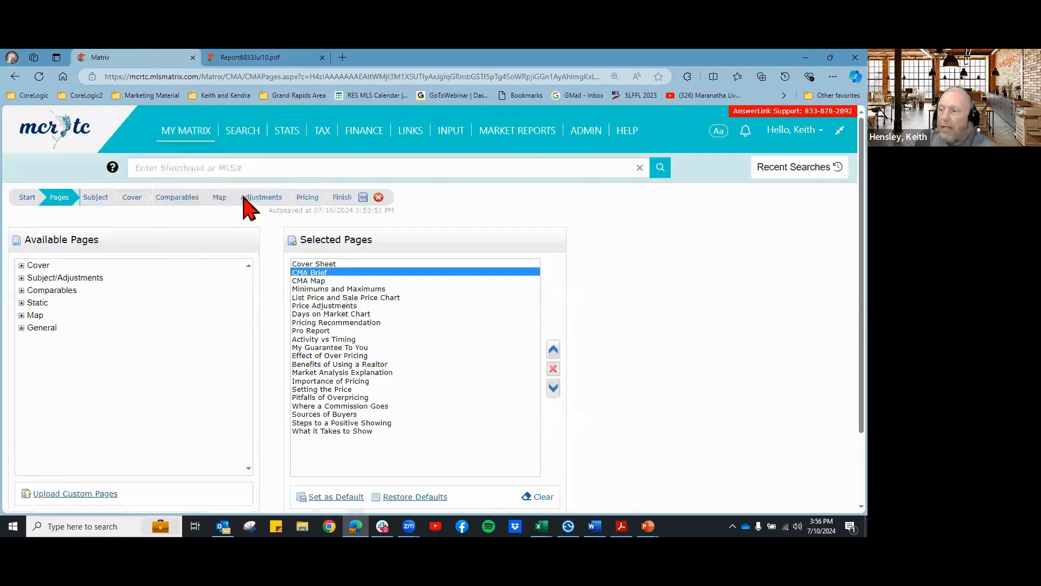
click(307, 281)
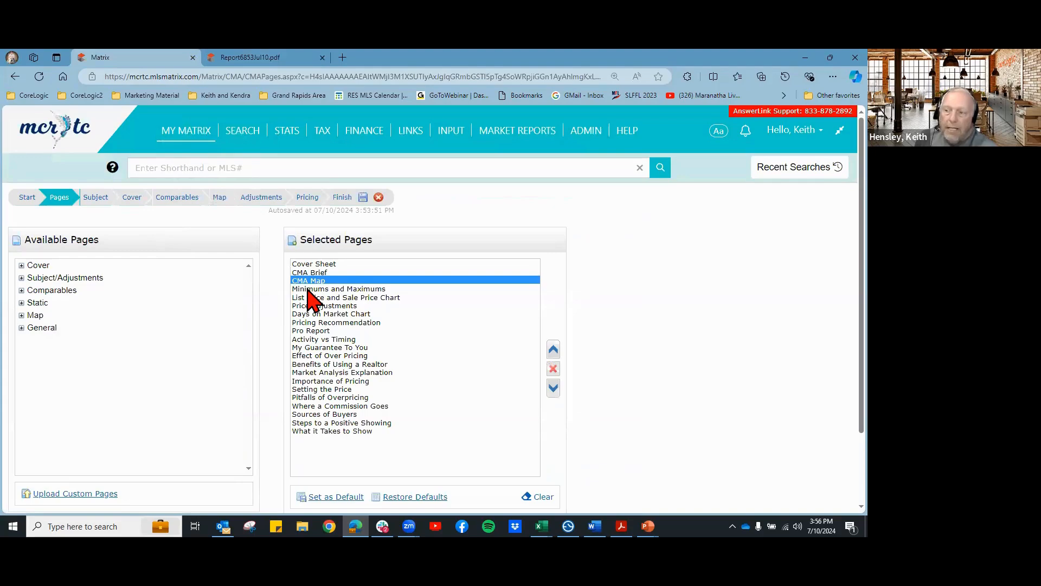
click(249, 59)
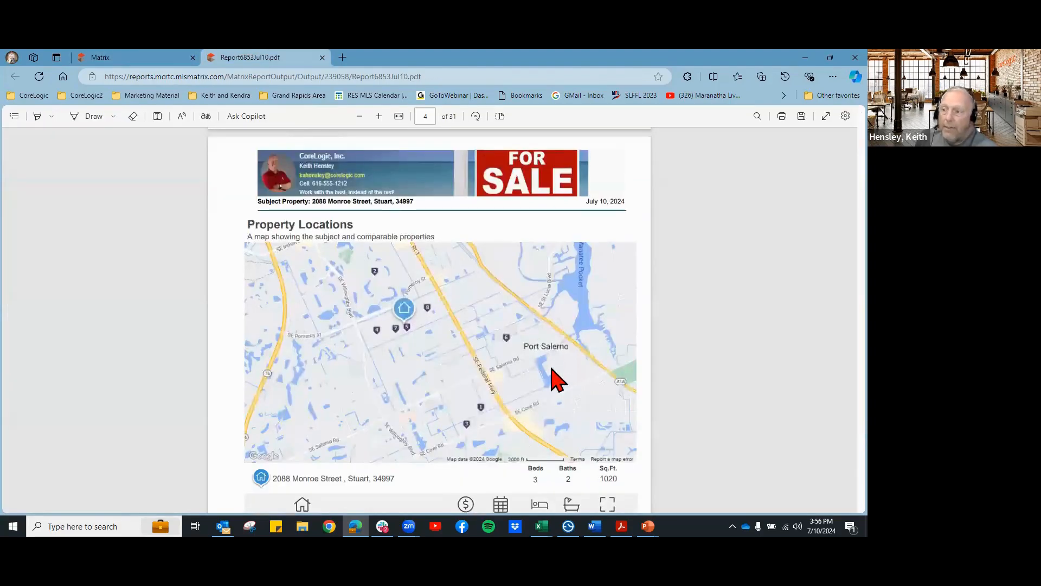
scroll(557, 374, down, 10)
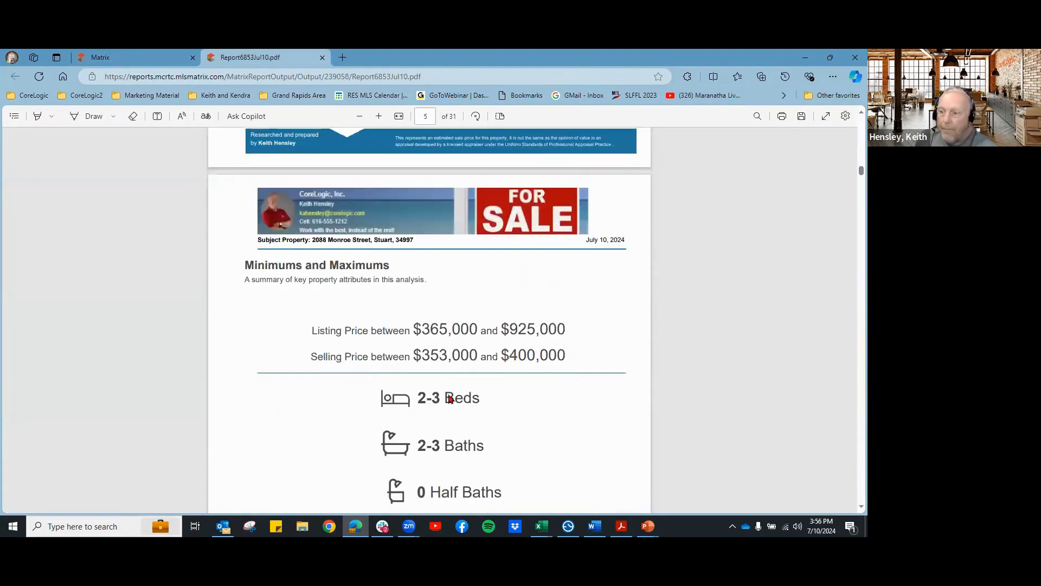
scroll(450, 399, down, 1)
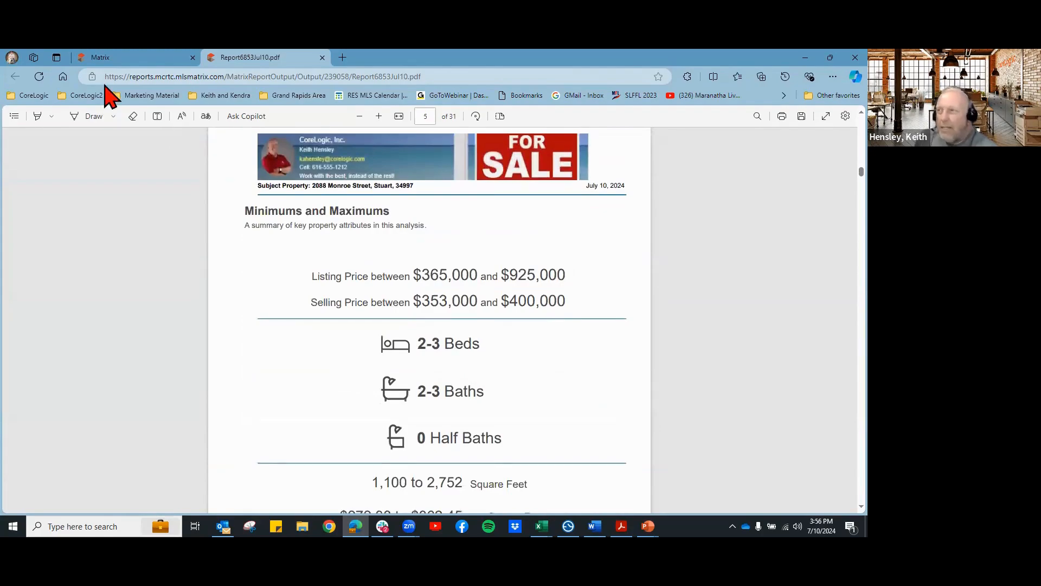
Step: Remove Minimums and Maximums and check the List Price and Sale Price Chart
click(113, 58)
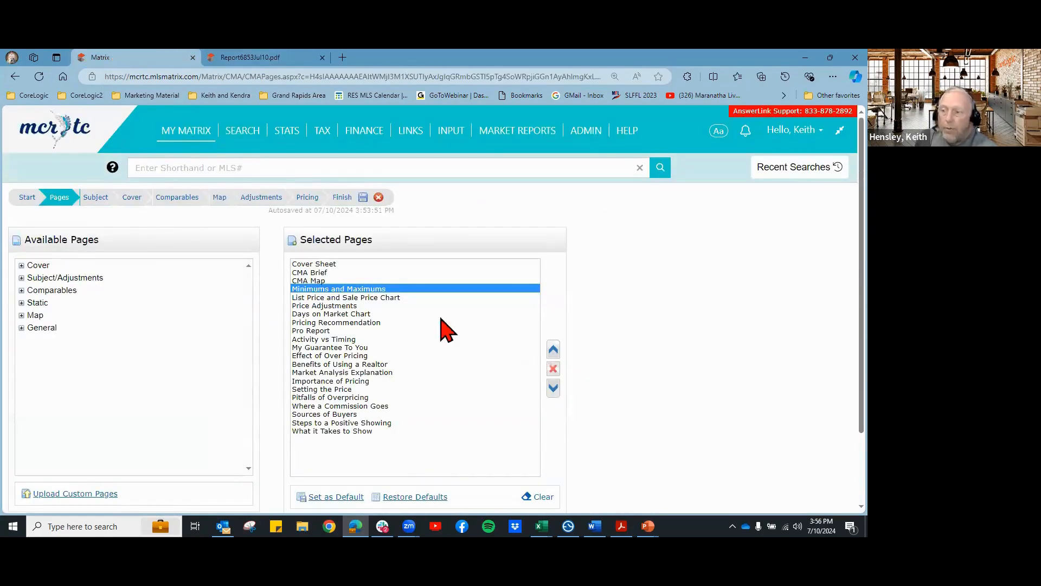
click(553, 369)
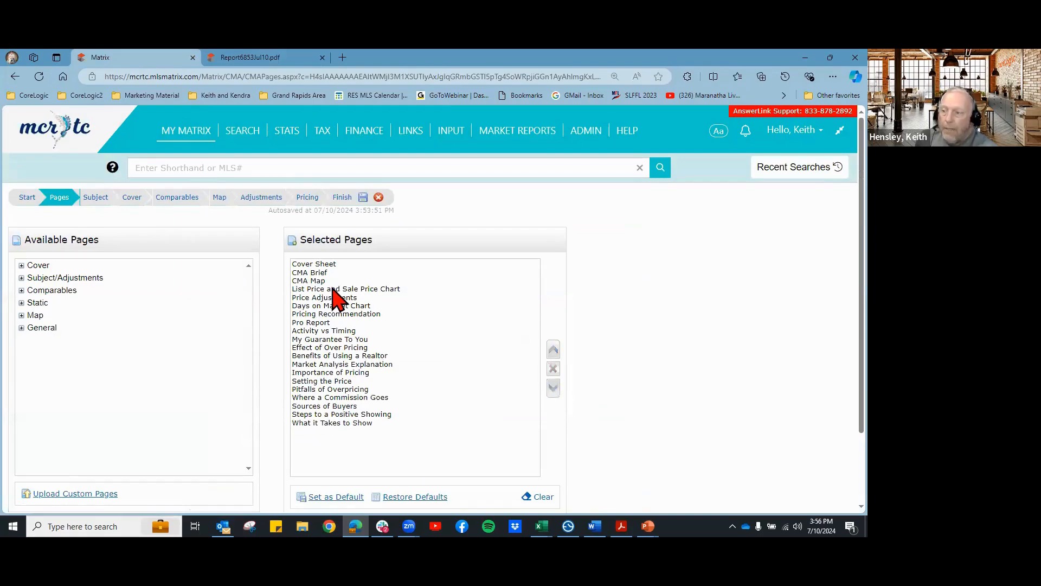
click(345, 290)
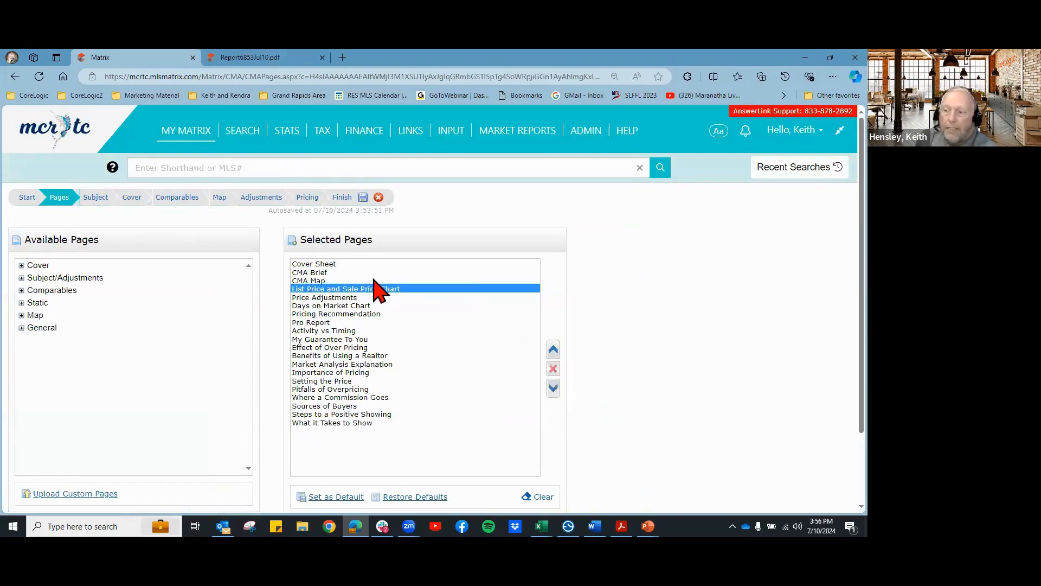
click(262, 58)
scroll(521, 354, down, 10)
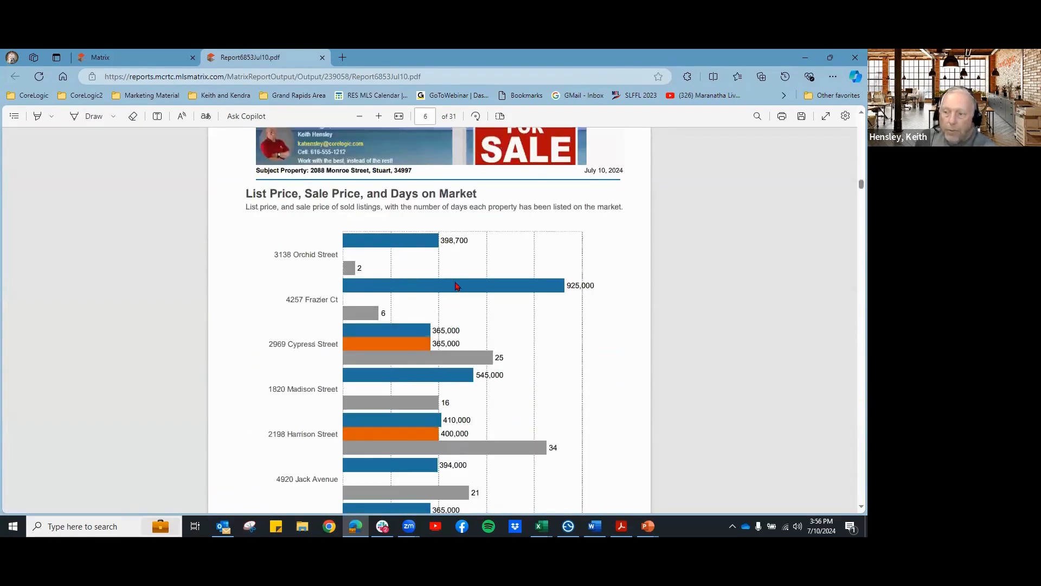
scroll(461, 304, down, 3)
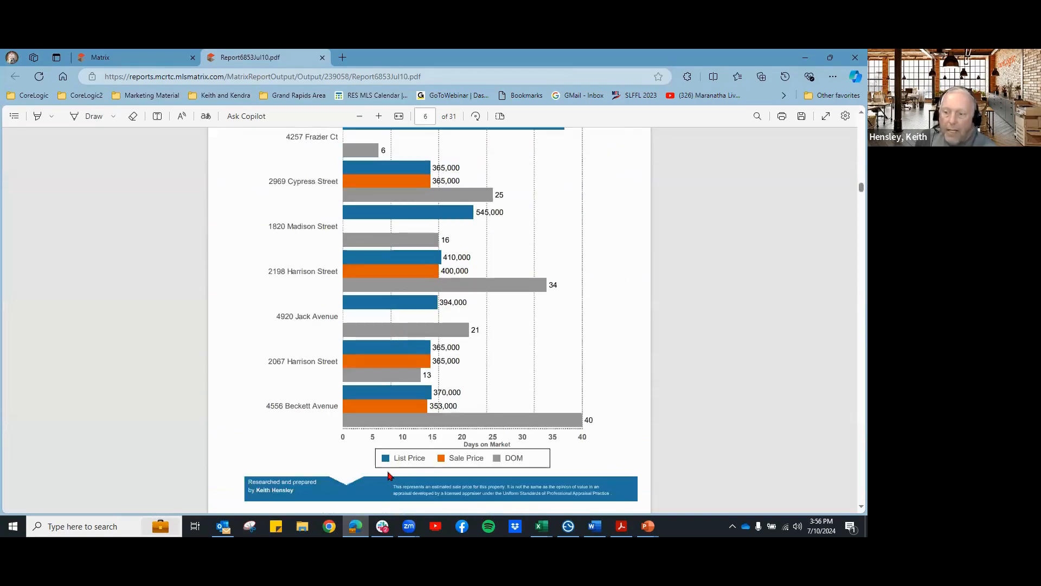
scroll(523, 358, down, 1)
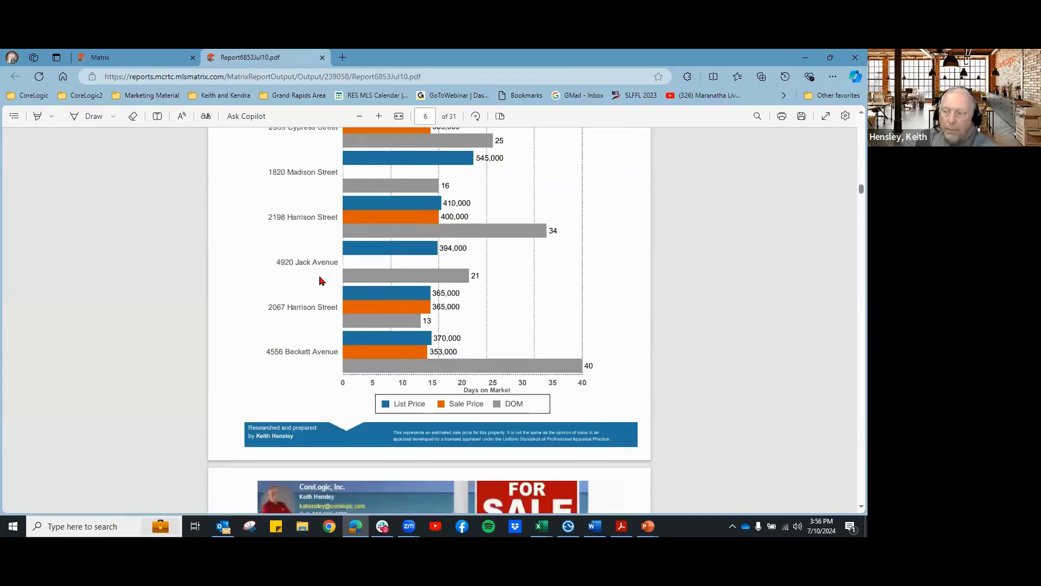
Step: Select Price Adjustments and view its page-7 comparison in the PDF
click(133, 58)
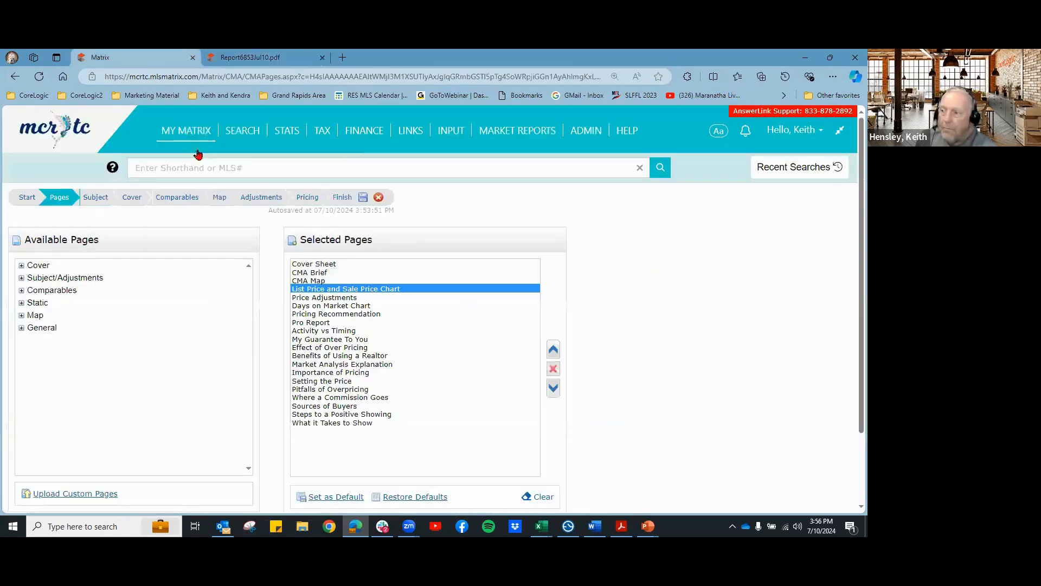
click(331, 298)
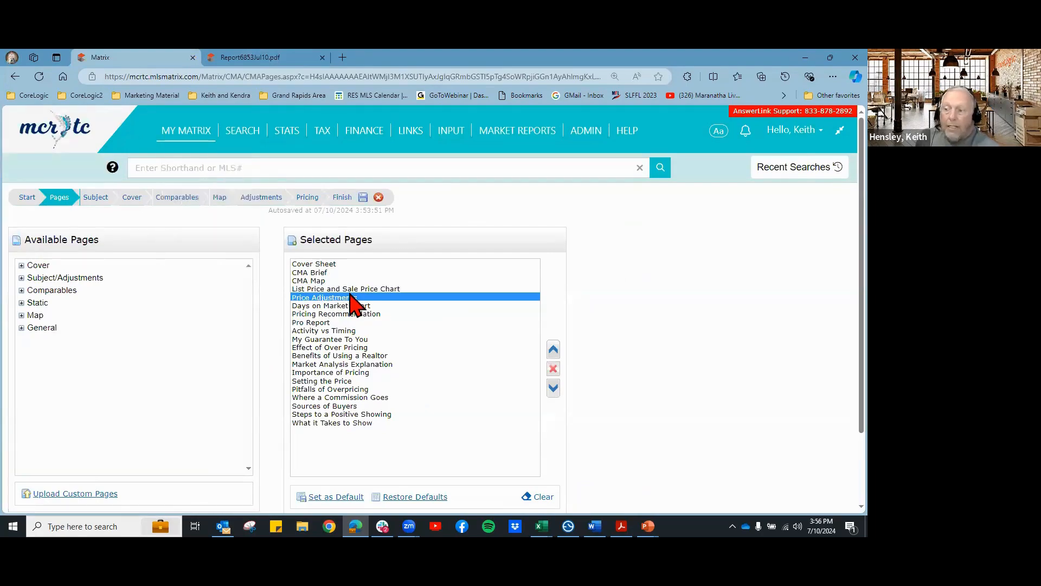
click(217, 57)
scroll(477, 333, down, 5)
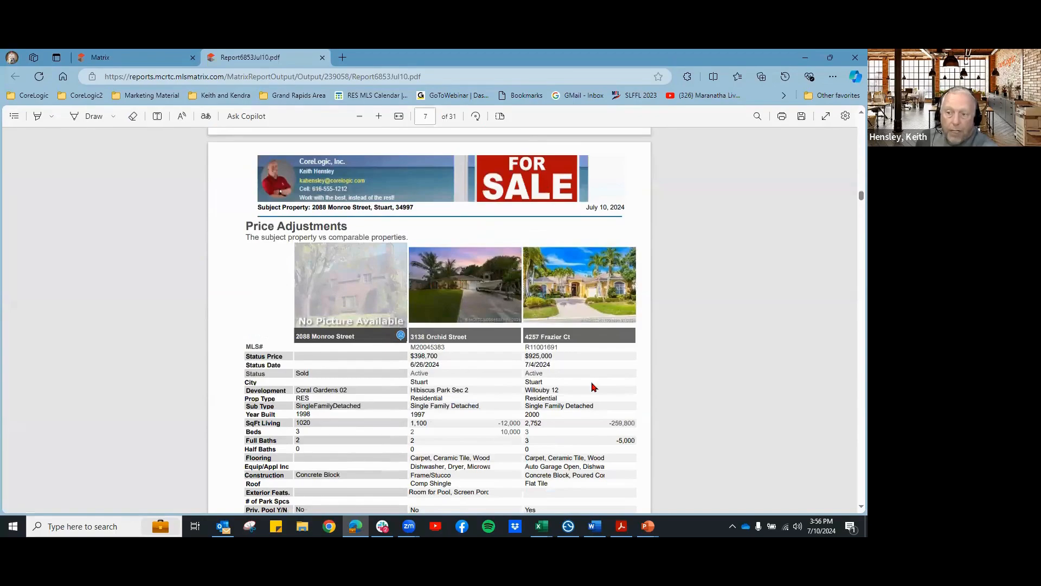
Step: Scroll the PDF from the Price Adjustments table to the page-11 Days On Market chart
scroll(593, 387, down, 8)
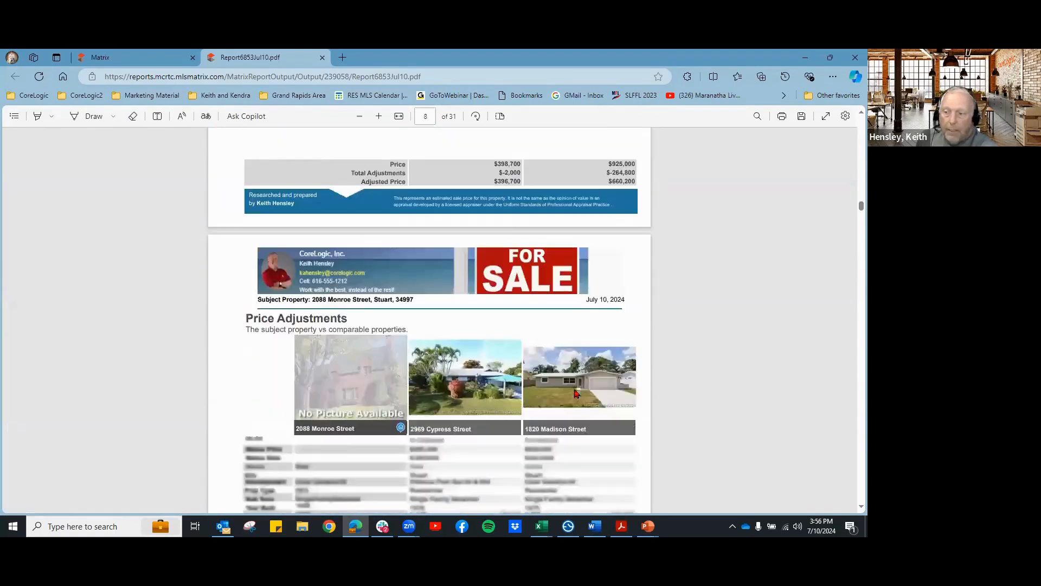
scroll(576, 393, down, 2)
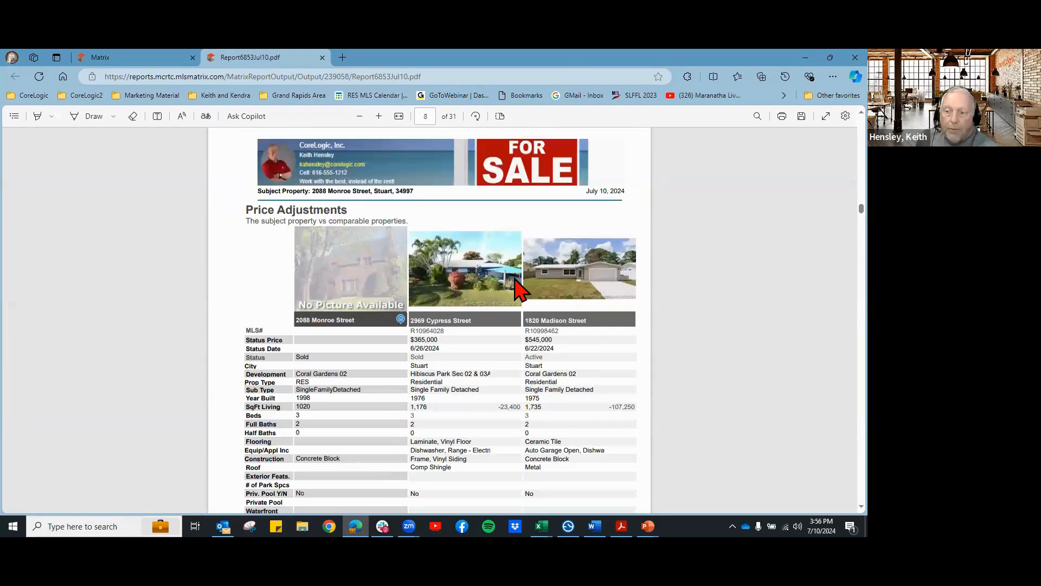
scroll(521, 356, down, 8)
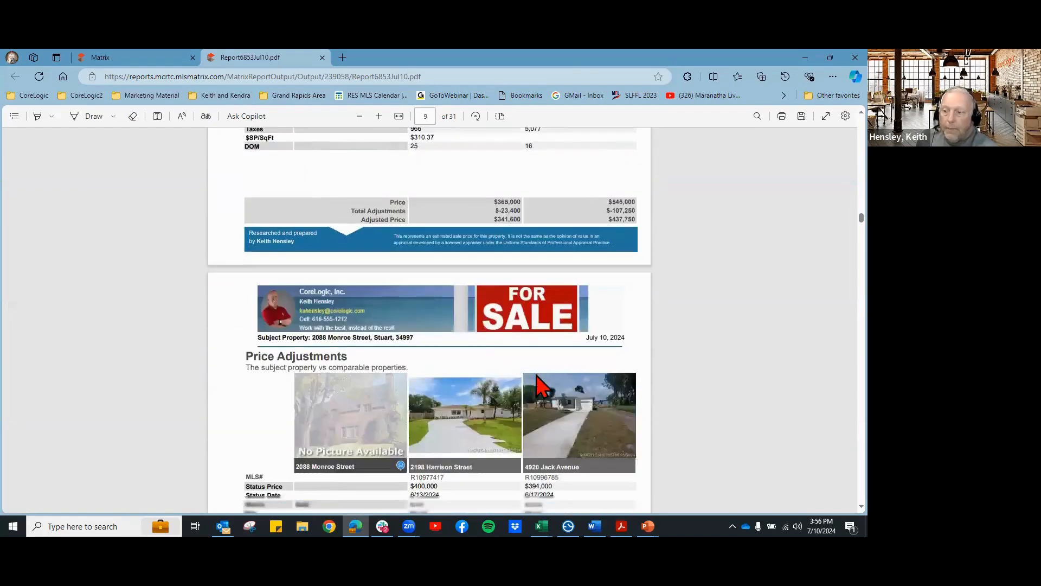
scroll(539, 386, down, 2)
scroll(559, 390, down, 3)
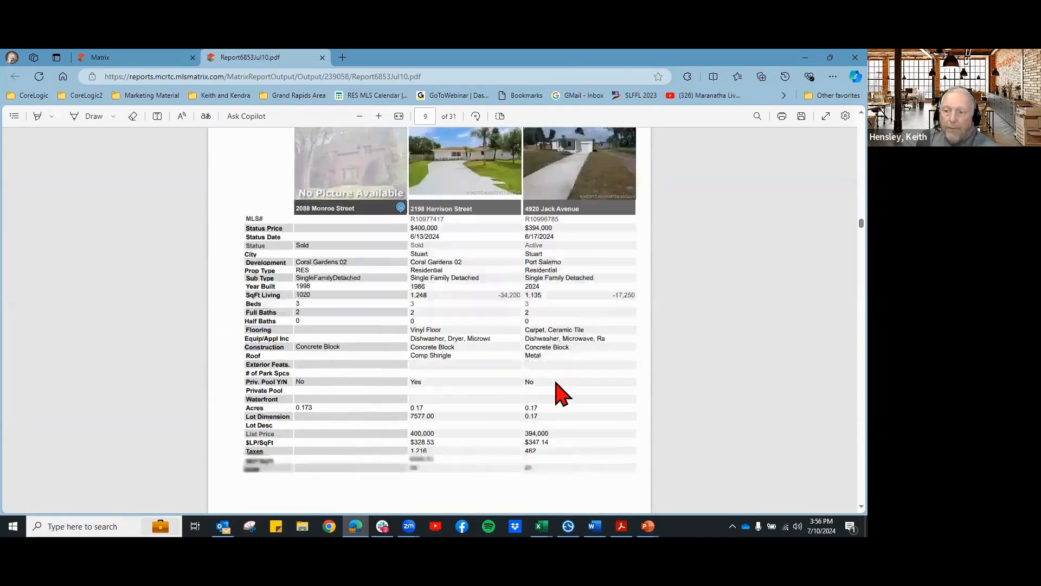
scroll(559, 393, down, 6)
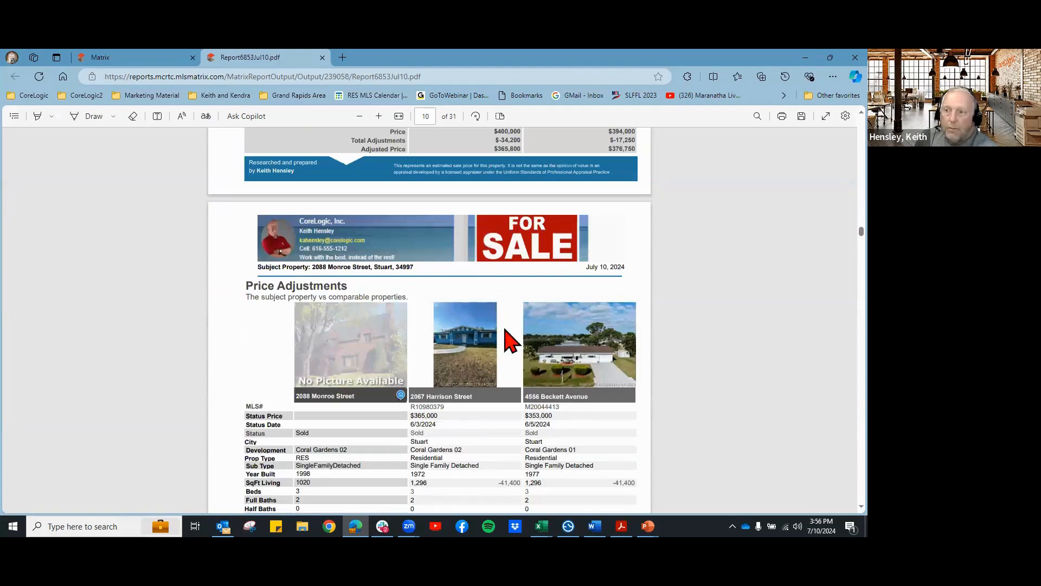
scroll(531, 368, up, 1)
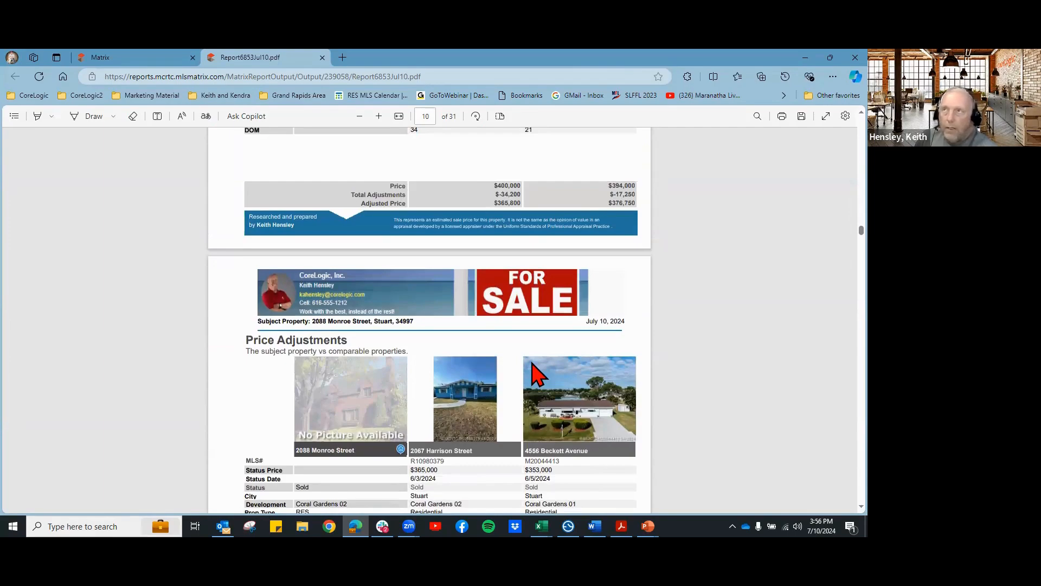
scroll(537, 374, down, 7)
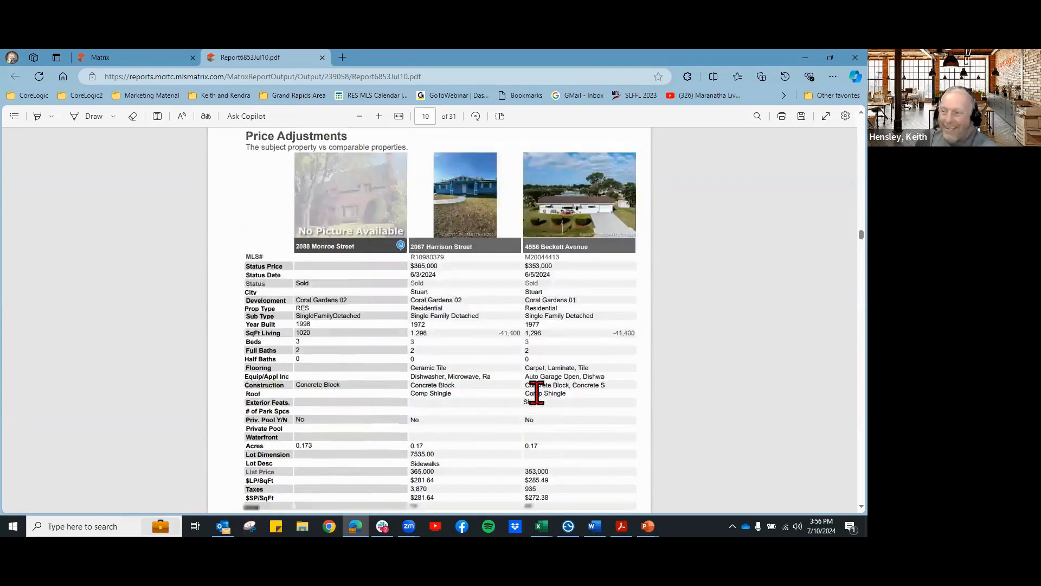
scroll(544, 401, down, 5)
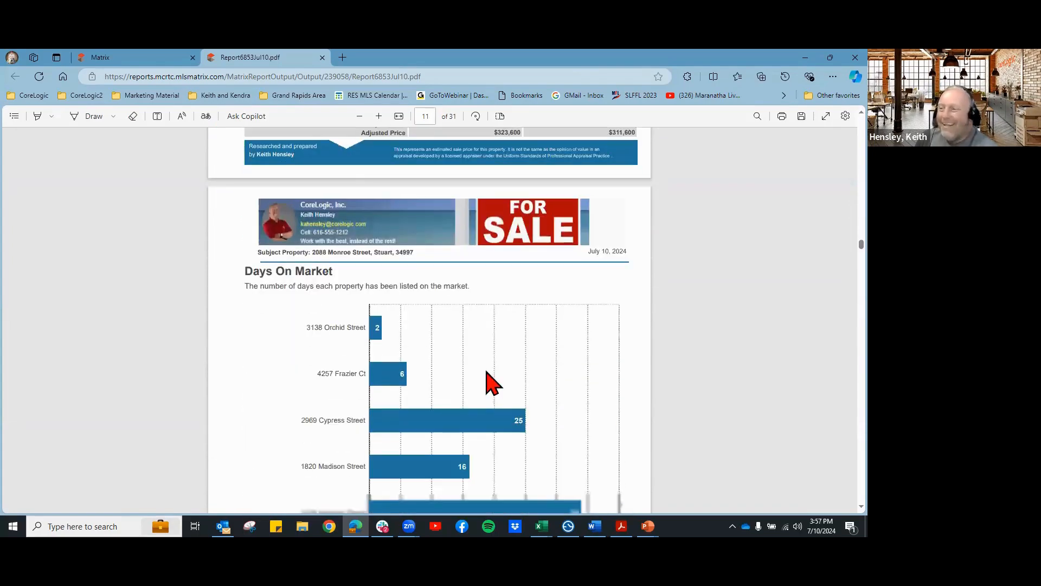
scroll(339, 339, down, 2)
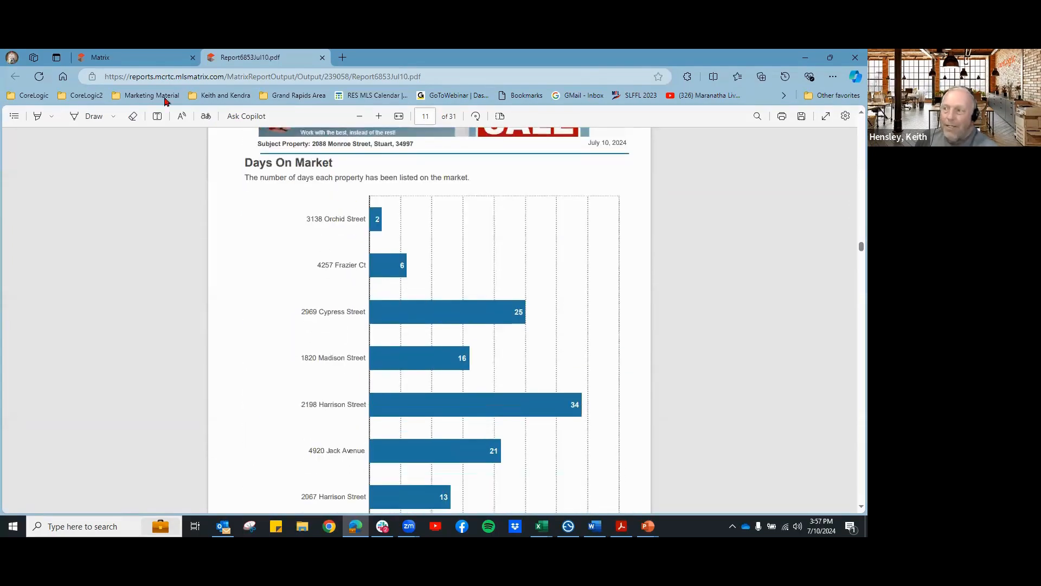
Step: Select Days on Market Chart and Pricing Recommendation in Selected Pages
click(145, 60)
click(355, 306)
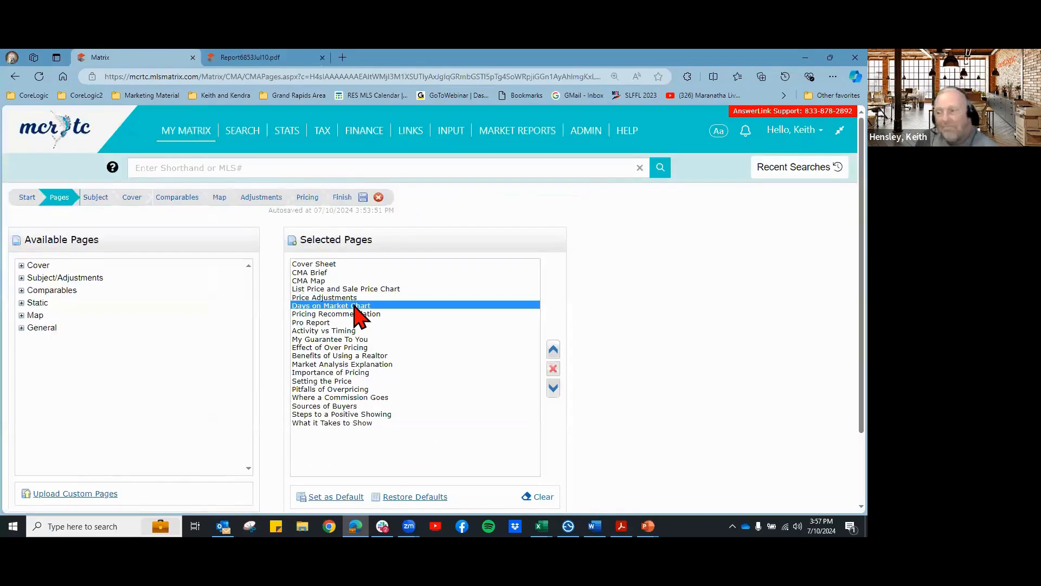
click(357, 314)
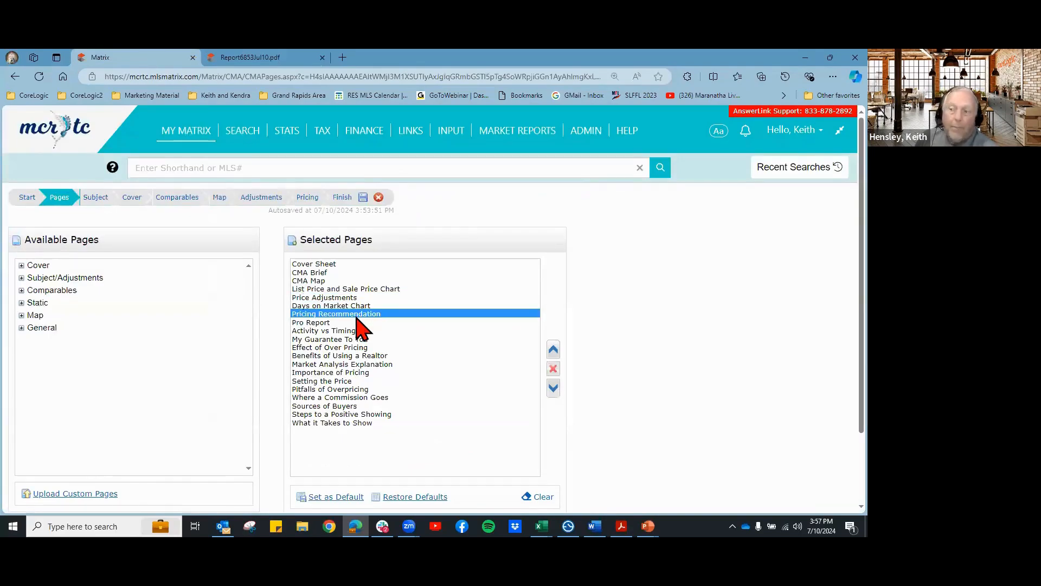
click(255, 58)
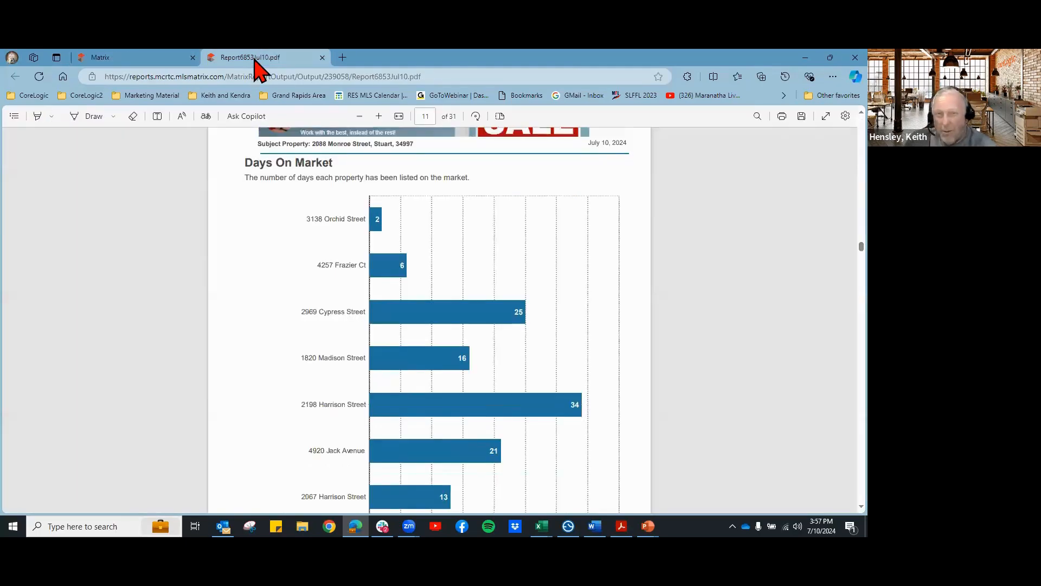
Step: Review the page-12 Pricing Recommendation at $400,000, then return to the CMA editor
click(125, 60)
click(230, 58)
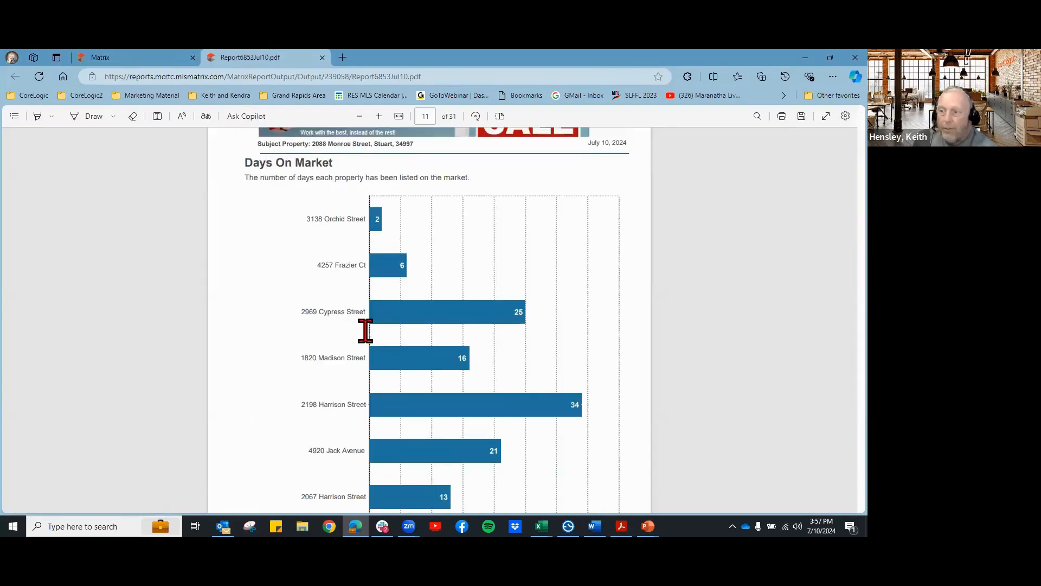
scroll(421, 396, down, 10)
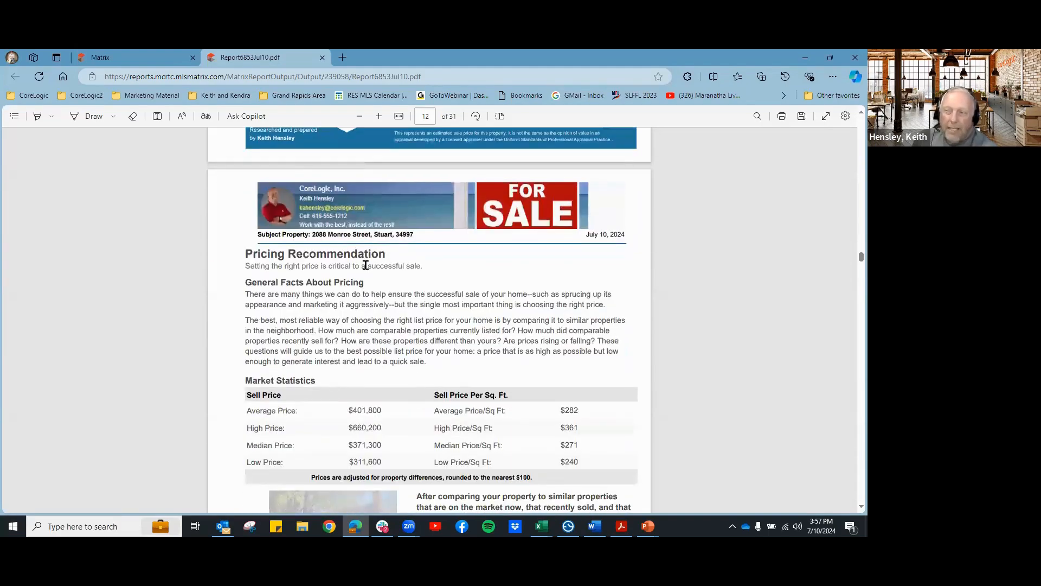
scroll(433, 278, down, 3)
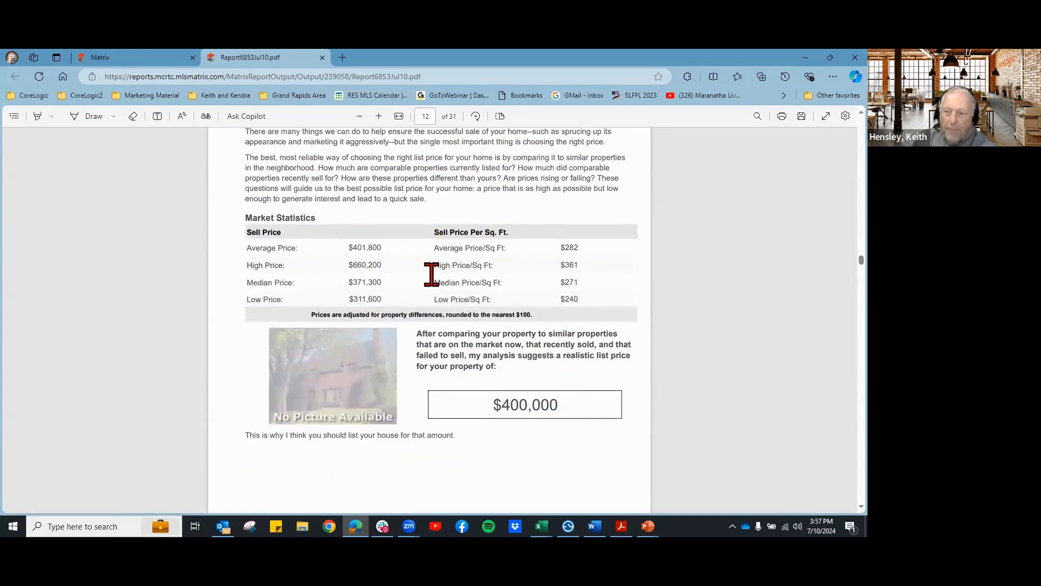
scroll(432, 274, down, 1)
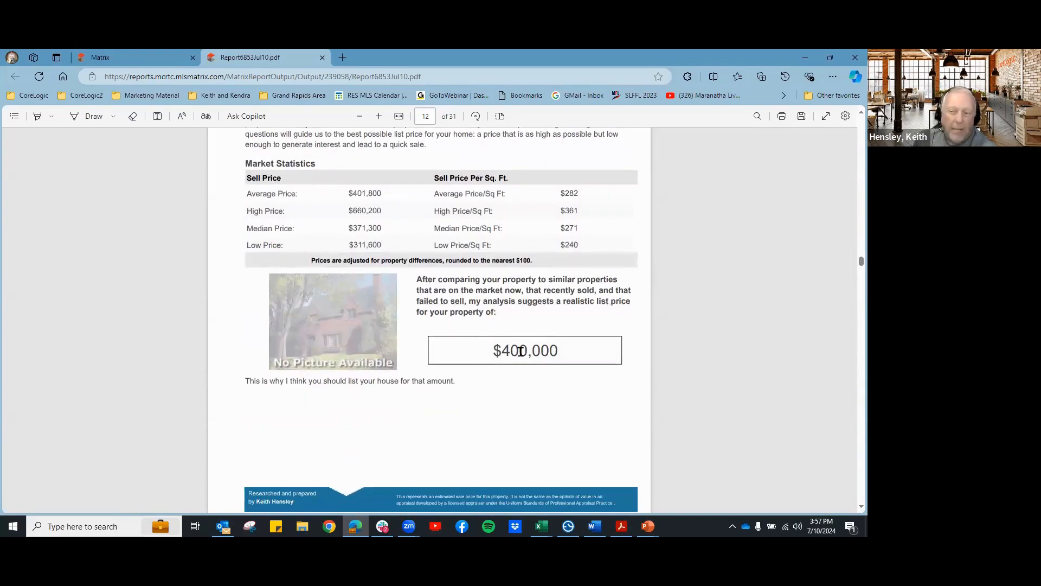
click(110, 59)
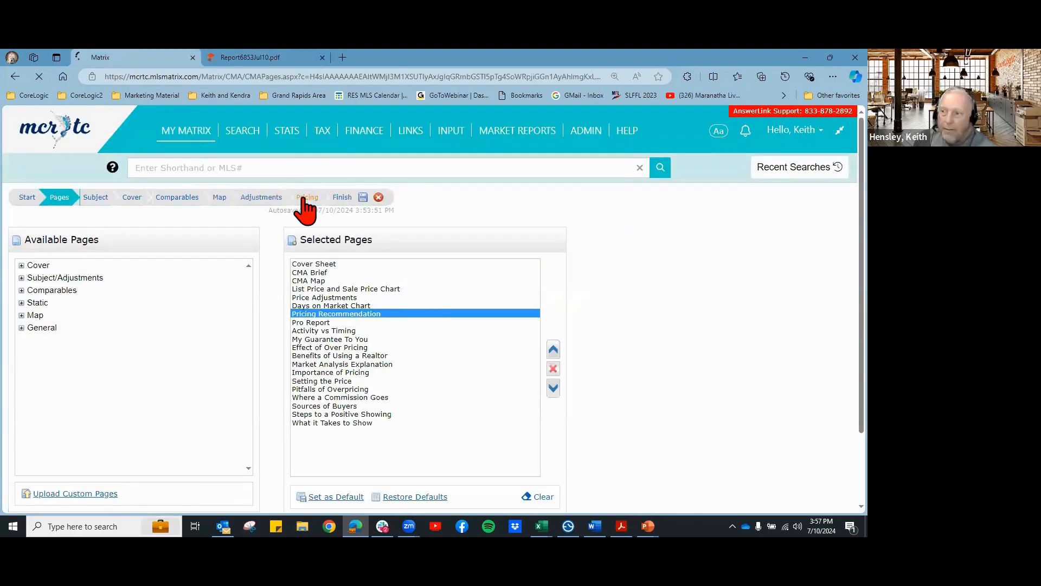
Step: Compare the $400,000 Suggested List Price with the report's pricing page
scroll(26, 353, down, 2)
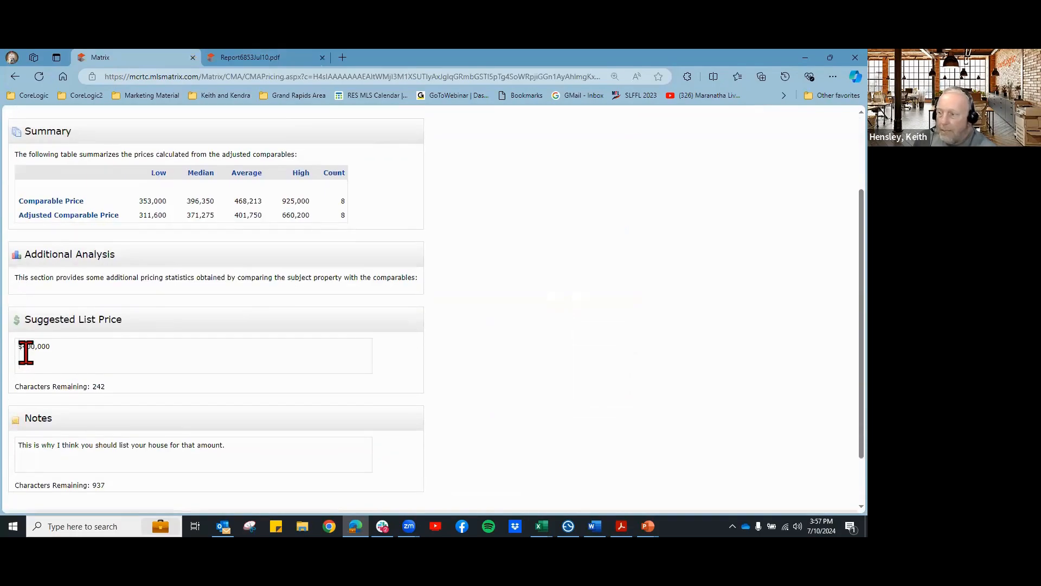
scroll(112, 391, down, 1)
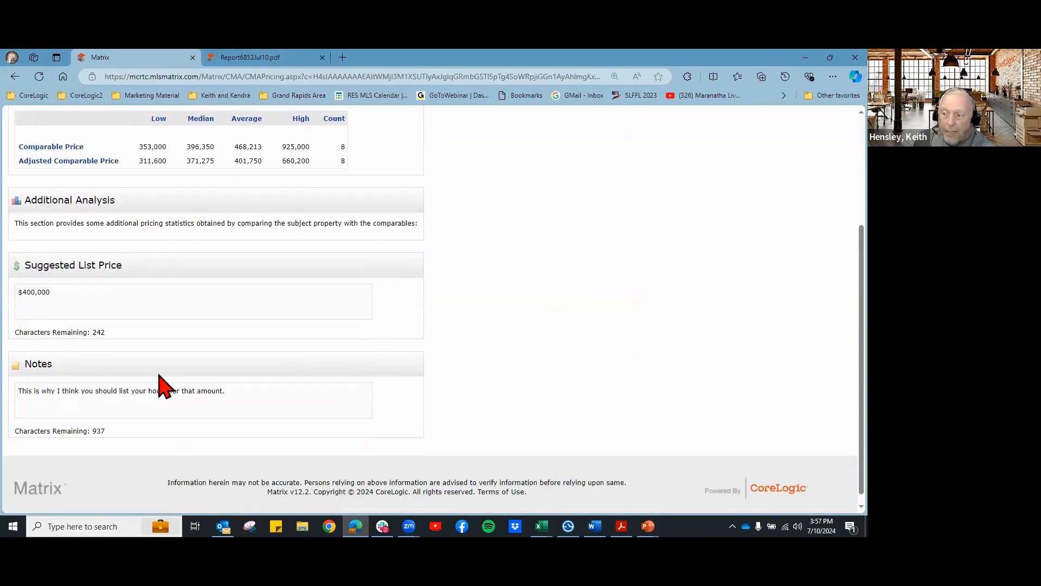
click(256, 59)
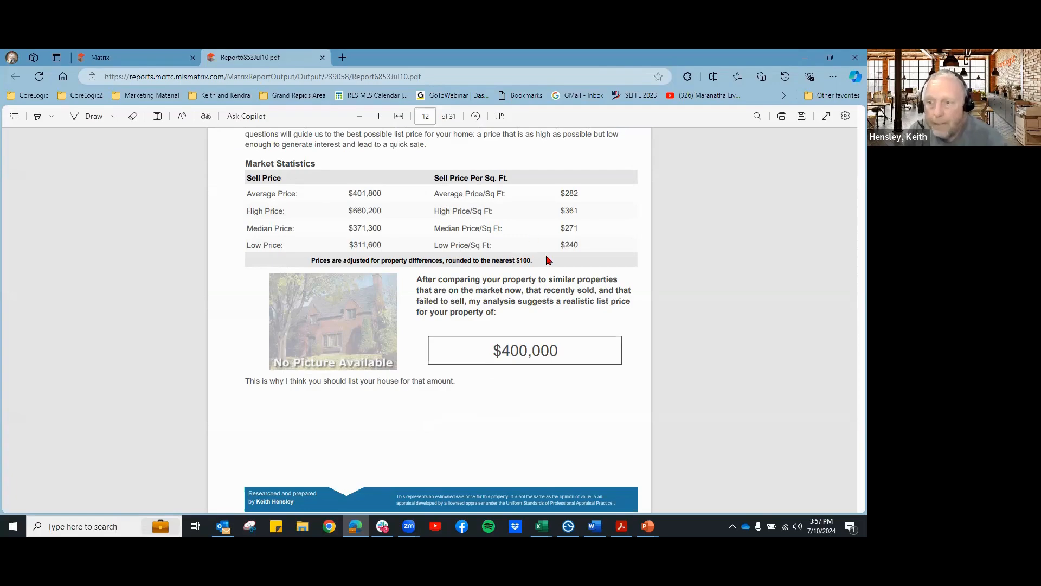
scroll(548, 260, up, 3)
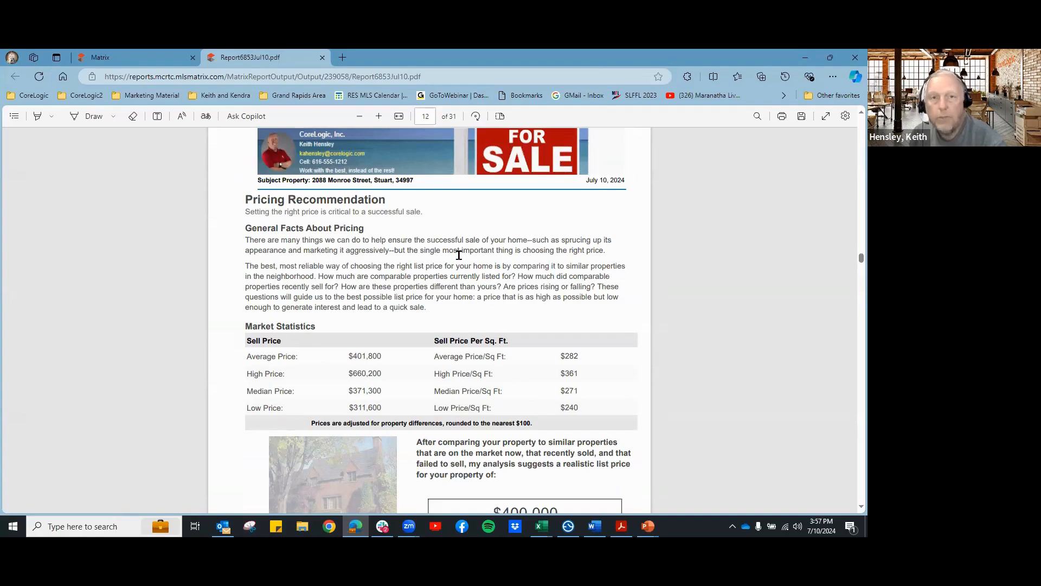
click(154, 64)
Step: Select Pricing Recommendation and Pro Report in Selected Pages, then view the PDF
scroll(475, 326, up, 3)
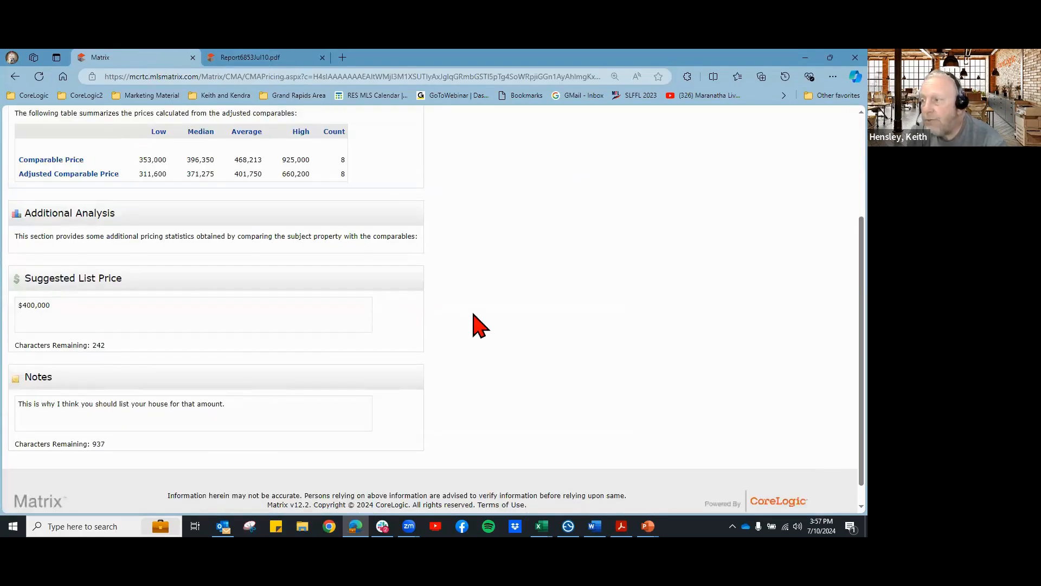
click(59, 197)
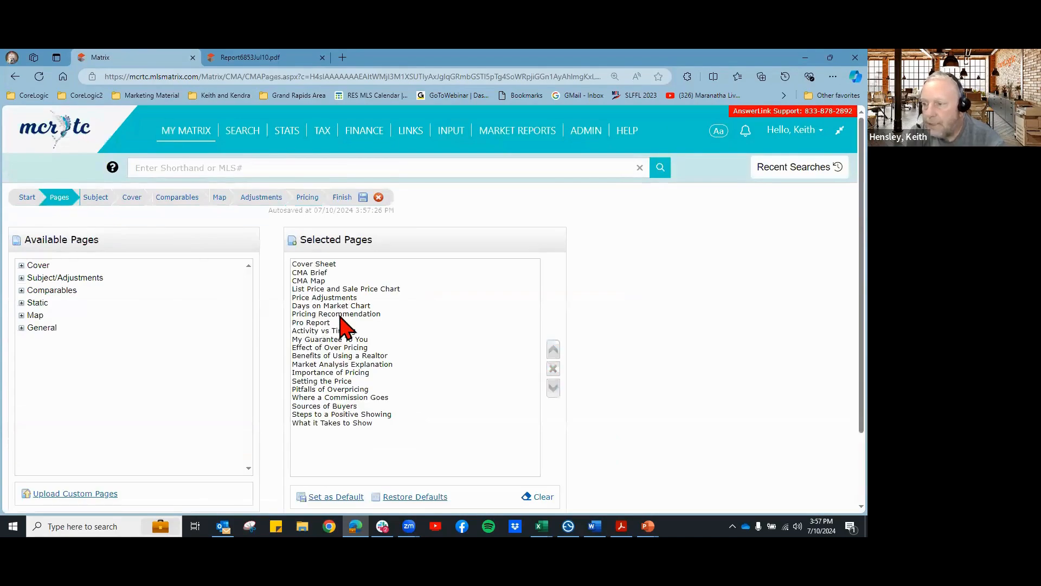
click(319, 315)
click(310, 324)
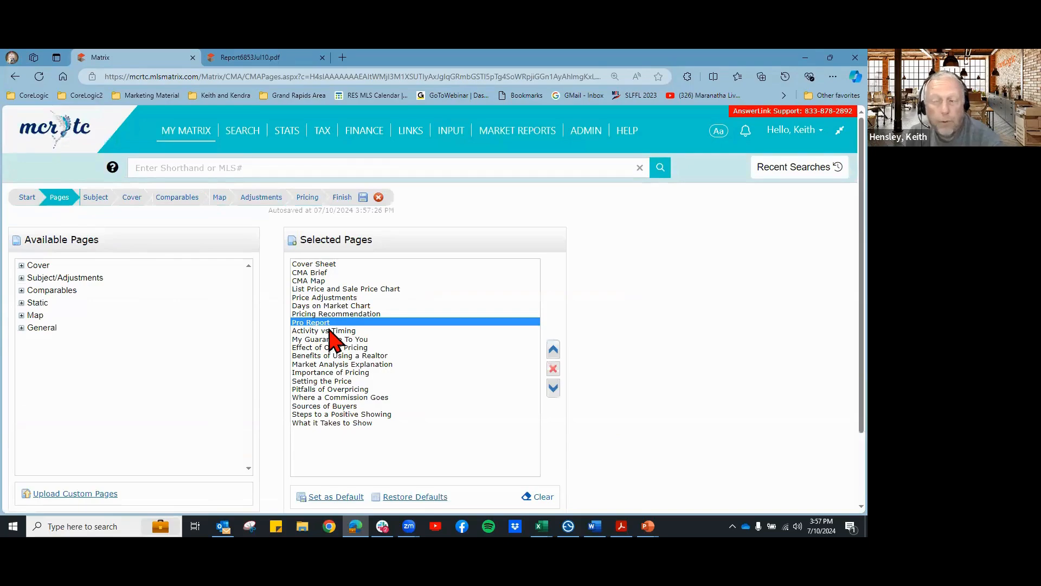
click(255, 61)
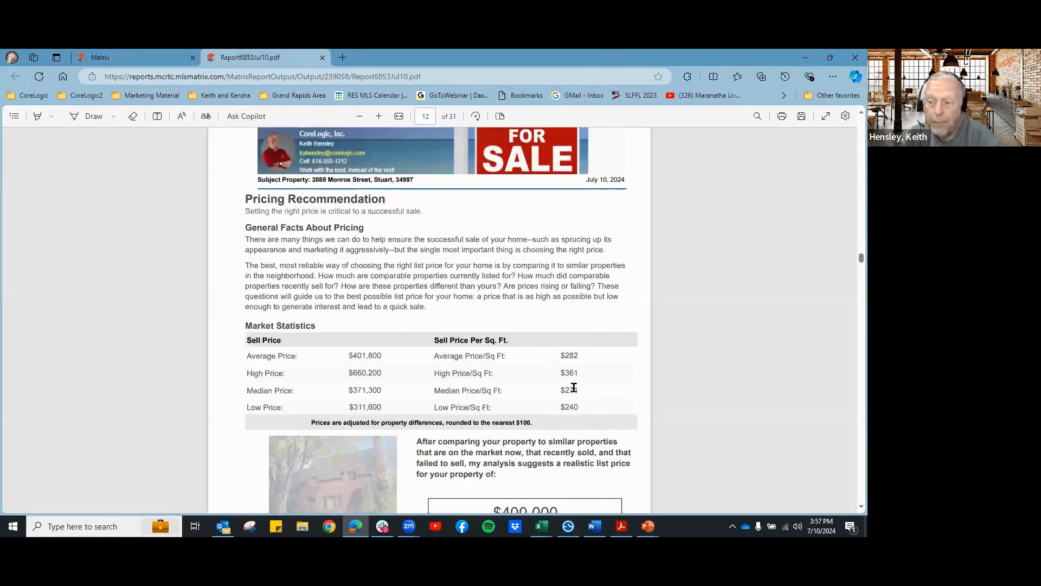
Step: Scroll the PDF through Pro Report and Summary Analysis to page-20 Activity vs. Timing
scroll(576, 363, down, 8)
scroll(579, 347, down, 5)
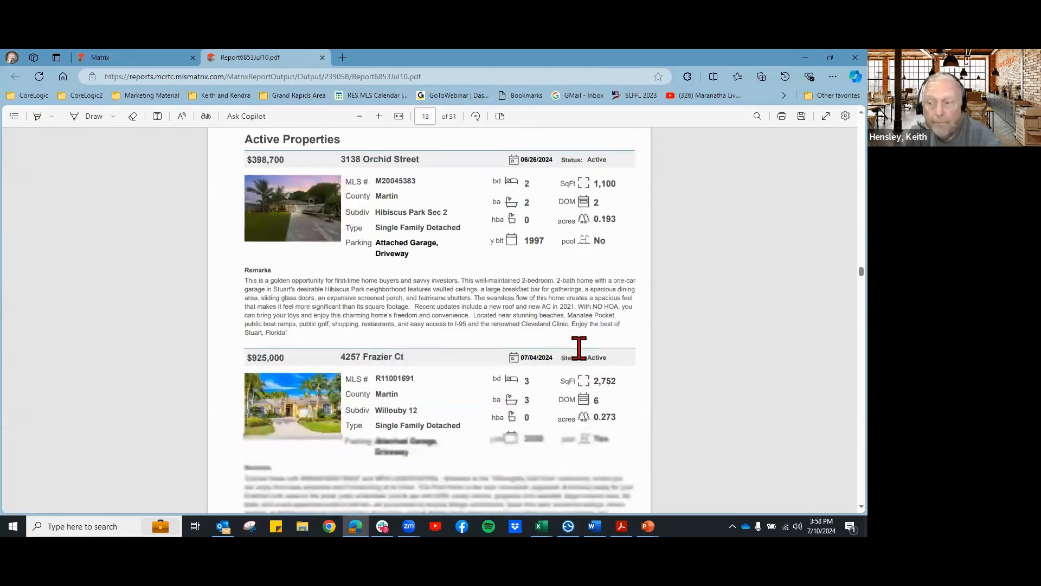
scroll(579, 347, down, 12)
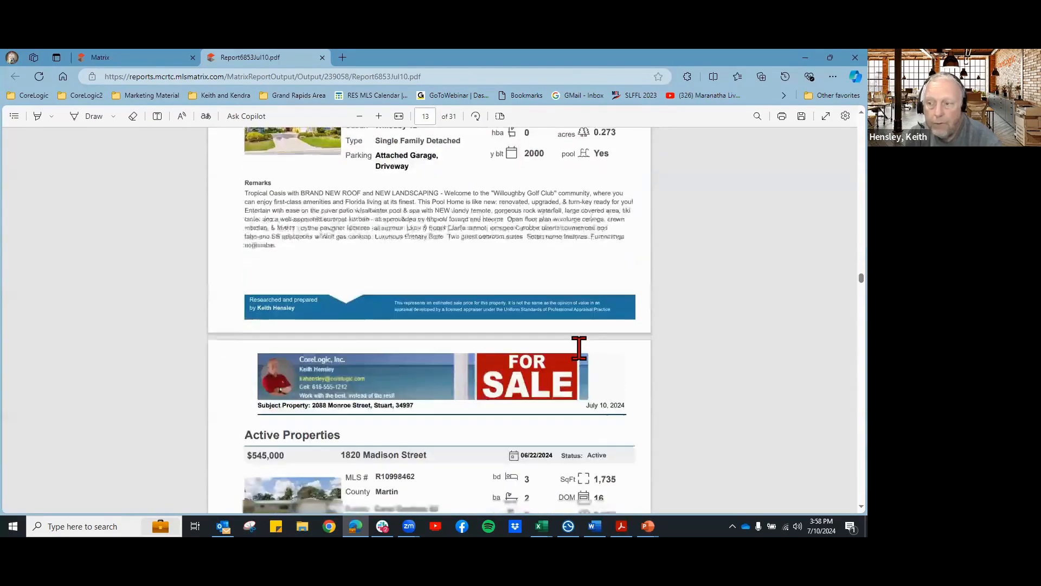
scroll(579, 347, down, 15)
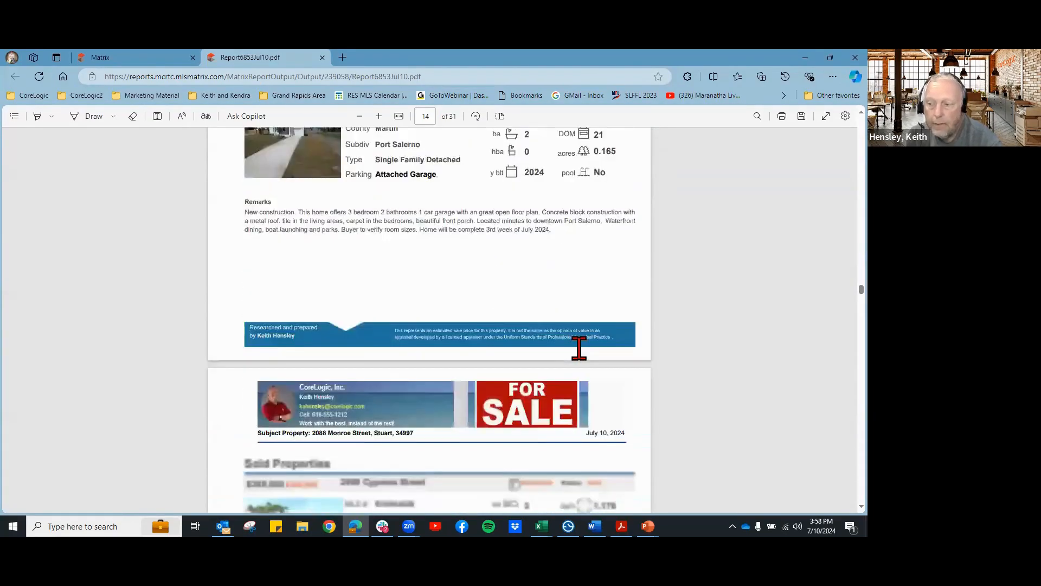
scroll(579, 347, down, 10)
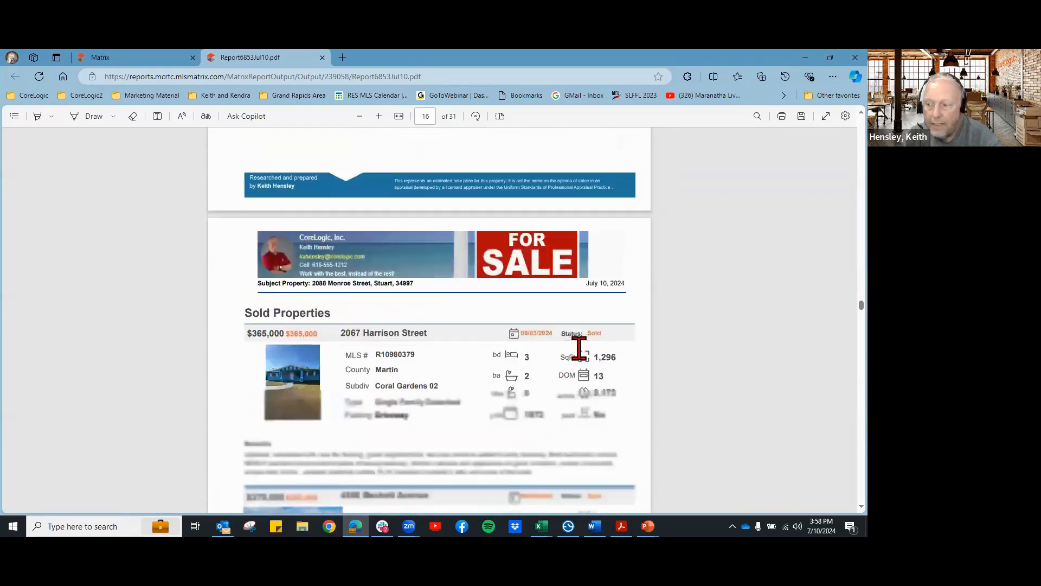
scroll(579, 347, down, 5)
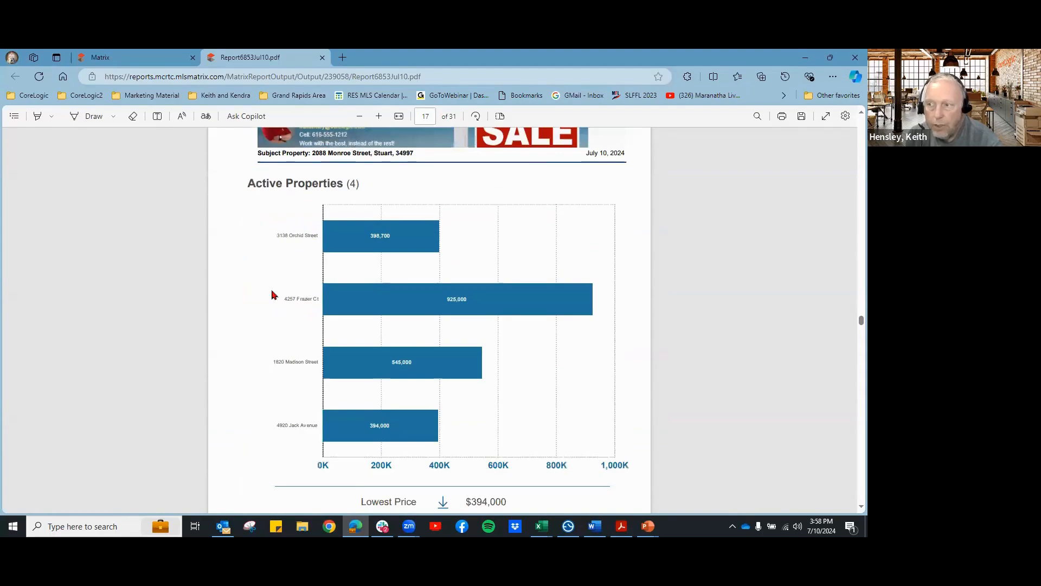
scroll(554, 328, down, 4)
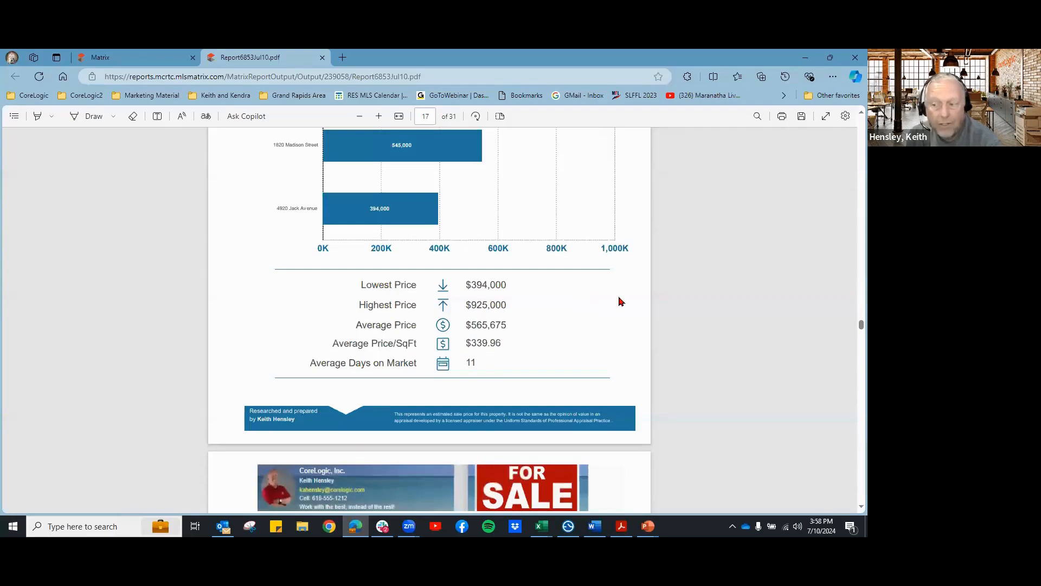
scroll(620, 300, down, 6)
scroll(440, 310, down, 3)
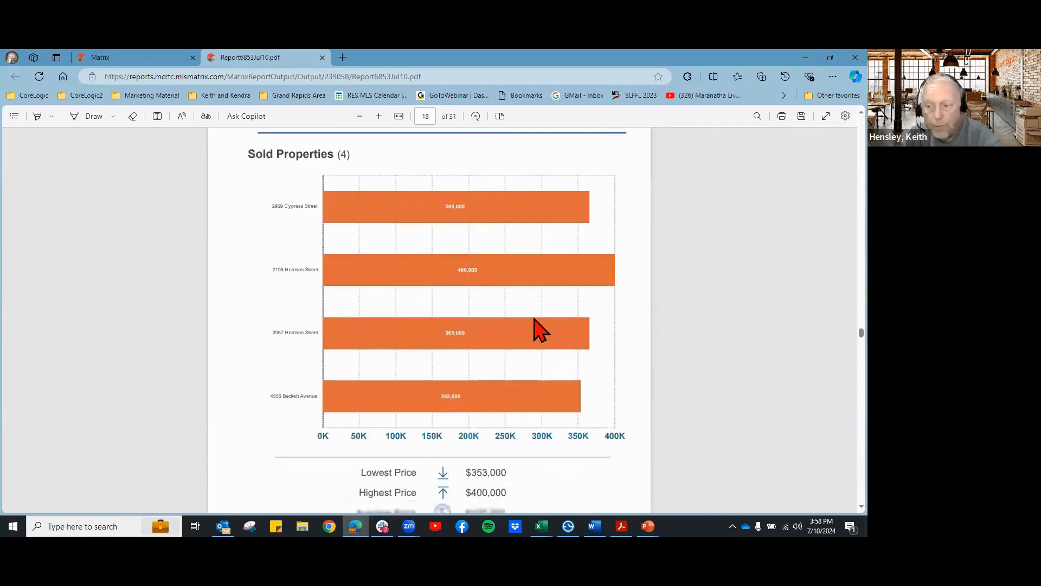
scroll(564, 341, down, 7)
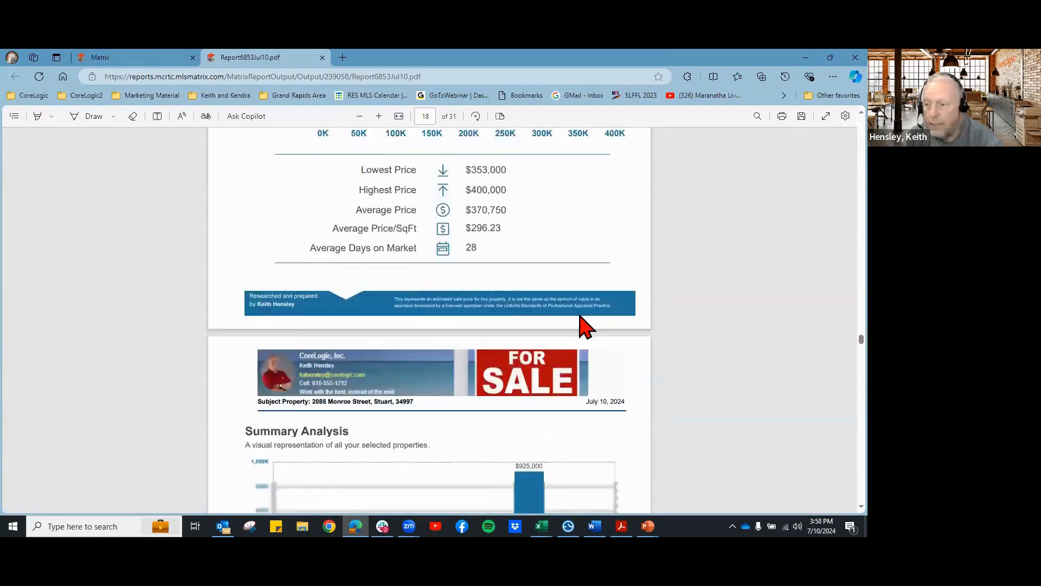
scroll(499, 350, down, 2)
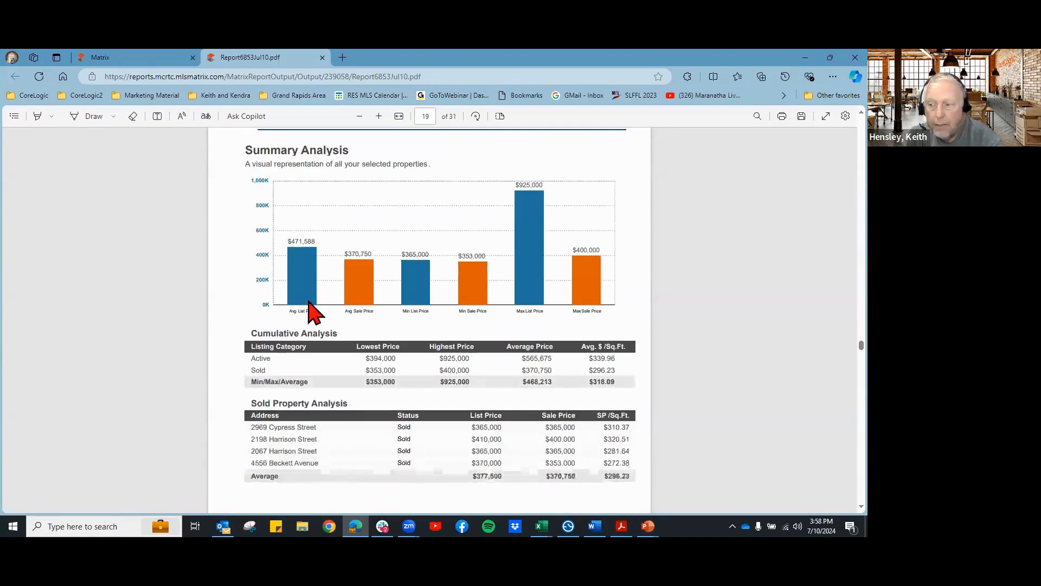
scroll(537, 398, down, 6)
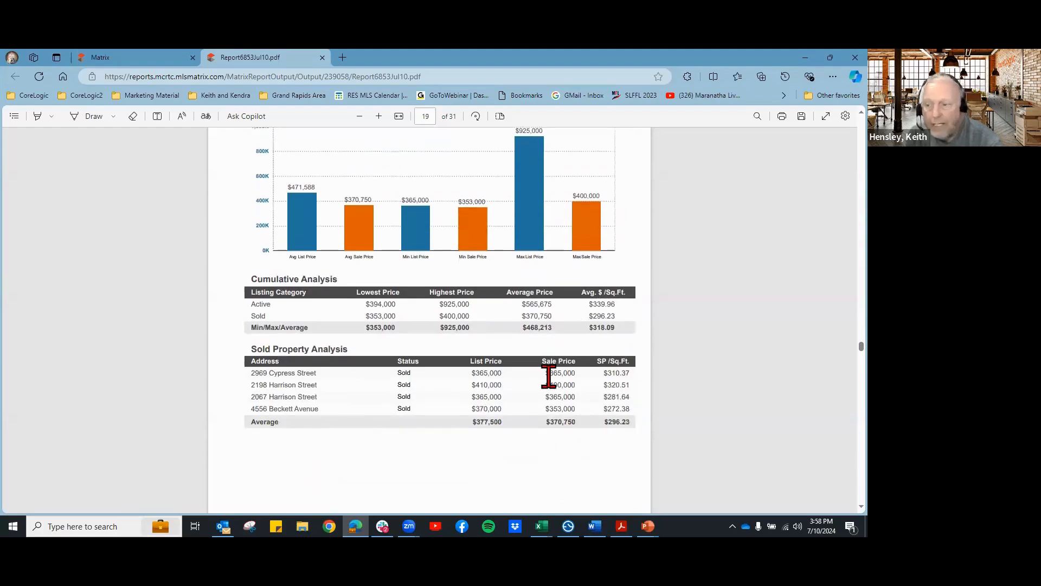
scroll(561, 382, down, 2)
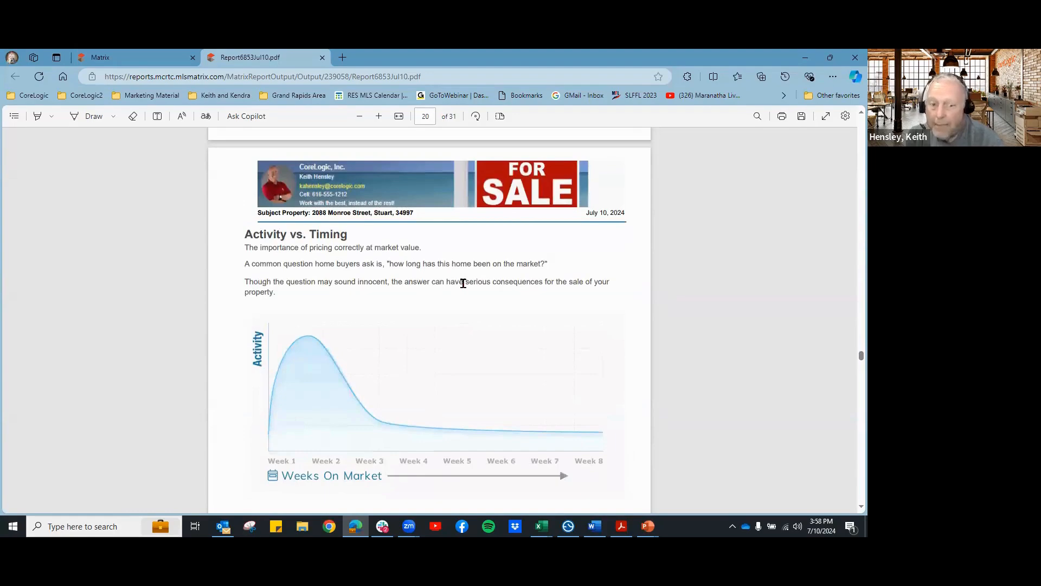
click(144, 58)
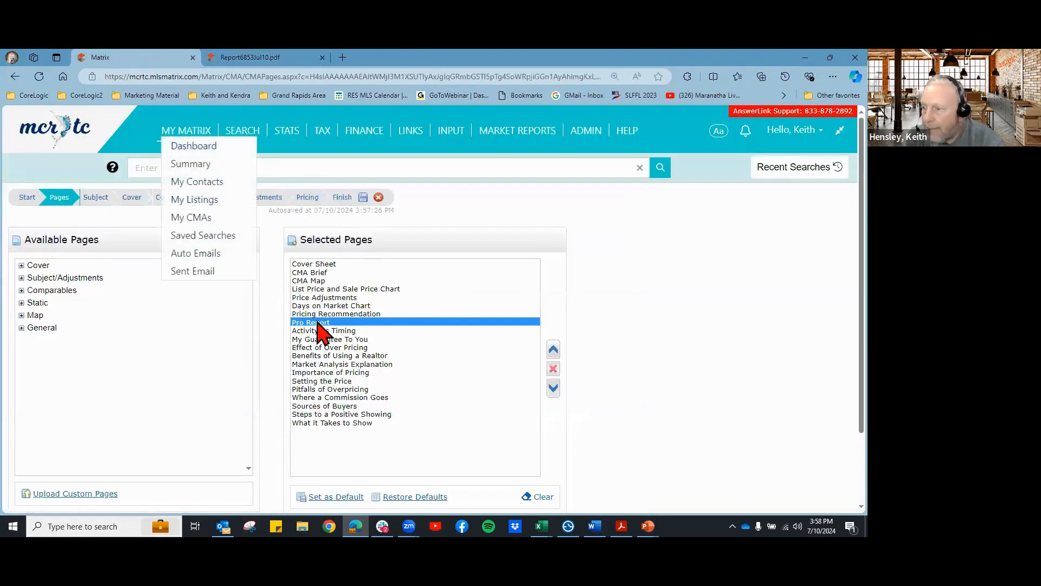
Step: Move My Guarantee To You five places earlier in Selected Pages
click(291, 57)
scroll(520, 298, down, 10)
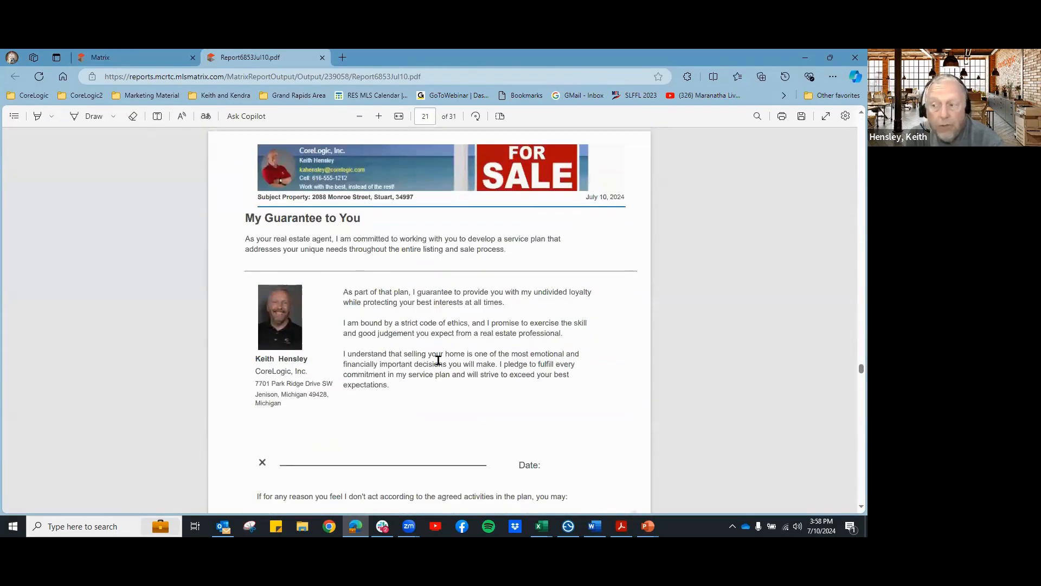
click(134, 60)
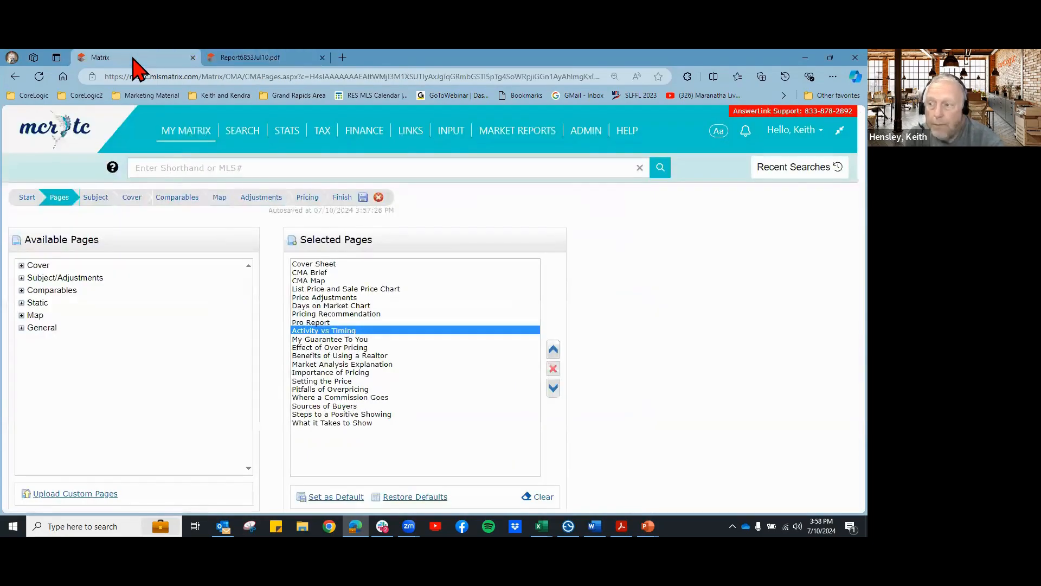
click(339, 339)
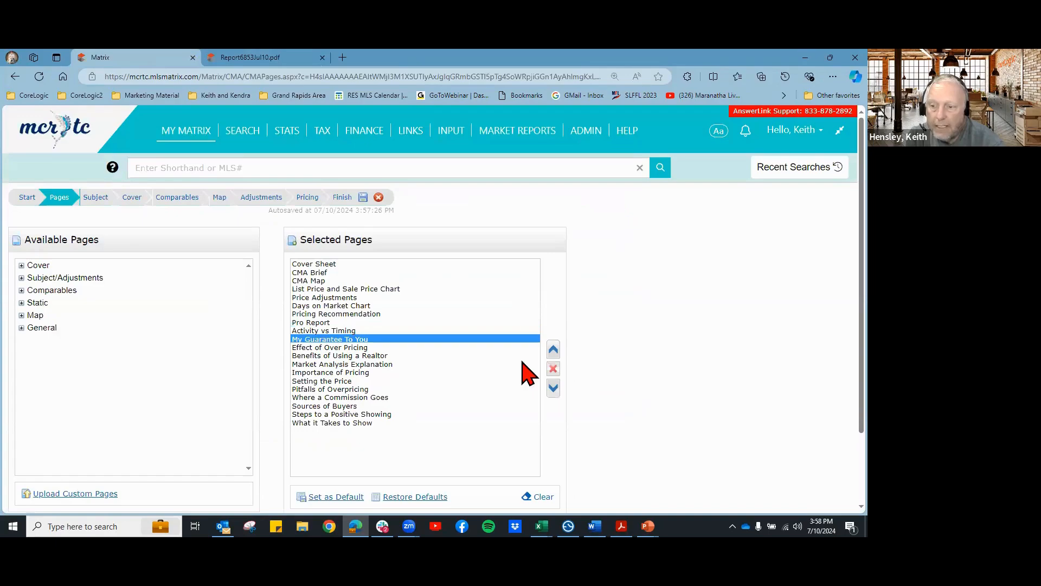
click(554, 350)
click(554, 350)
click(554, 350)
click(553, 350)
click(553, 350)
click(553, 350)
click(553, 350)
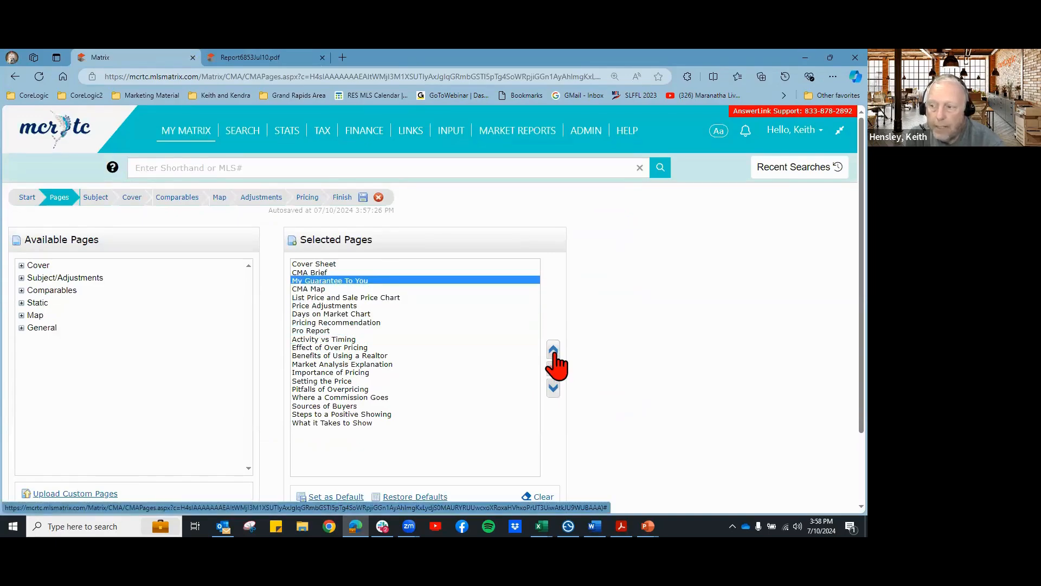
click(553, 350)
Step: Check the PDF, then remove My Guarantee To You from Selected Pages
click(222, 54)
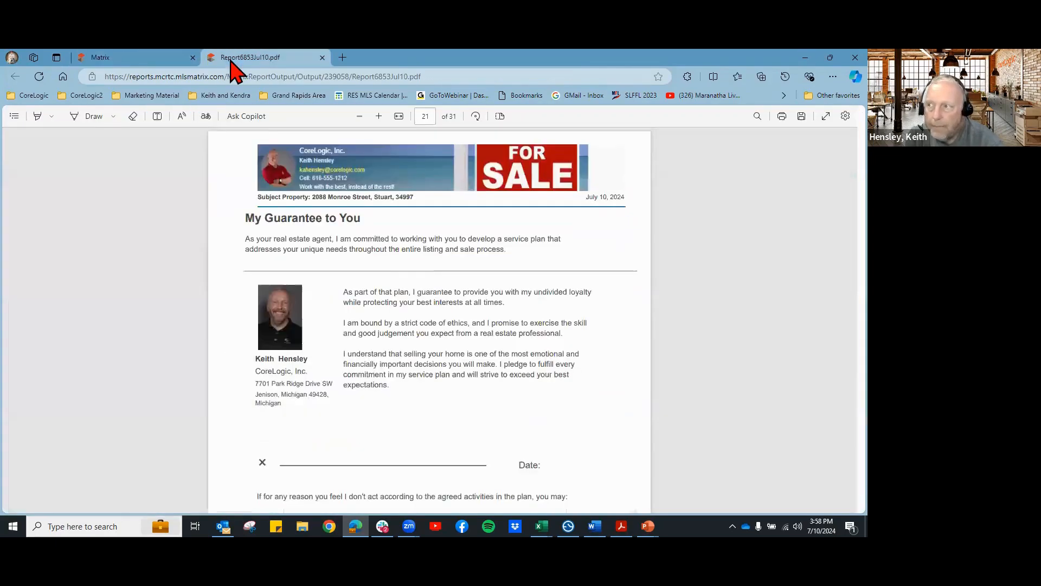
scroll(379, 374, down, 1)
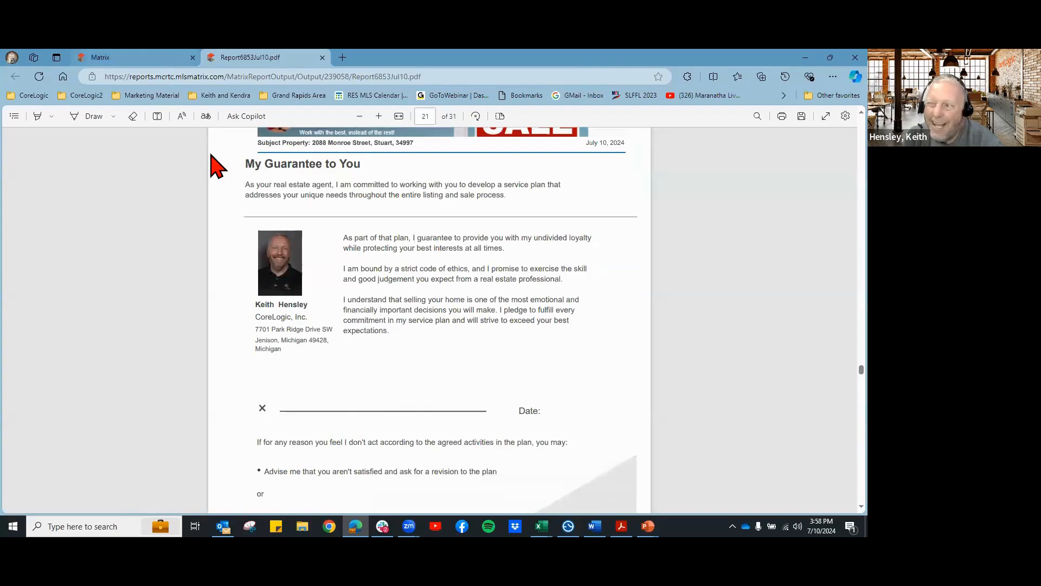
click(168, 58)
click(553, 368)
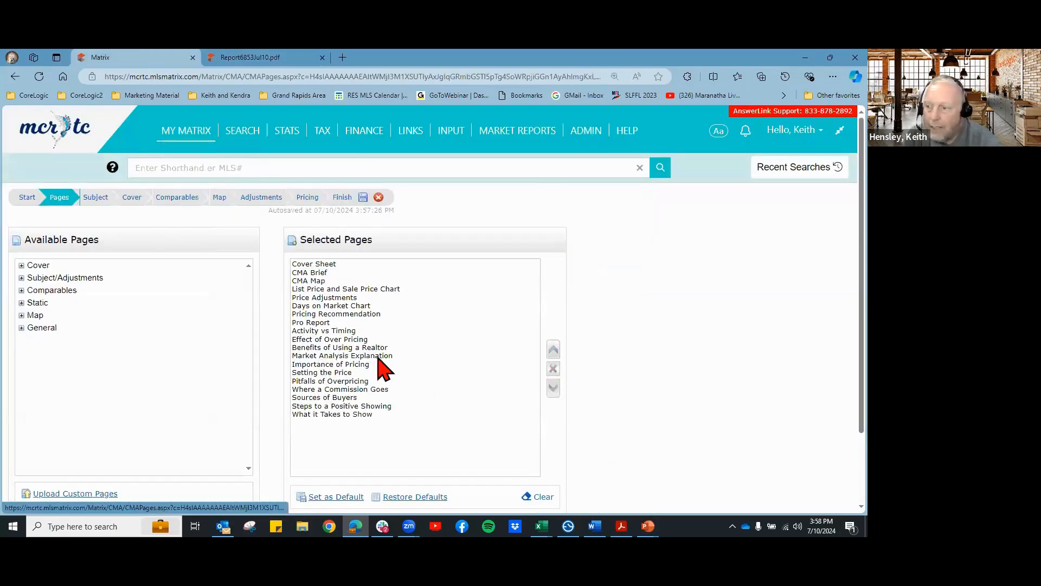
Step: Check Market Analysis Explanation, Effect of Over Pricing and Benefits of Using a Realtor against the PDF
click(361, 356)
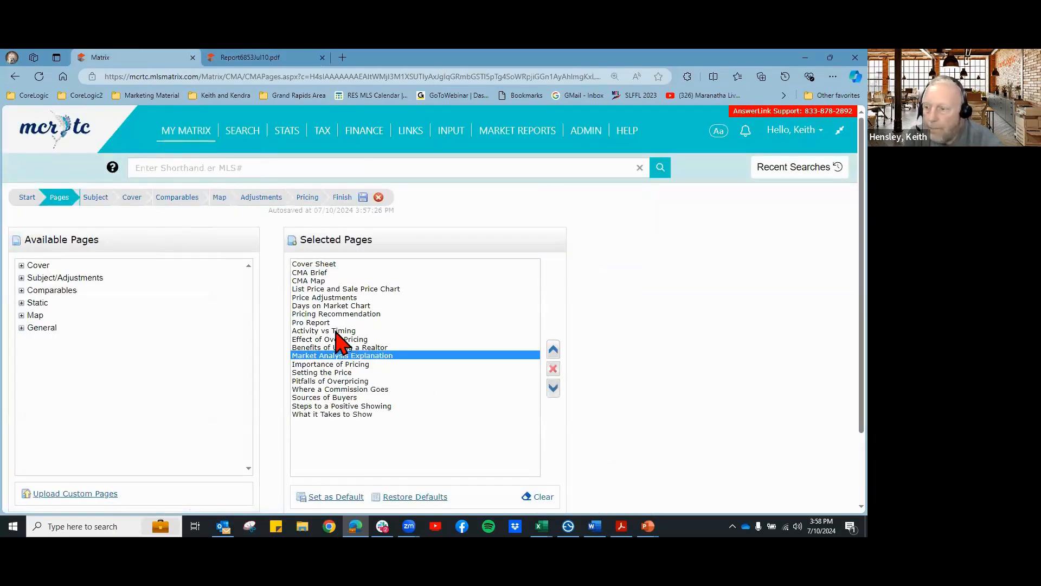
click(339, 339)
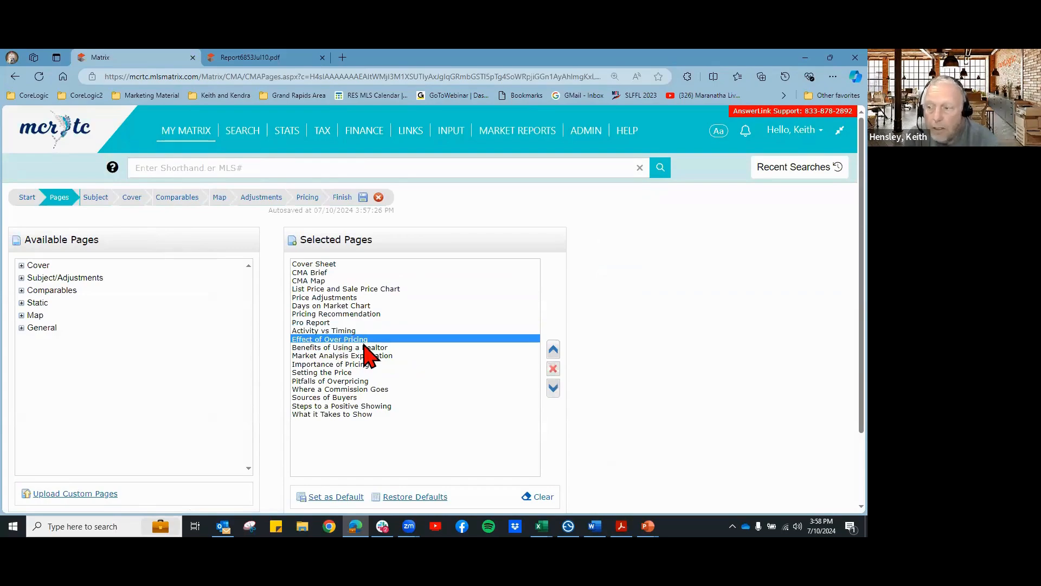
click(358, 348)
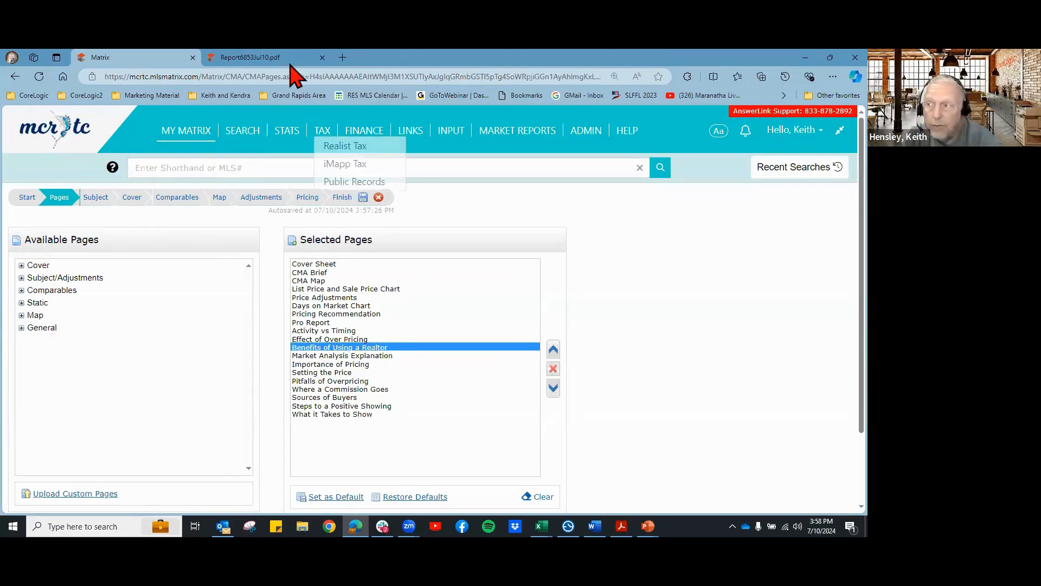
click(266, 56)
scroll(519, 363, down, 3)
scroll(520, 361, down, 5)
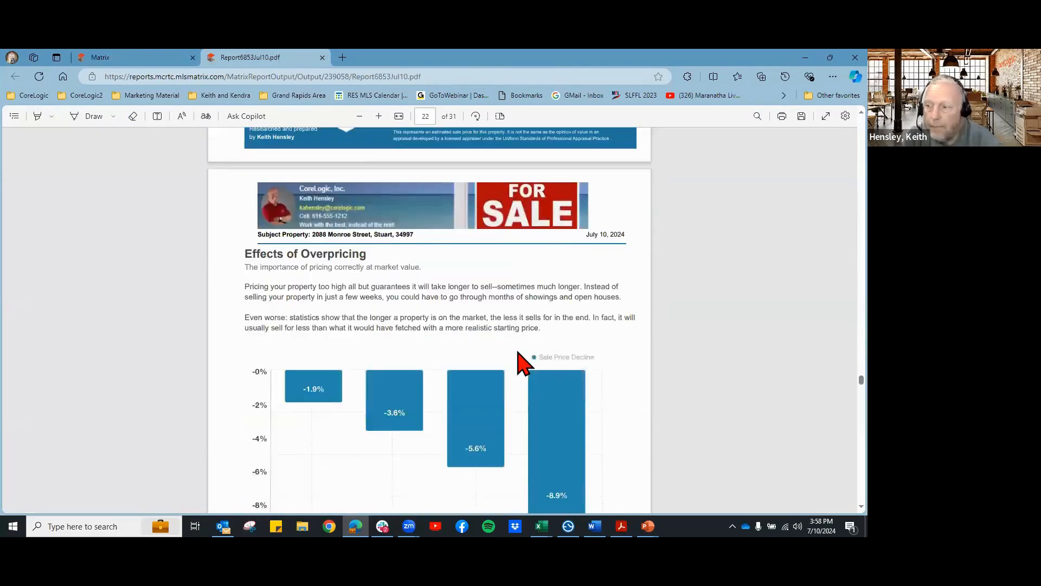
Step: Read PDF pages 22–23 on overpricing and REALTOR benefits, then return to the Matrix Selected Pages list
scroll(501, 329, down, 1)
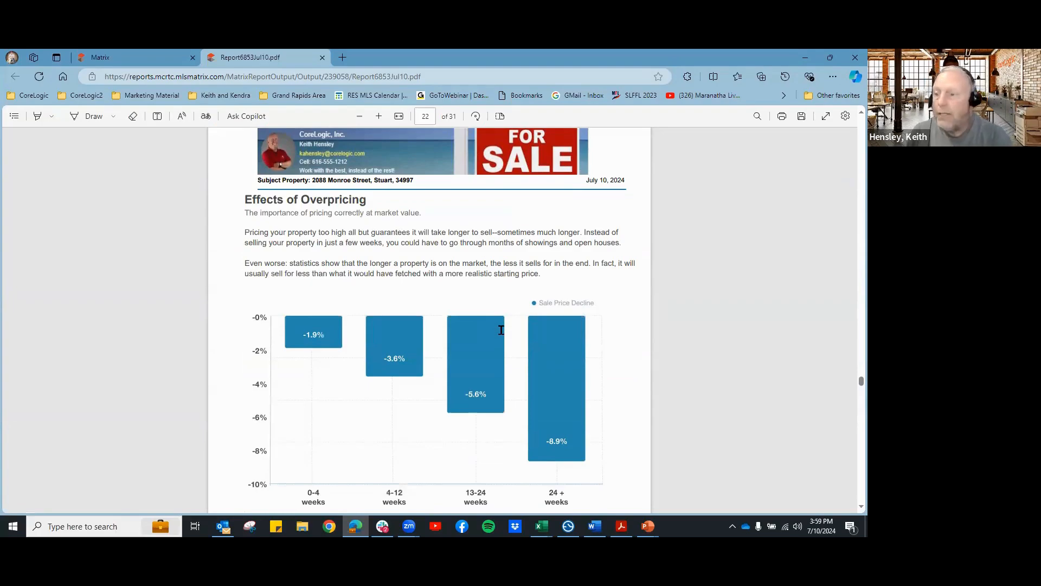
scroll(501, 330, down, 8)
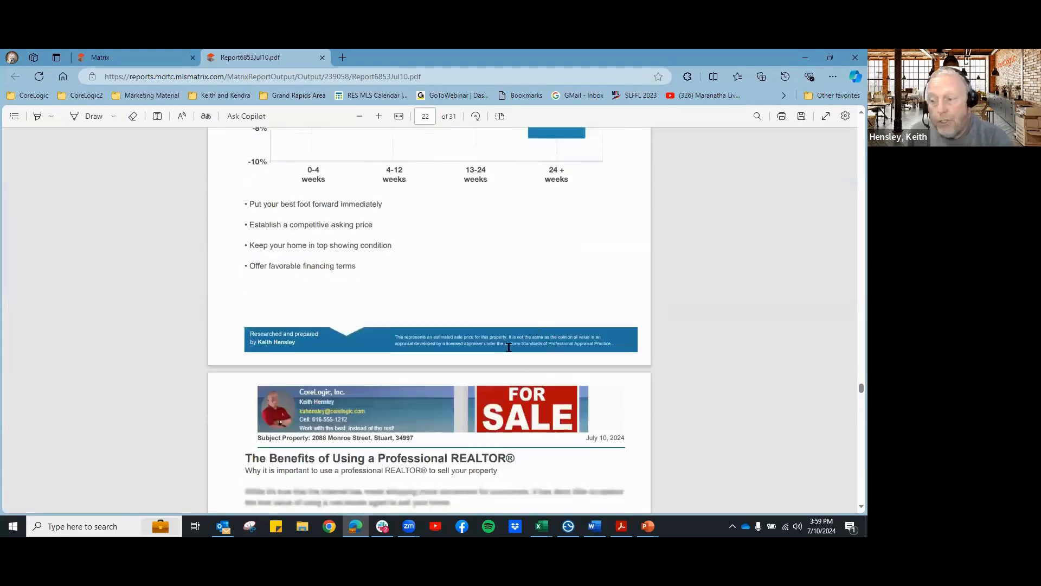
scroll(531, 360, down, 4)
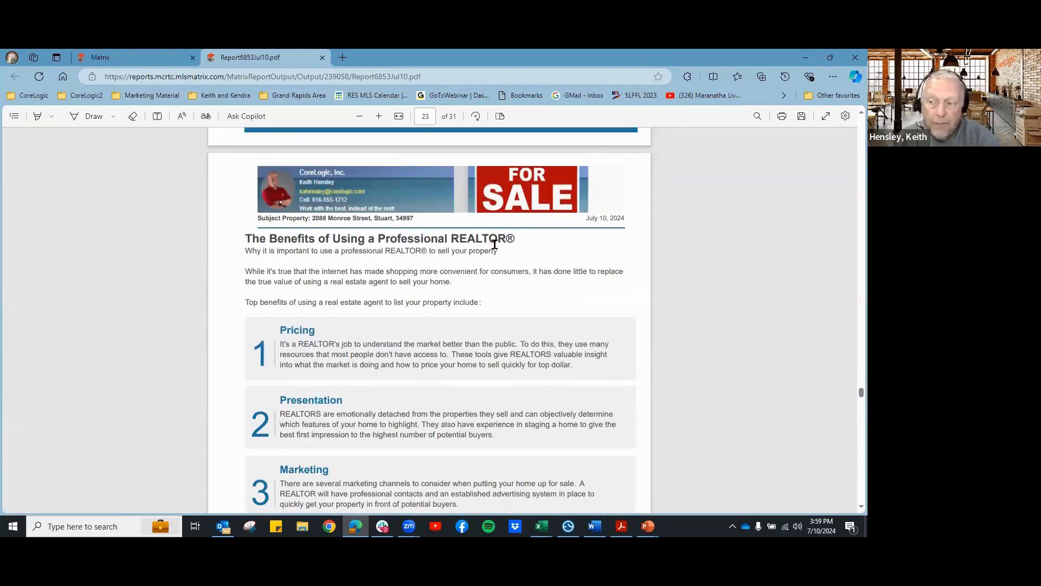
scroll(520, 297, down, 1)
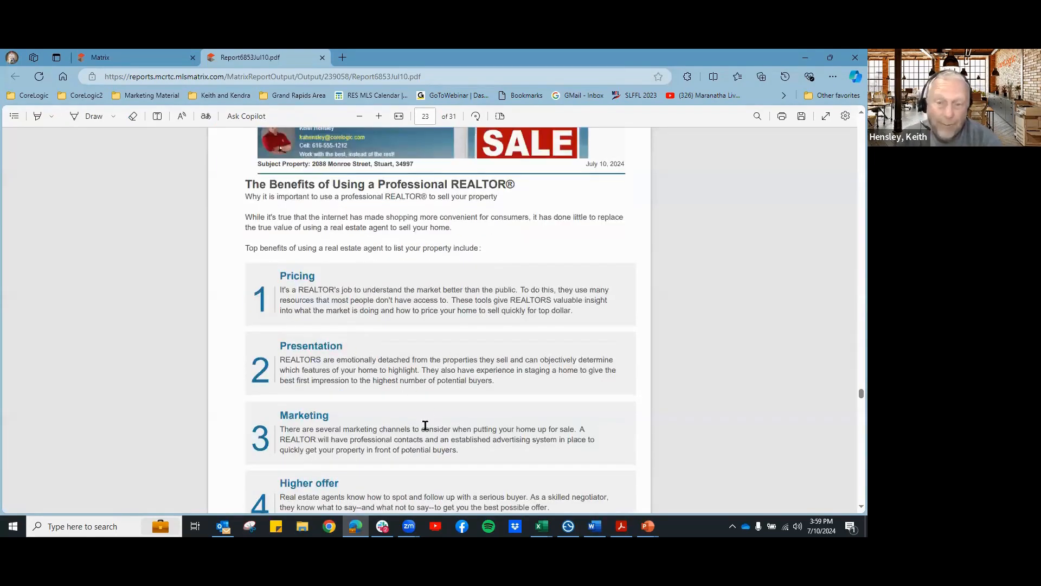
scroll(425, 426, down, 1)
click(119, 61)
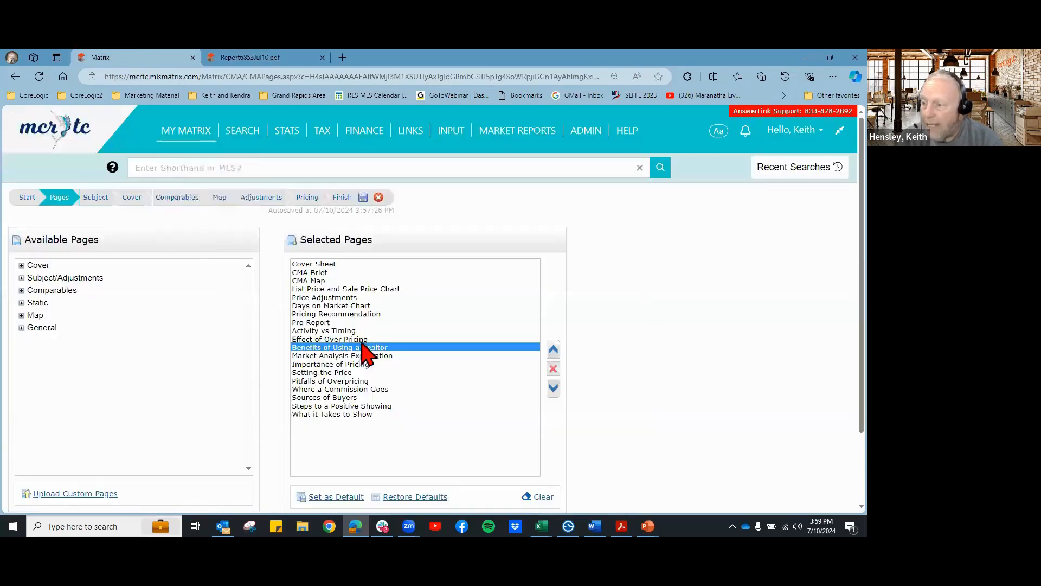
Step: Move Benefits of Using a Realtor up to second, right after Cover Sheet, then go back to the PDF
double_click(556, 351)
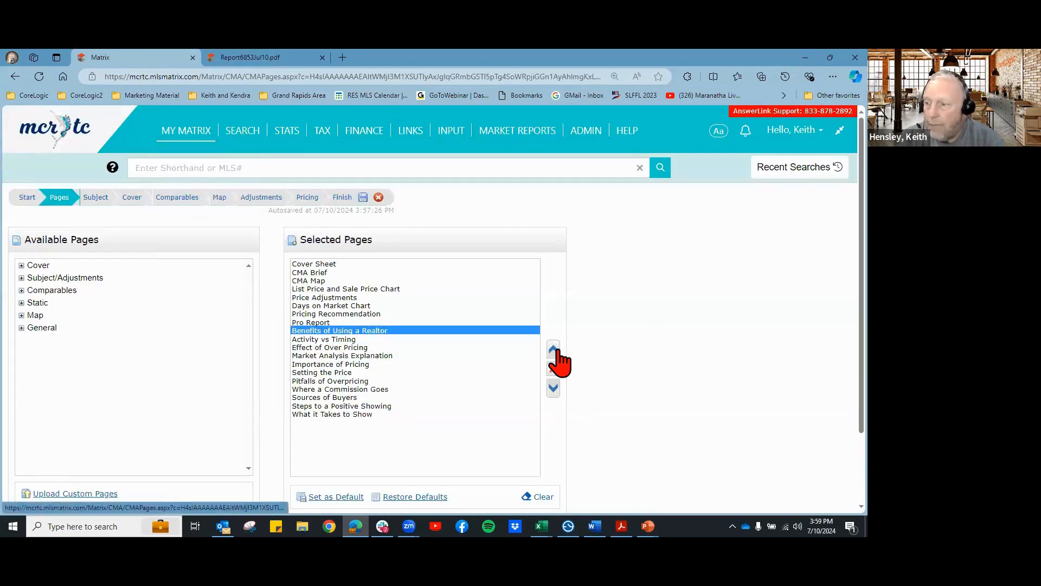
double_click(556, 351)
double_click(556, 351)
triple_click(556, 351)
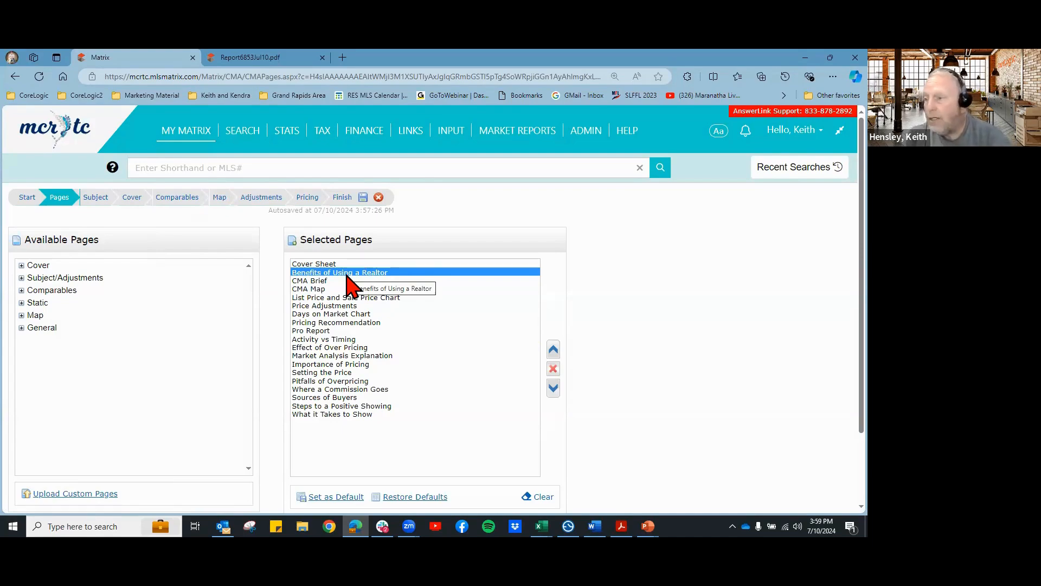
click(366, 356)
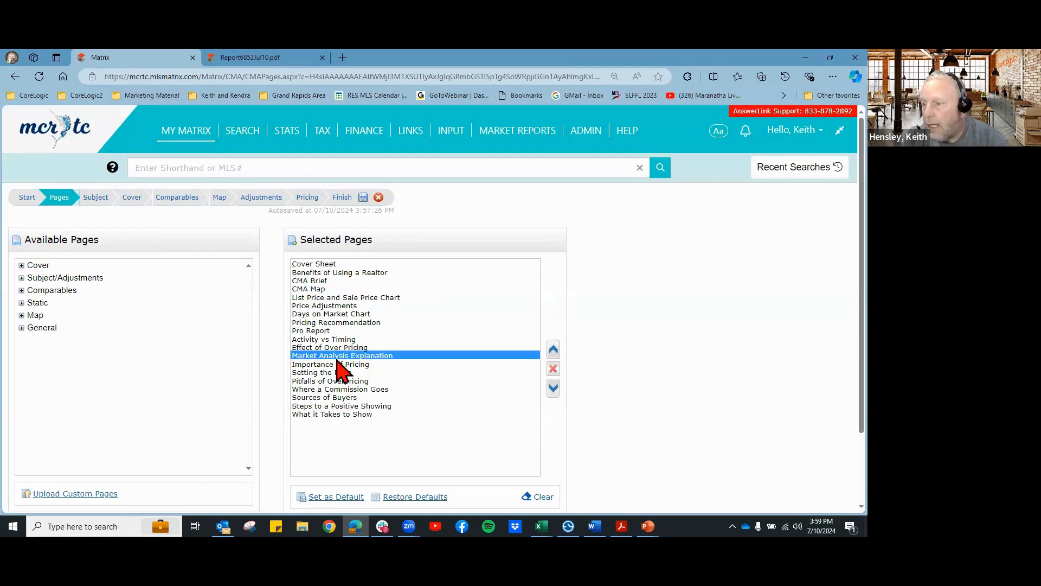
click(263, 58)
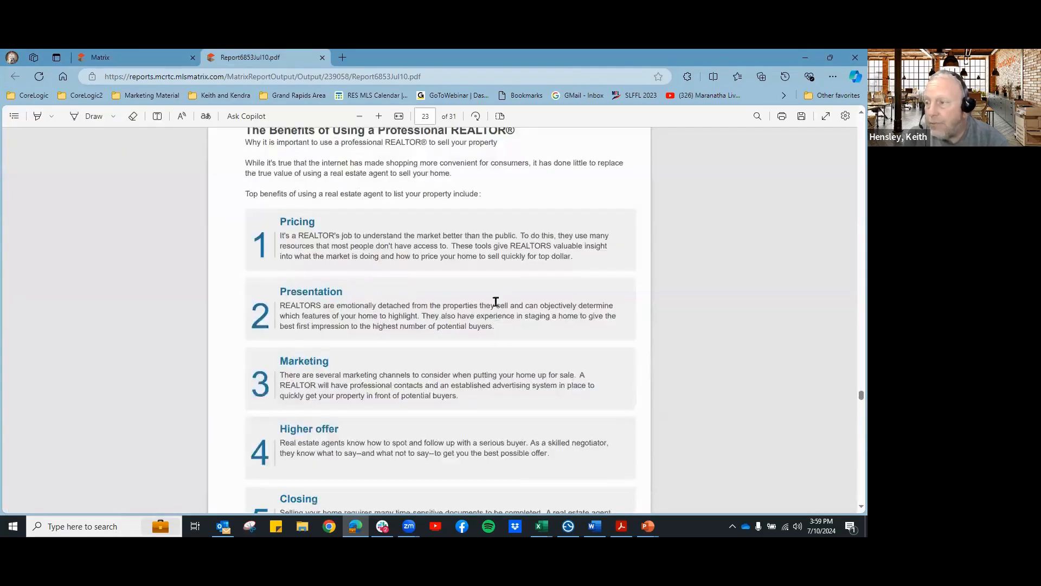
Step: Scroll the CMA PDF from page 26 through 27 to page 28, Where a Commission Goes
scroll(555, 324, down, 1)
scroll(554, 325, down, 9)
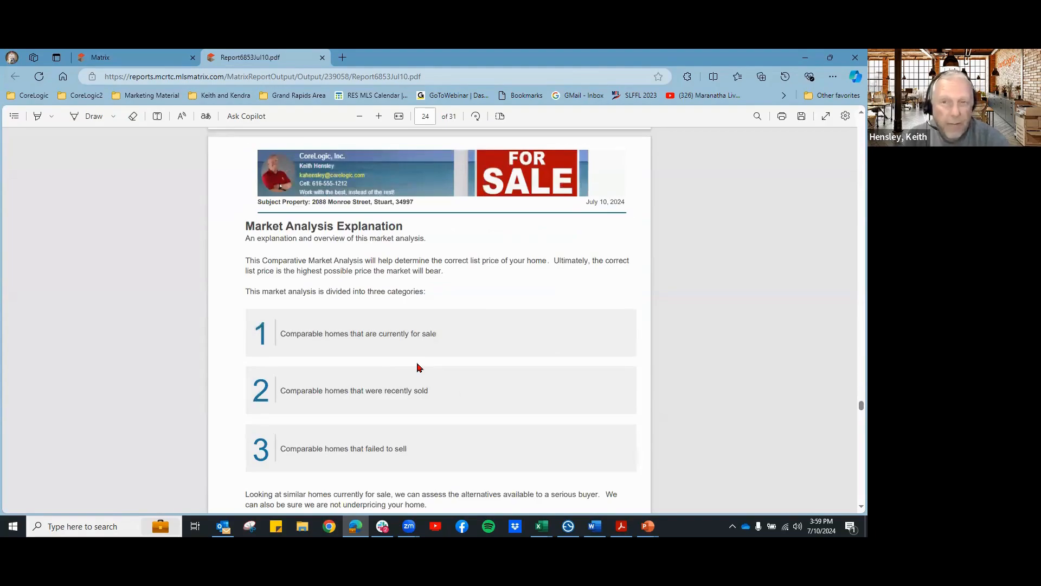
scroll(419, 367, down, 8)
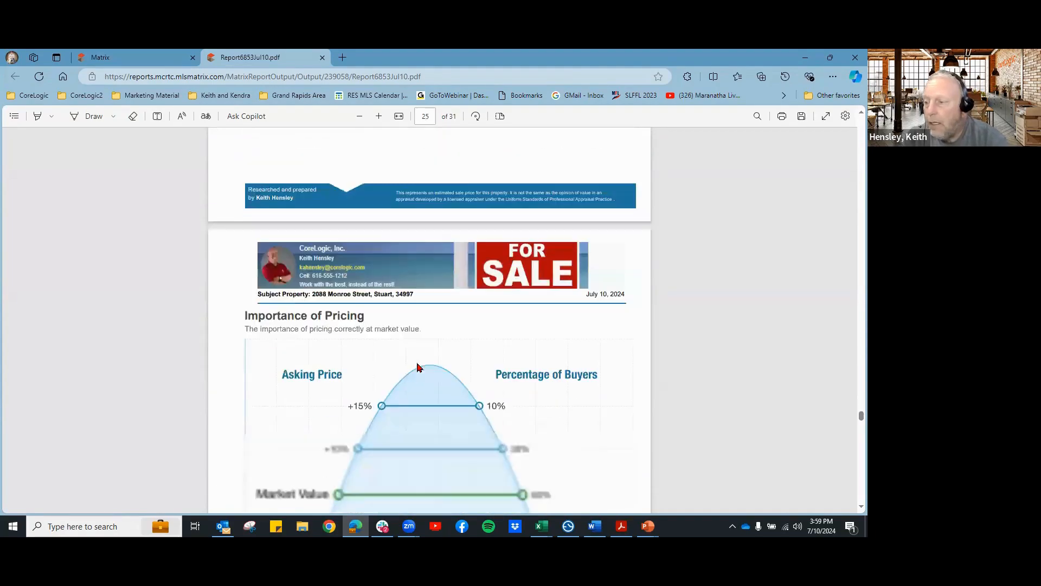
scroll(419, 367, down, 2)
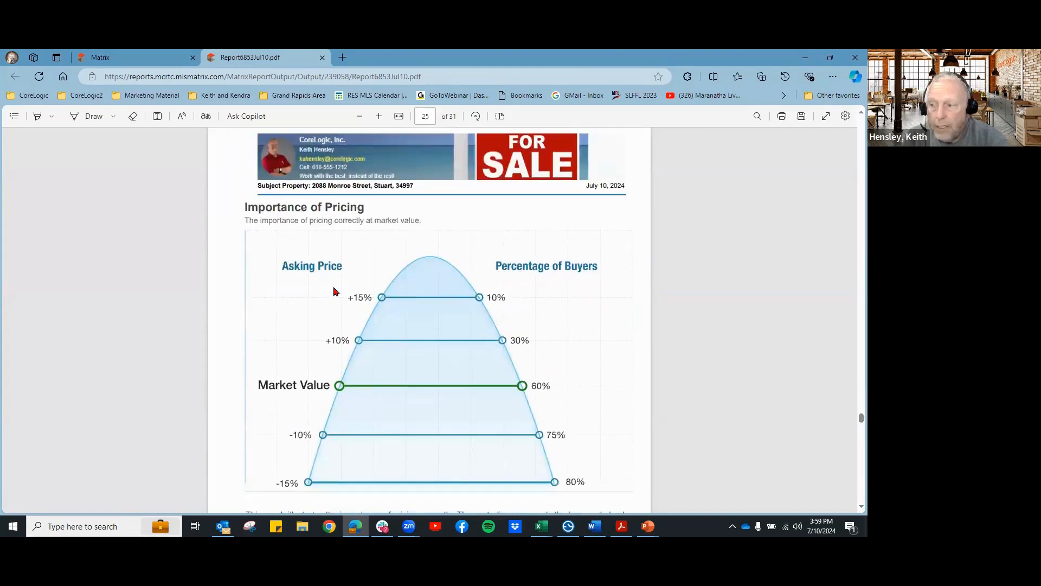
scroll(411, 346, down, 1)
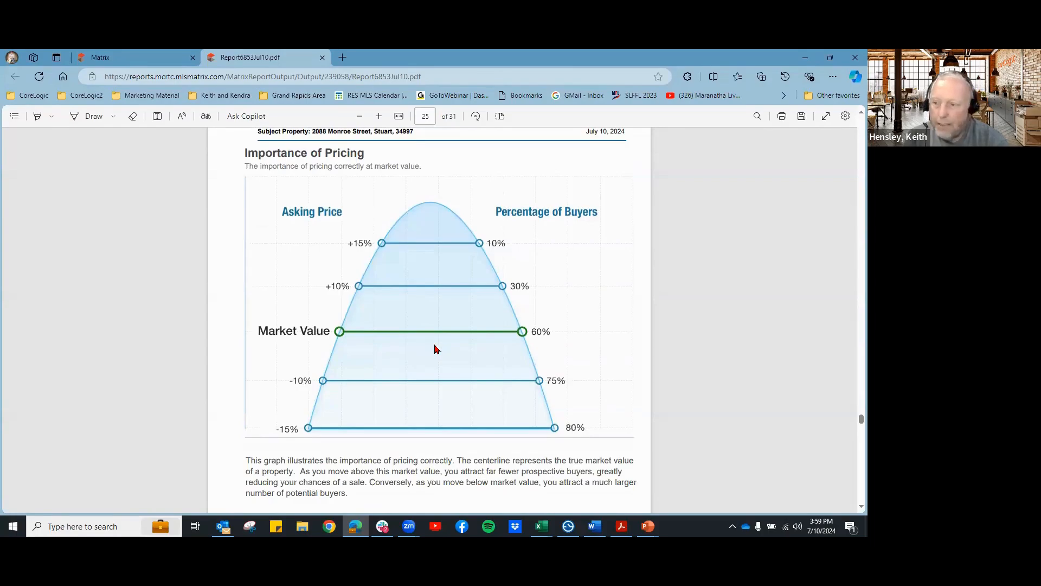
scroll(434, 349, down, 7)
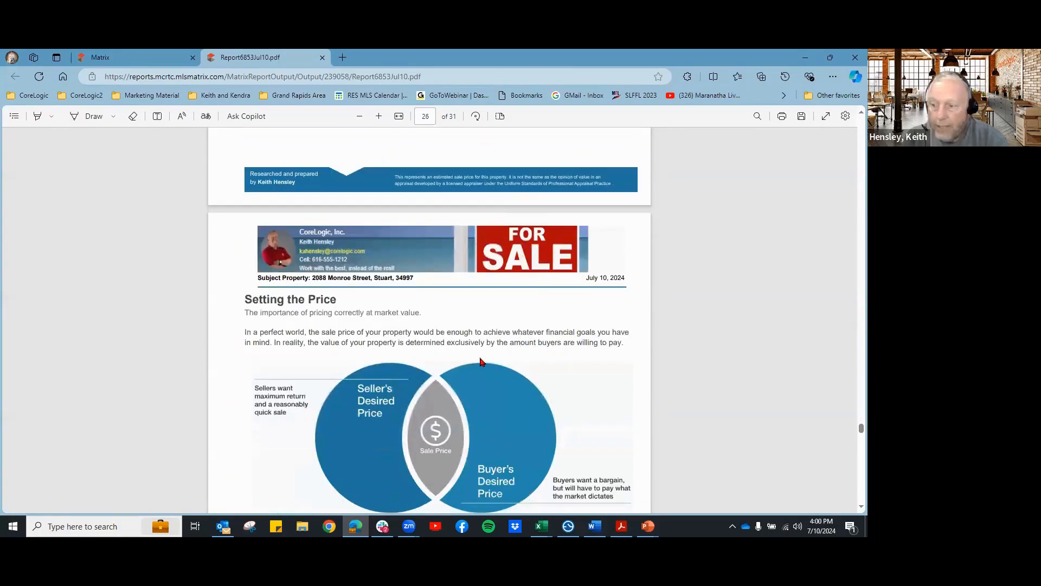
scroll(480, 362, down, 2)
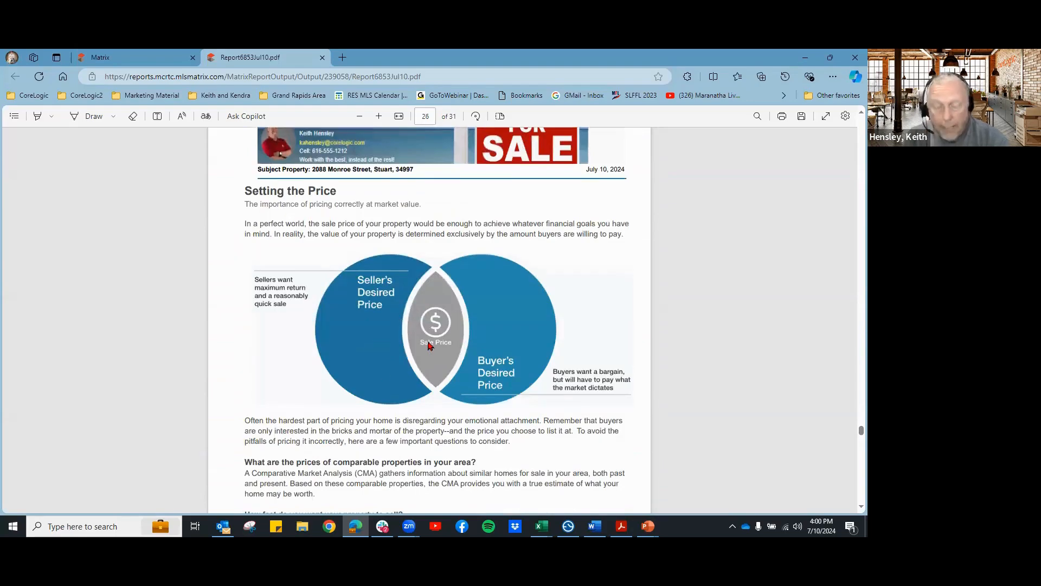
scroll(465, 322, down, 12)
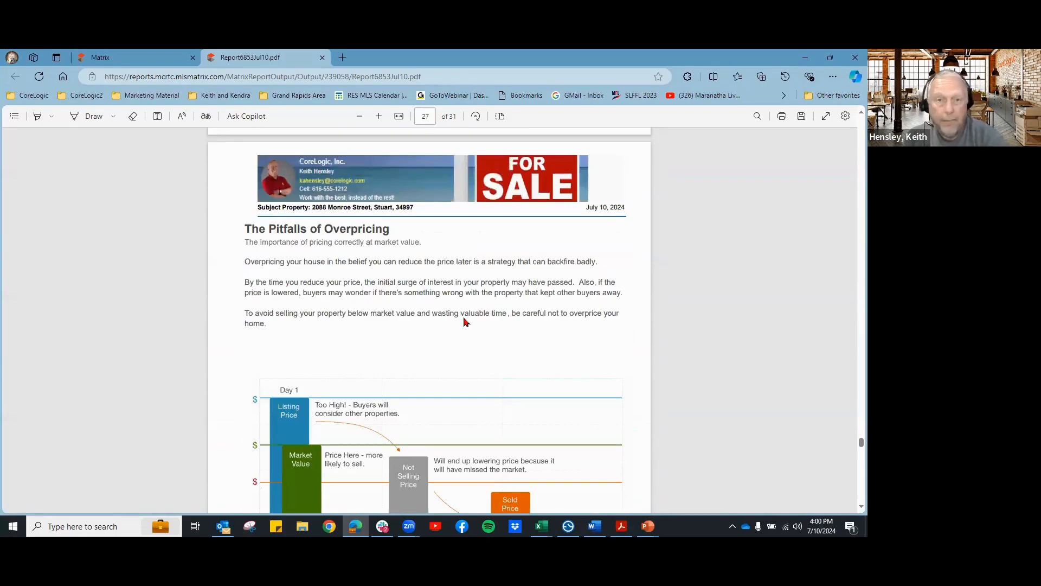
scroll(465, 322, down, 10)
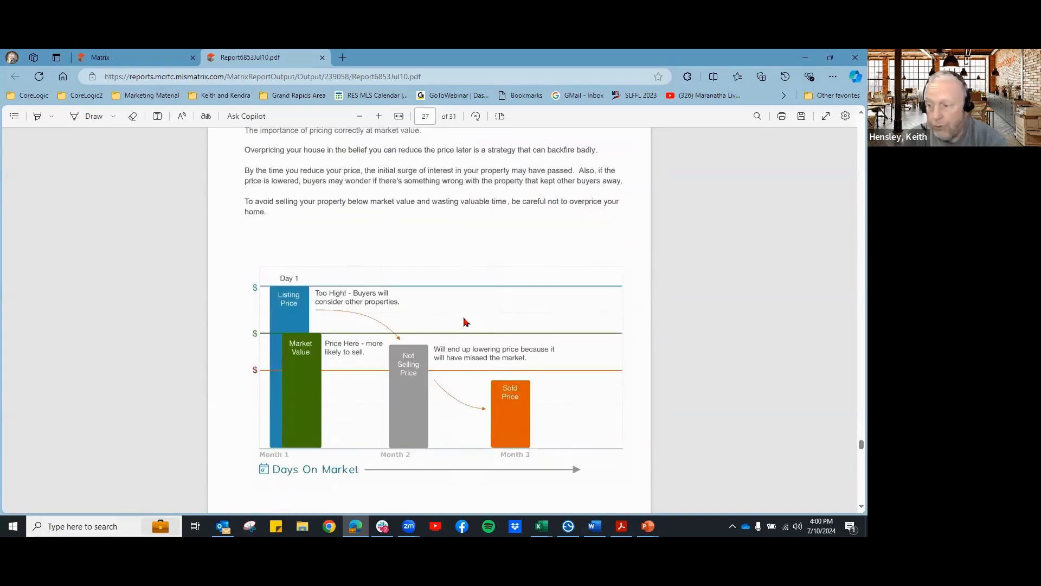
scroll(483, 328, down, 2)
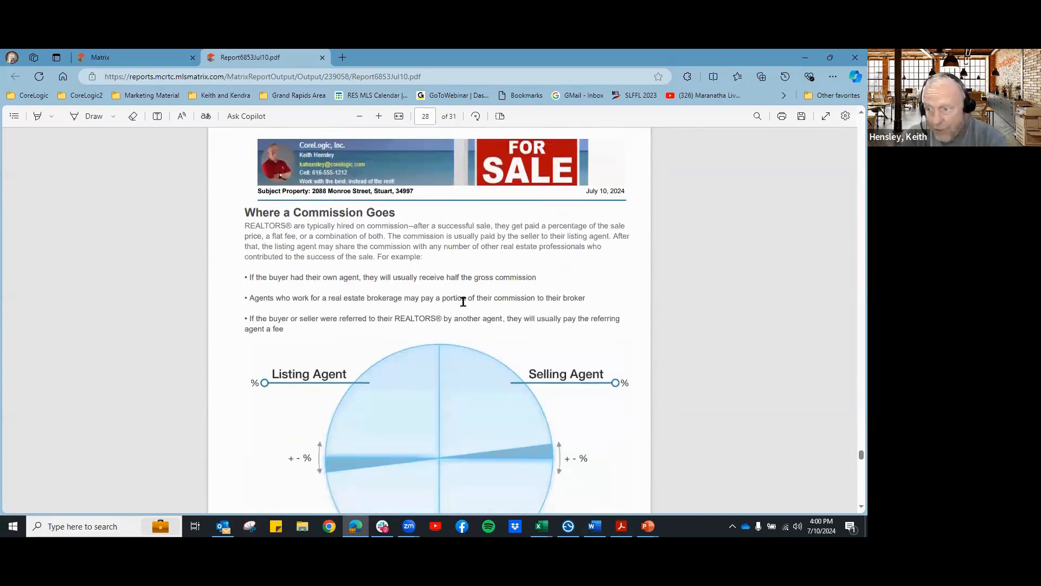
scroll(463, 299, down, 1)
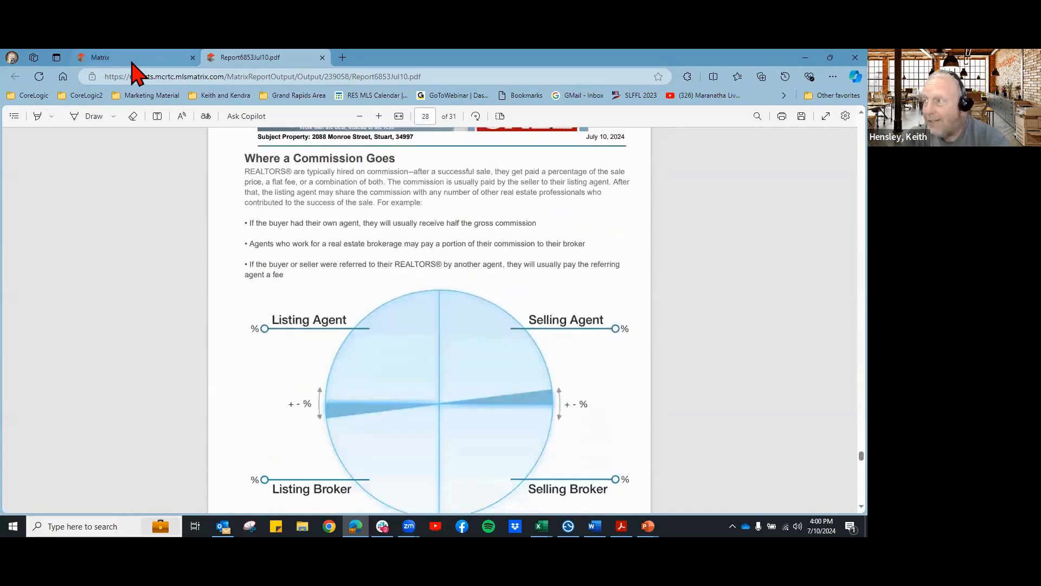
Step: Remove Where a Commission Goes from the CMA's Selected Pages and go back to the PDF
click(133, 59)
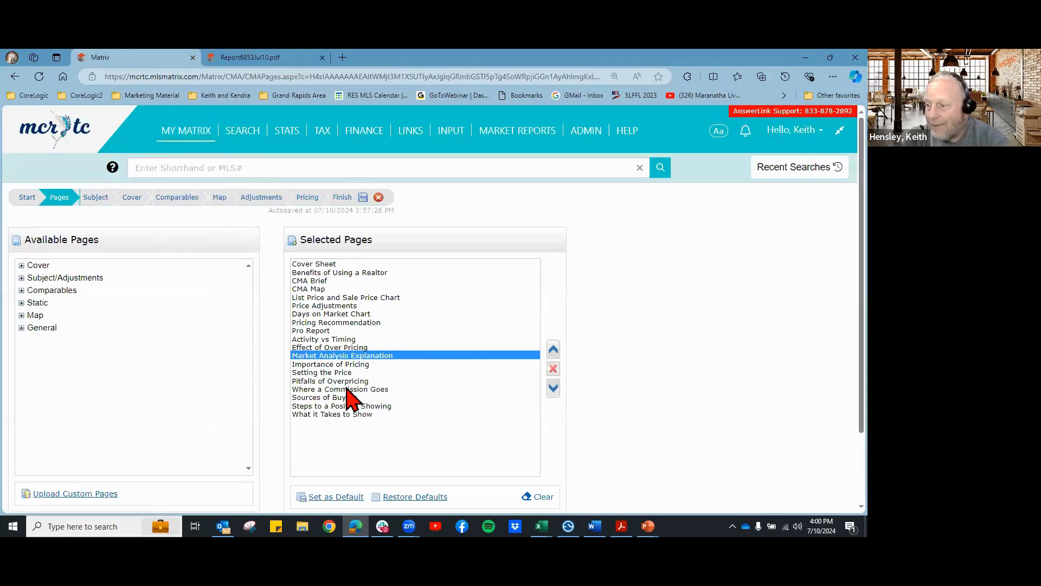
click(528, 389)
click(553, 368)
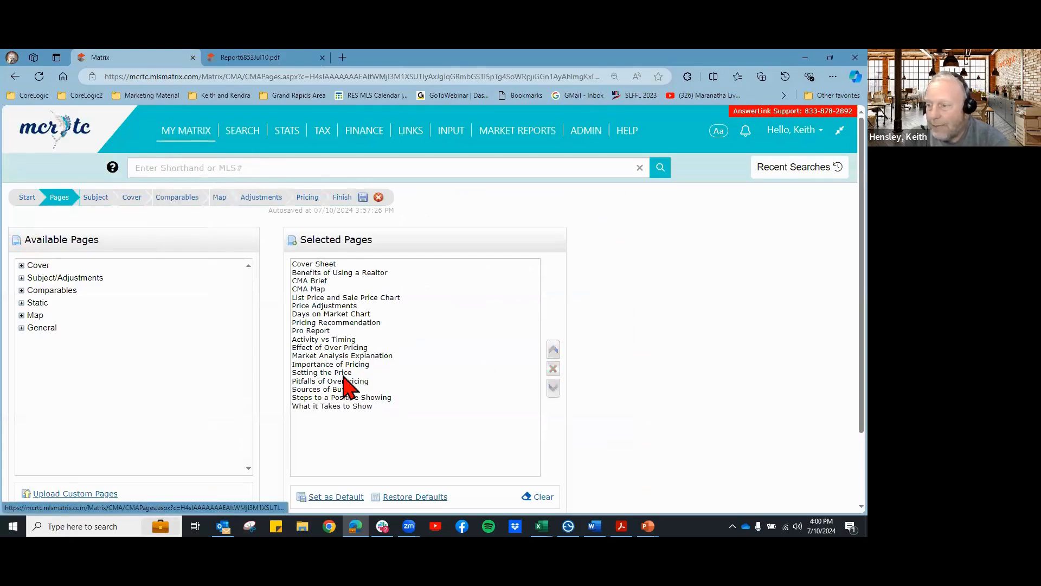
click(331, 390)
click(260, 57)
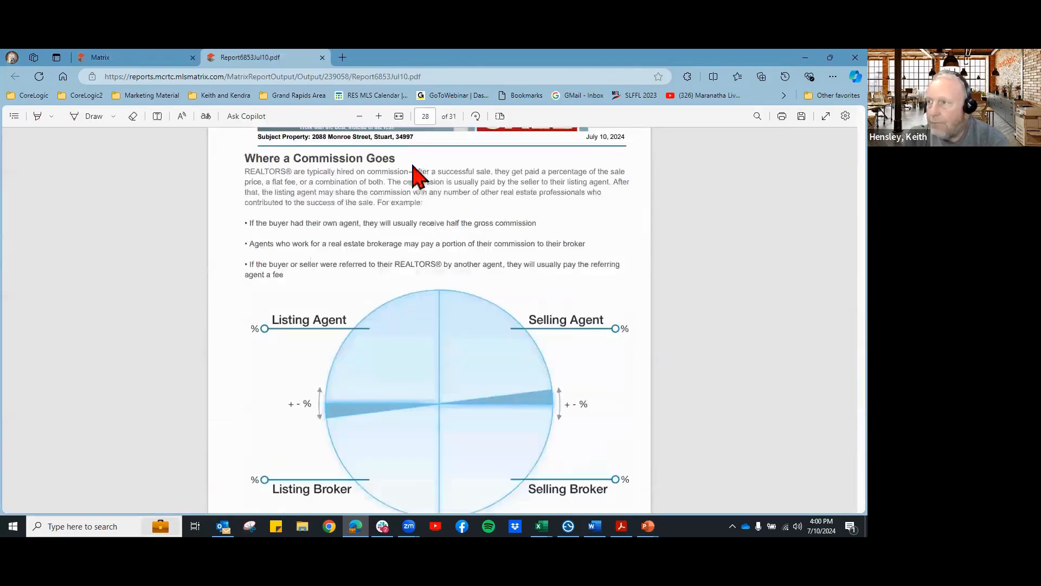
Step: Read the PDF's remaining pages through page 31, then return to the Matrix page list
scroll(534, 434, down, 10)
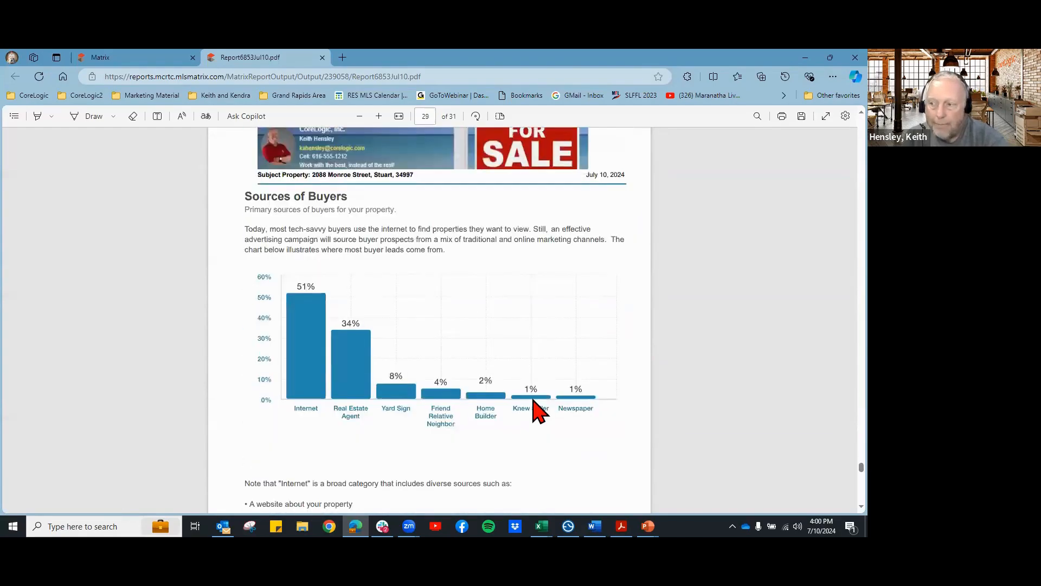
scroll(534, 412, down, 10)
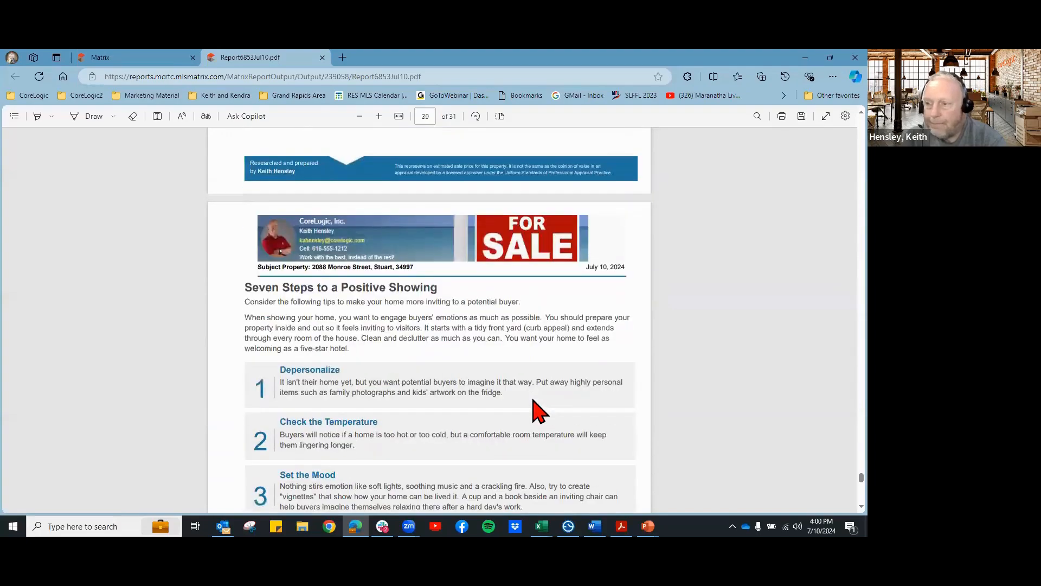
scroll(488, 403, down, 2)
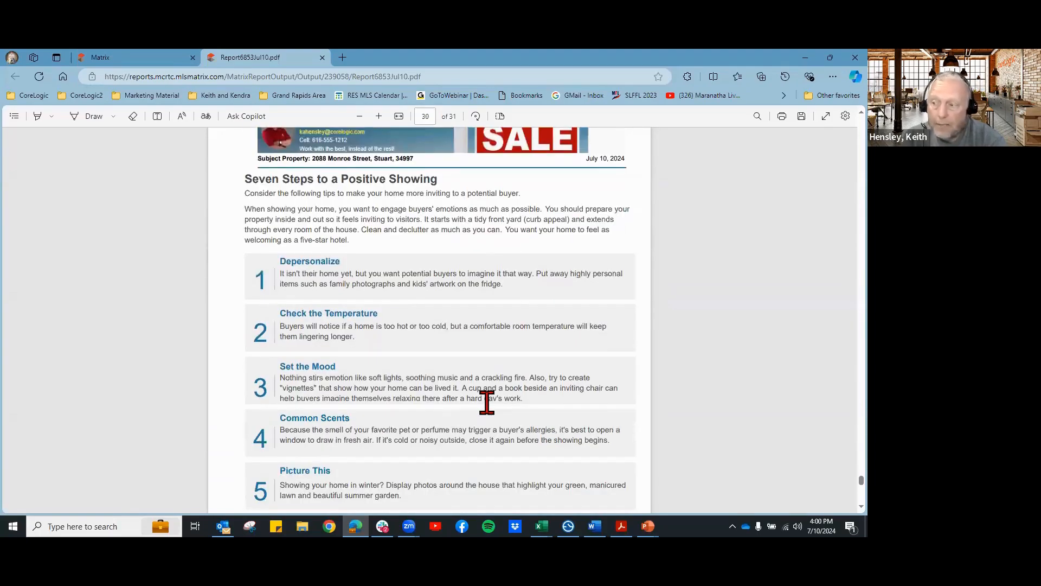
scroll(487, 402, down, 1)
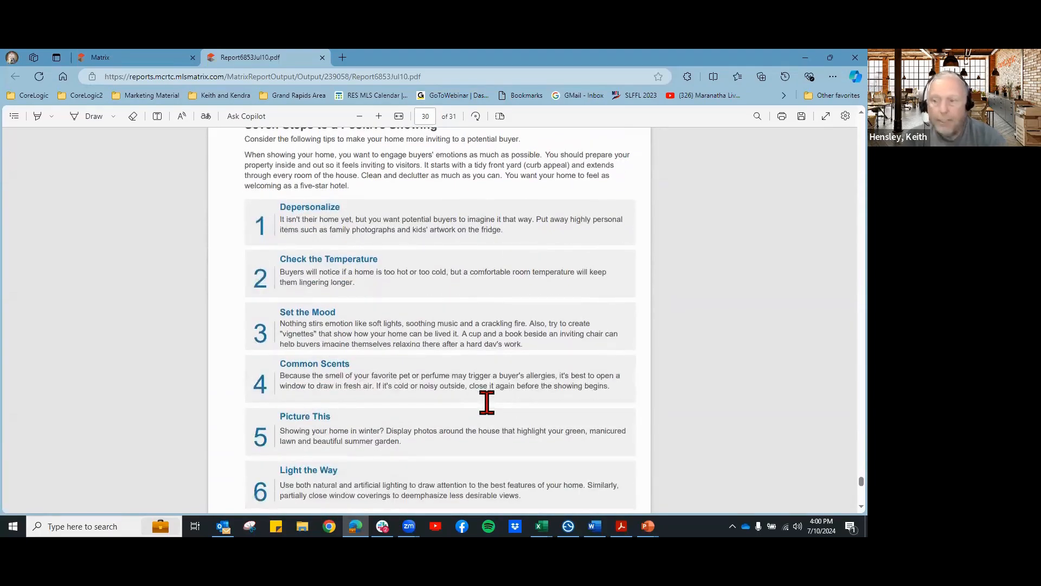
scroll(487, 402, down, 9)
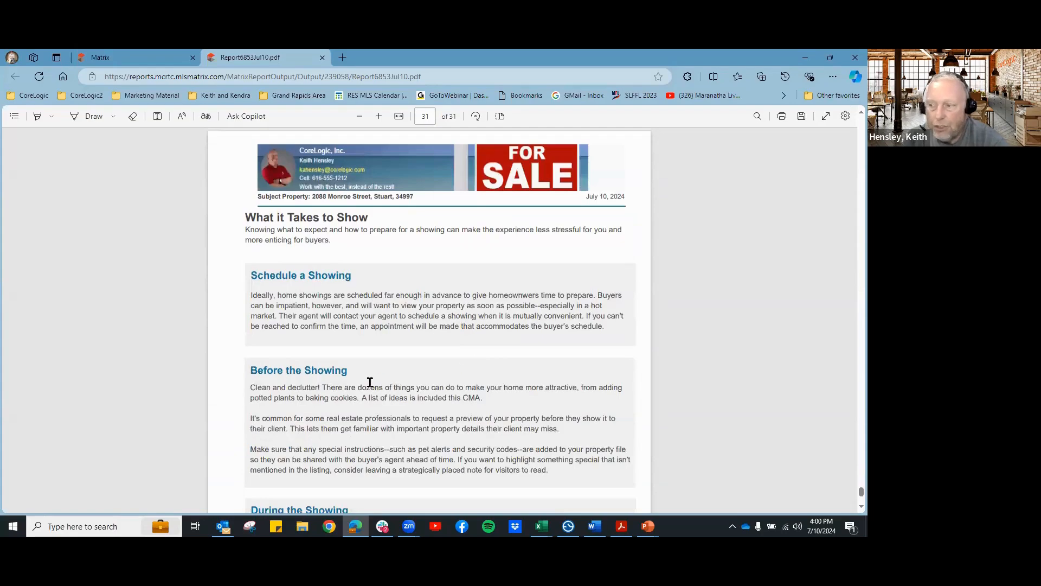
scroll(411, 380, down, 1)
scroll(494, 407, down, 1)
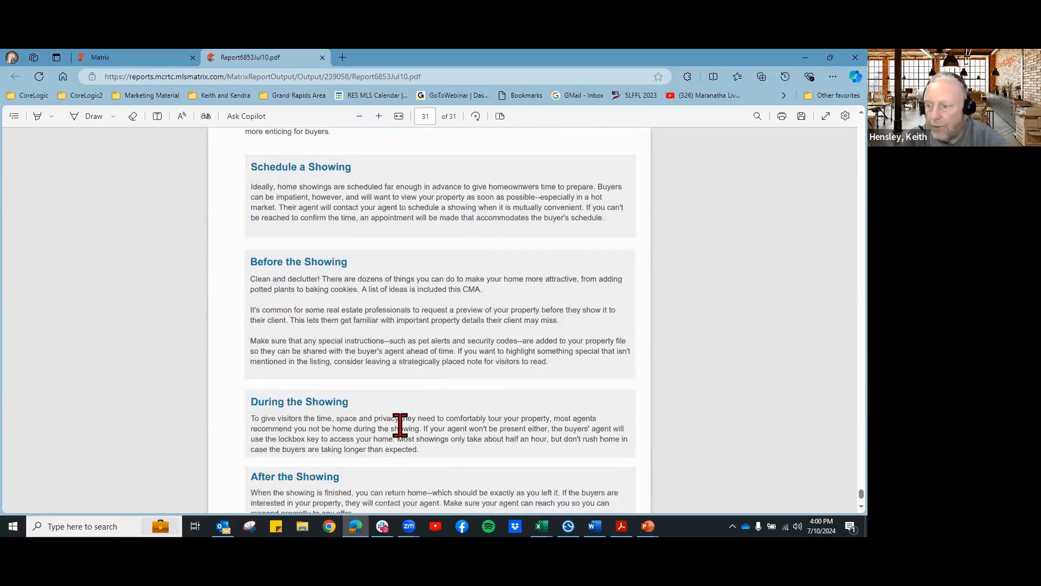
scroll(502, 420, down, 1)
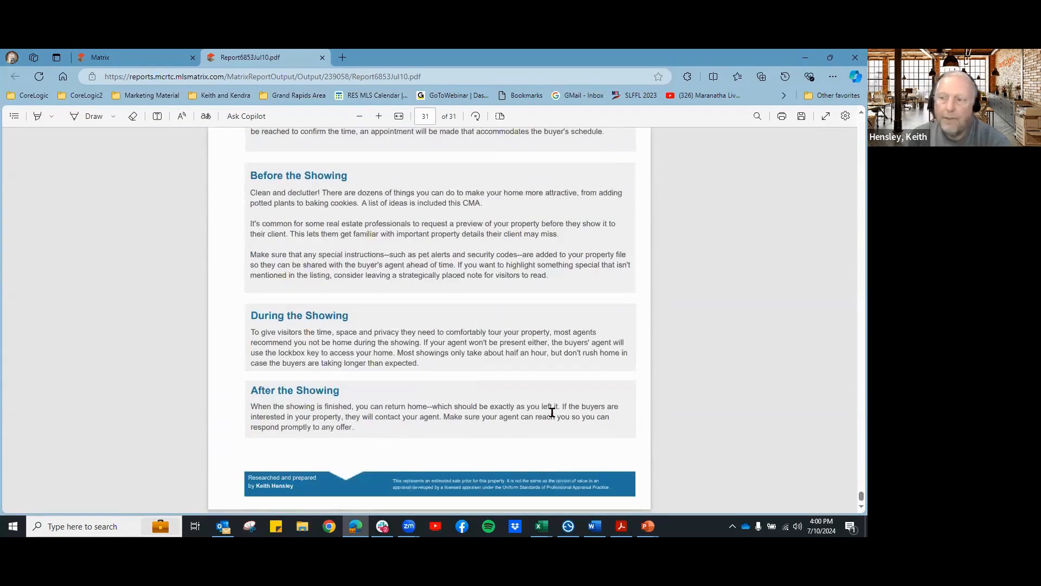
scroll(551, 410, up, 6)
click(133, 59)
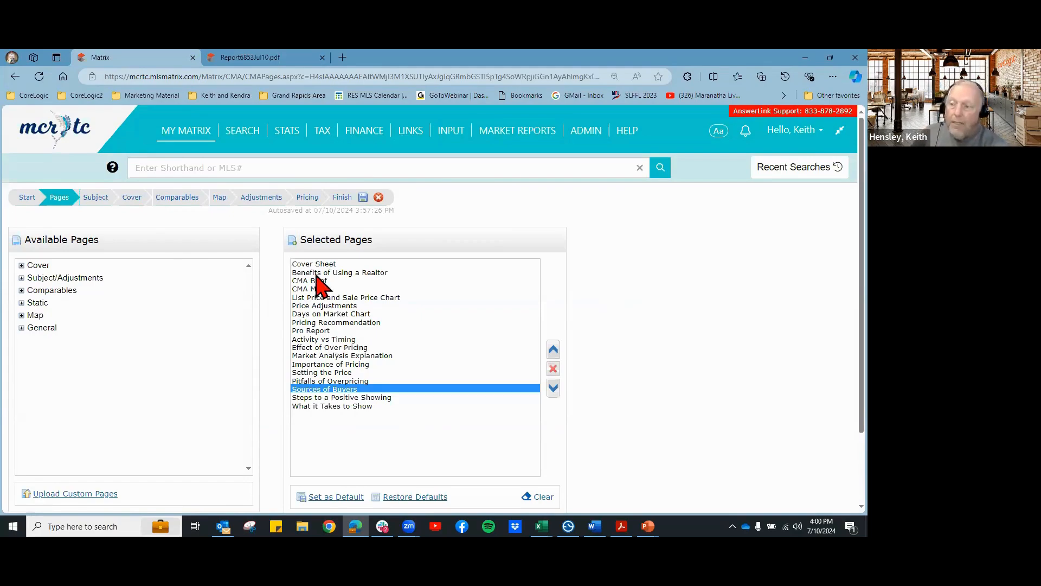
Step: Save the CMA with its trimmed page list and bring up My CMAs, showing three saved CMAs
scroll(624, 426, down, 3)
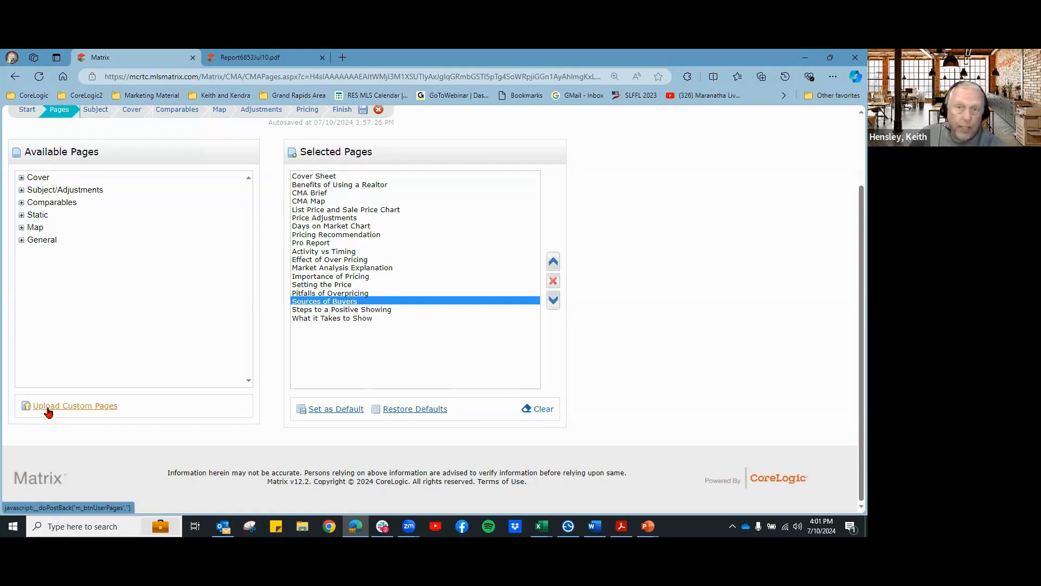
scroll(632, 437, up, 2)
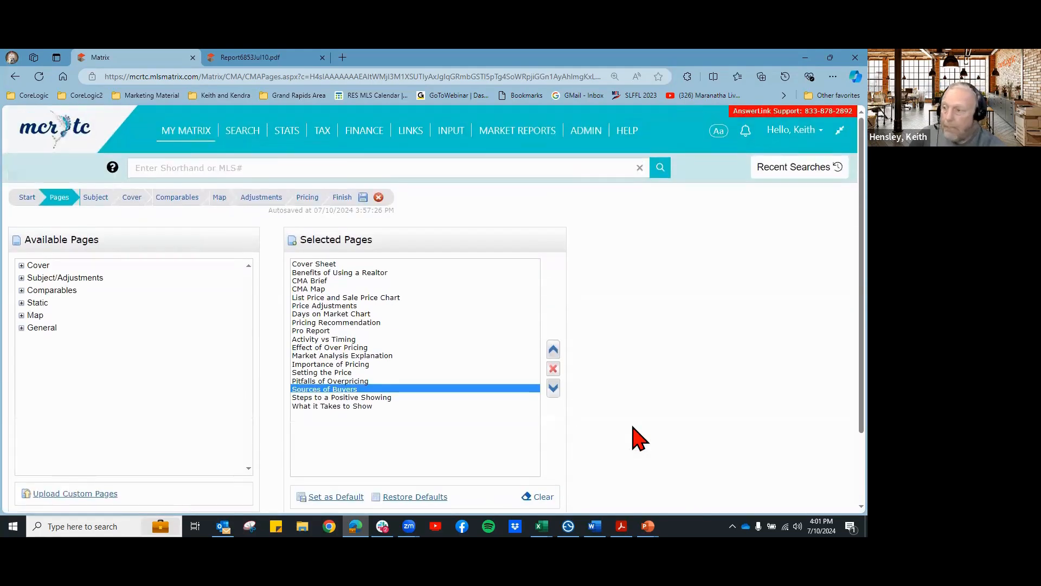
click(366, 200)
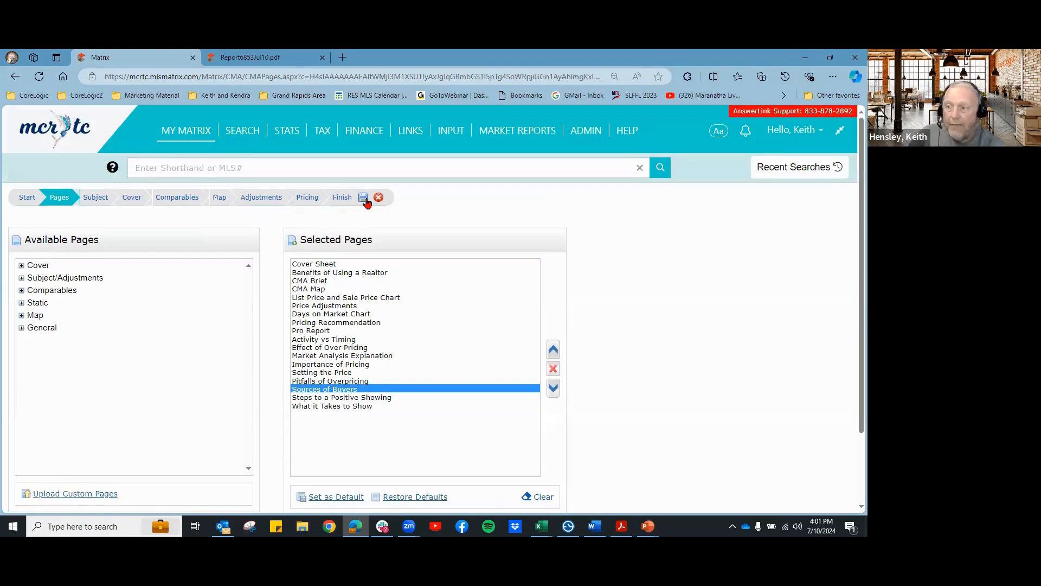
mouse_move(192, 136)
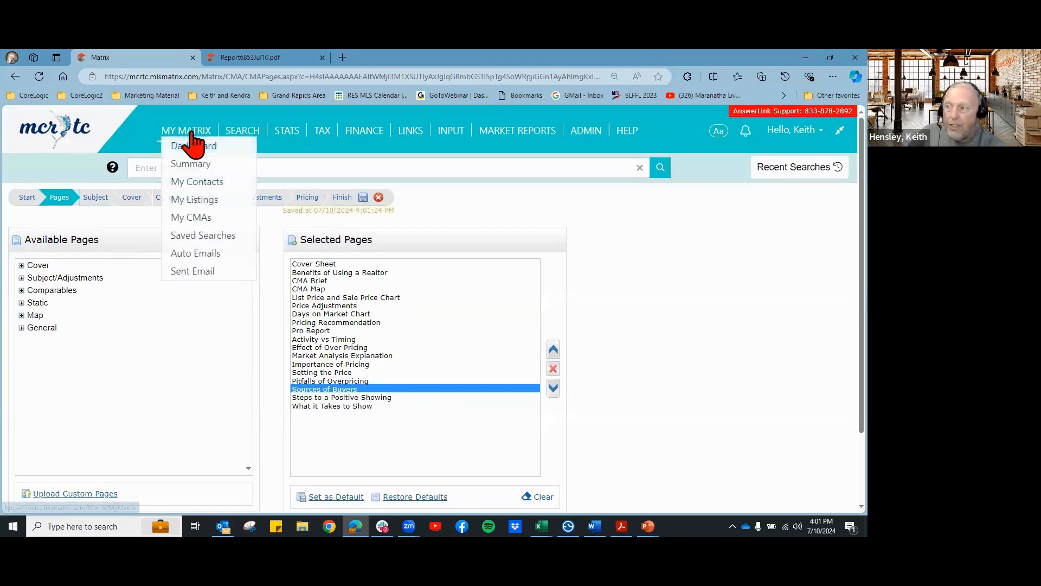
click(199, 220)
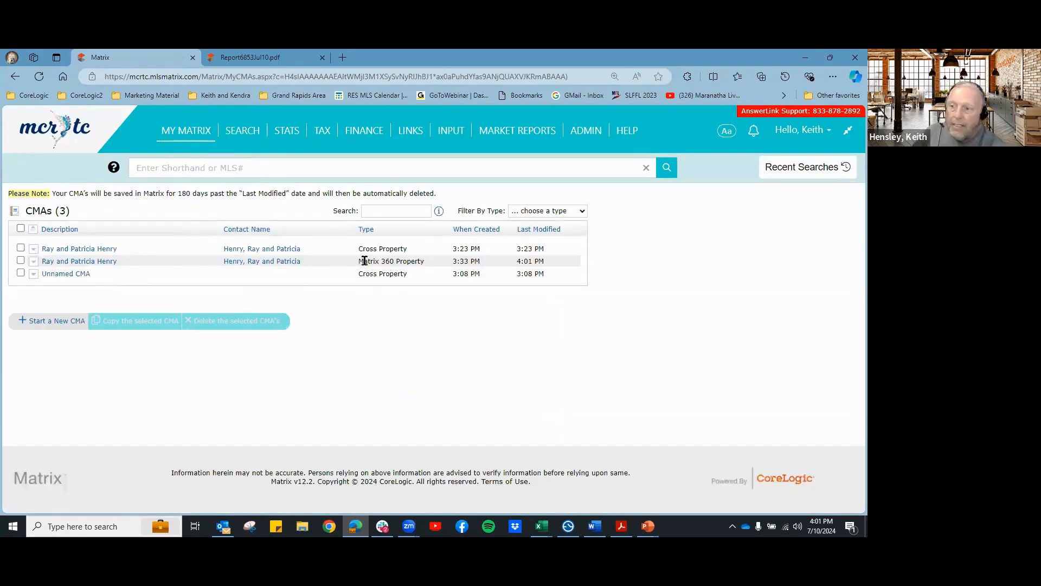
Step: Review the CMA types (Matrix 360 Property, Cross Property) in My CMAs, then return to the home dashboard
drag(364, 261, 415, 266)
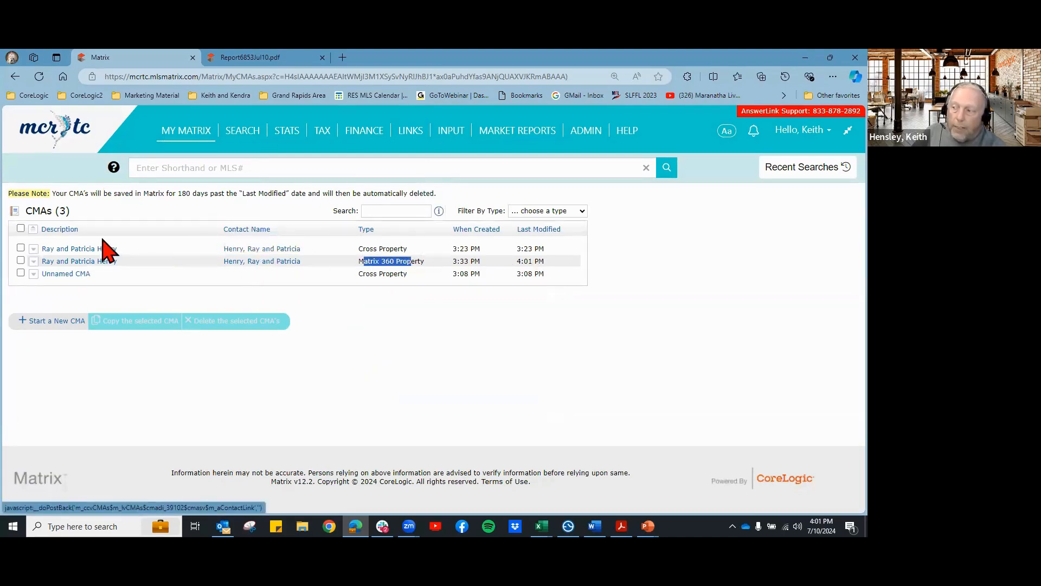
drag(373, 248, 401, 248)
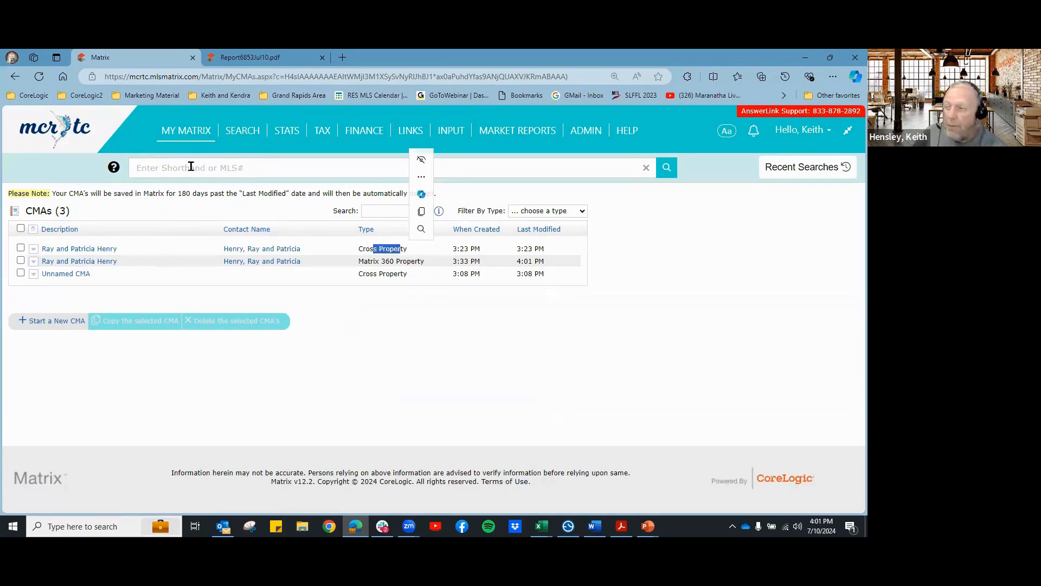
mouse_move(248, 143)
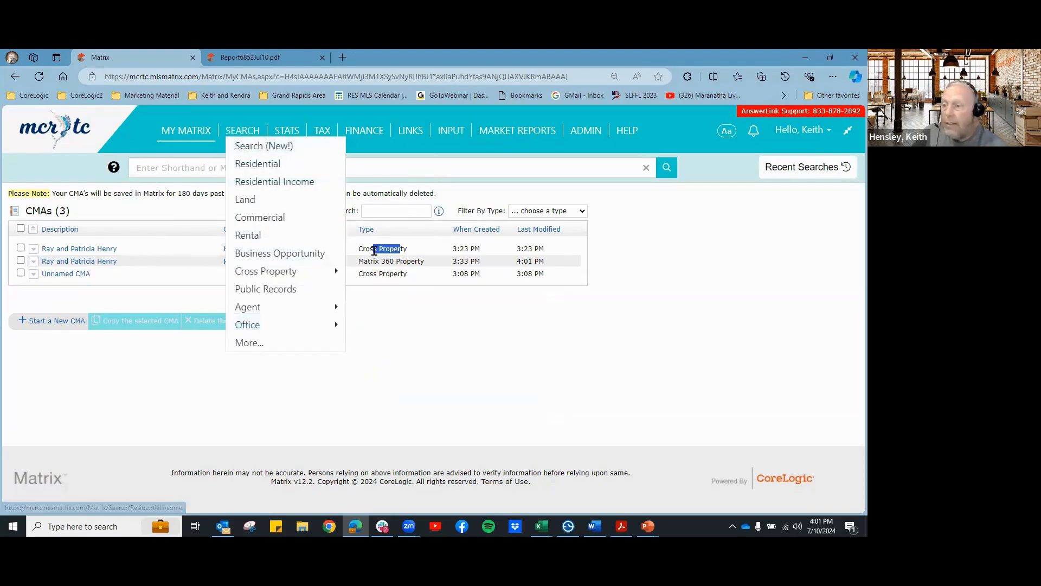
click(376, 263)
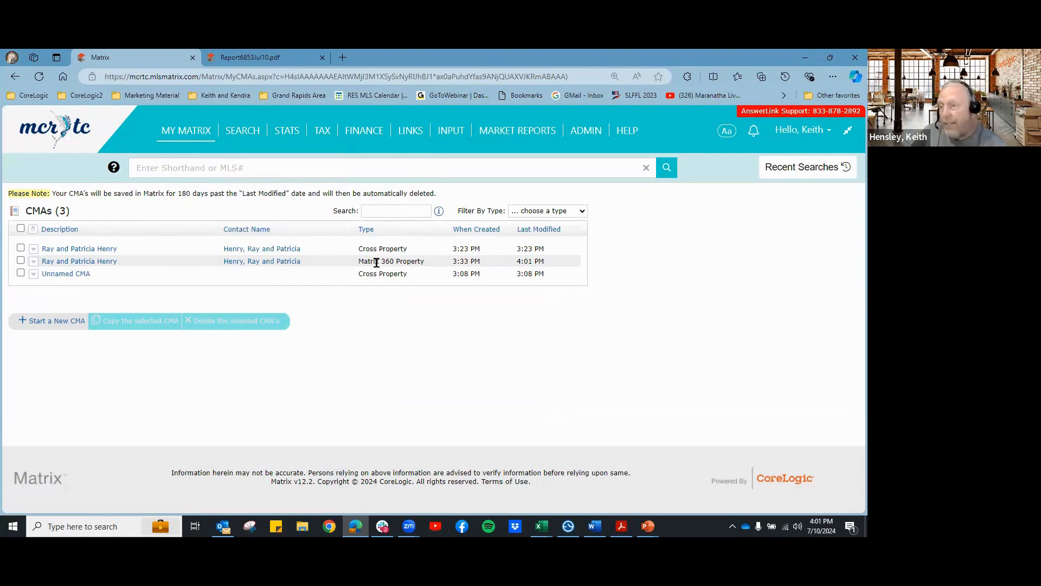
drag(368, 262, 421, 274)
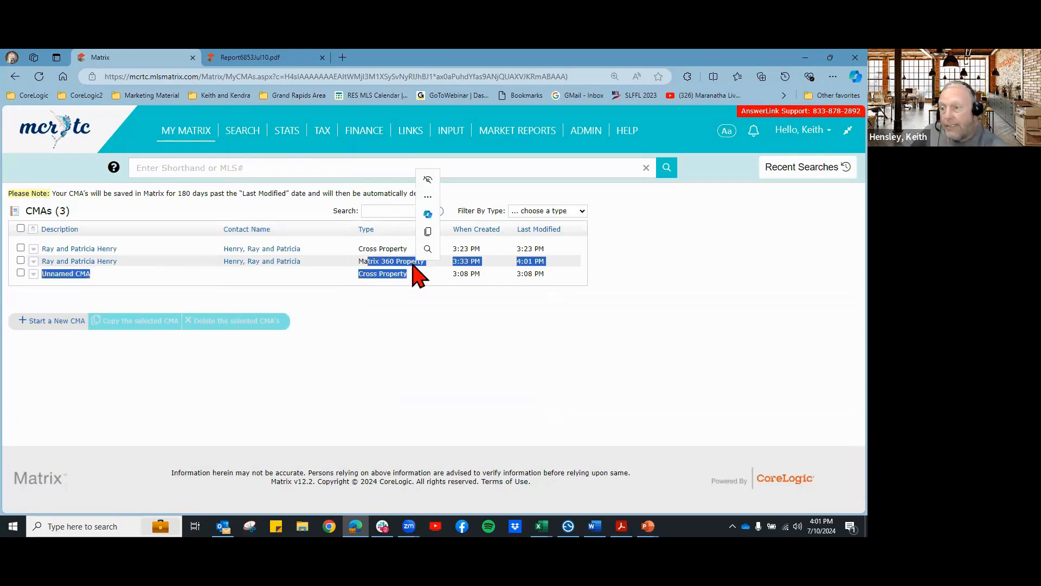
click(407, 262)
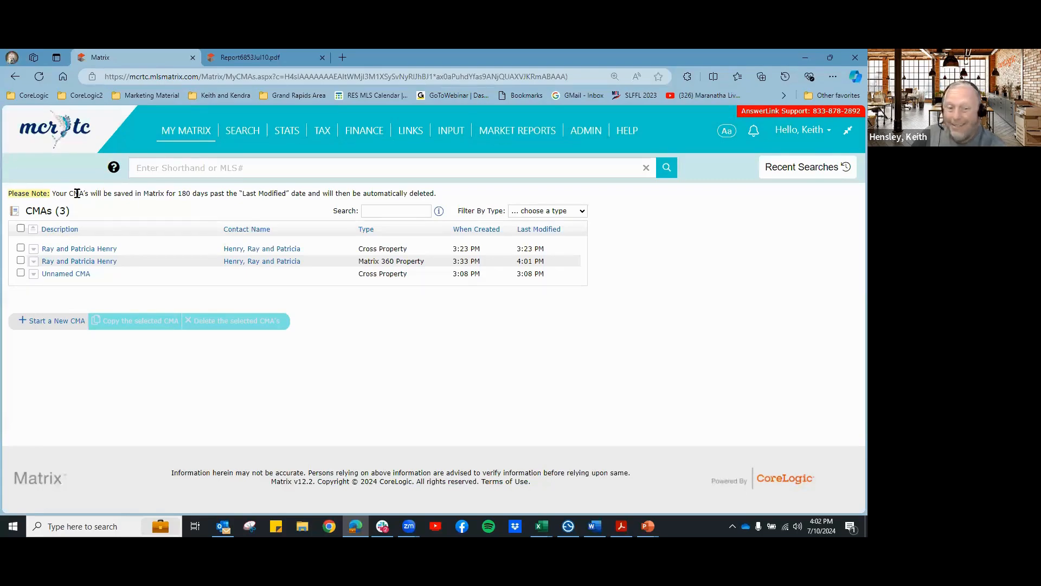
click(56, 134)
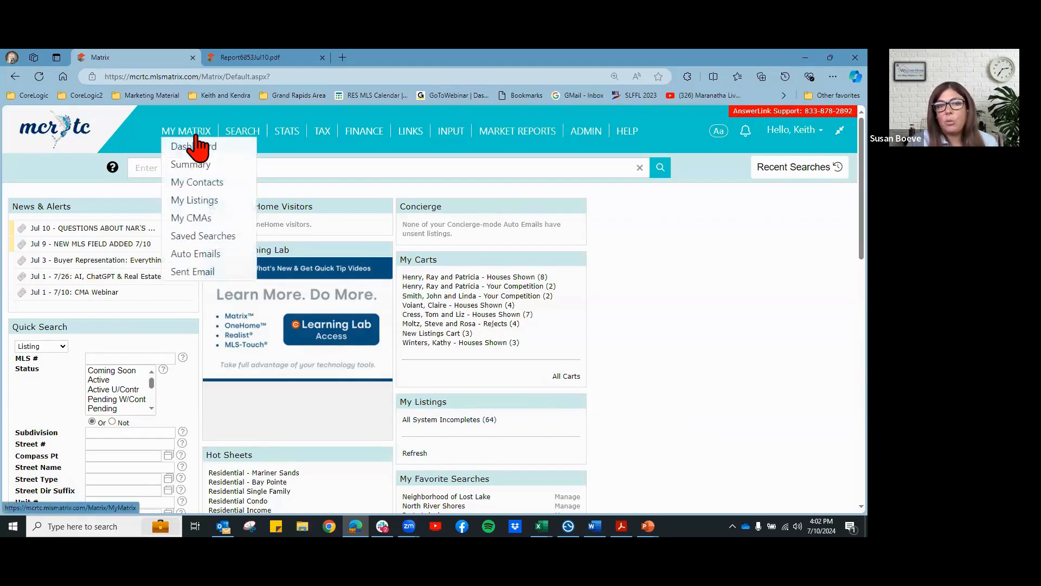
click(199, 141)
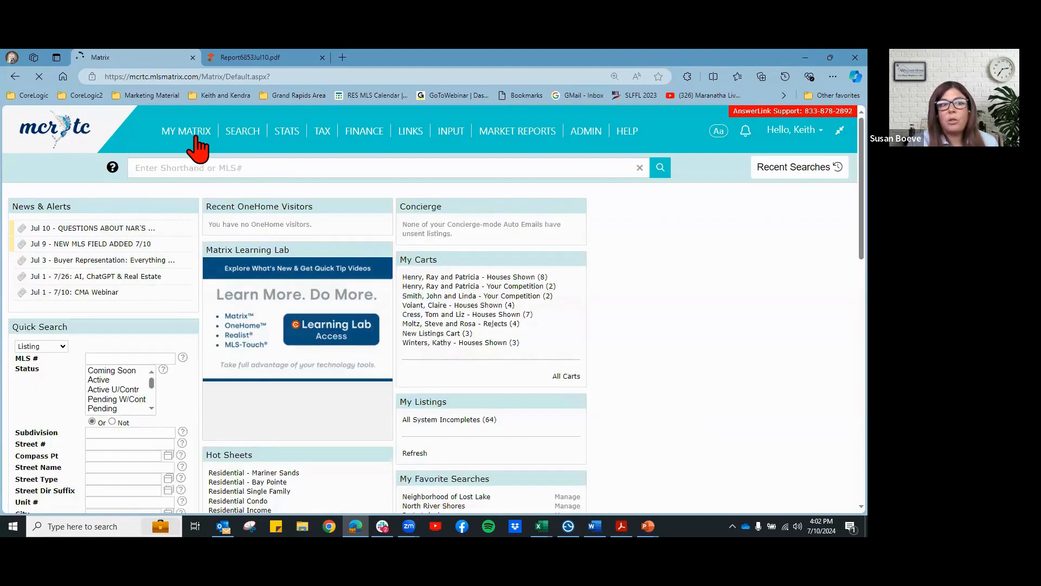
mouse_move(177, 140)
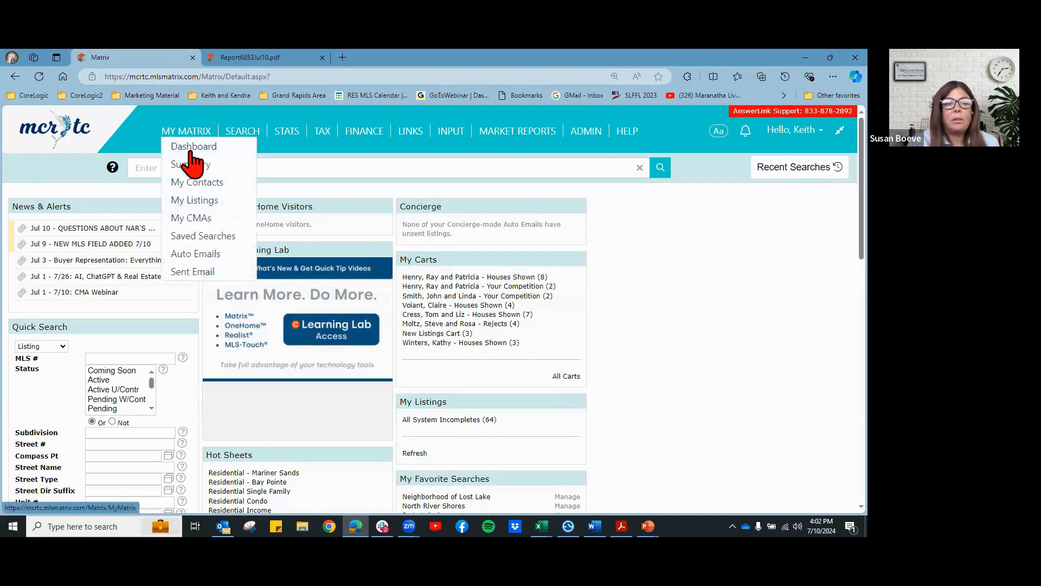
click(194, 220)
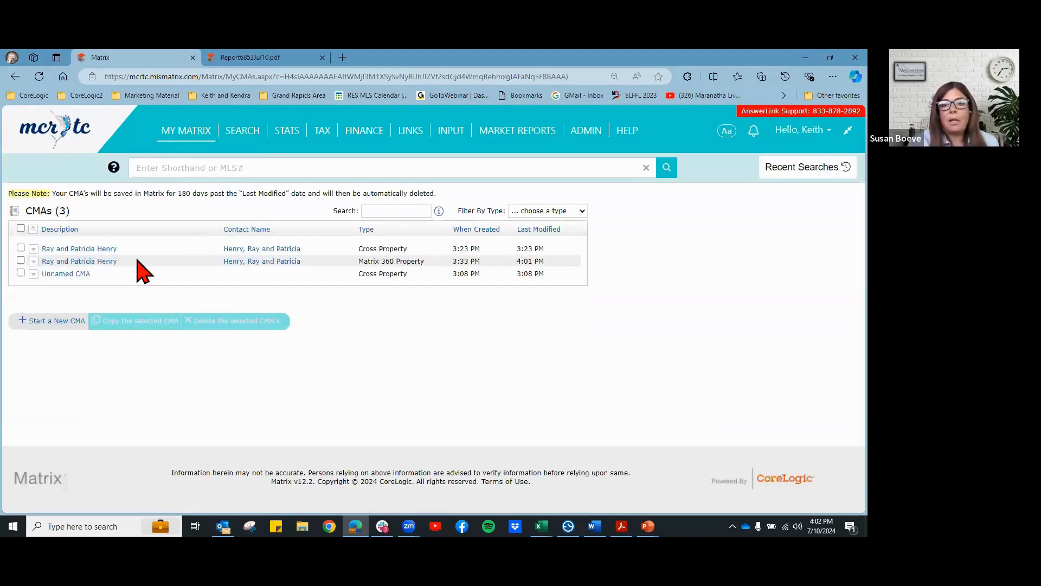
click(104, 262)
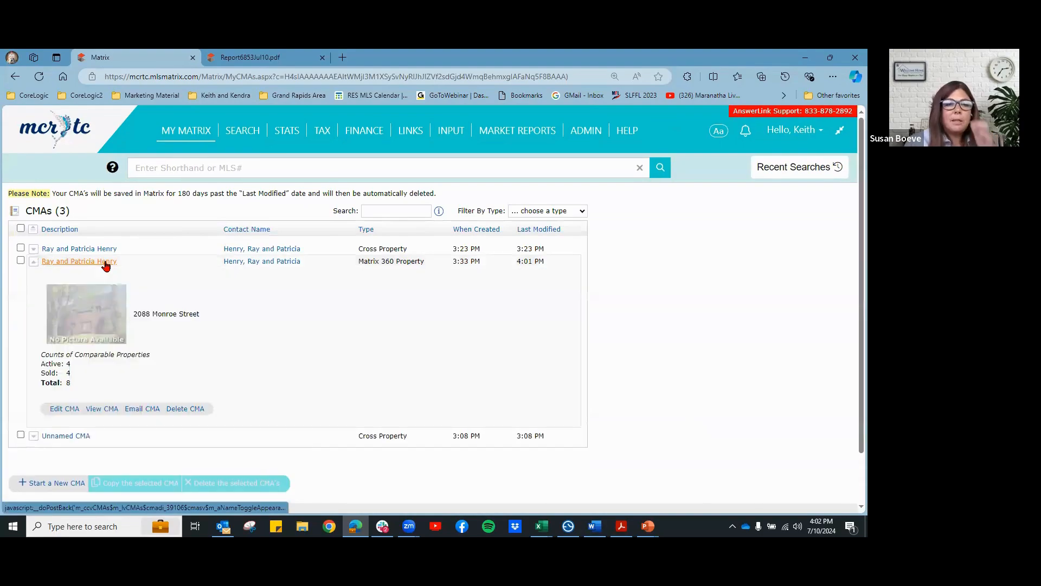
click(60, 410)
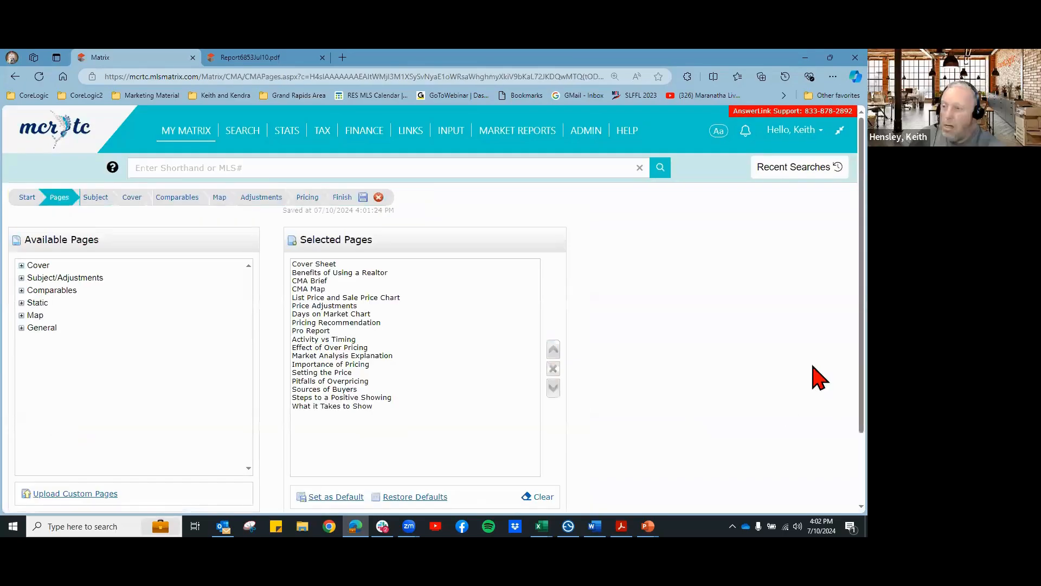
scroll(790, 333, up, 2)
click(168, 198)
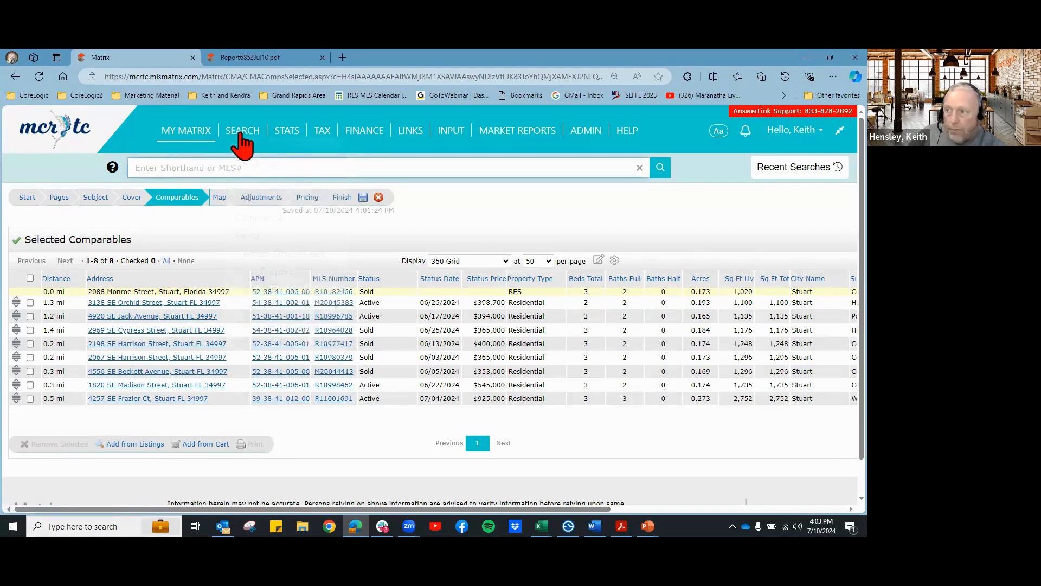
Step: Run a Residential search and export the second, third and fourth result listings
click(251, 166)
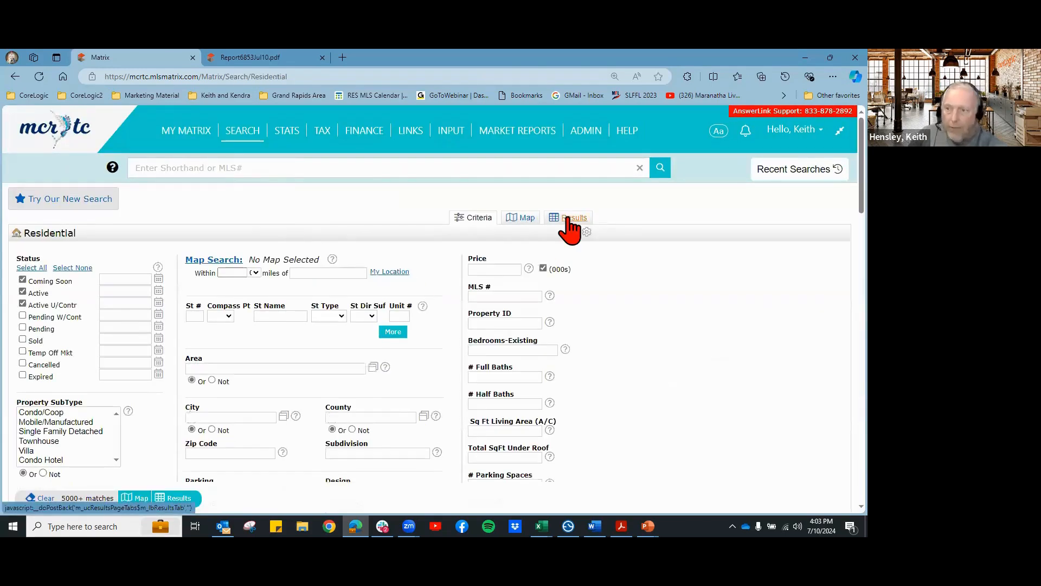
click(568, 218)
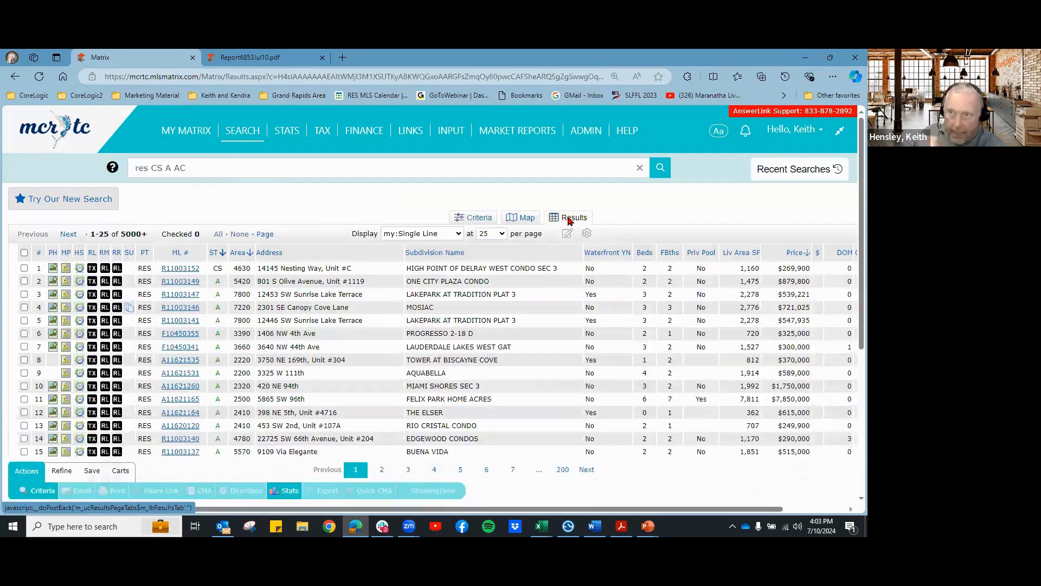
click(23, 281)
click(24, 294)
click(24, 307)
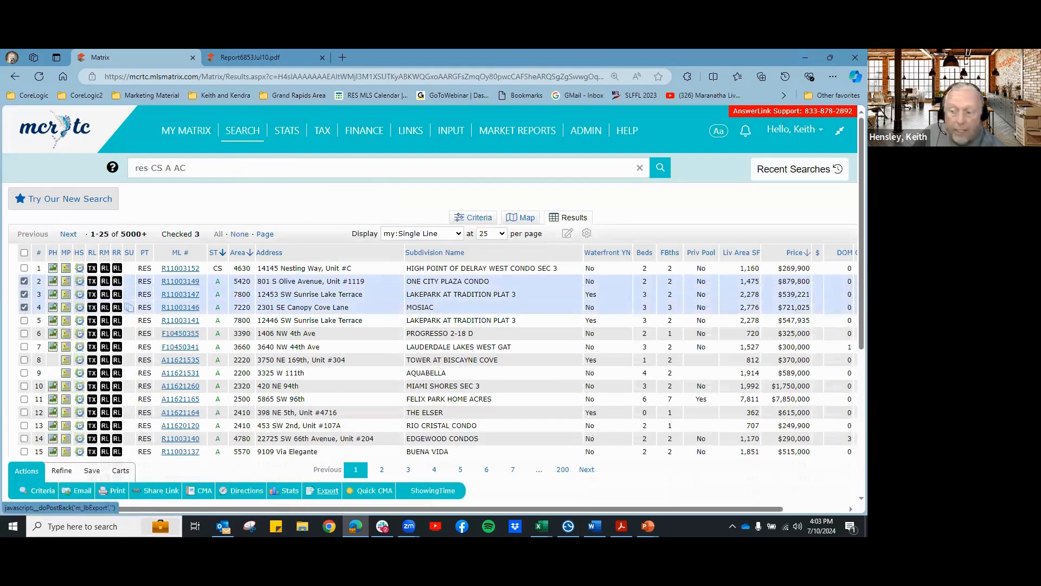
click(324, 491)
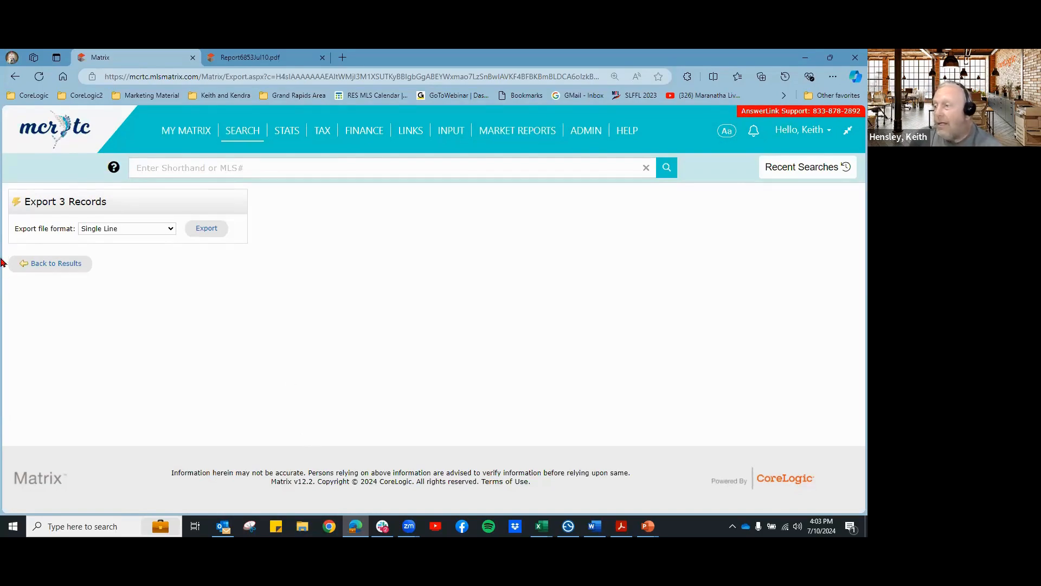
Step: Leave the export, back to the results and then the Matrix home dashboard
click(64, 264)
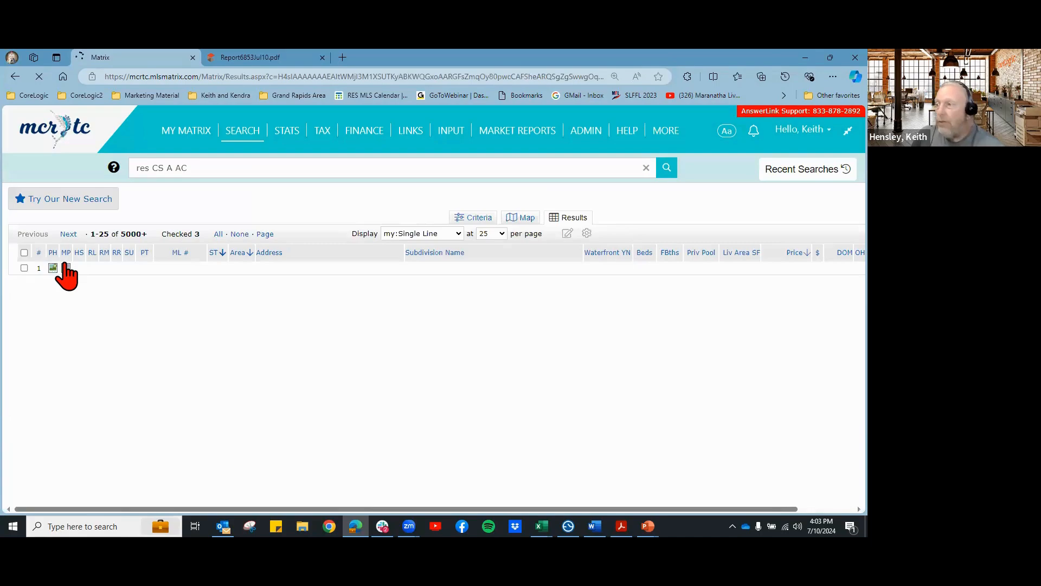
mouse_move(242, 132)
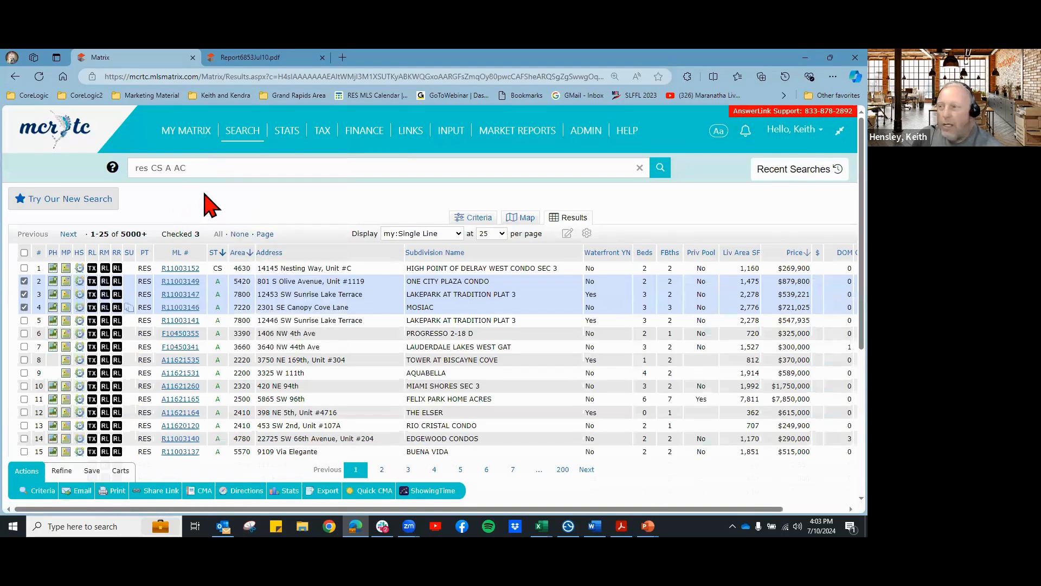
click(70, 133)
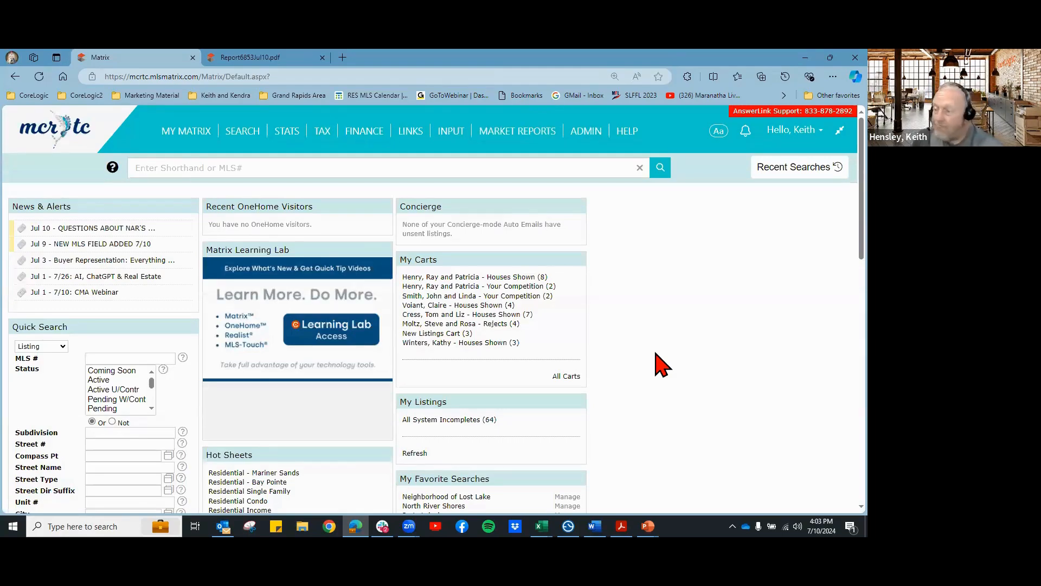
Step: Reopen the Monroe Street CMA from My CMAs for editing its comparables
mouse_move(176, 136)
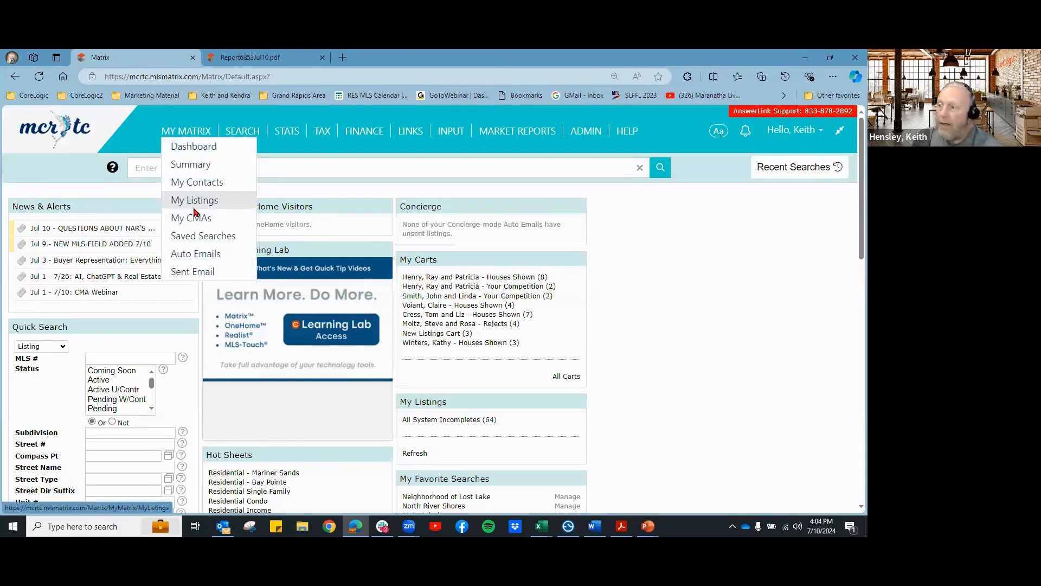
click(196, 217)
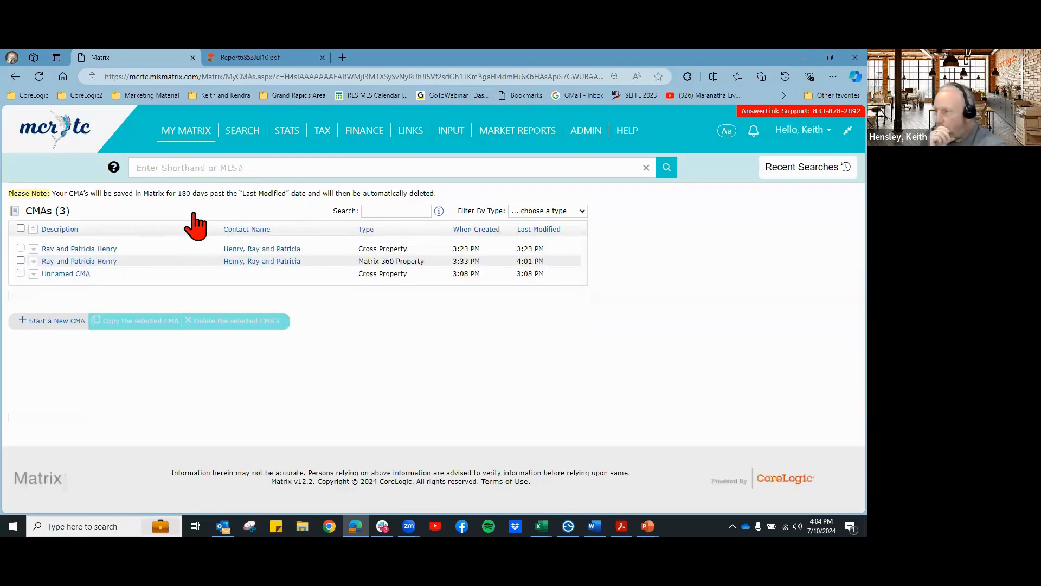
click(107, 263)
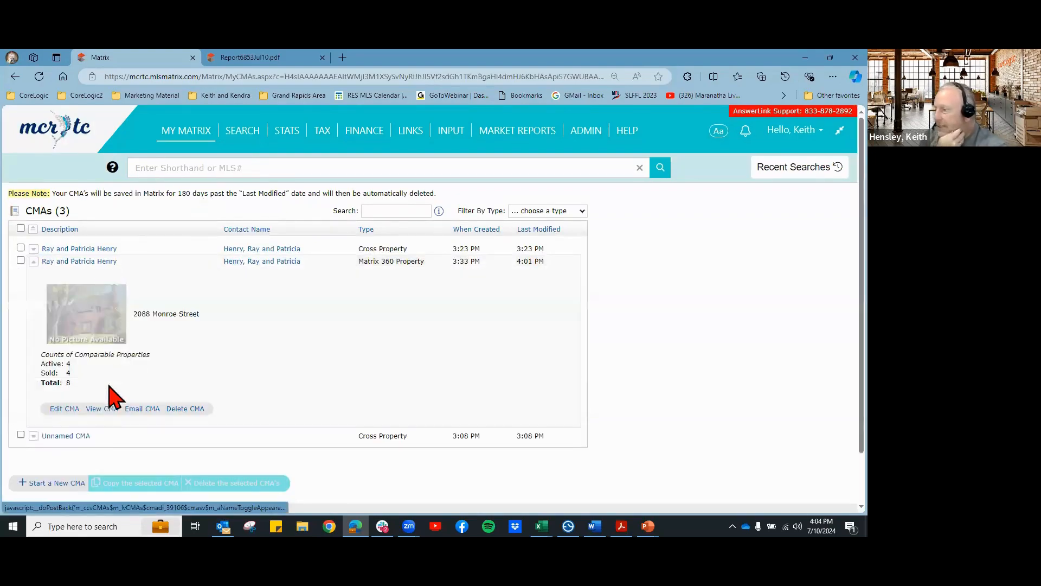
click(69, 409)
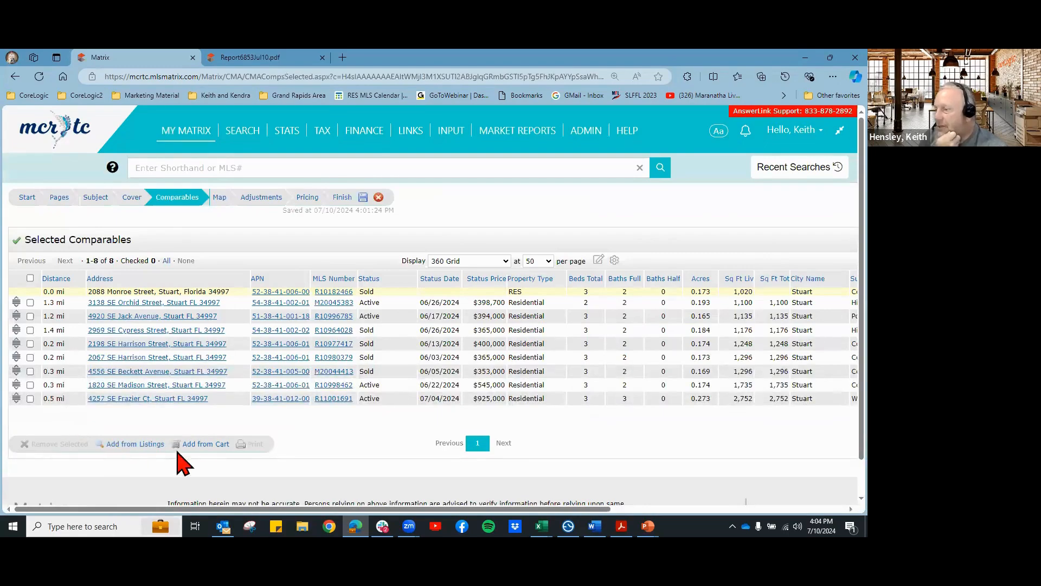
Step: Review the 26 potential comparables in Stuart, FL 34997, then return to the 8 selected comparables
click(130, 445)
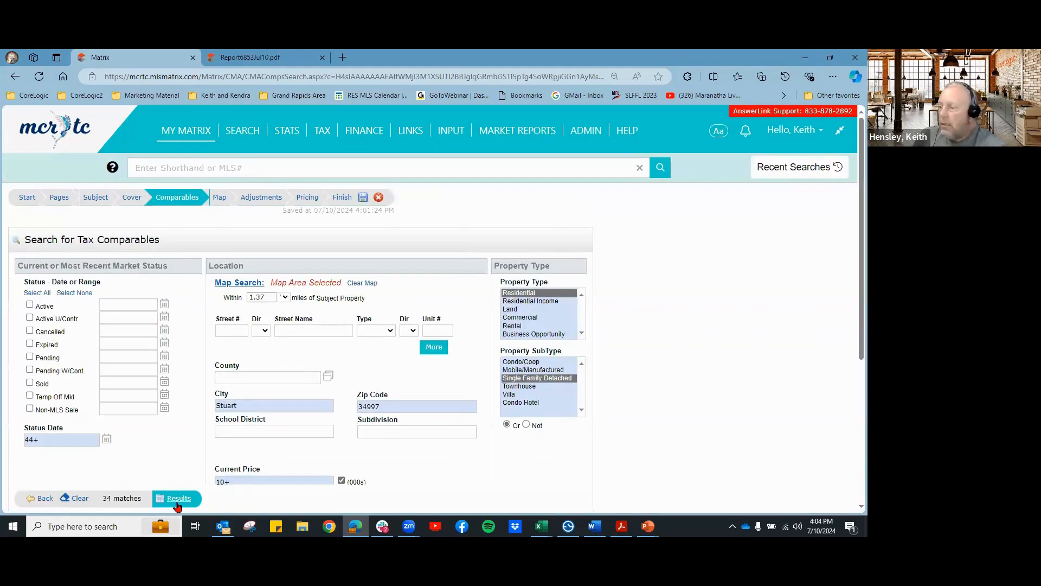
click(175, 498)
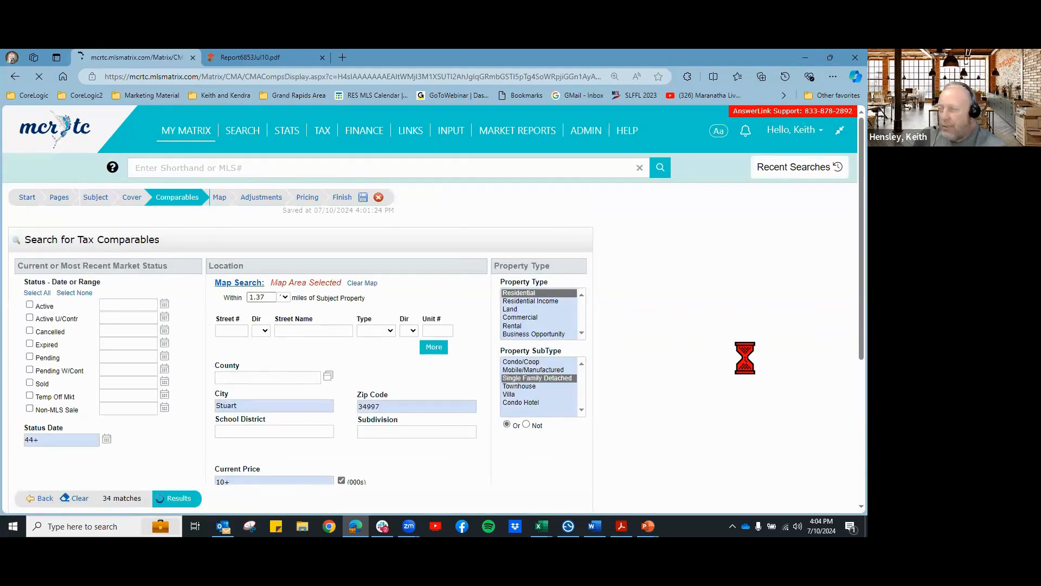
scroll(512, 394, down, 3)
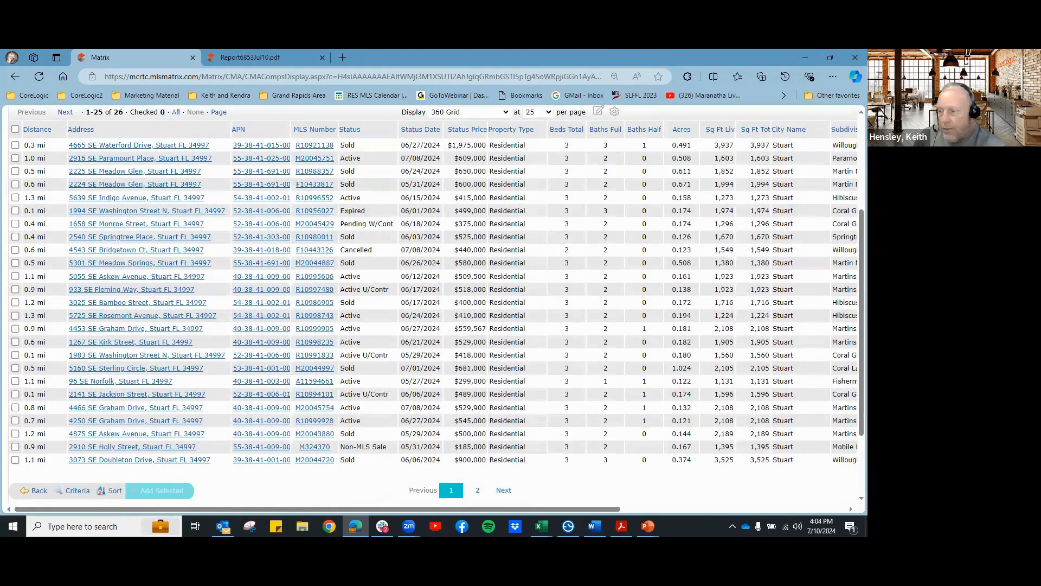
scroll(722, 412, down, 3)
scroll(640, 432, up, 3)
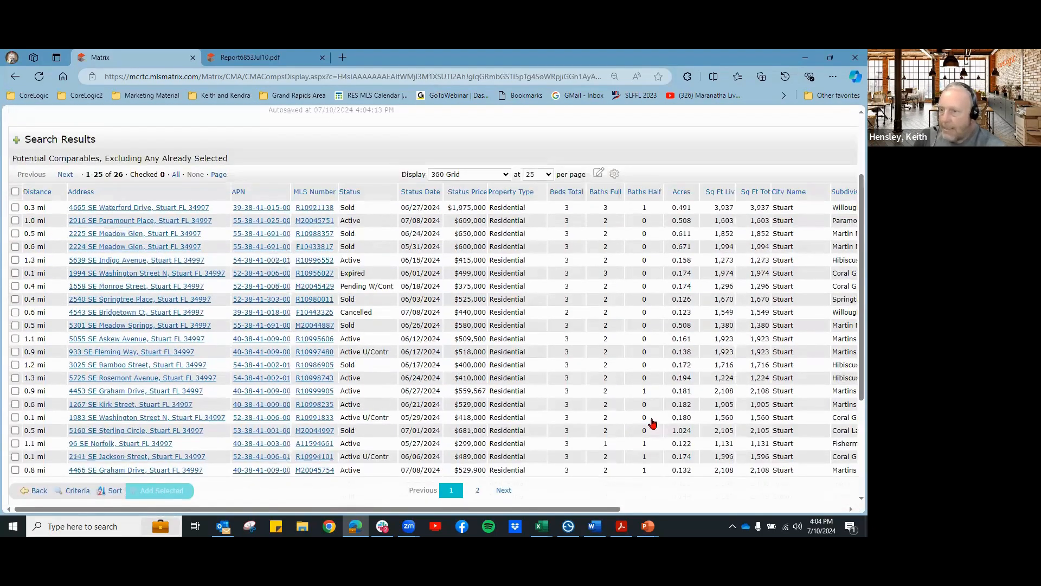
scroll(570, 372, up, 2)
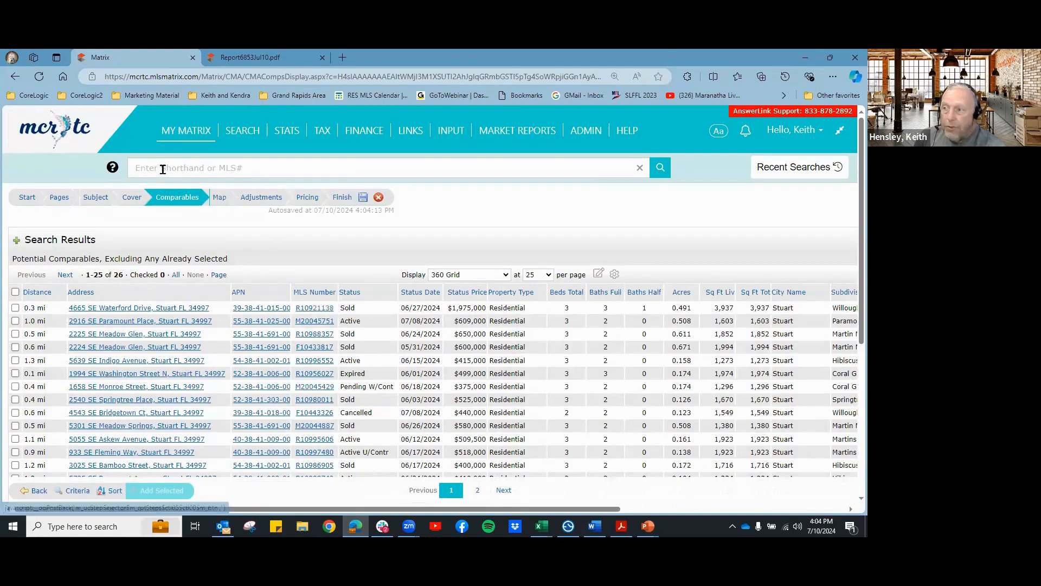
click(245, 135)
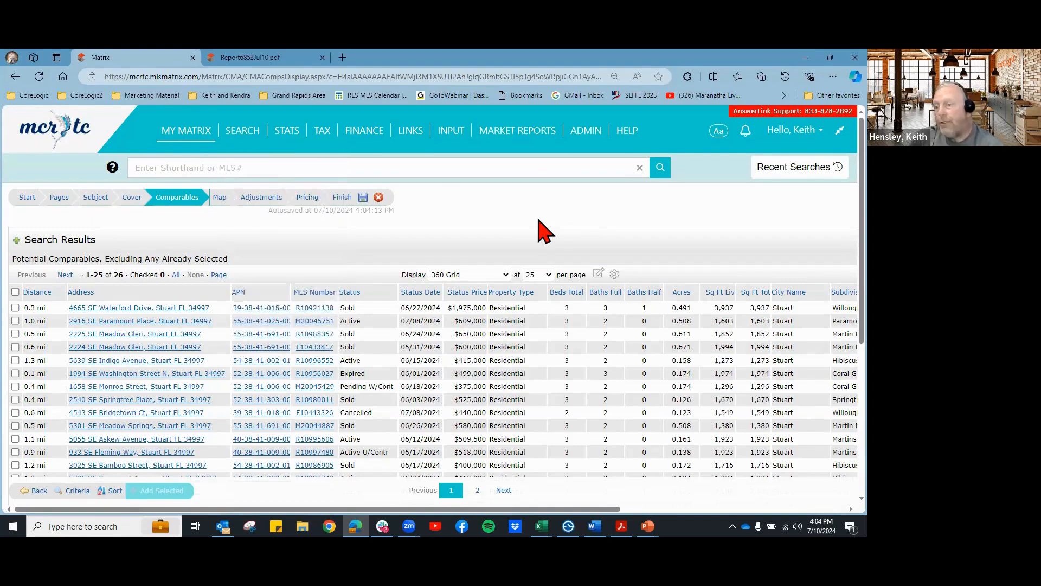
scroll(288, 490, down, 1)
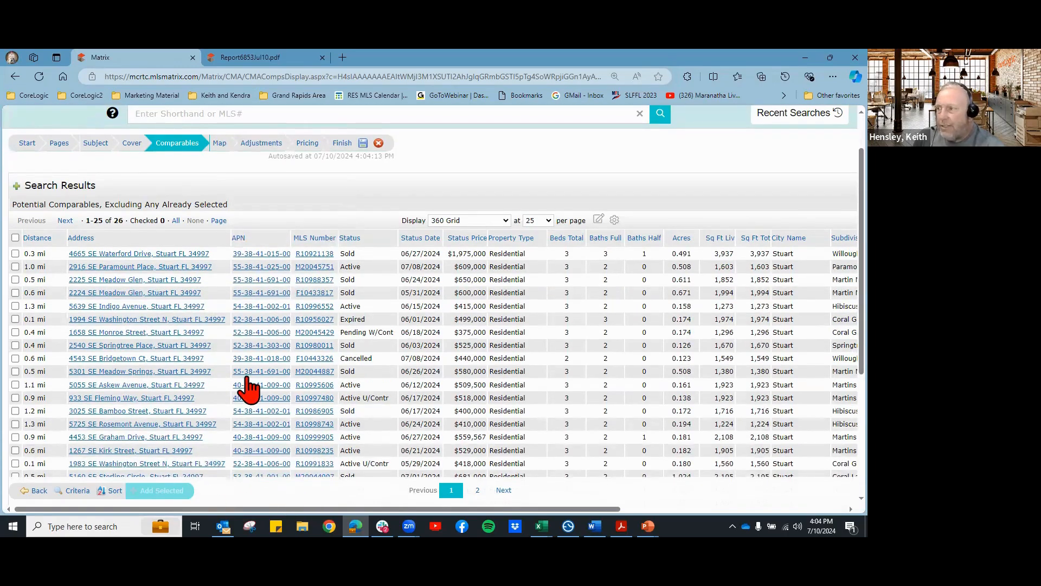
scroll(570, 198, up, 1)
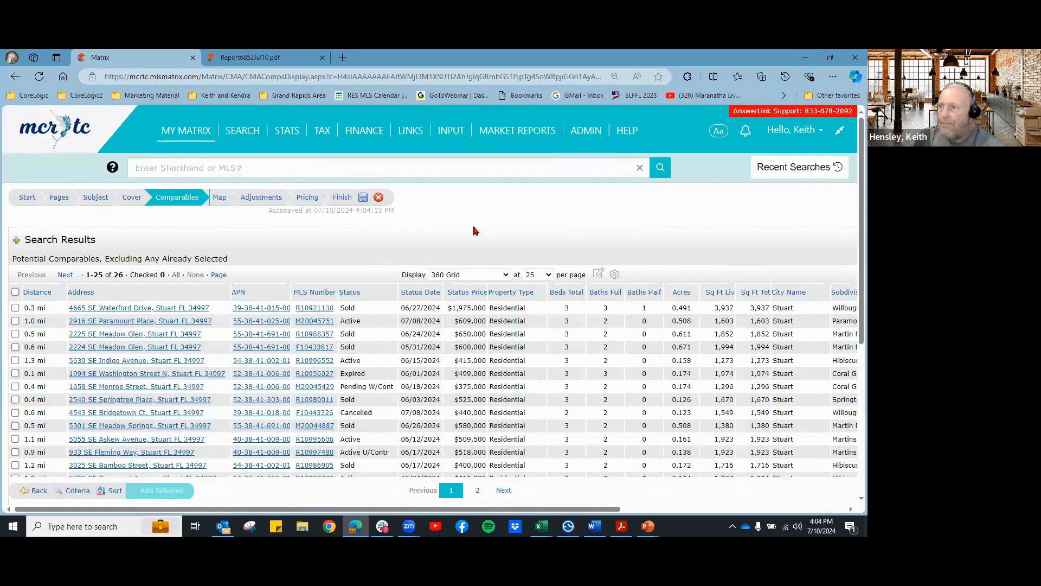
click(37, 492)
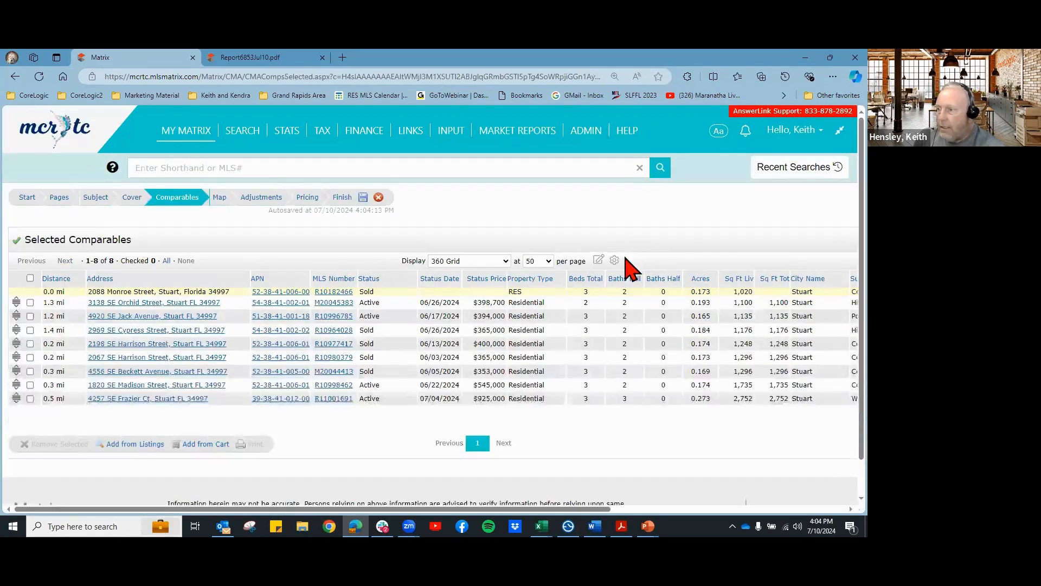